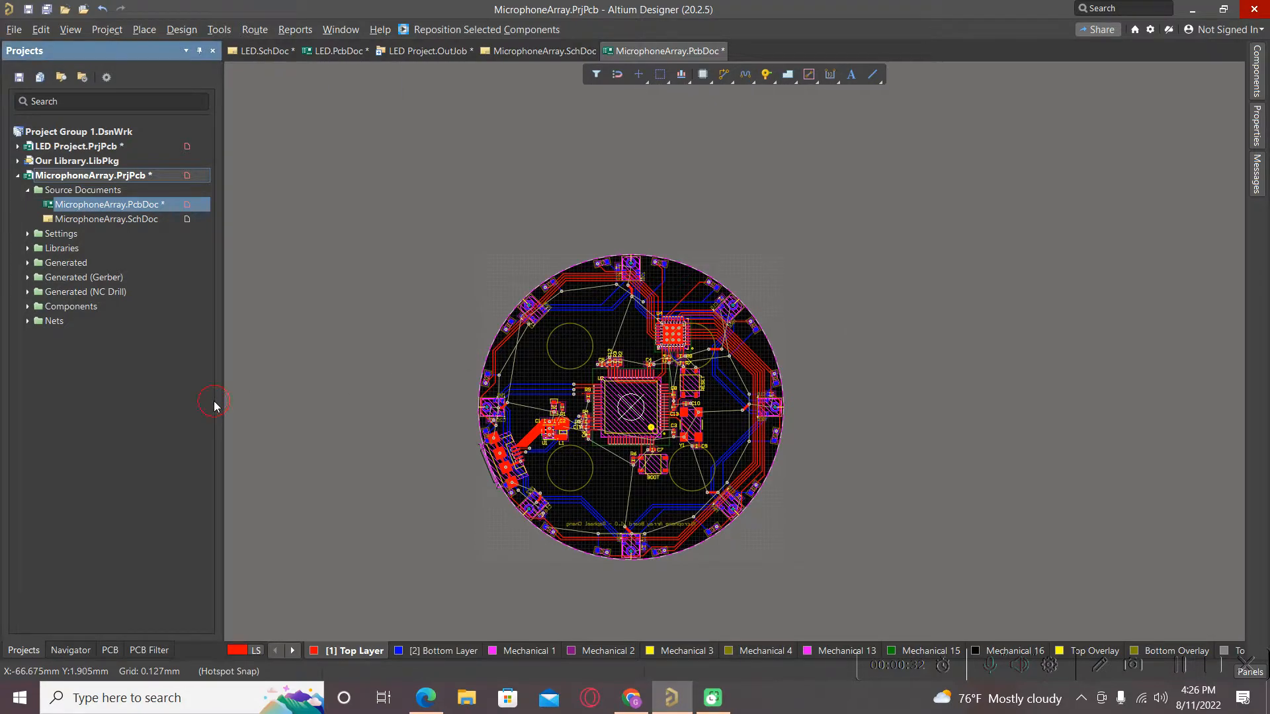
- Highlight the GND net at resistor R9's via and examine its unrouted connections around U2 and across the board
{"action": "scroll", "coordinate": [707, 477], "scroll_direction": "up", "scroll_amount": 2, "text": "ctrl"}
{"action": "scroll", "coordinate": [555, 387], "scroll_direction": "up", "scroll_amount": 3, "text": "ctrl"}
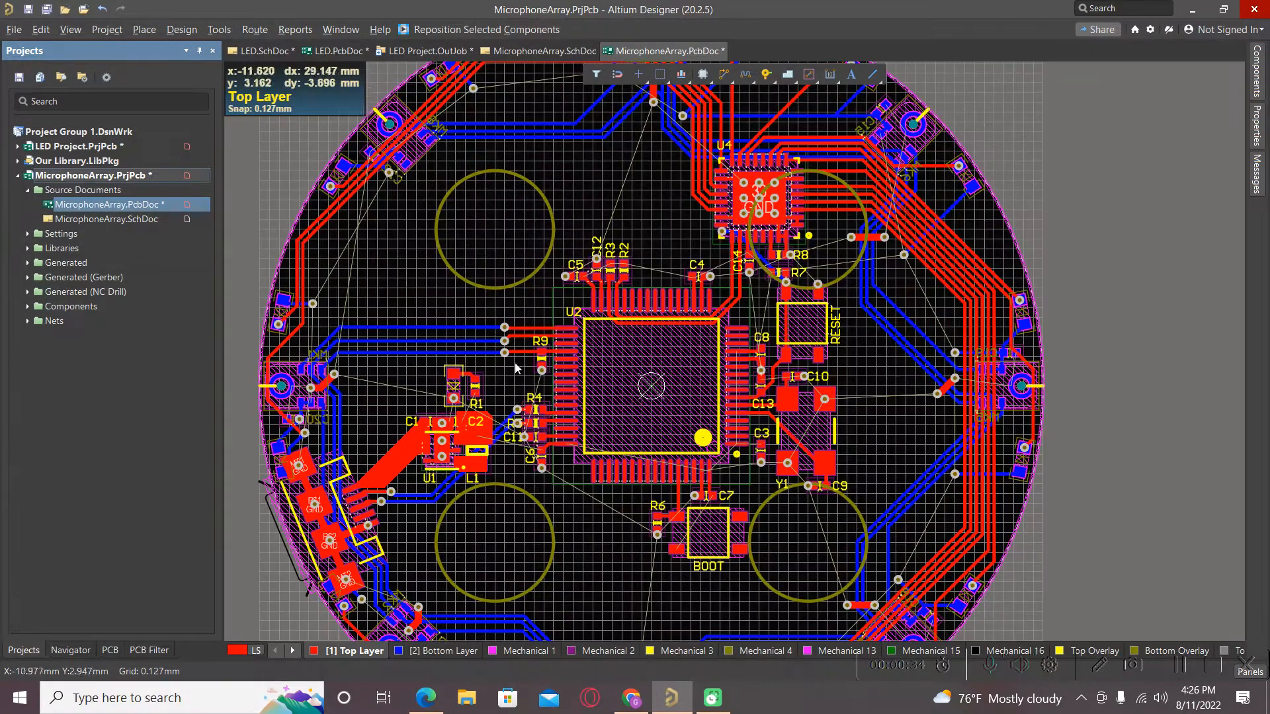
{"action": "scroll", "coordinate": [555, 387], "scroll_direction": "up", "scroll_amount": 5, "text": "ctrl"}
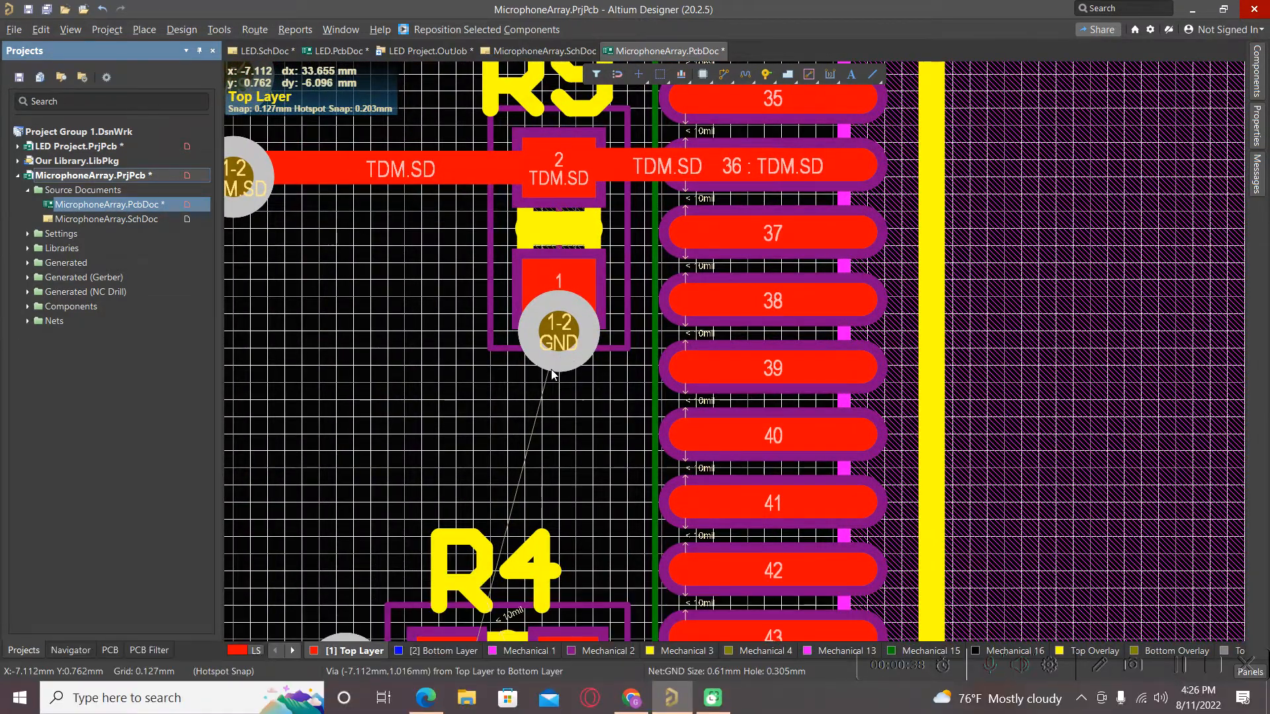
{"action": "scroll", "coordinate": [559, 359], "scroll_direction": "down", "scroll_amount": 4, "text": "ctrl"}
{"action": "scroll", "coordinate": [556, 351], "scroll_direction": "down", "scroll_amount": 4, "text": "ctrl"}
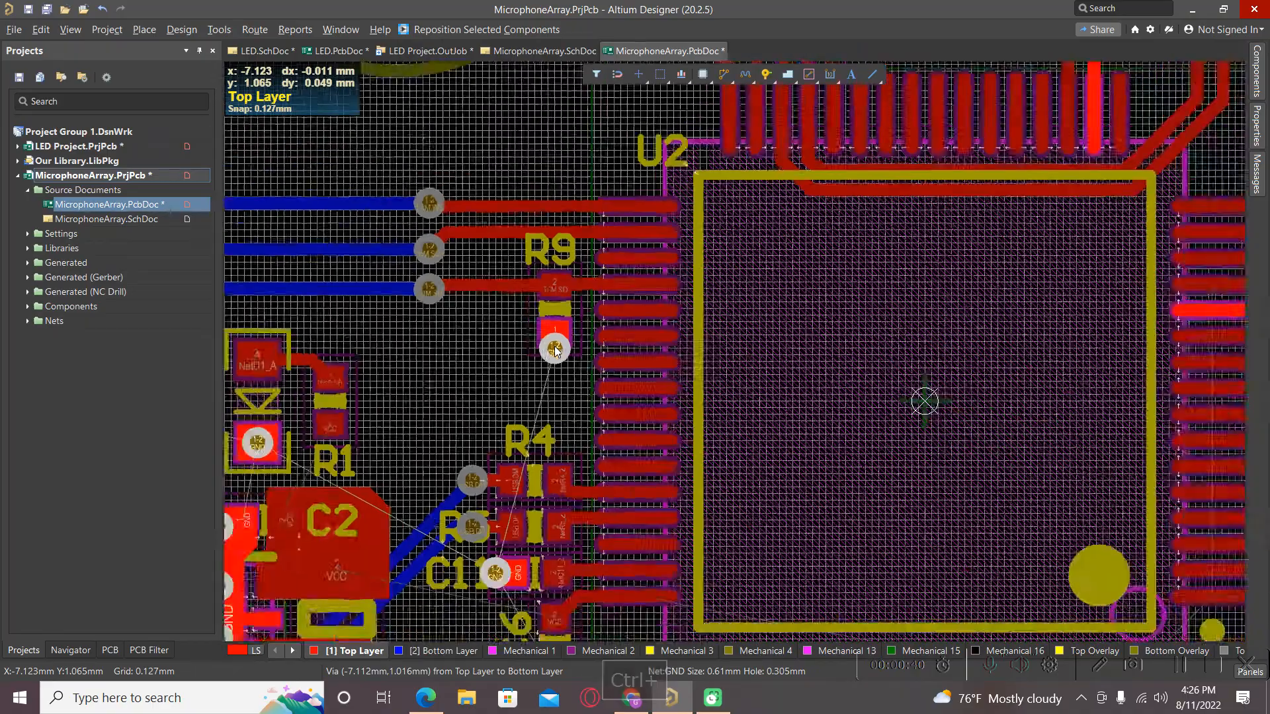
{"action": "scroll", "coordinate": [556, 350], "scroll_direction": "down", "scroll_amount": 1, "text": "ctrl"}
{"action": "scroll", "coordinate": [555, 351], "scroll_direction": "down", "scroll_amount": 1, "text": "ctrl"}
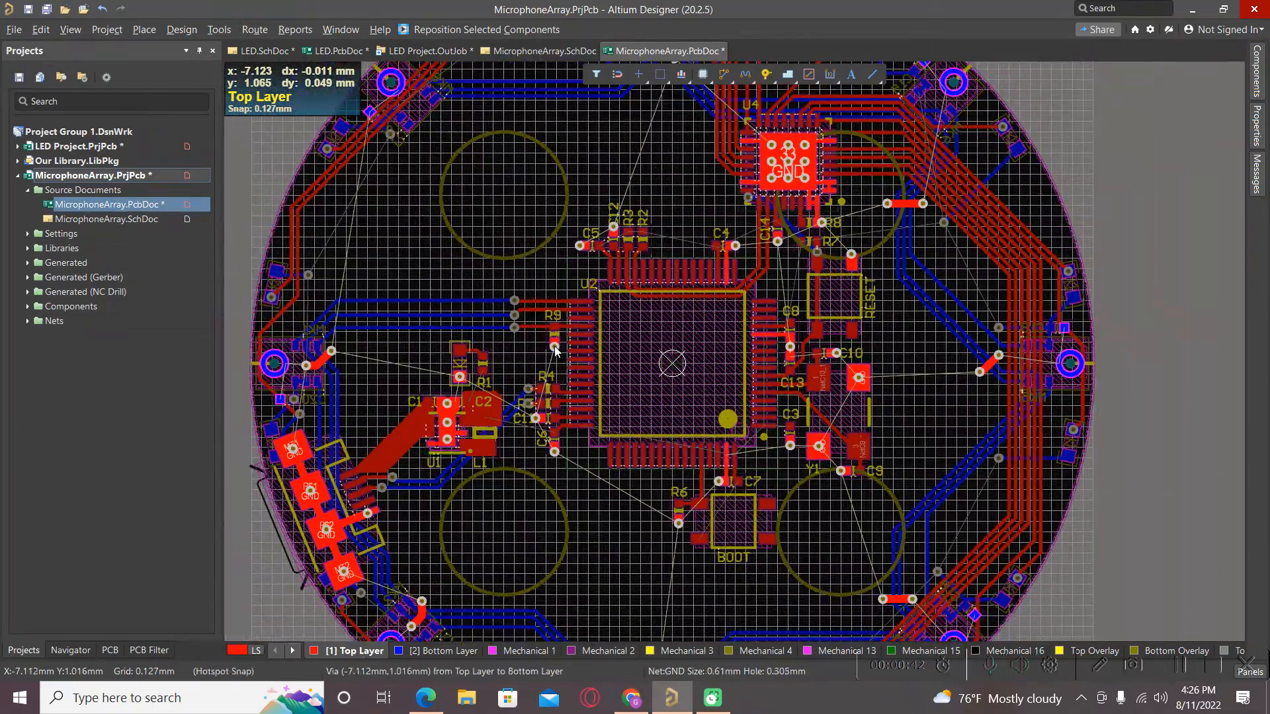
{"action": "scroll", "coordinate": [556, 351], "scroll_direction": "up", "scroll_amount": 6, "text": "ctrl"}
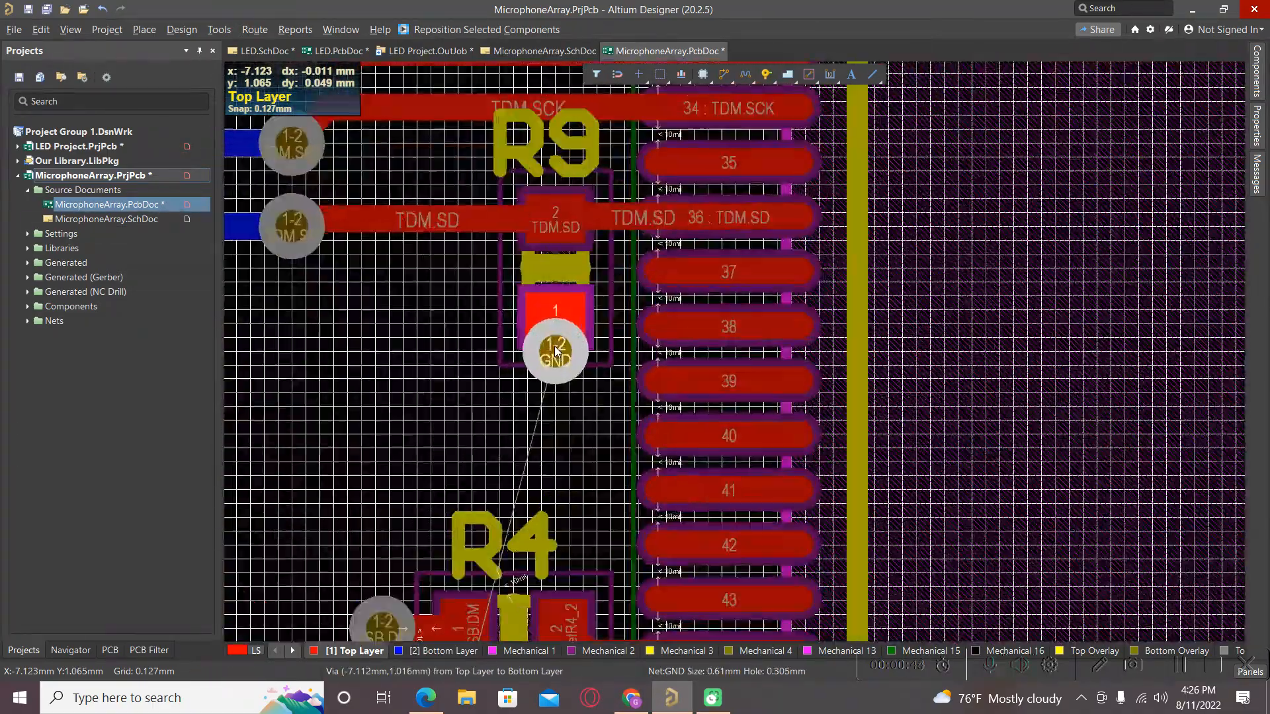
{"action": "scroll", "coordinate": [555, 351], "scroll_direction": "down", "scroll_amount": 4, "text": "ctrl"}
{"action": "scroll", "coordinate": [554, 347], "scroll_direction": "down", "scroll_amount": 1, "text": "ctrl"}
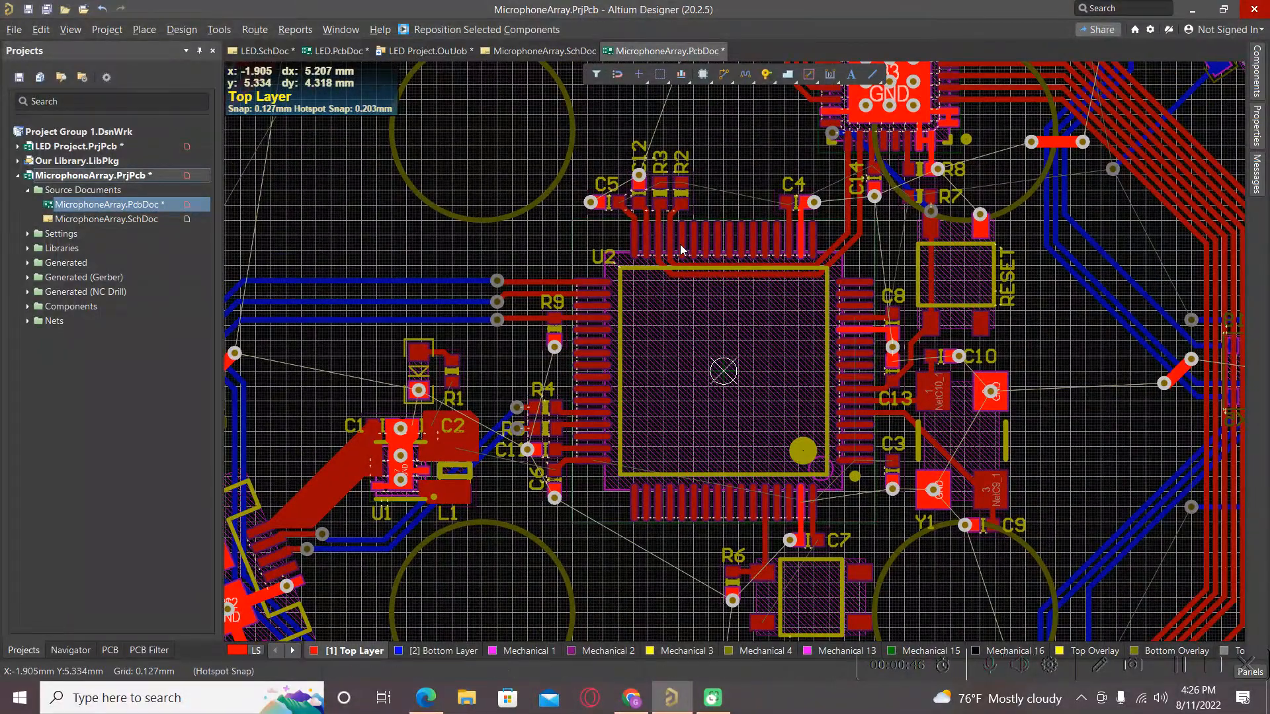
- Clear the GND highlight, then highlight the VCC net from resistor R2's pad and examine its unrouted connections across the board
{"action": "scroll", "coordinate": [685, 176], "scroll_direction": "up", "scroll_amount": 5, "text": "ctrl"}
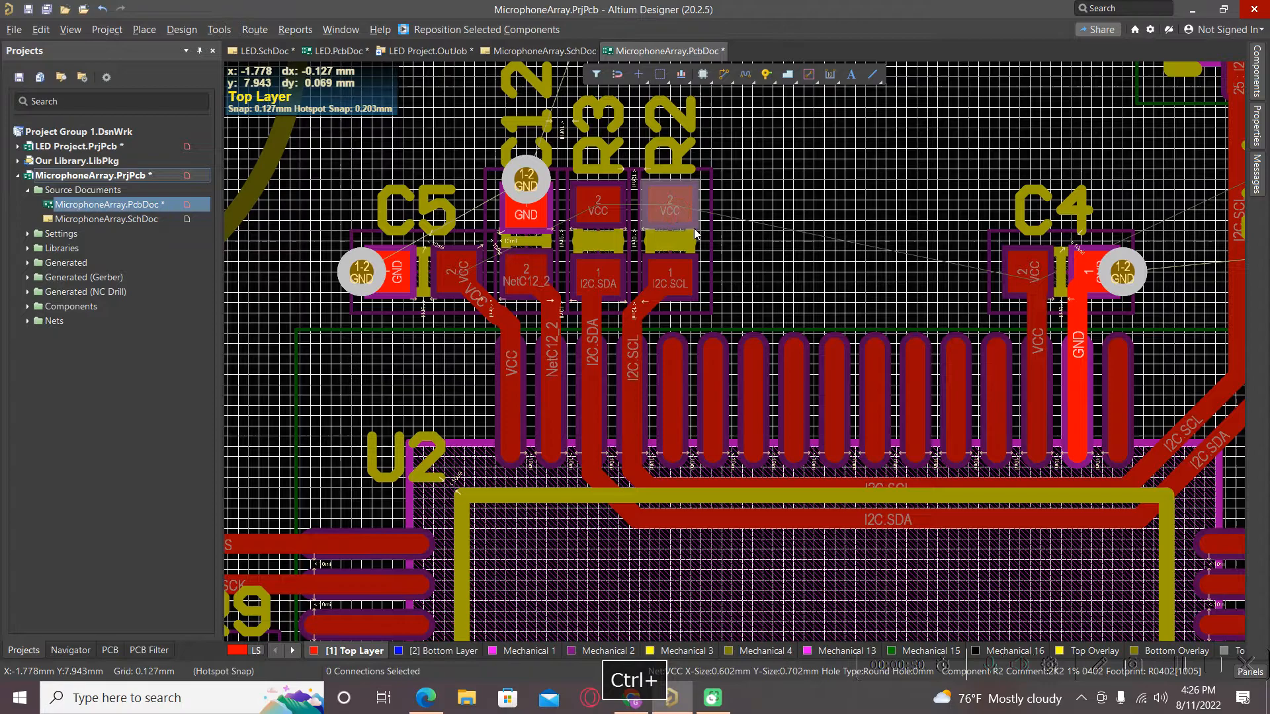
{"action": "key", "text": "shift+c"}
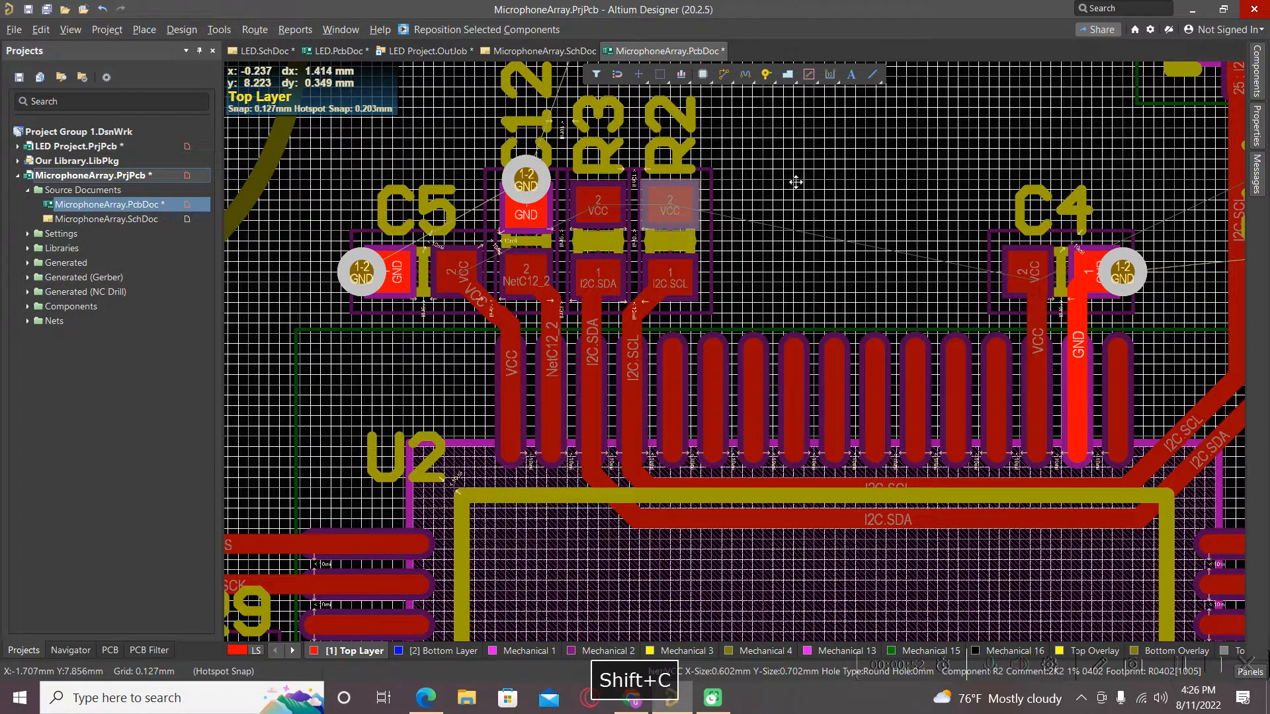
{"action": "scroll", "coordinate": [721, 246], "scroll_direction": "down", "scroll_amount": 4, "text": "ctrl"}
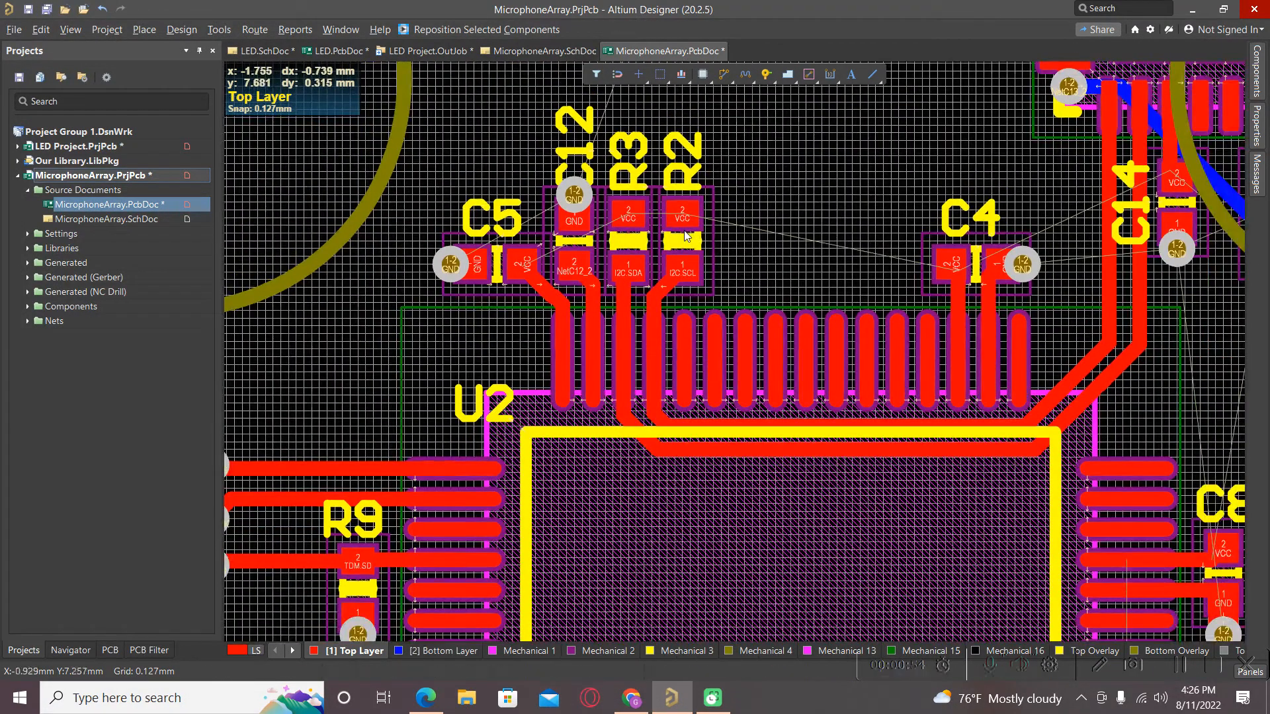
{"action": "scroll", "coordinate": [708, 281], "scroll_direction": "down", "scroll_amount": 3, "text": "ctrl"}
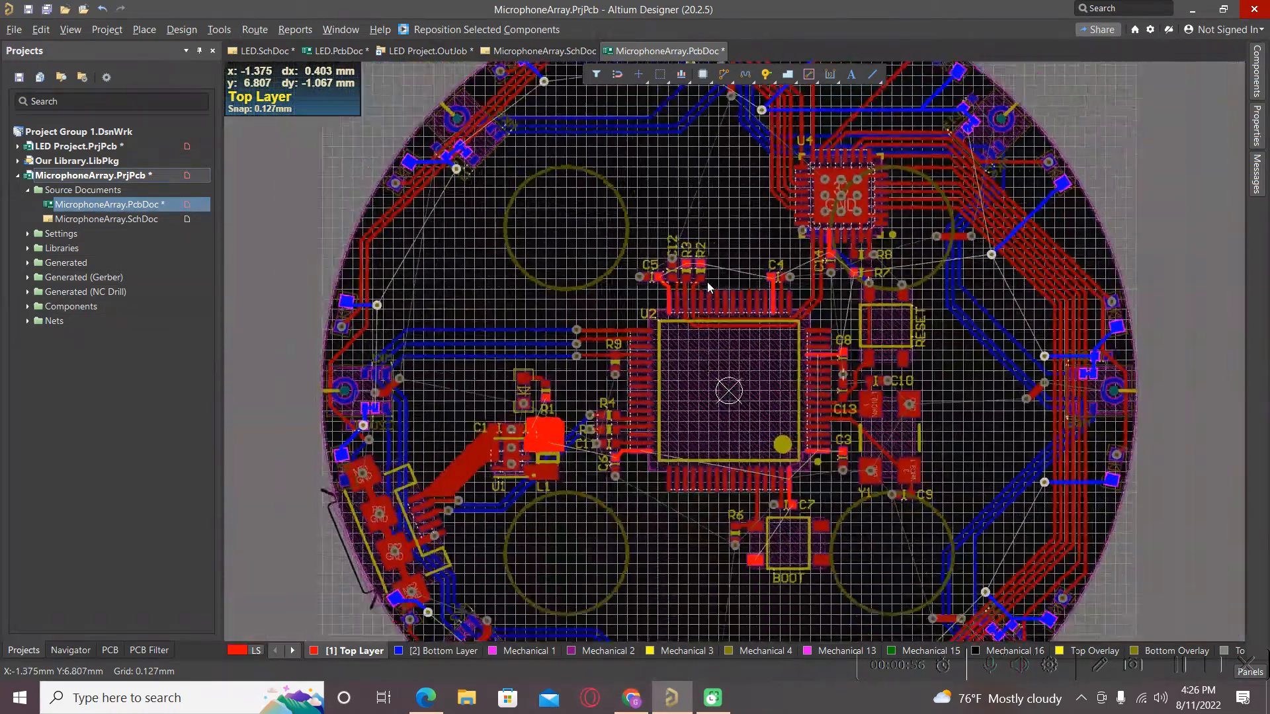
{"action": "scroll", "coordinate": [707, 282], "scroll_direction": "down", "scroll_amount": 3, "text": "ctrl"}
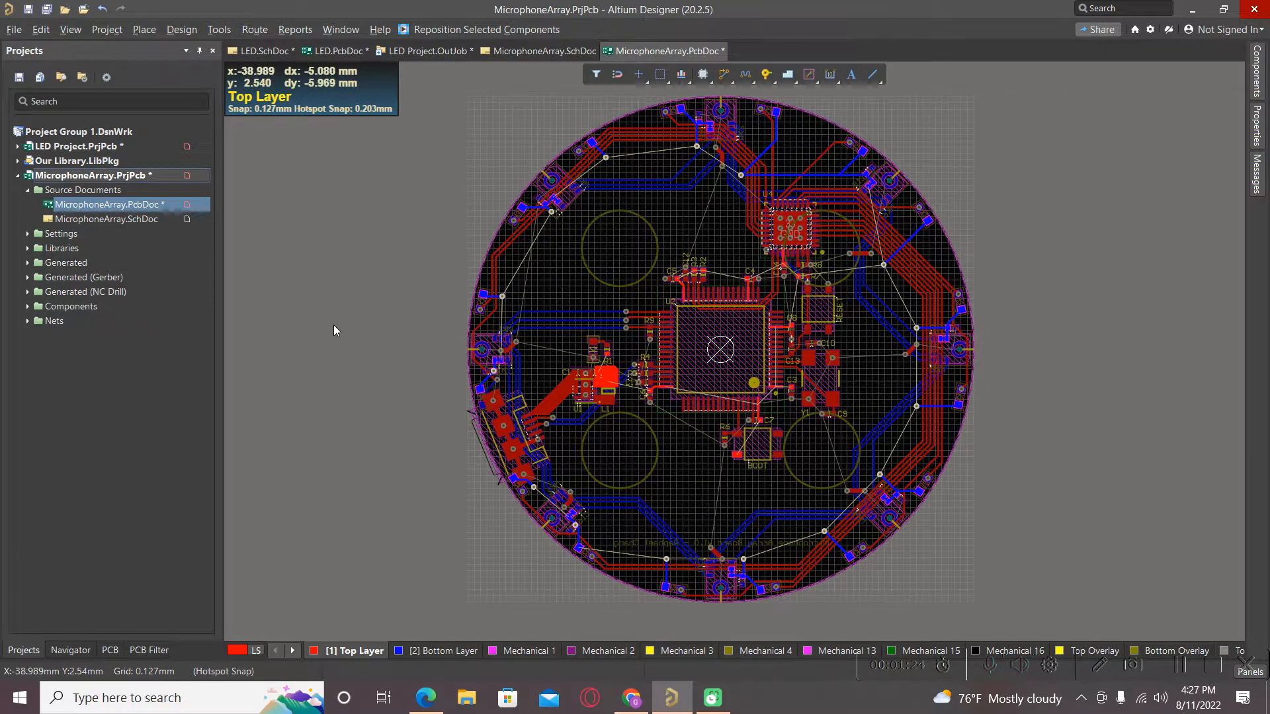
{"action": "scroll", "coordinate": [493, 282], "scroll_direction": "down", "scroll_amount": 2, "text": "ctrl"}
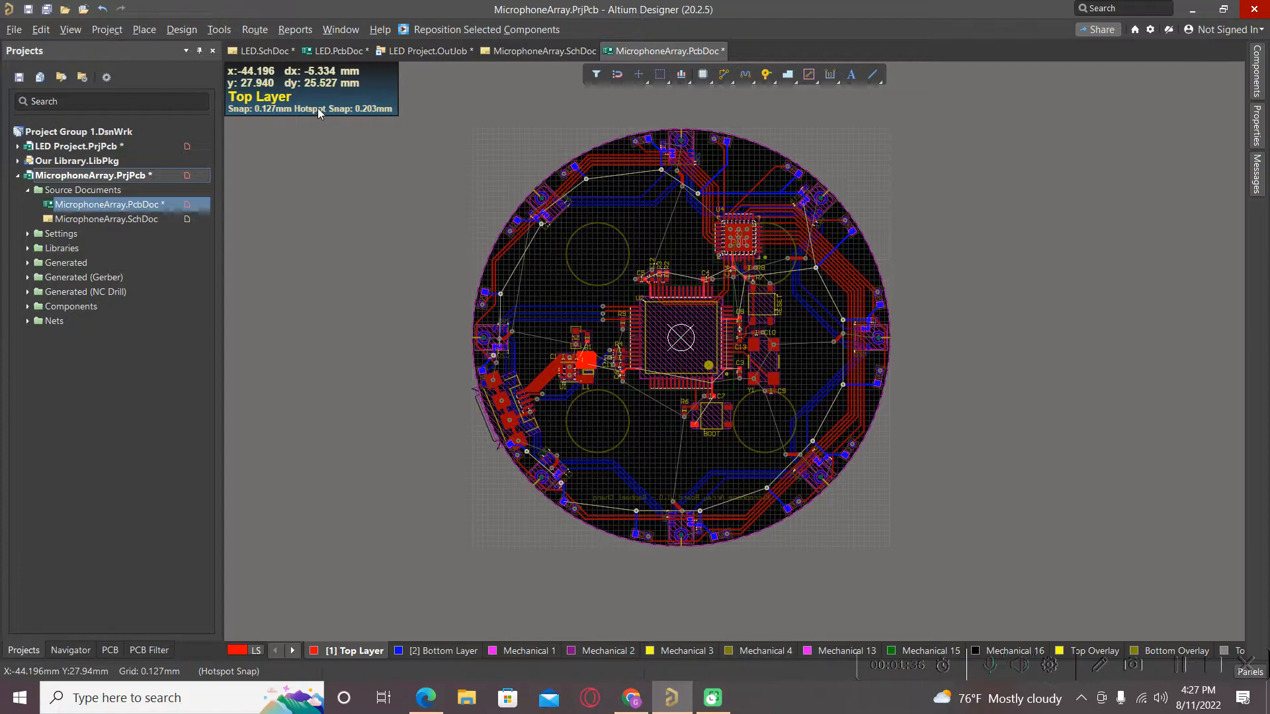
- Place a rectangular polygon pour about 51 mm square around the whole circular board on the Top Layer, using 90-degree corners
{"action": "left_click", "coordinate": [221, 32]}
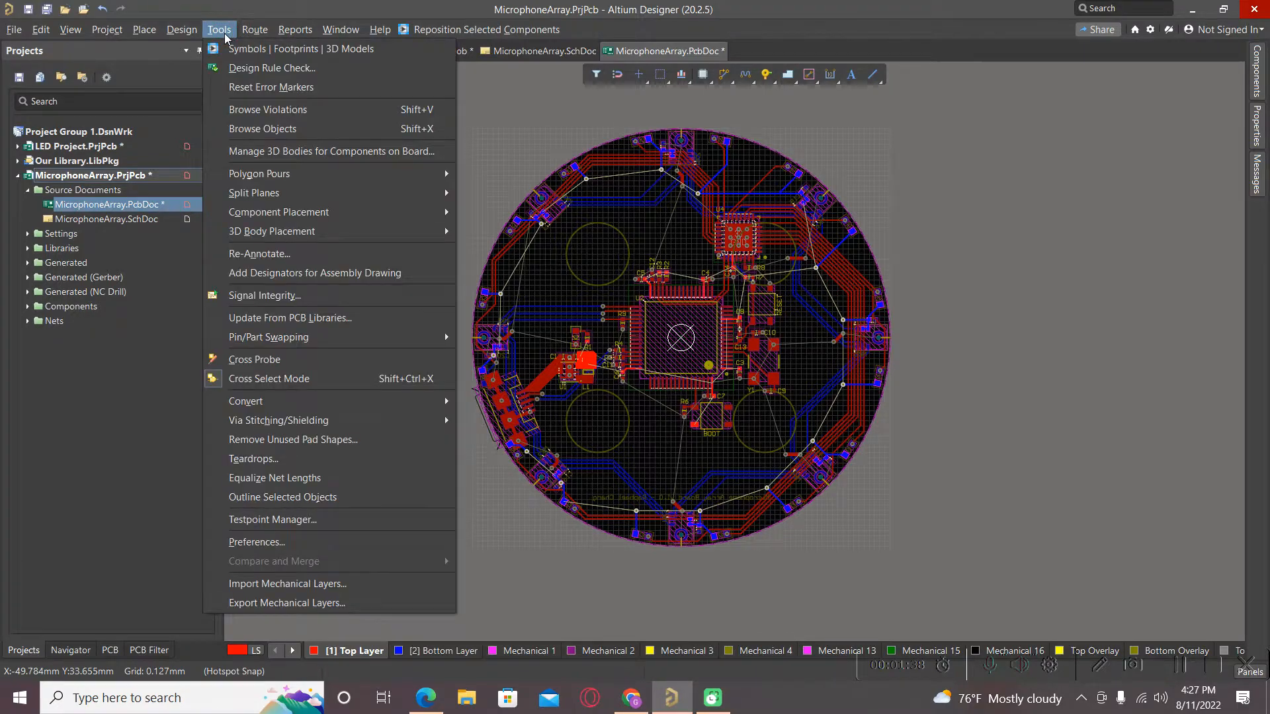
{"action": "mouse_move", "coordinate": [157, 28]}
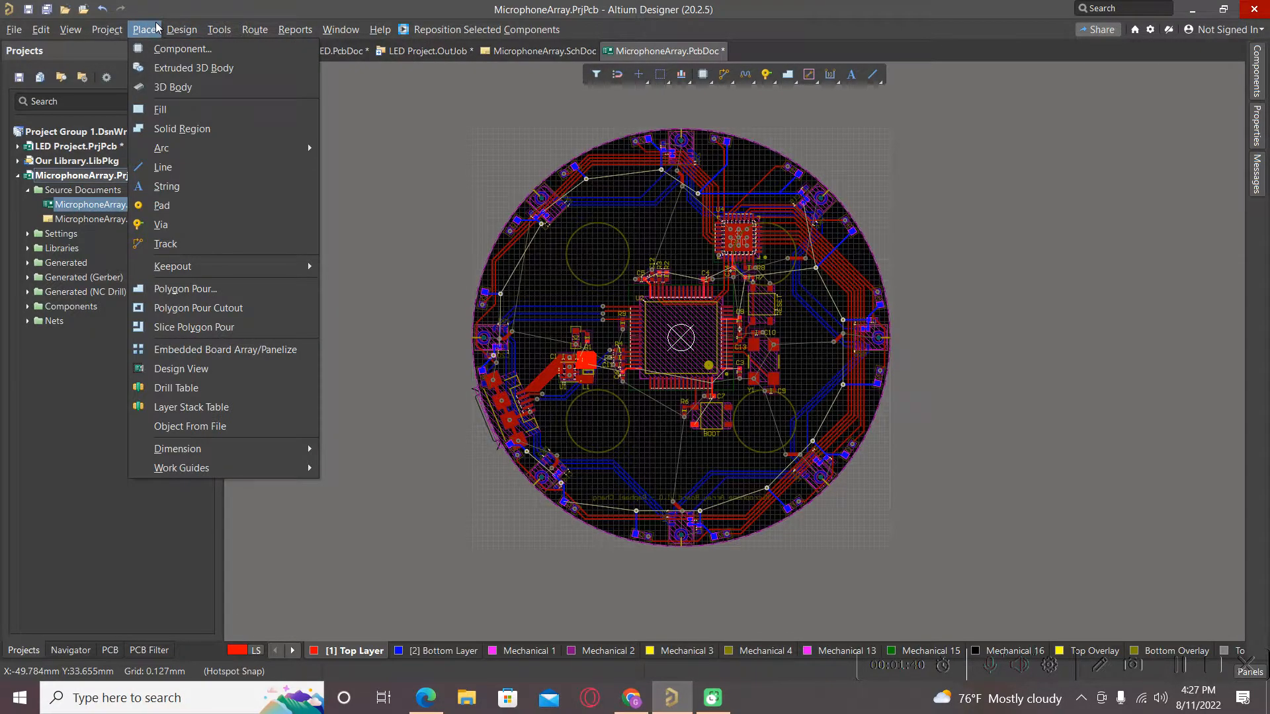
{"action": "left_click", "coordinate": [232, 289]}
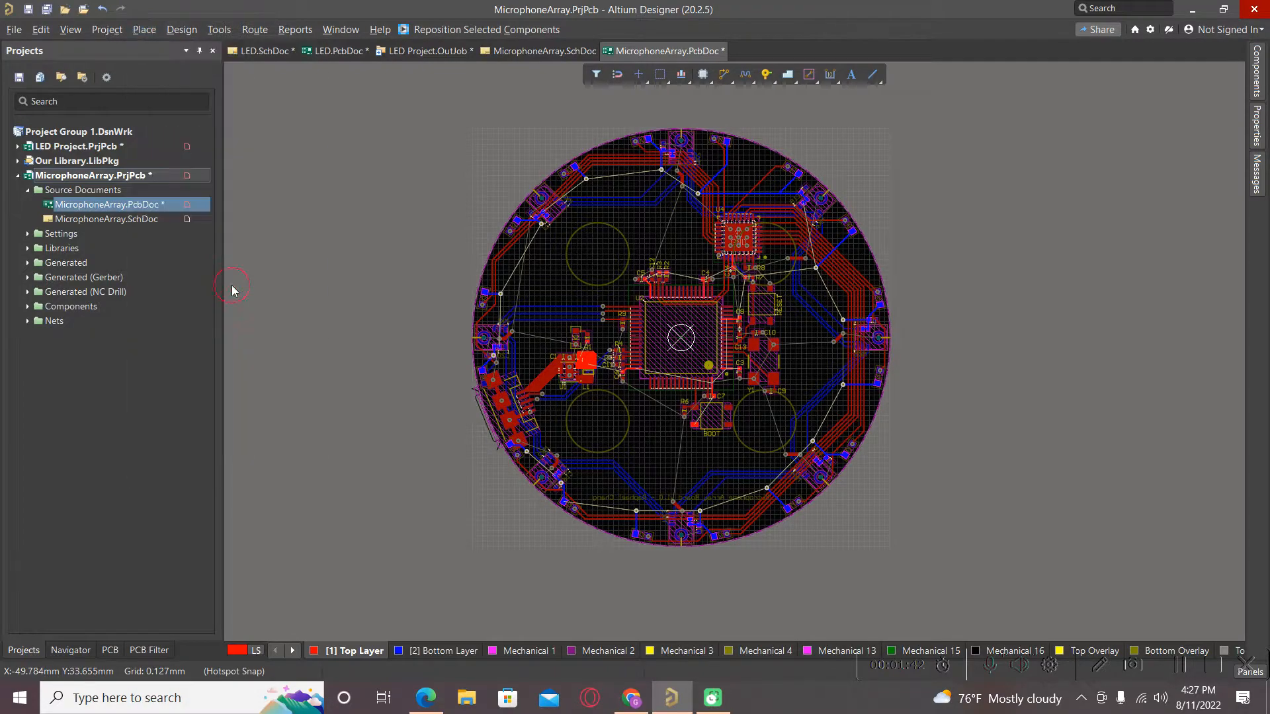
{"action": "left_click", "coordinate": [474, 130]}
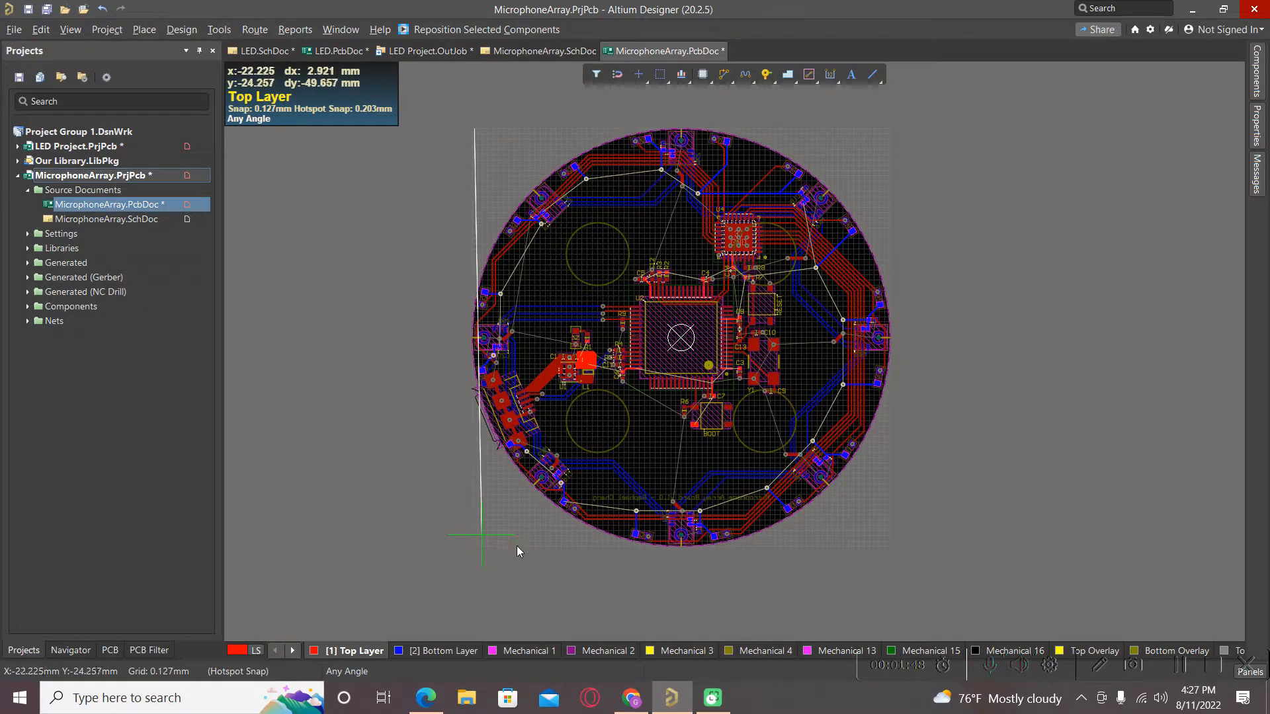
{"action": "key", "text": "shift+space"}
{"action": "key", "text": "shift+space"}
{"action": "key", "text": "shift+space"}
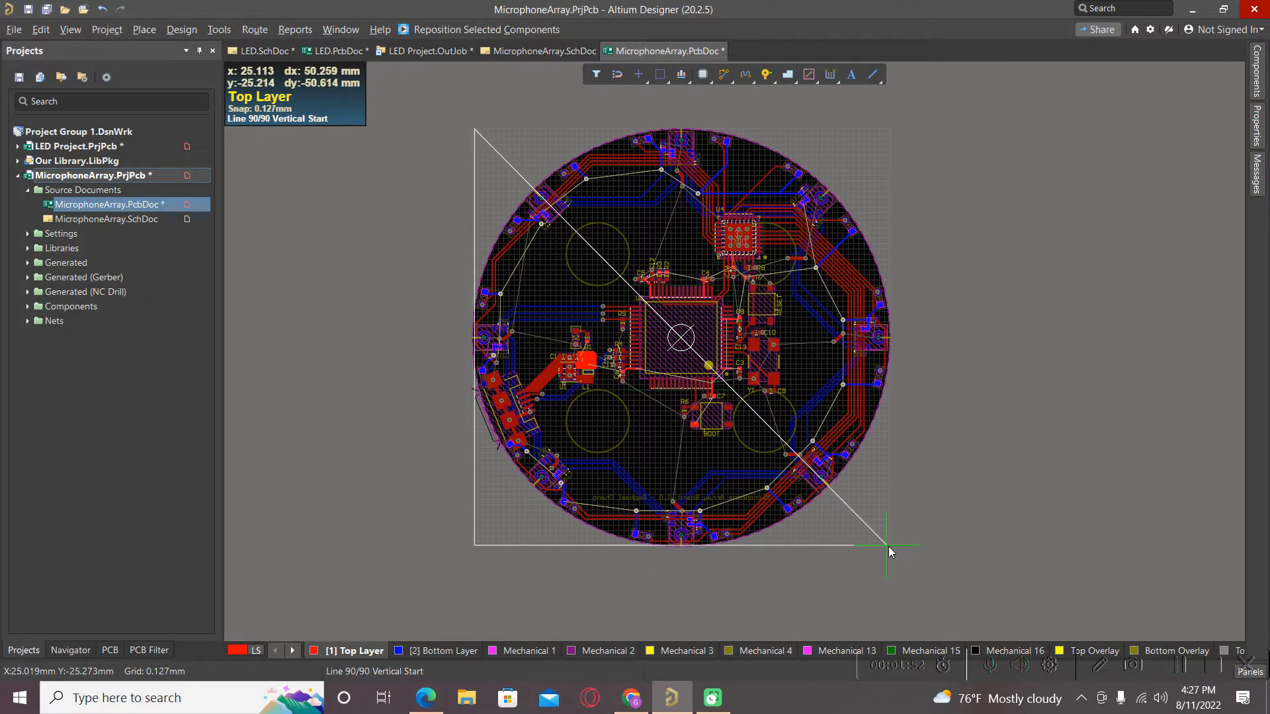
{"action": "scroll", "coordinate": [889, 551], "scroll_direction": "up", "scroll_amount": 2, "text": "ctrl"}
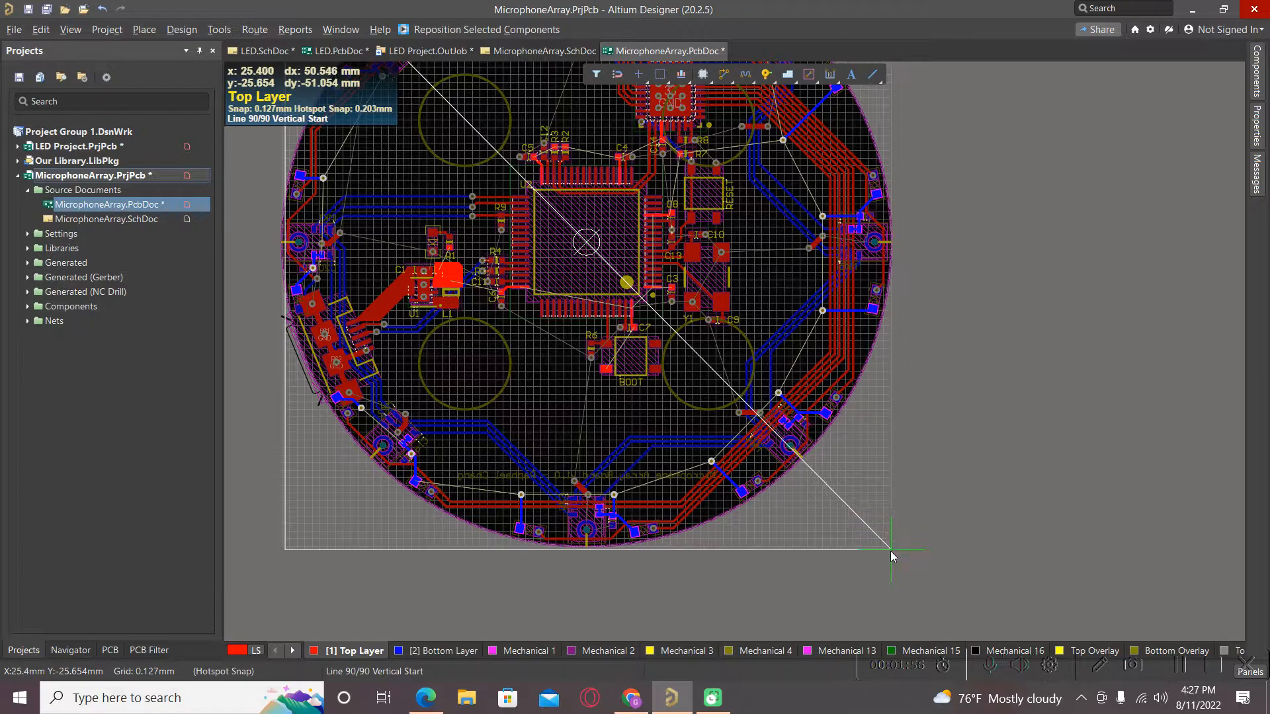
{"action": "left_click", "coordinate": [890, 551]}
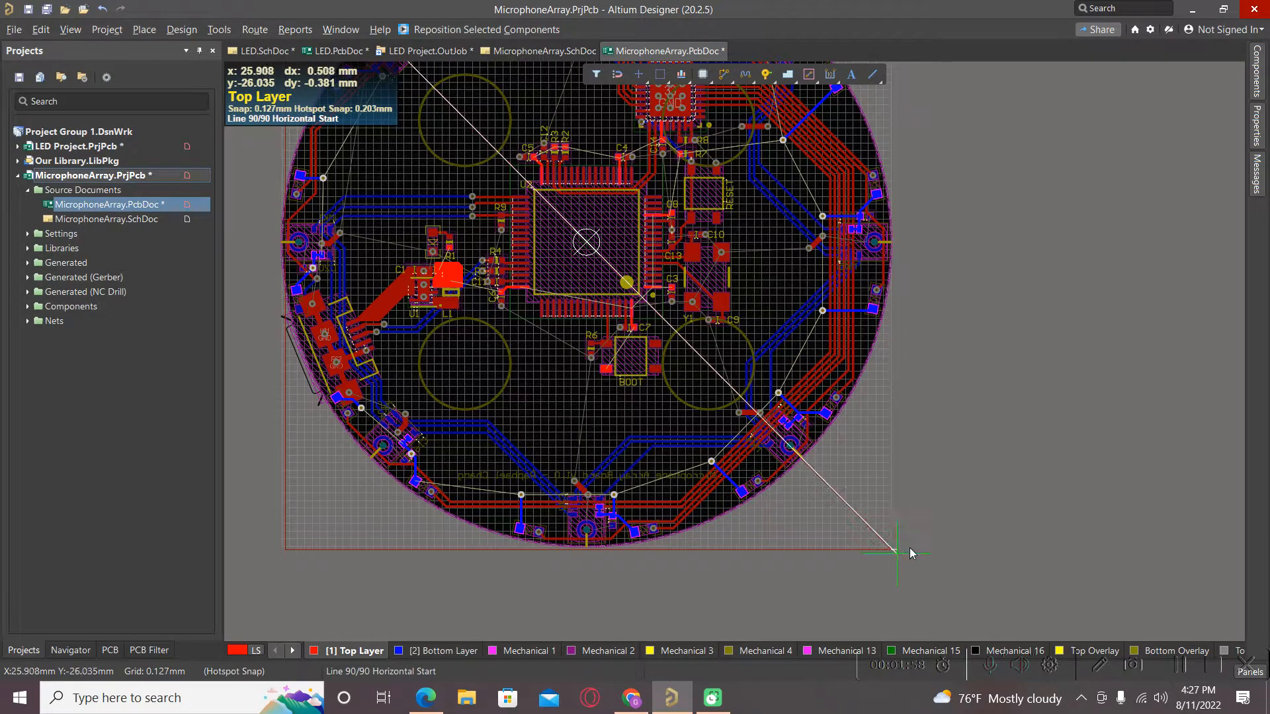
{"action": "scroll", "coordinate": [892, 435], "scroll_direction": "up", "scroll_amount": 3}
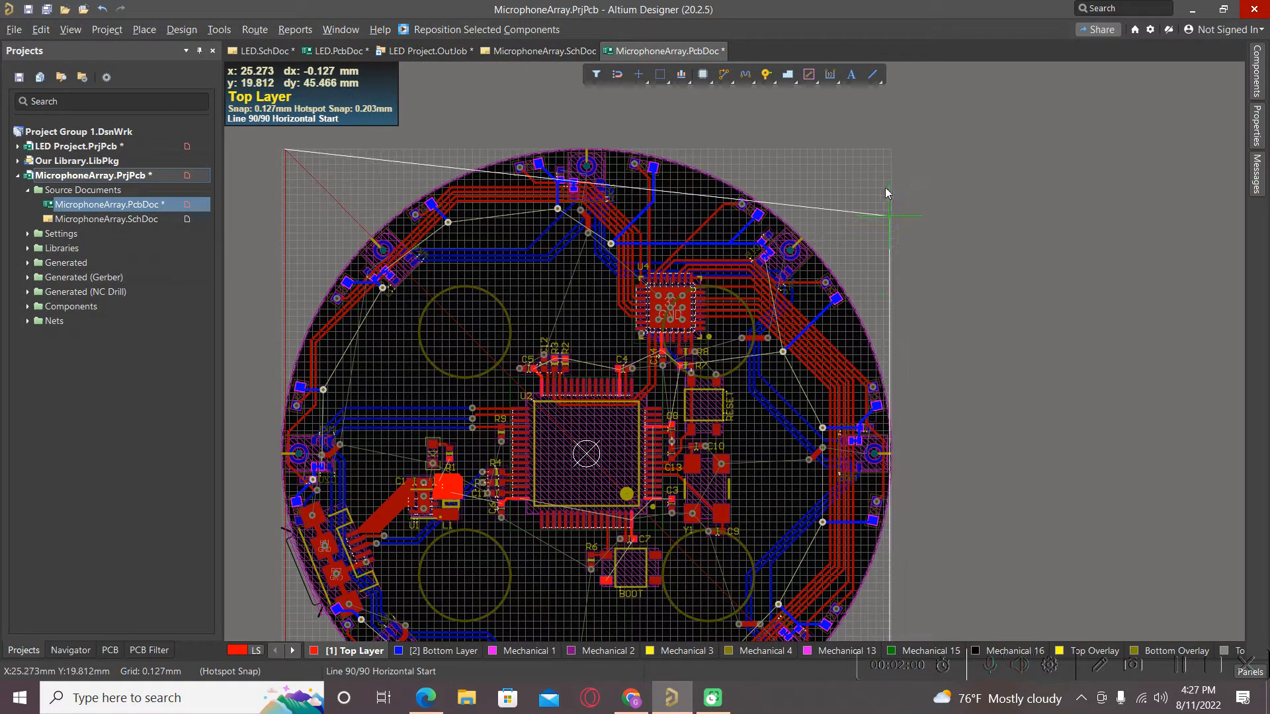
{"action": "left_click", "coordinate": [892, 151]}
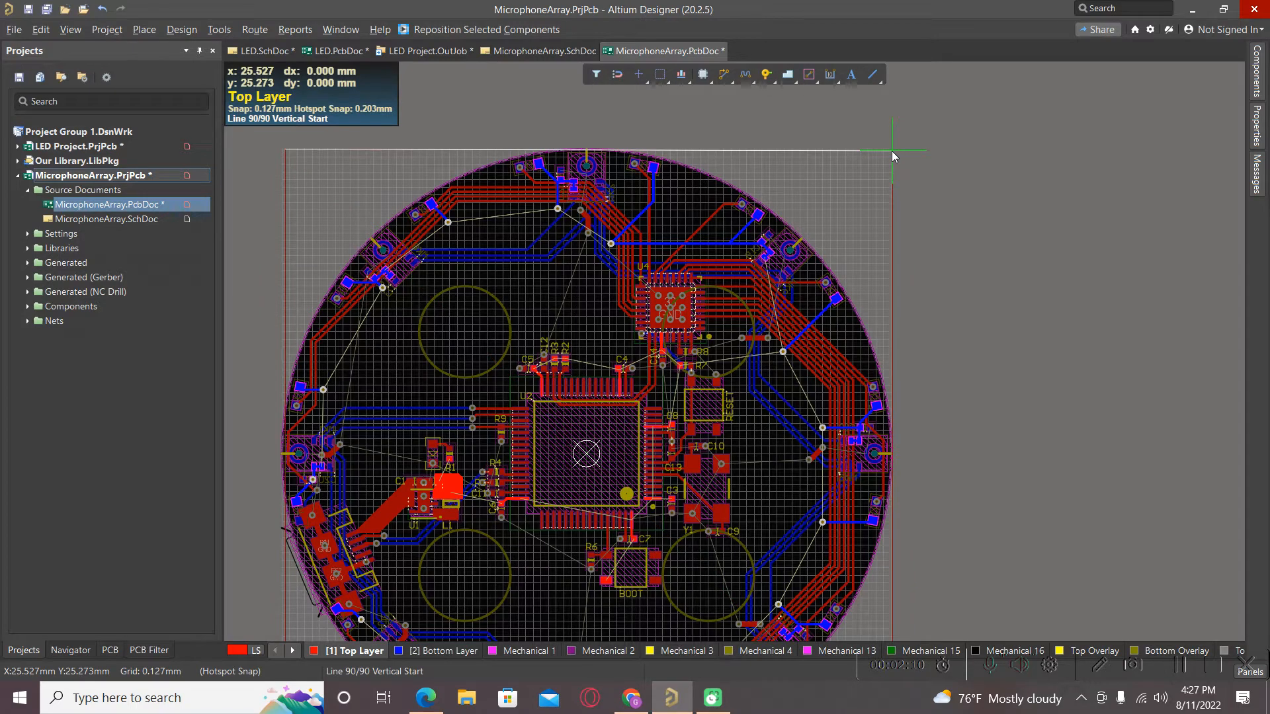
{"action": "right_click", "coordinate": [892, 151]}
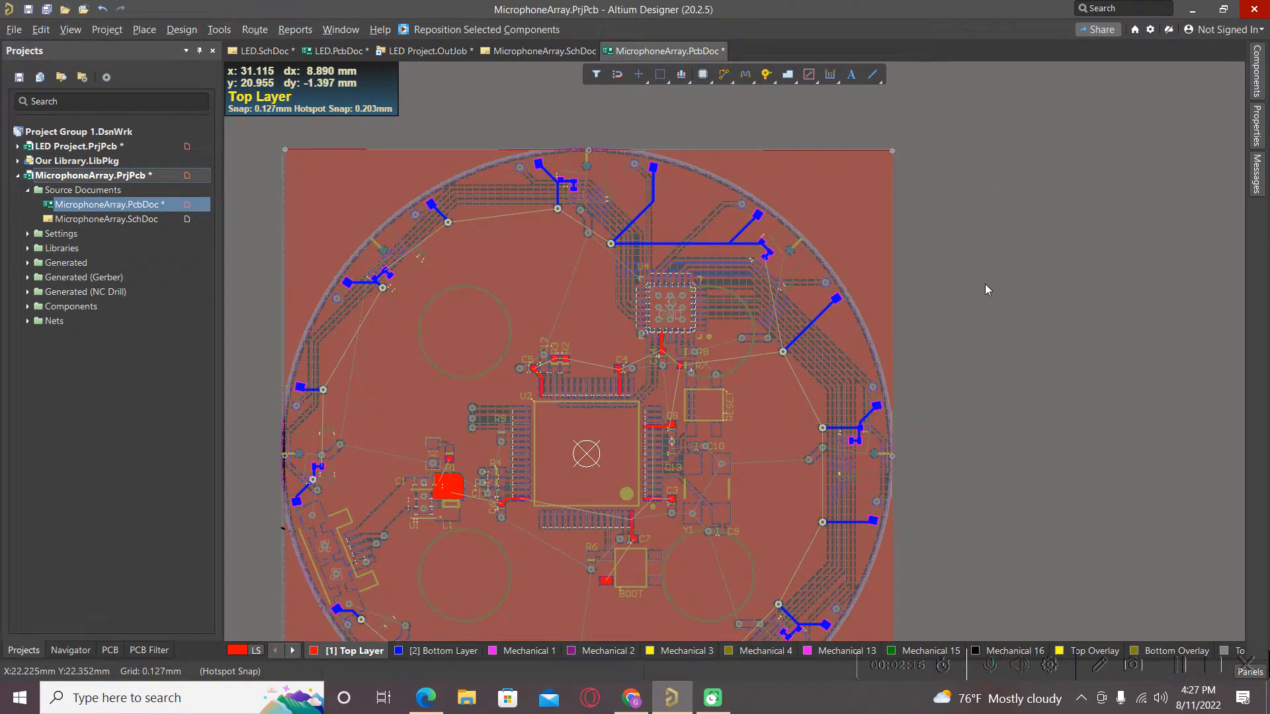
- Select the new Top Layer polygon pour and assign it to the VCC net
{"action": "scroll", "coordinate": [930, 259], "scroll_direction": "down", "scroll_amount": 2, "text": "ctrl"}
{"action": "left_click", "coordinate": [978, 363]}
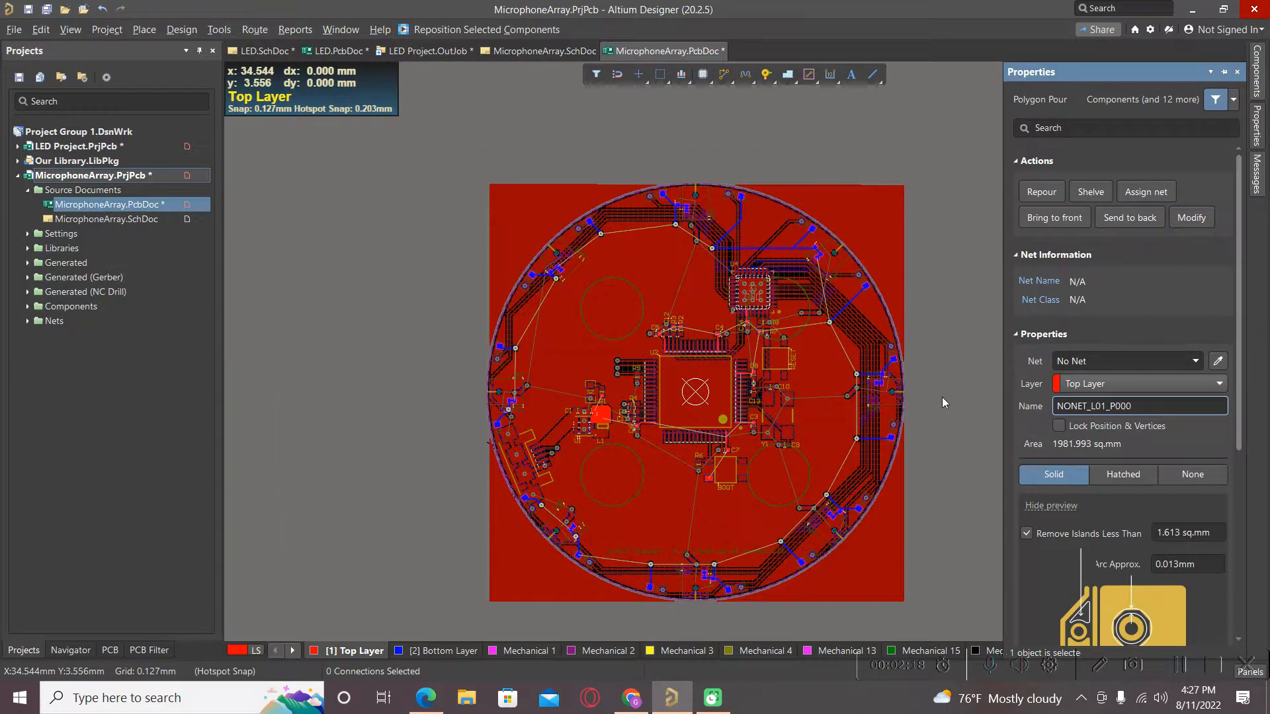
{"action": "scroll", "coordinate": [537, 331], "scroll_direction": "up", "scroll_amount": 4, "text": "ctrl"}
{"action": "scroll", "coordinate": [419, 370], "scroll_direction": "down", "scroll_amount": 3, "text": "ctrl"}
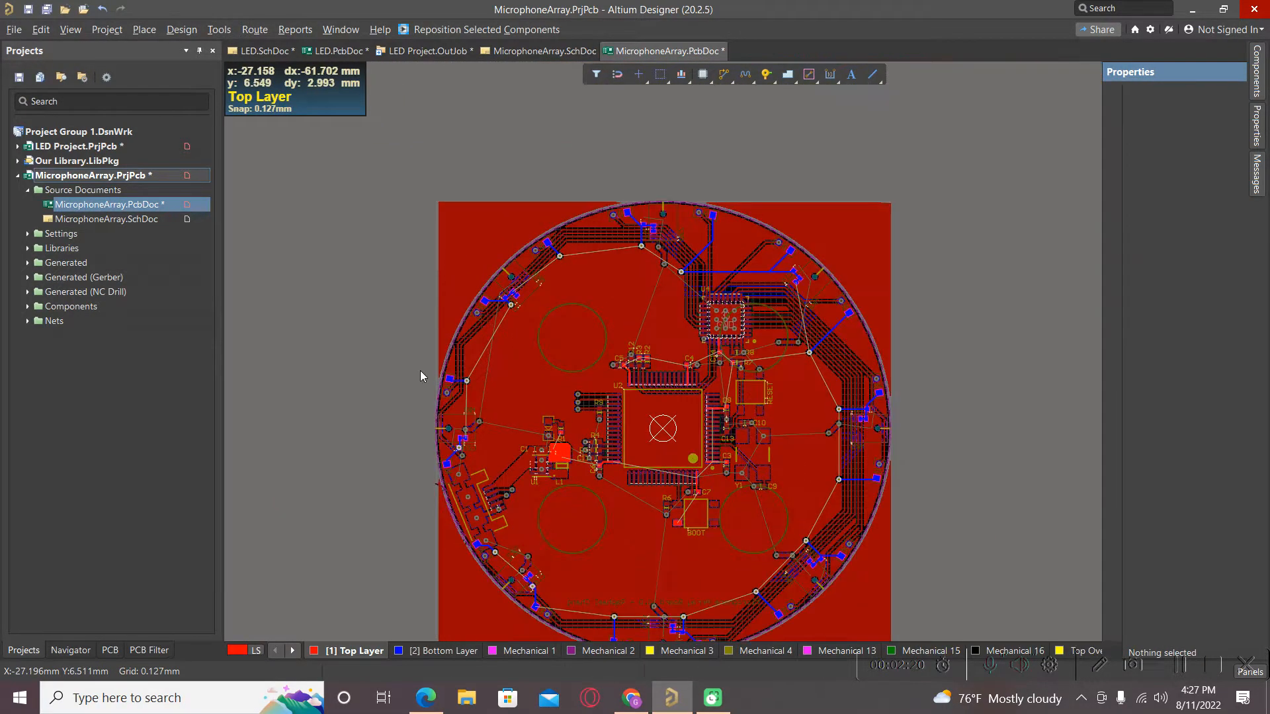
{"action": "scroll", "coordinate": [421, 372], "scroll_direction": "down", "scroll_amount": 1, "text": "ctrl"}
{"action": "left_click", "coordinate": [456, 255]}
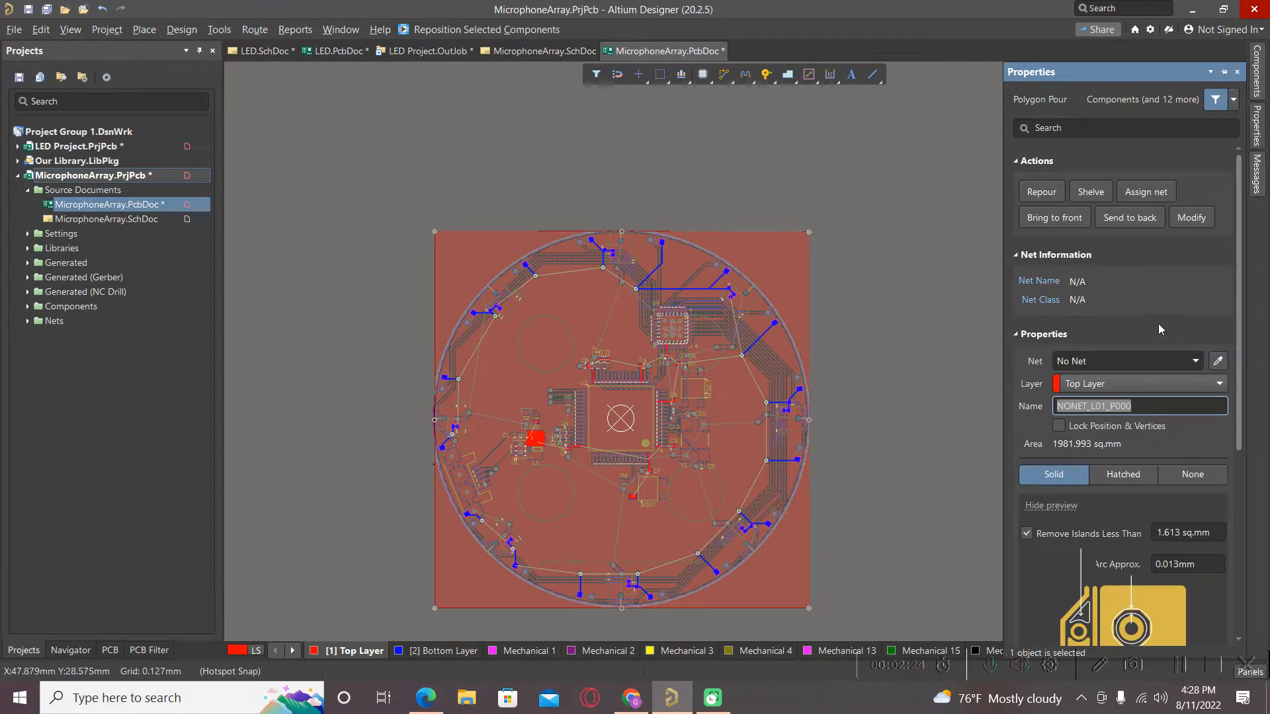
{"action": "left_click", "coordinate": [1194, 368]}
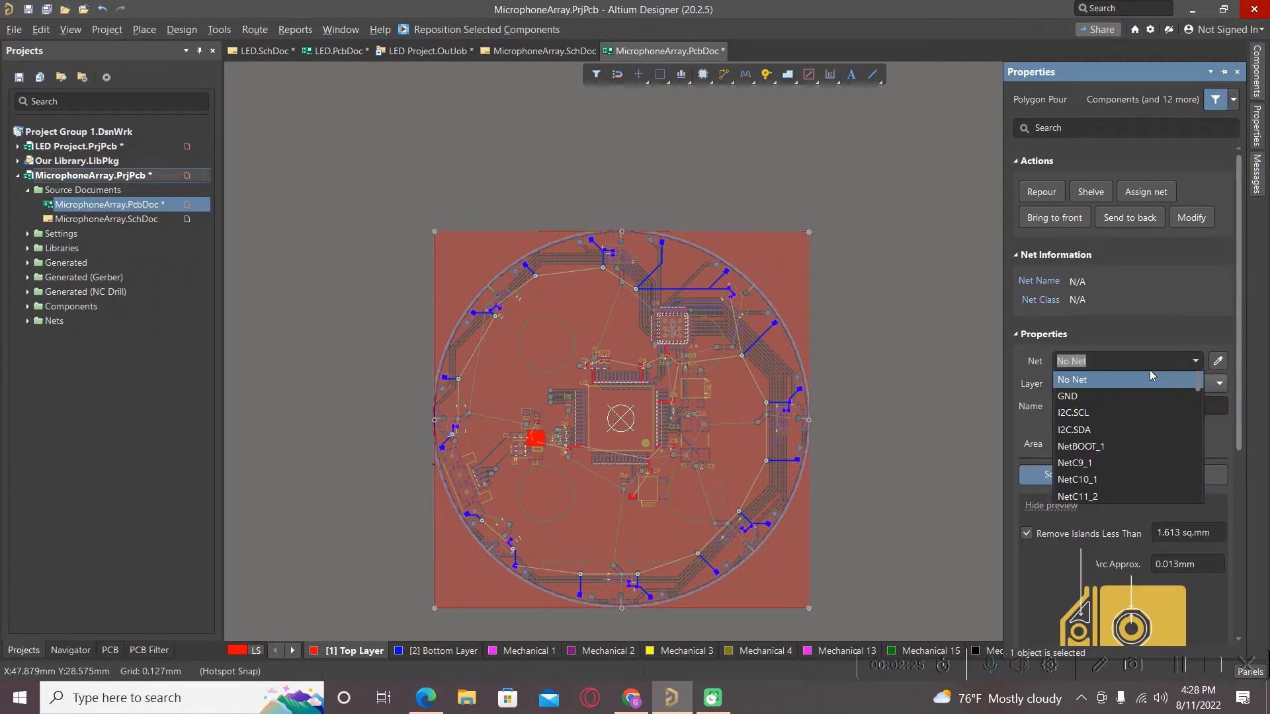
{"action": "left_click", "coordinate": [1098, 364]}
{"action": "left_click_drag", "start_coordinate": [1114, 363], "coordinate": [1018, 361]}
{"action": "key", "text": "Caps_Lock"}
{"action": "type", "text": "VCC"}
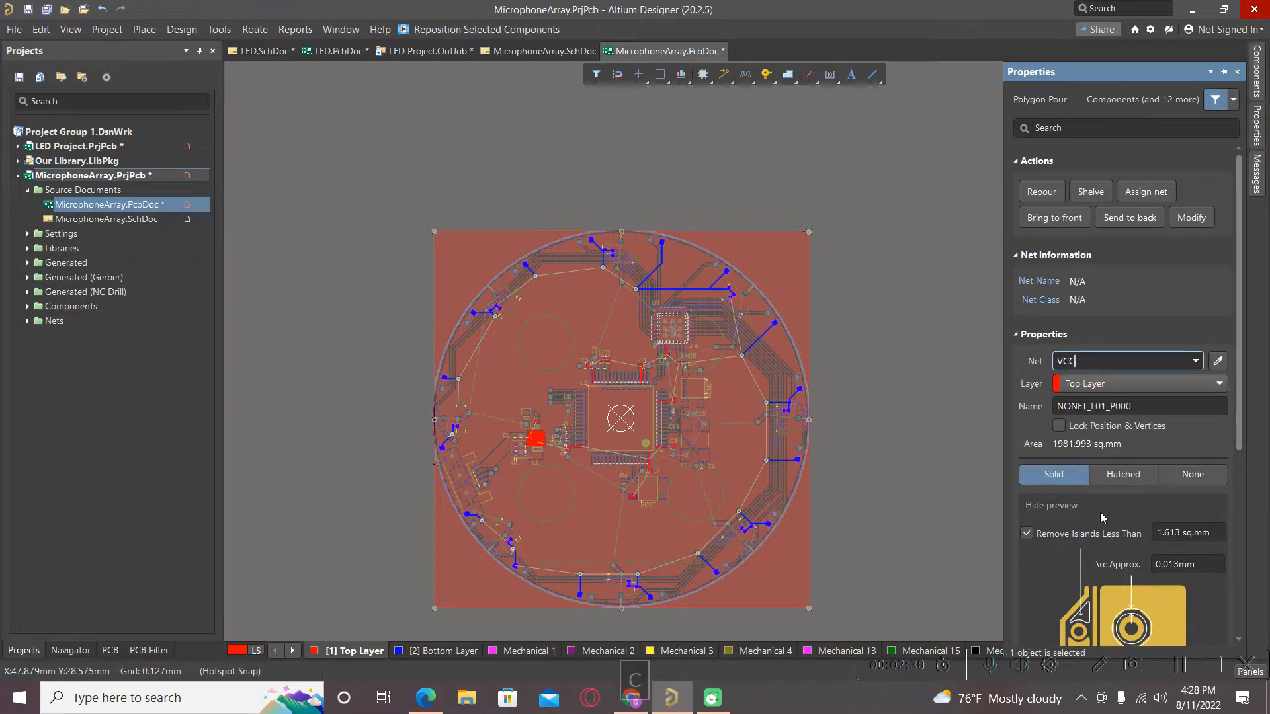
- Set the VCC polygon to Pour Over All Same Net Objects and deselect it
{"action": "scroll", "coordinate": [1110, 514], "scroll_direction": "down", "scroll_amount": 3}
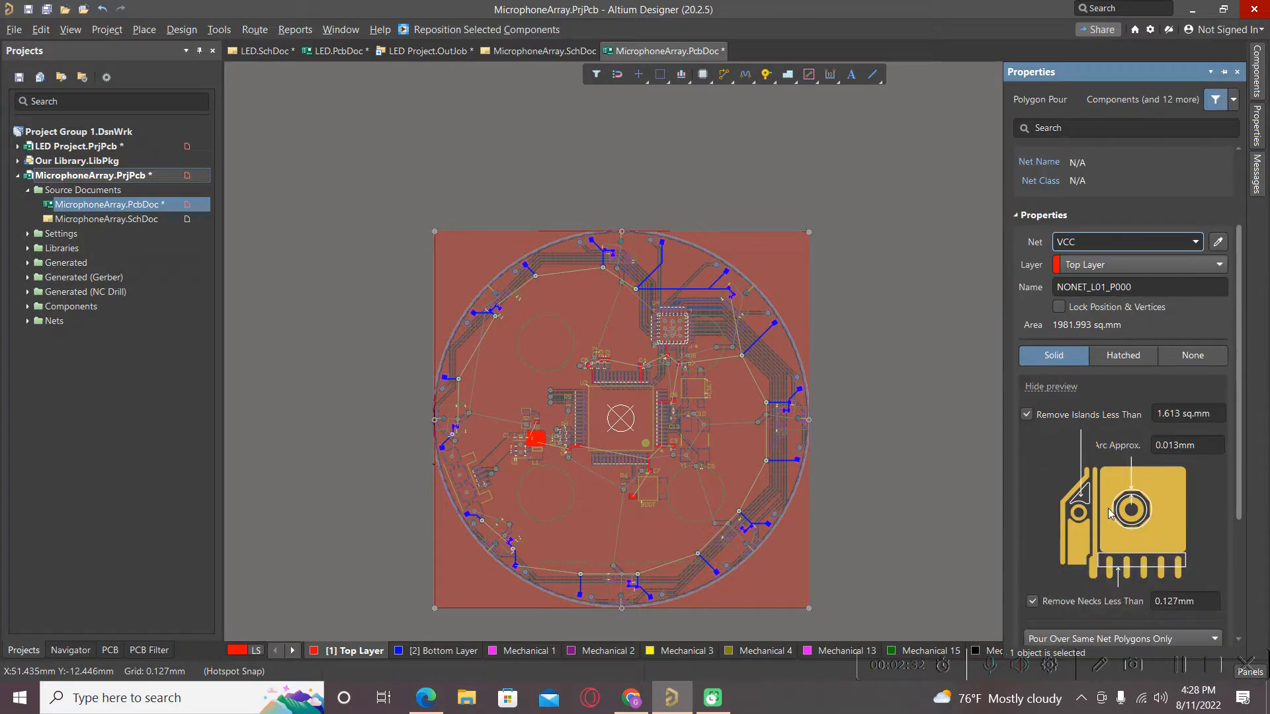
{"action": "scroll", "coordinate": [1093, 444], "scroll_direction": "down", "scroll_amount": 2}
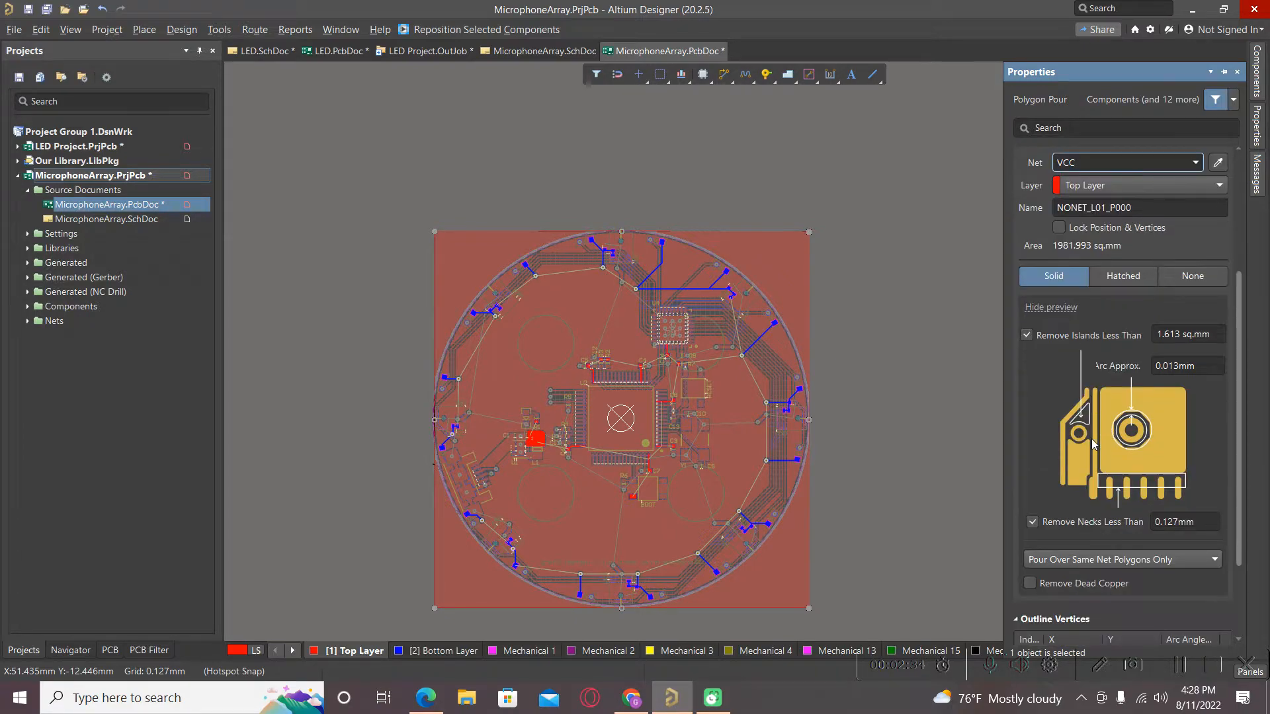
{"action": "scroll", "coordinate": [1098, 463], "scroll_direction": "down", "scroll_amount": 1}
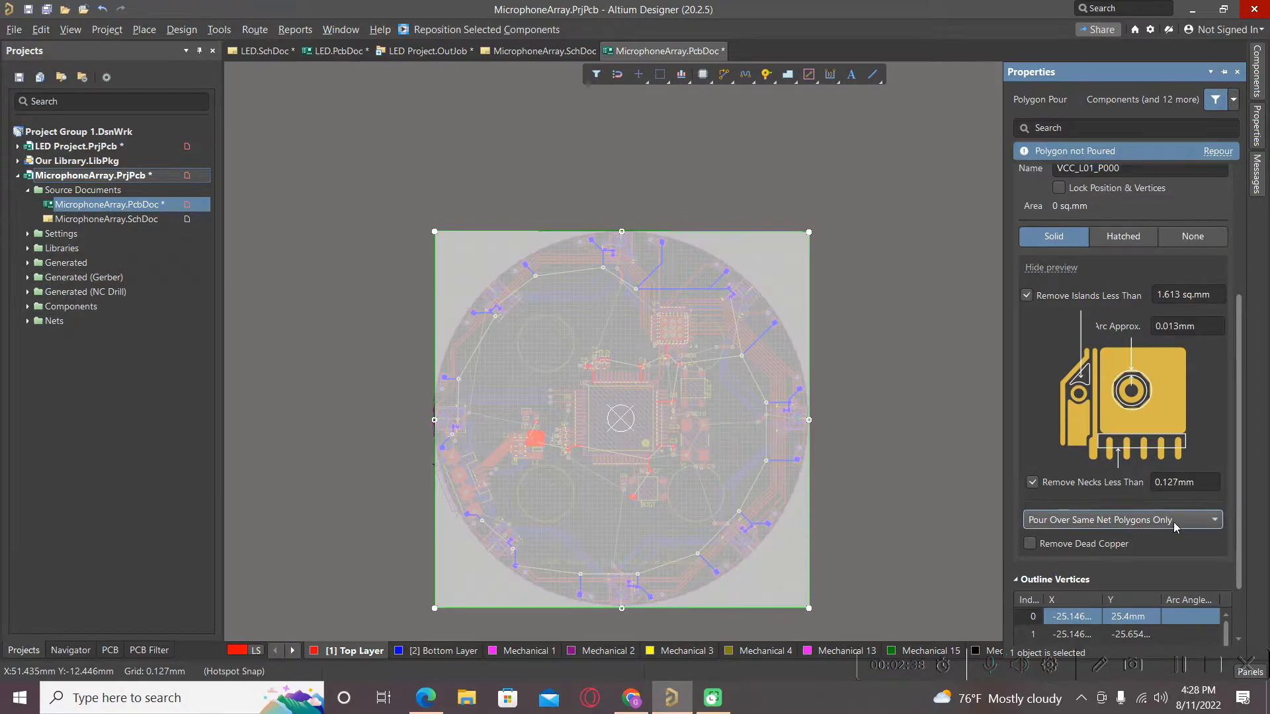
{"action": "left_click", "coordinate": [1125, 520]}
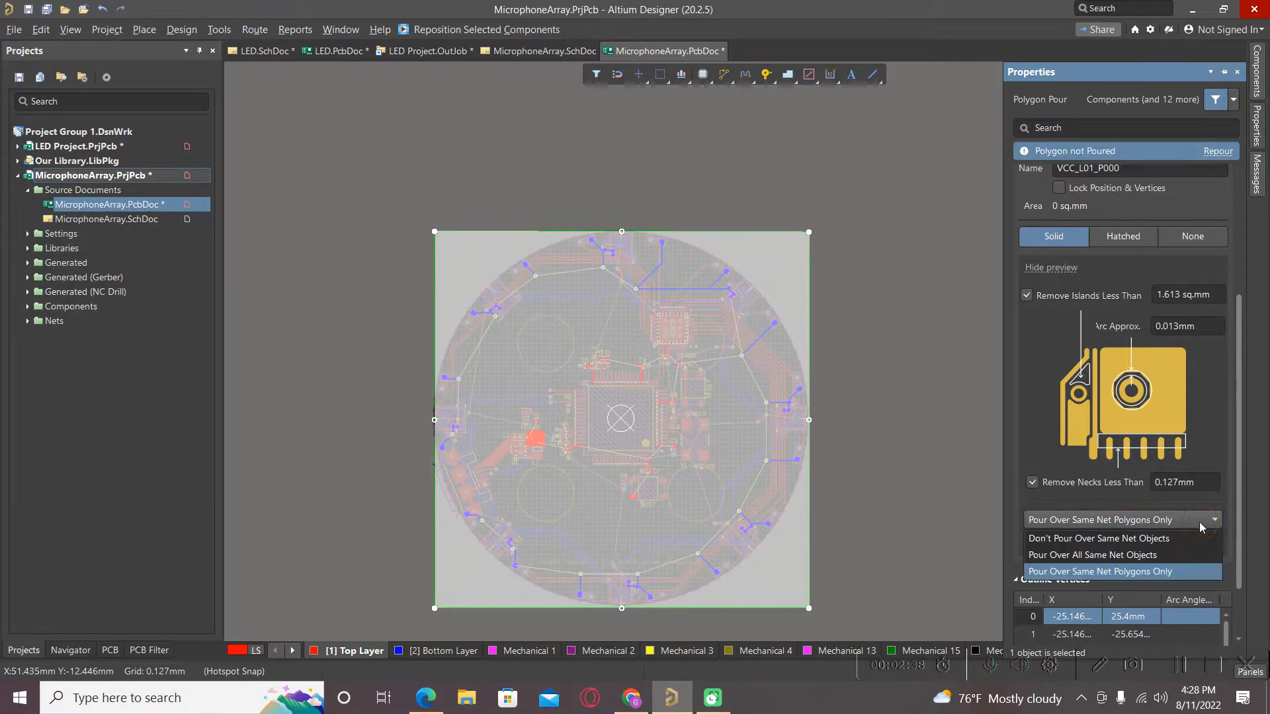
{"action": "left_click", "coordinate": [1118, 558]}
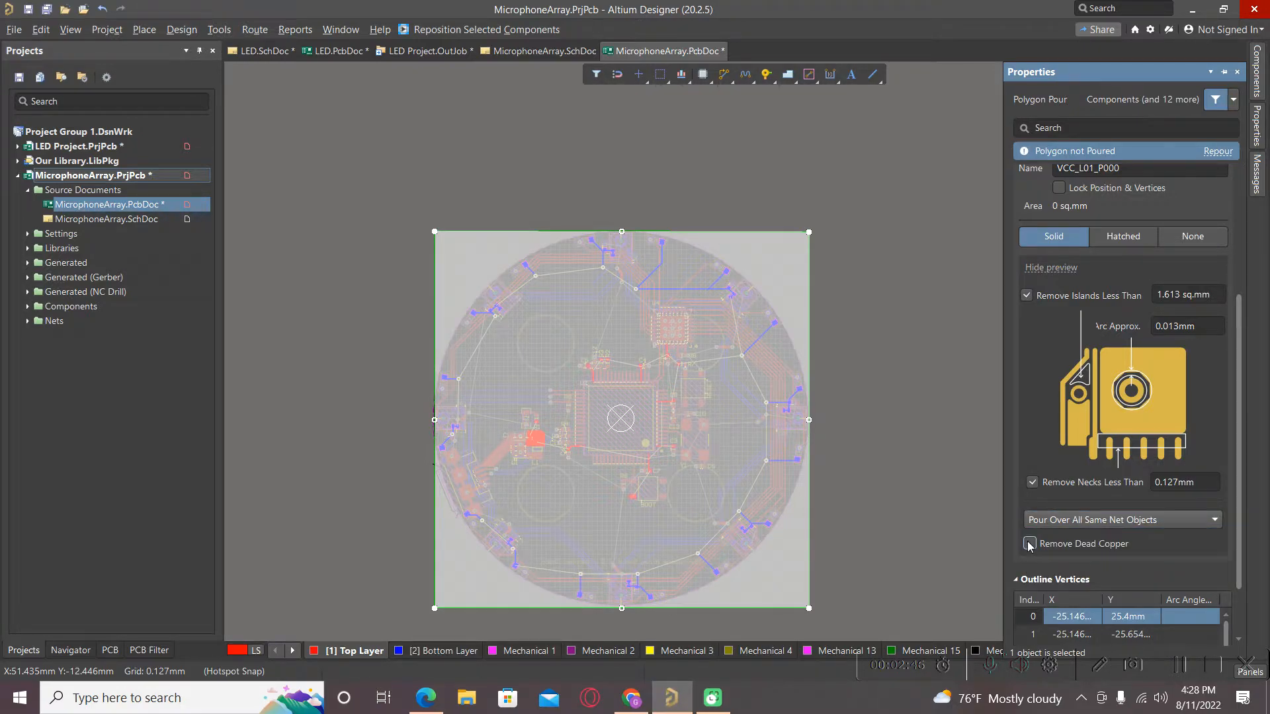
{"action": "left_click", "coordinate": [892, 439]}
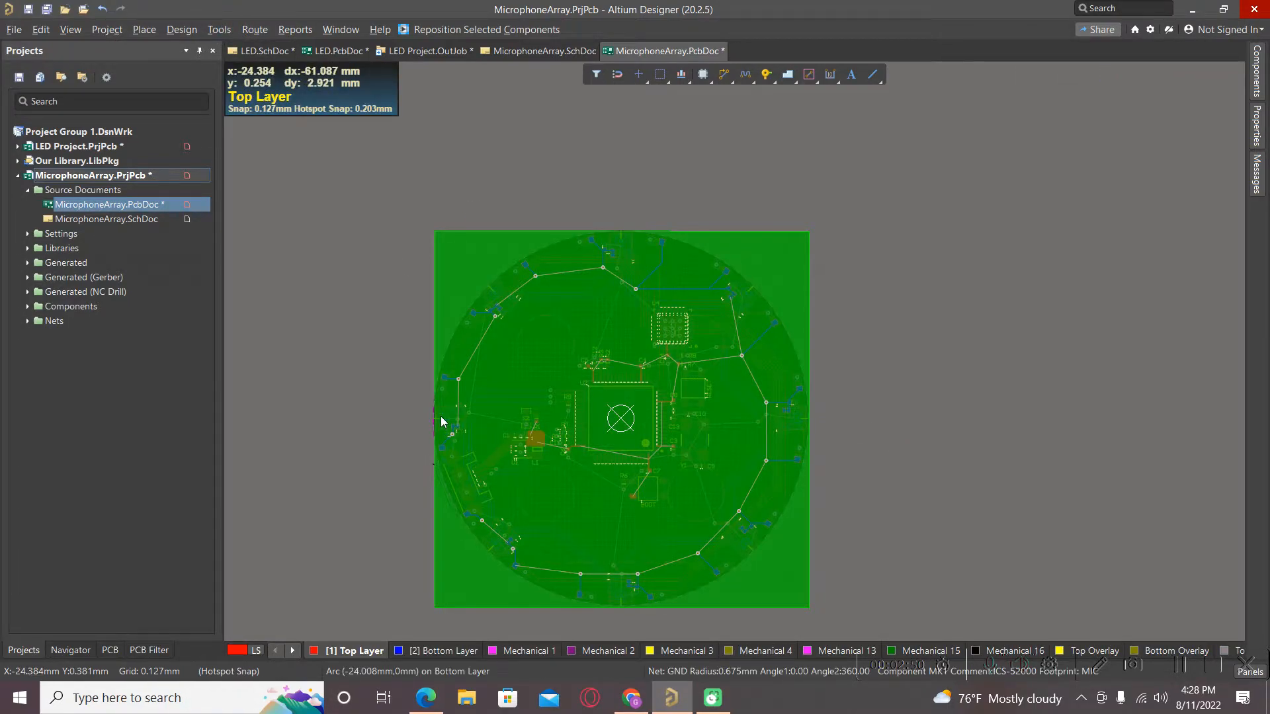
- Extend the Top Layer VCC polygon's left edge outward past the board outline, to about X -25.65 mm
{"action": "left_click", "coordinate": [447, 548]}
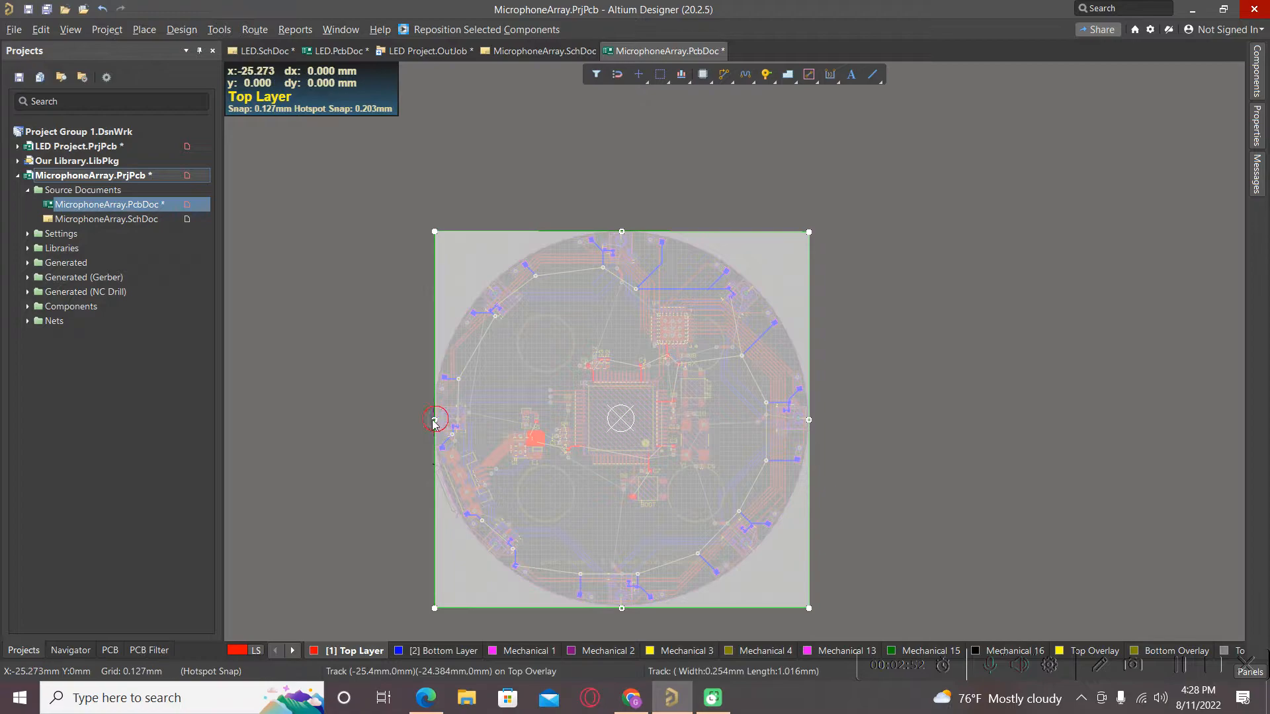
{"action": "left_click_drag", "start_coordinate": [435, 420], "coordinate": [421, 431]}
{"action": "scroll", "coordinate": [426, 432], "scroll_direction": "up", "scroll_amount": 2, "text": "ctrl"}
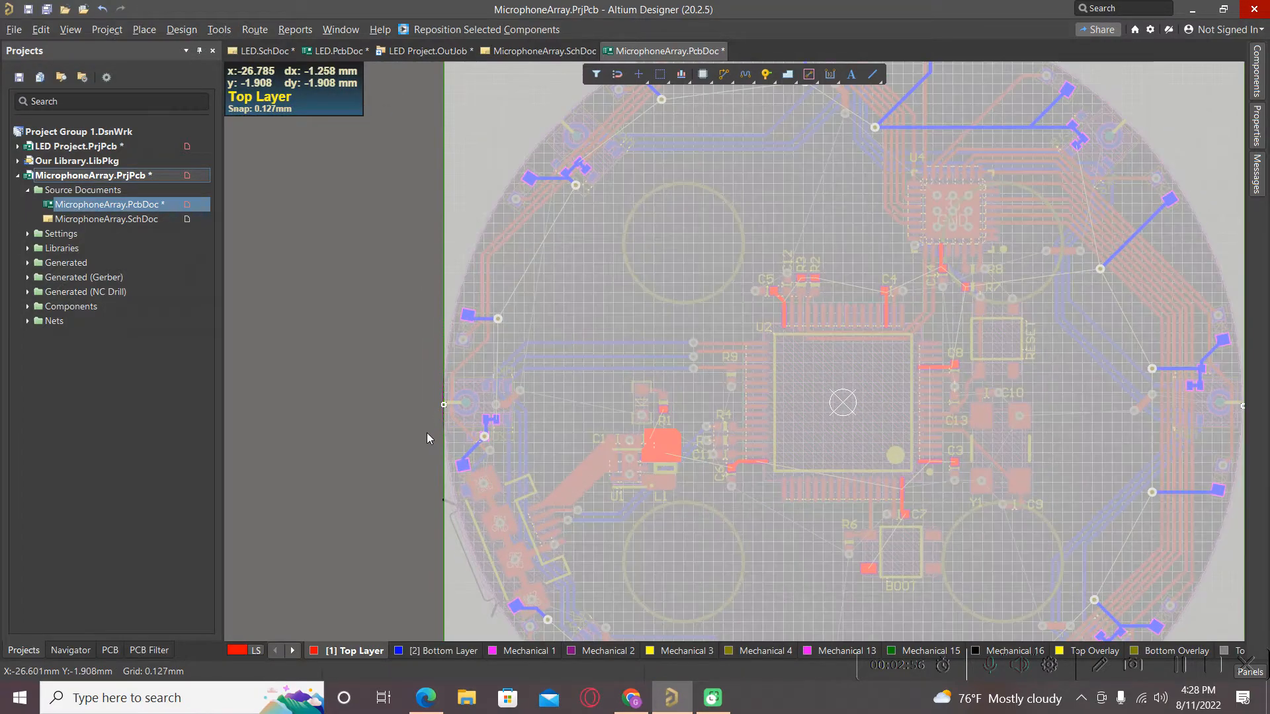
{"action": "scroll", "coordinate": [427, 433], "scroll_direction": "up", "scroll_amount": 2, "text": "ctrl"}
{"action": "left_click_drag", "start_coordinate": [459, 376], "coordinate": [459, 374]}
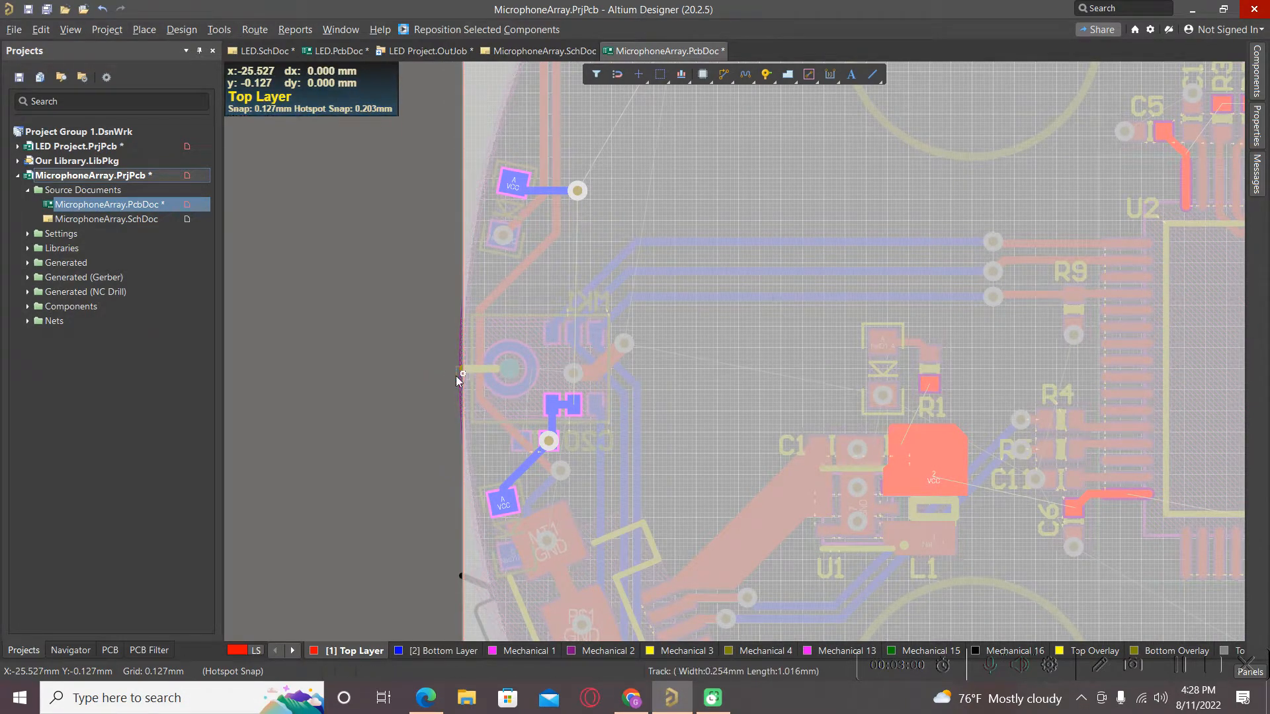
{"action": "left_click_drag", "start_coordinate": [455, 377], "coordinate": [453, 379]}
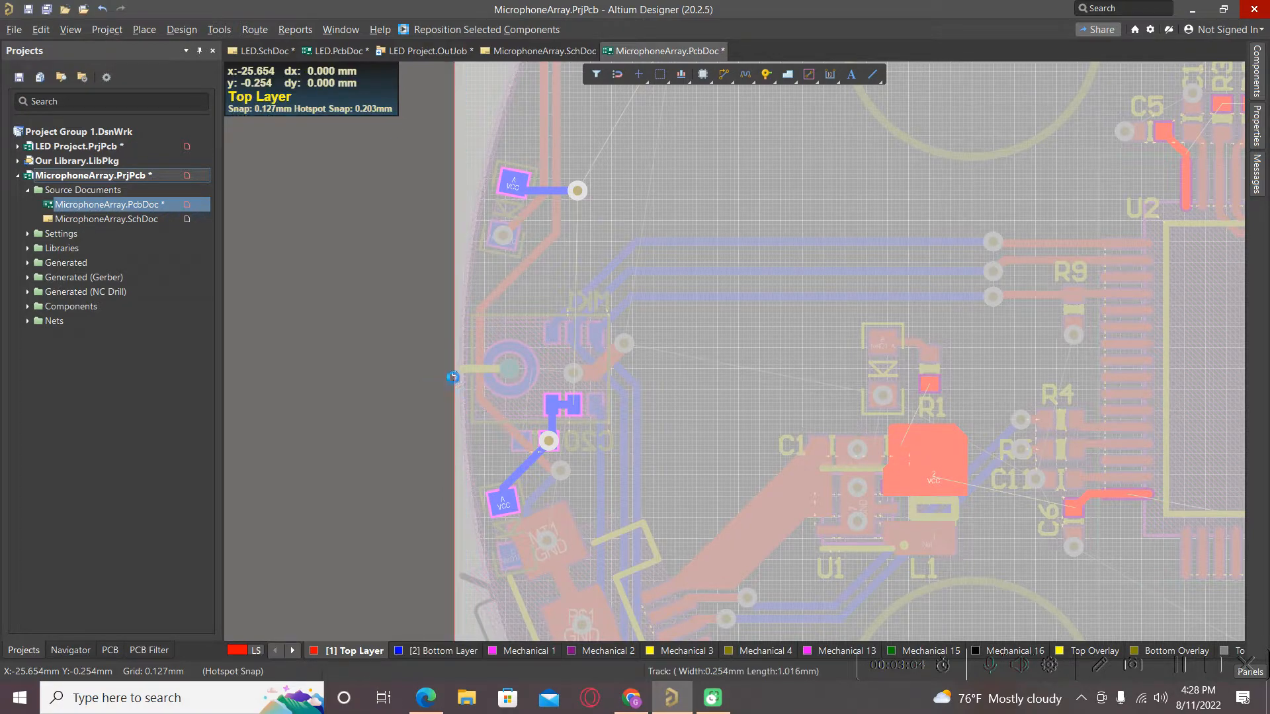
- Repour all polygons on the board and deselect the VCC polygon
{"action": "scroll", "coordinate": [382, 364], "scroll_direction": "down", "scroll_amount": 2, "text": "ctrl"}
{"action": "scroll", "coordinate": [382, 364], "scroll_direction": "down", "scroll_amount": 2, "text": "ctrl"}
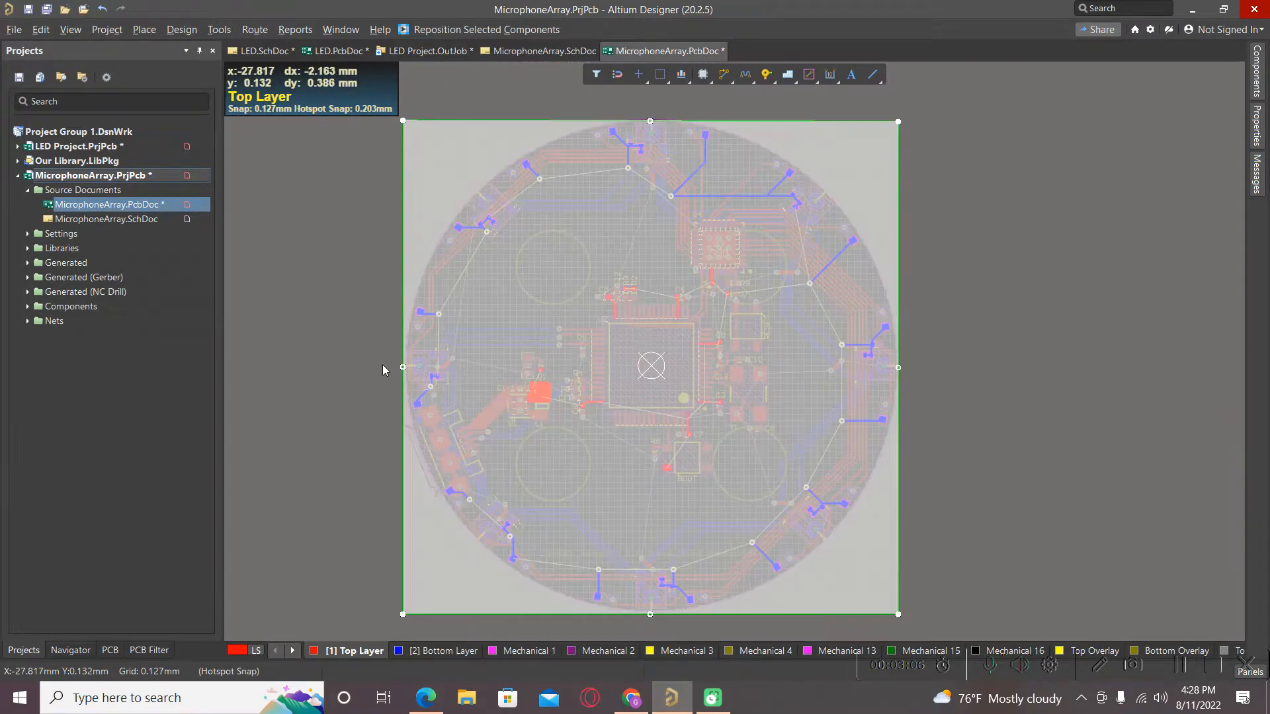
{"action": "left_click", "coordinate": [223, 30]}
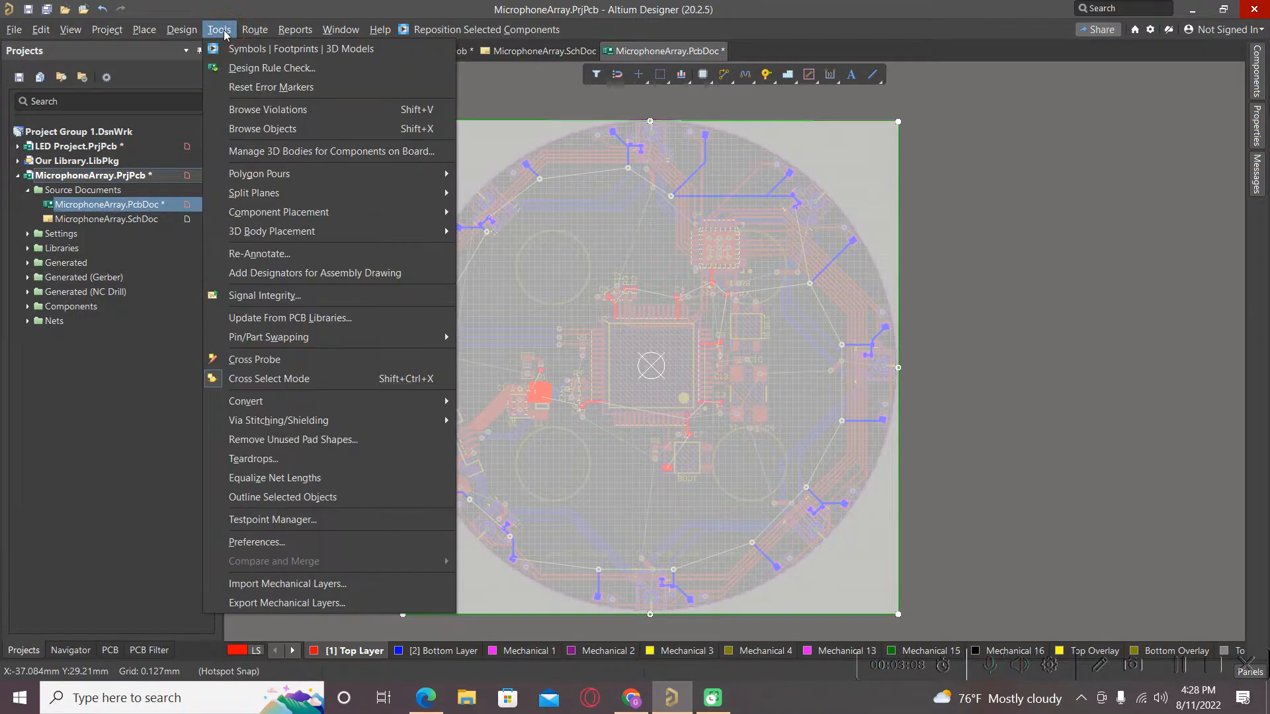
{"action": "mouse_move", "coordinate": [298, 176]}
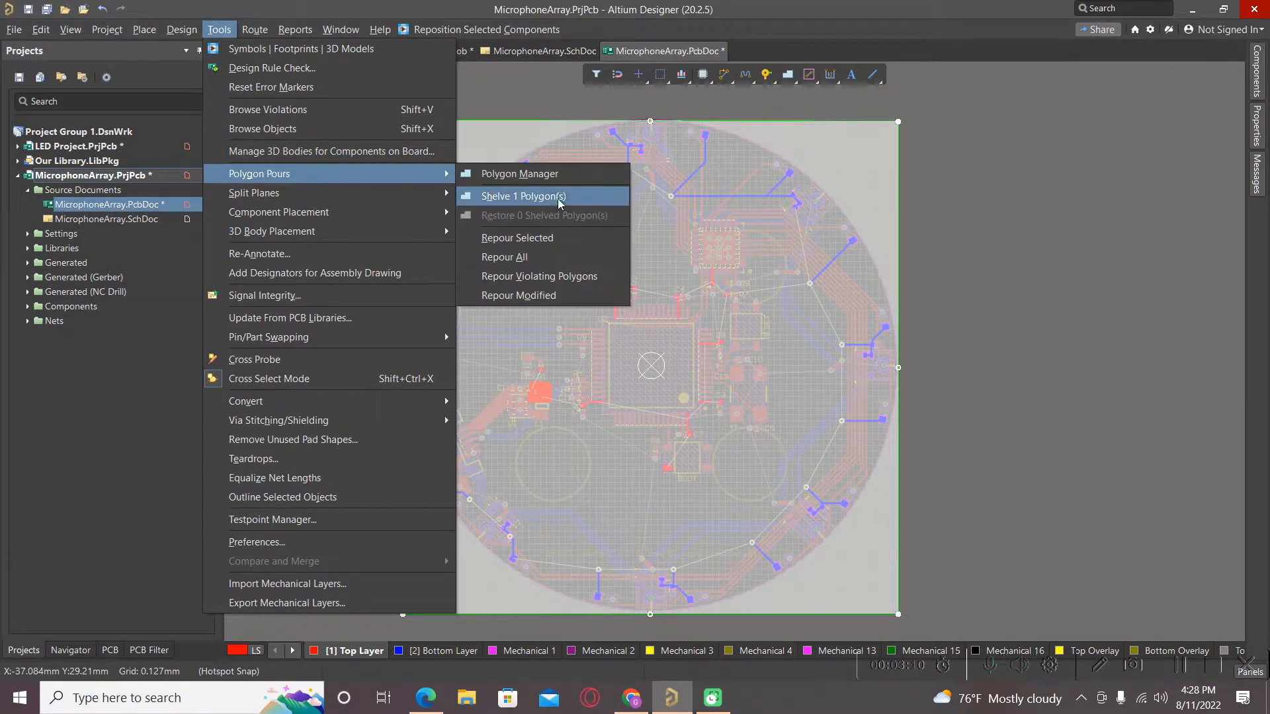
{"action": "left_click", "coordinate": [535, 257]}
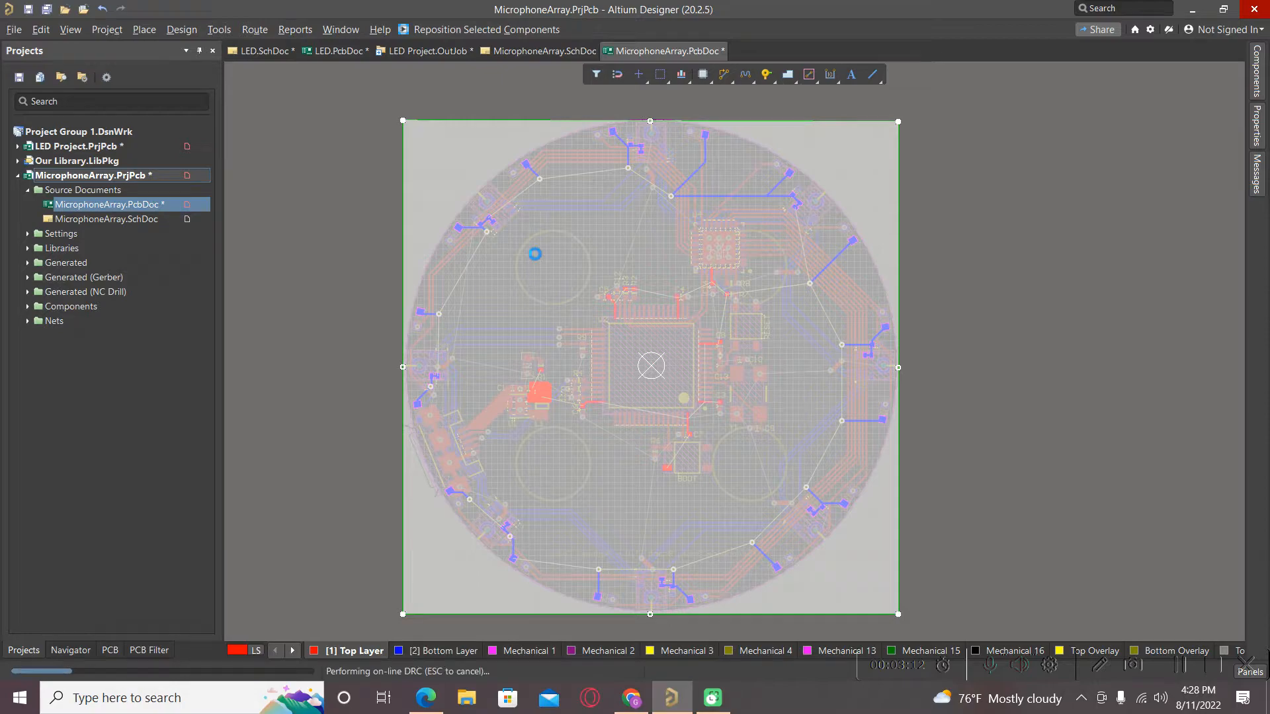
{"action": "left_click", "coordinate": [356, 322]}
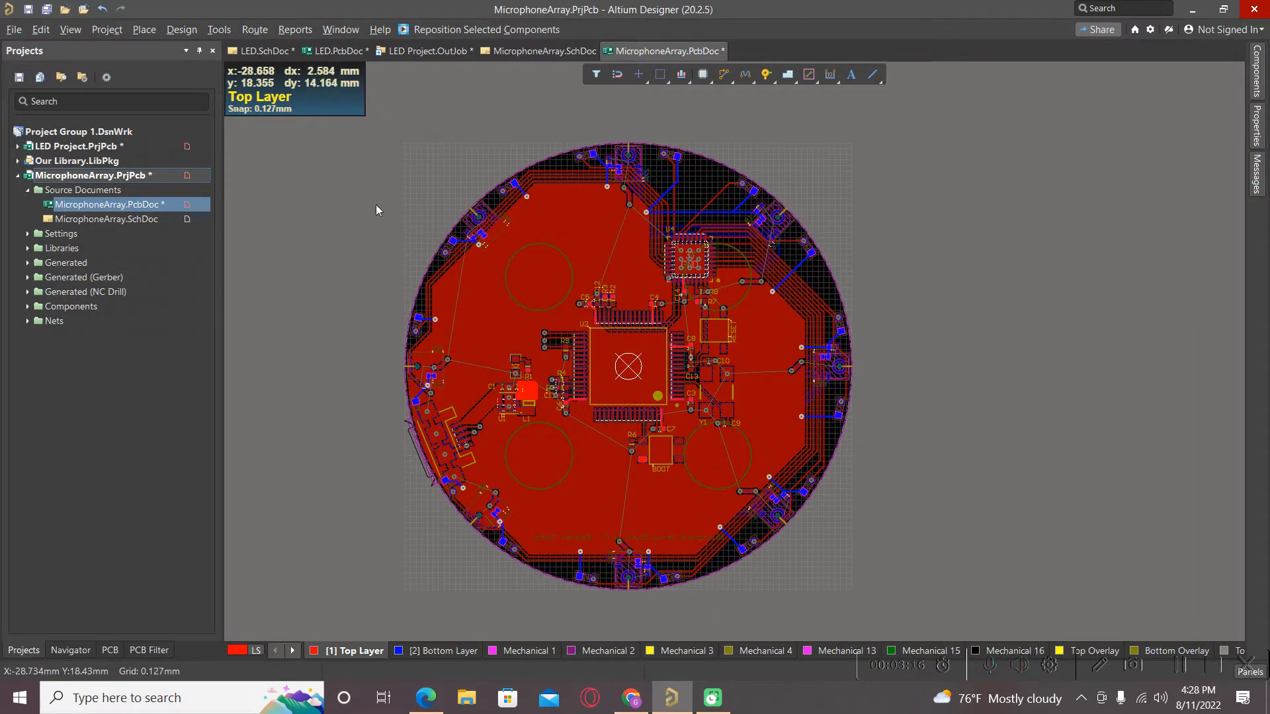
- Examine the poured Top Layer VCC copper along the upper-left board edge and around the surrounding traces and vias
{"action": "scroll", "coordinate": [376, 205], "scroll_direction": "up", "scroll_amount": 2, "text": "ctrl"}
{"action": "left_click", "coordinate": [436, 205]}
{"action": "left_click", "coordinate": [457, 184]}
{"action": "left_click", "coordinate": [456, 184]}
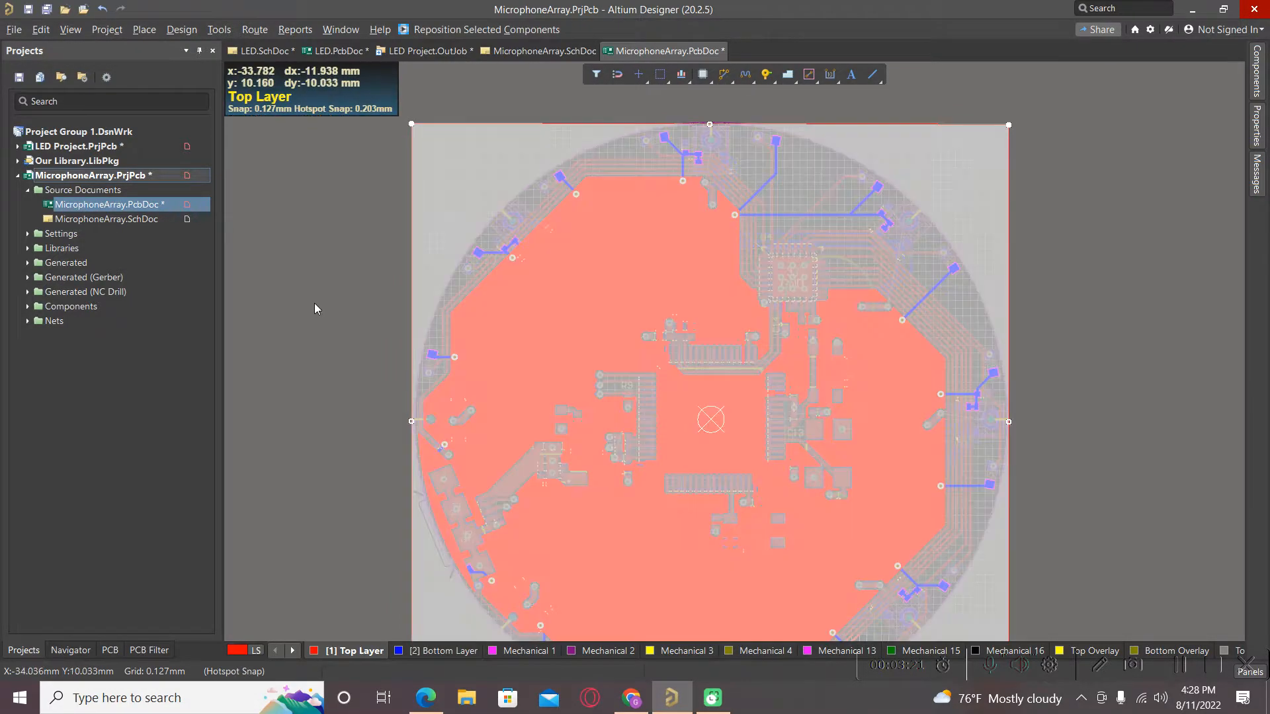
{"action": "left_click", "coordinate": [315, 303]}
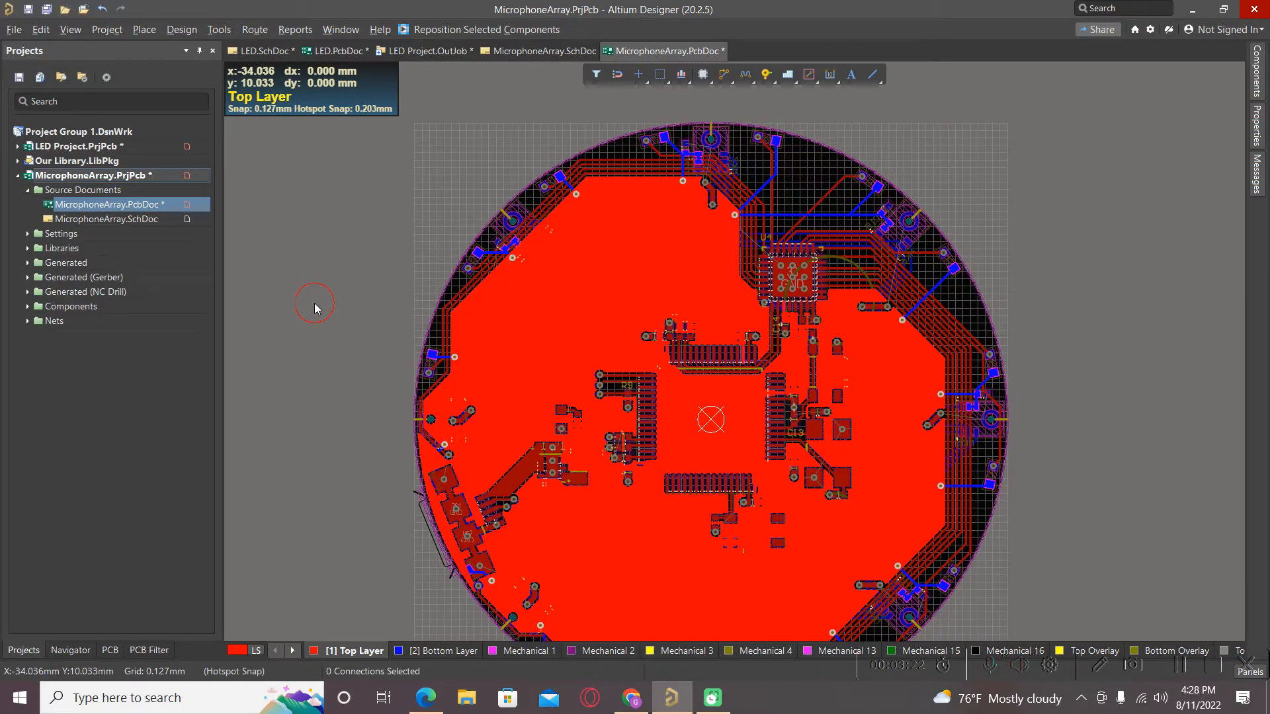
{"action": "scroll", "coordinate": [578, 233], "scroll_direction": "up", "scroll_amount": 1, "text": "ctrl"}
{"action": "scroll", "coordinate": [578, 232], "scroll_direction": "up", "scroll_amount": 2, "text": "ctrl"}
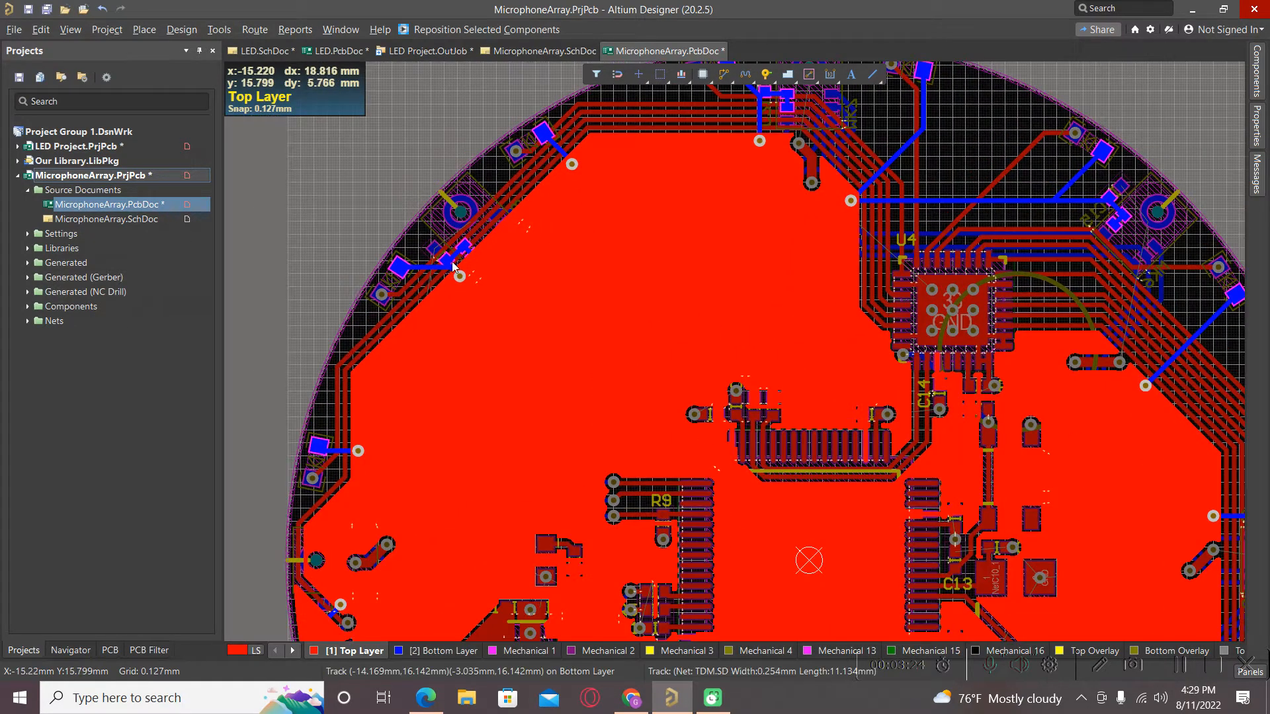
{"action": "scroll", "coordinate": [465, 271], "scroll_direction": "up", "scroll_amount": 2, "text": "ctrl"}
{"action": "scroll", "coordinate": [525, 312], "scroll_direction": "down", "scroll_amount": 5, "text": "ctrl"}
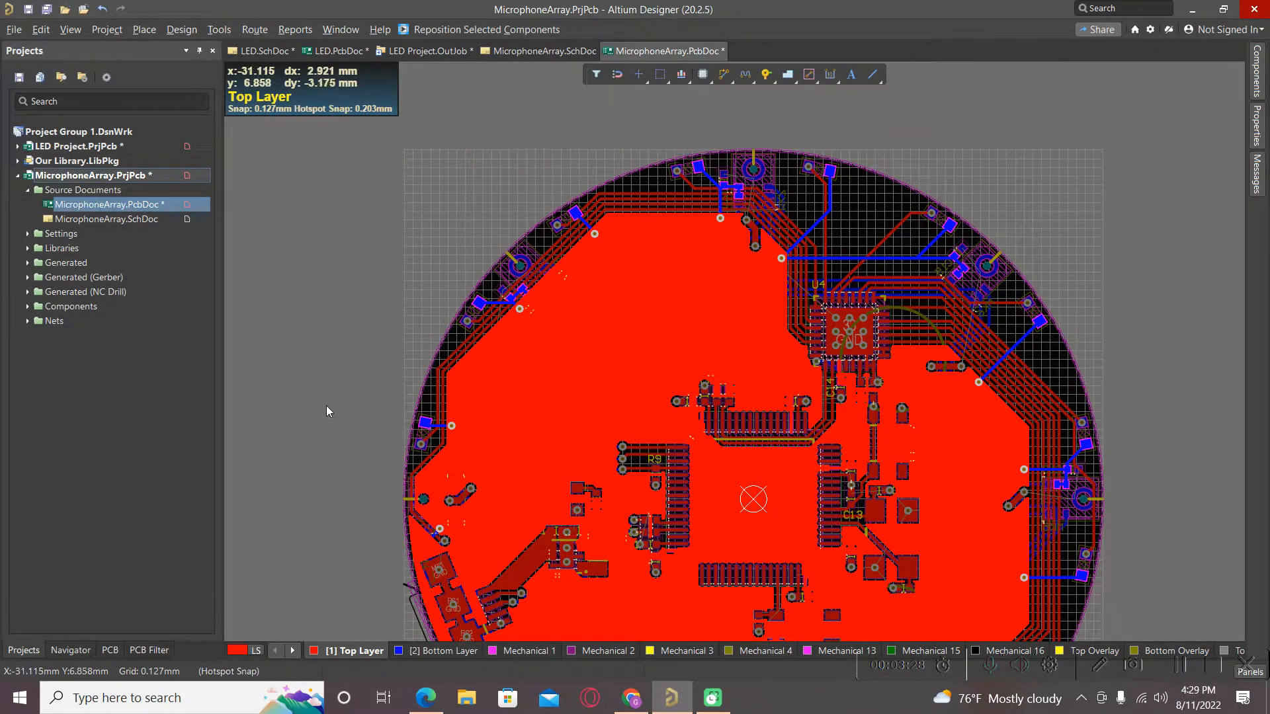
- Check how VCC pad 3 of the BOOT switch connects to the Top Layer pour, using net highlighting
{"action": "scroll", "coordinate": [639, 480], "scroll_direction": "up", "scroll_amount": 10, "text": "ctrl"}
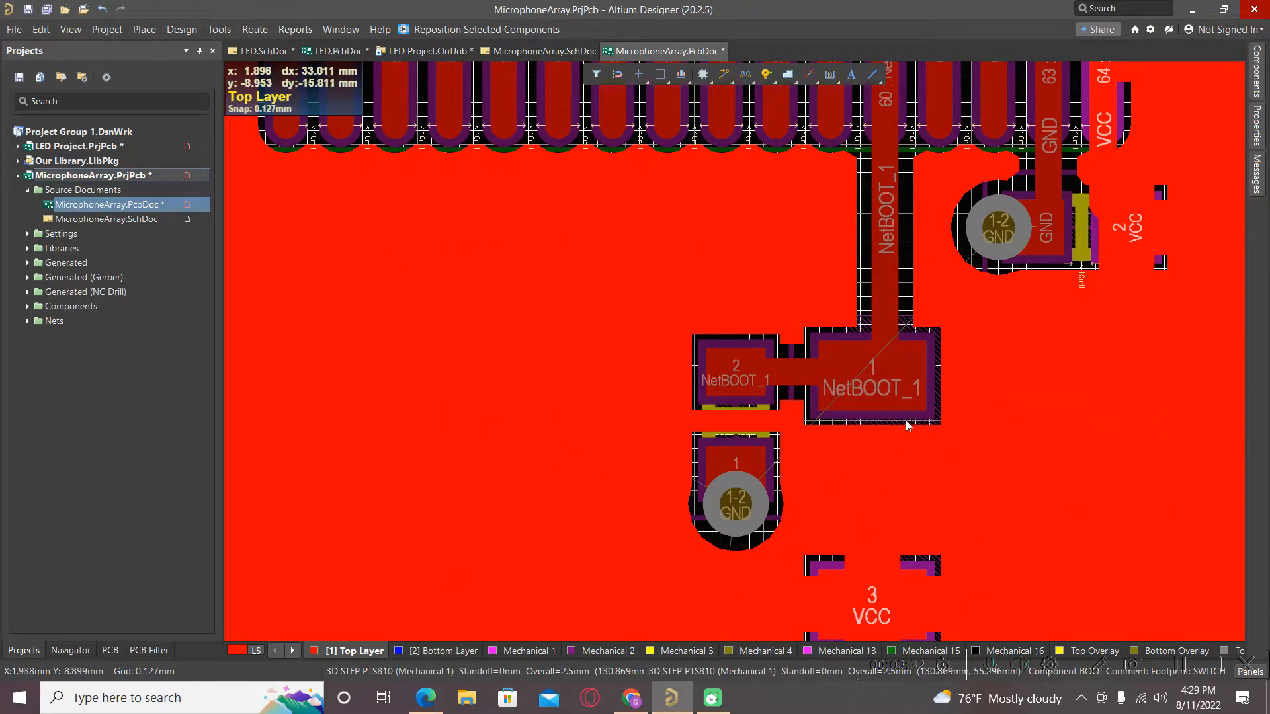
{"action": "left_click", "coordinate": [879, 622], "text": "ctrl"}
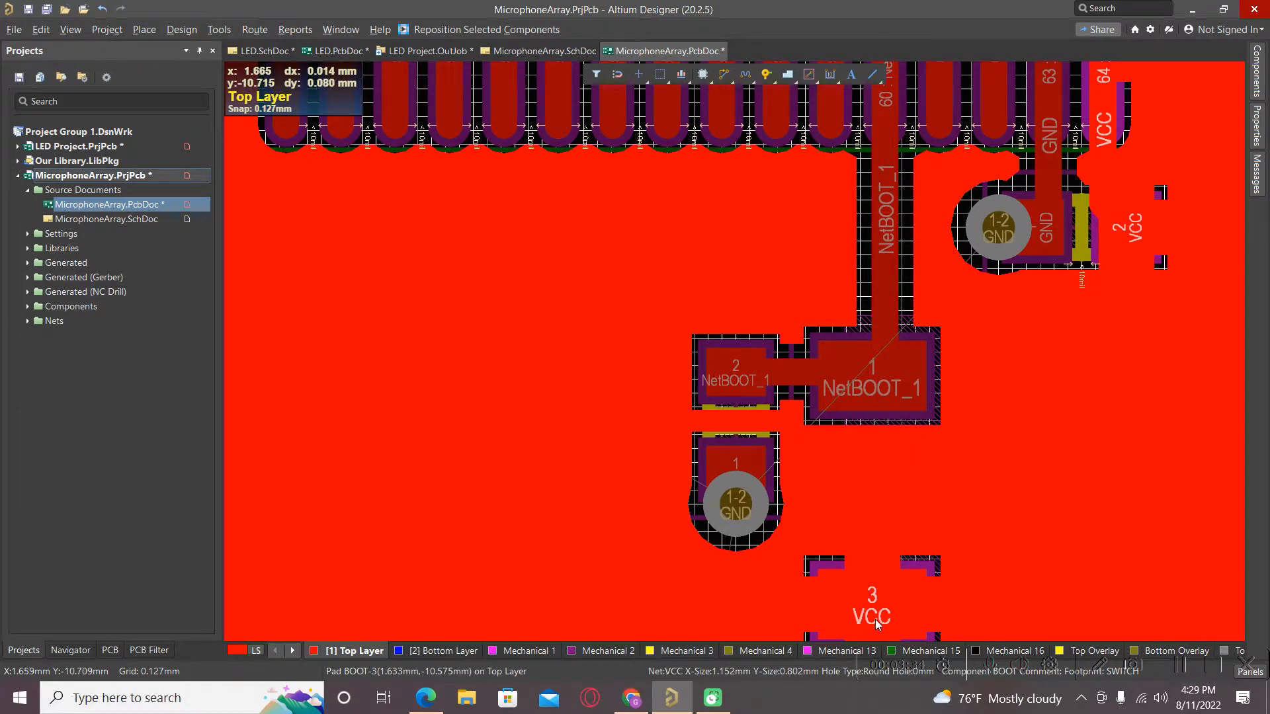
{"action": "scroll", "coordinate": [816, 486], "scroll_direction": "down", "scroll_amount": 4, "text": "ctrl"}
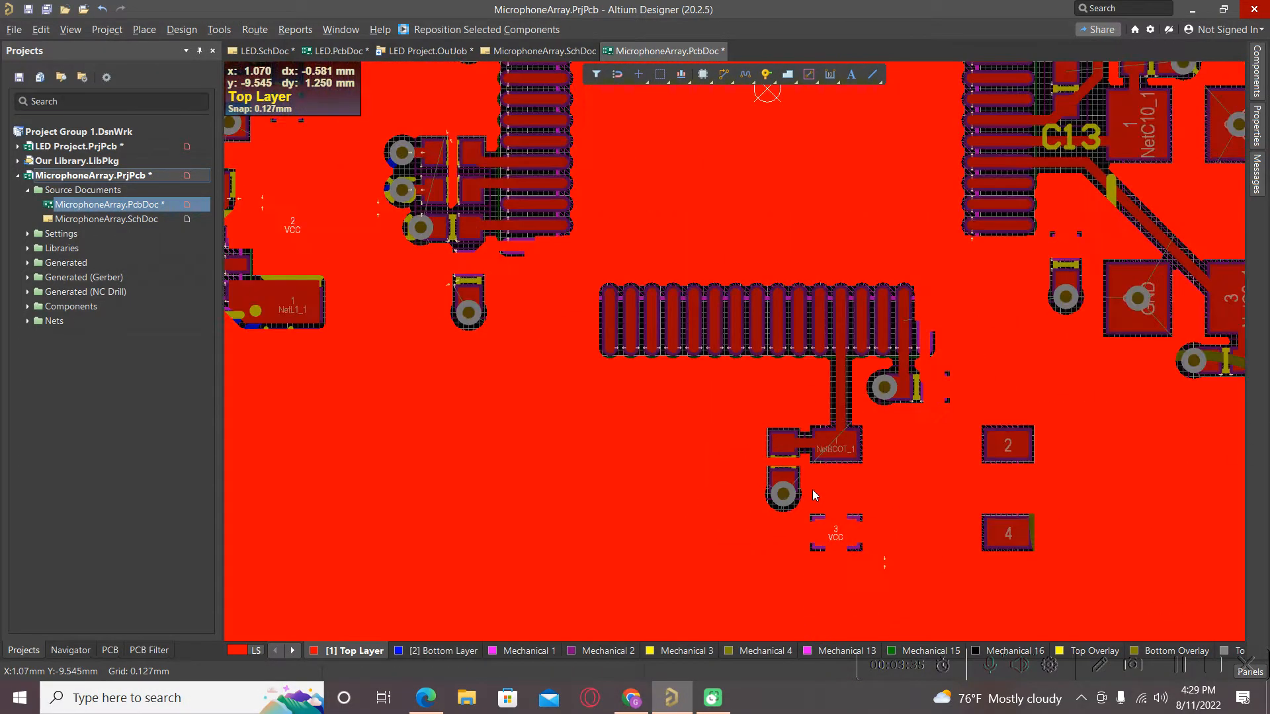
{"action": "left_click", "coordinate": [836, 538], "text": "ctrl"}
{"action": "scroll", "coordinate": [740, 520], "scroll_direction": "down", "scroll_amount": 6, "text": "ctrl"}
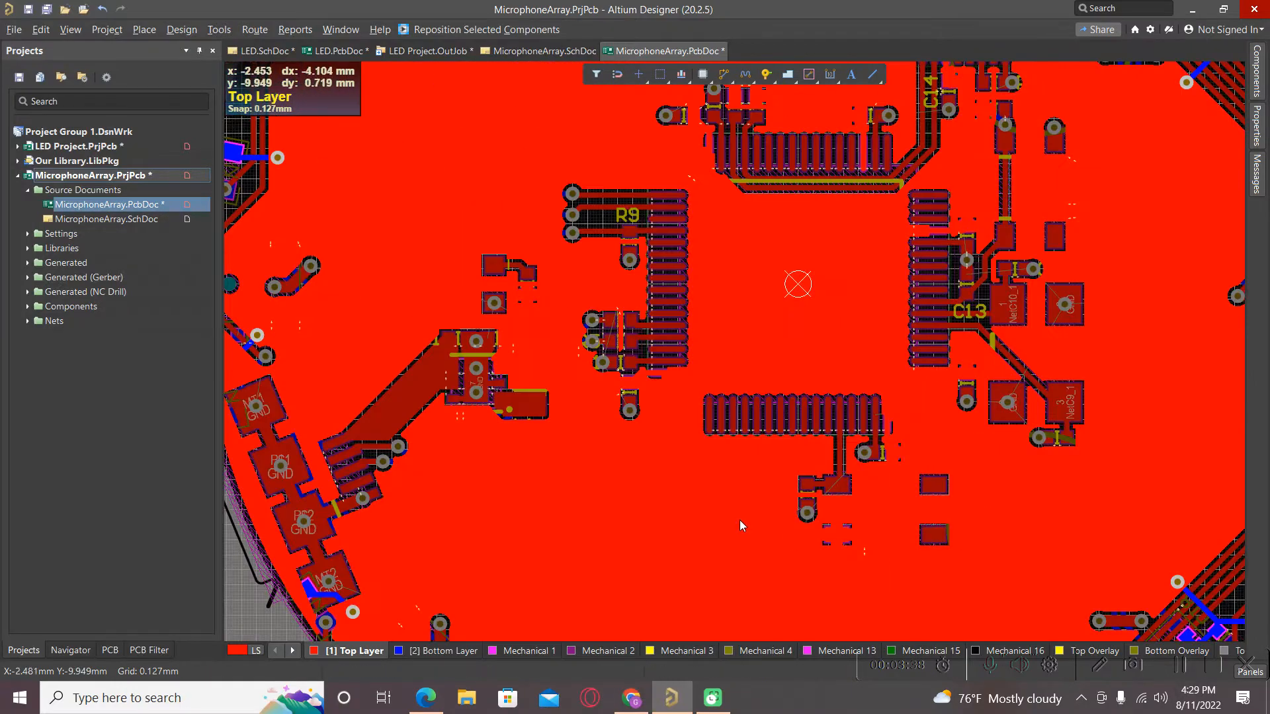
{"action": "scroll", "coordinate": [541, 389], "scroll_direction": "down", "scroll_amount": 3, "text": "ctrl"}
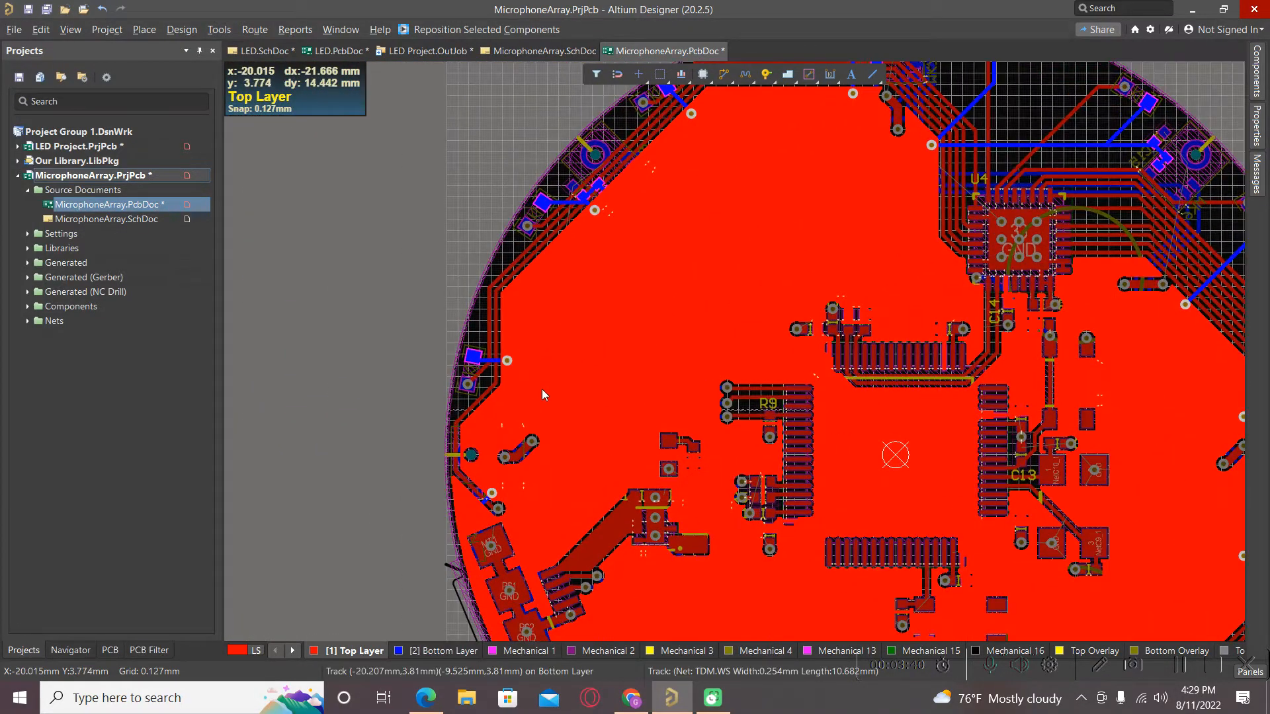
- Copy the Top Layer VCC polygon from a reference point near its lower-left corner and paste the duplicate to the right of the board
{"action": "left_click", "coordinate": [519, 176]}
{"action": "double_click", "coordinate": [518, 176]}
{"action": "scroll", "coordinate": [519, 176], "scroll_direction": "down", "scroll_amount": 4, "text": "ctrl"}
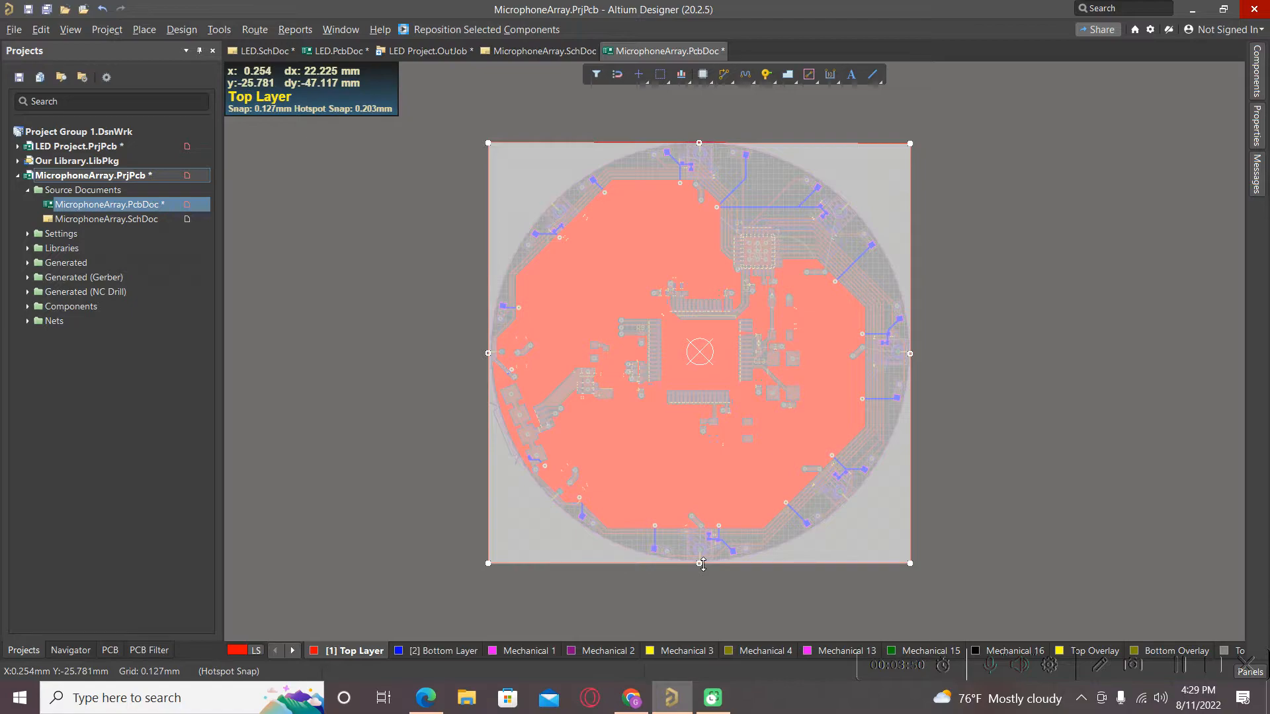
{"action": "left_click", "coordinate": [360, 424]}
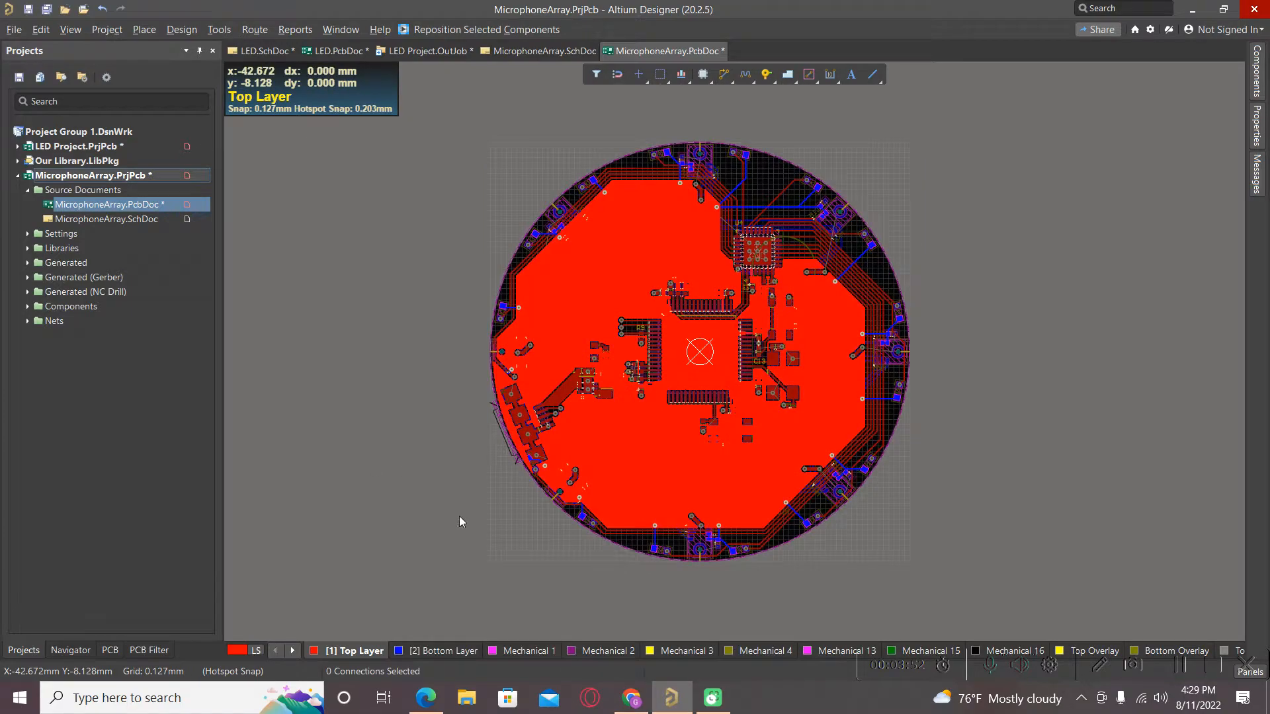
{"action": "left_click", "coordinate": [534, 516]}
{"action": "key", "text": "ctrl+c"}
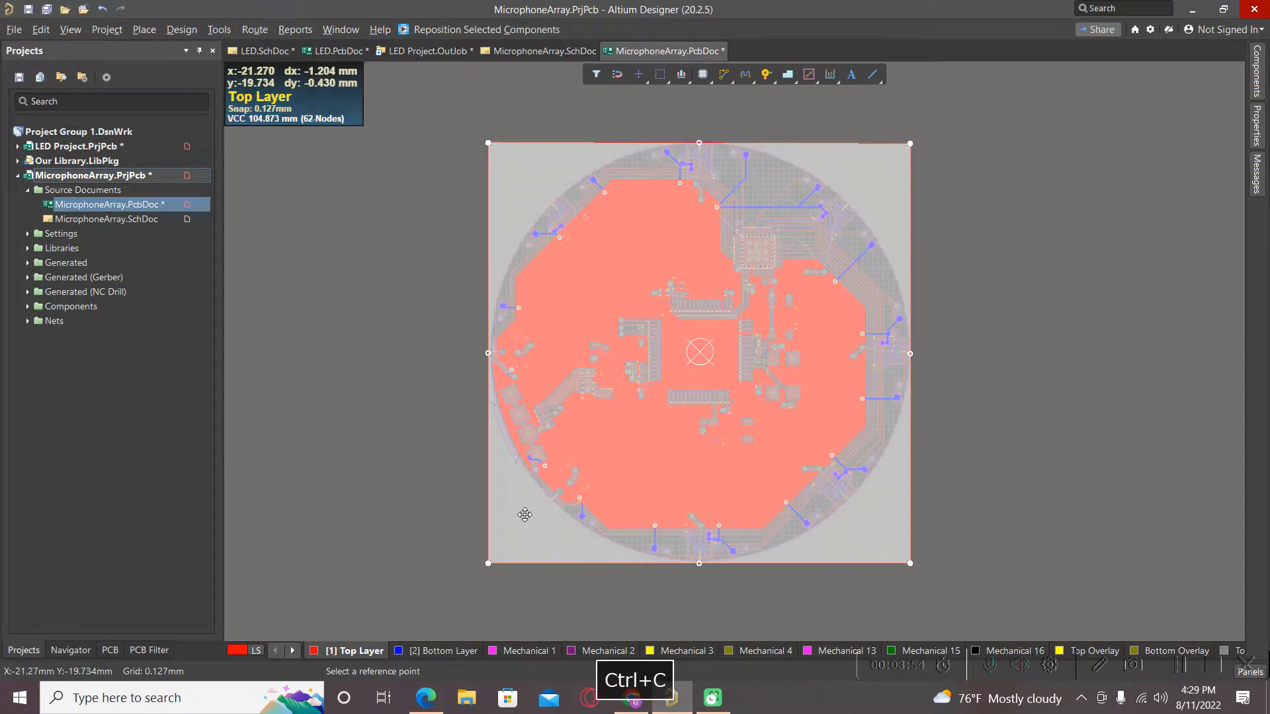
{"action": "left_click", "coordinate": [522, 531]}
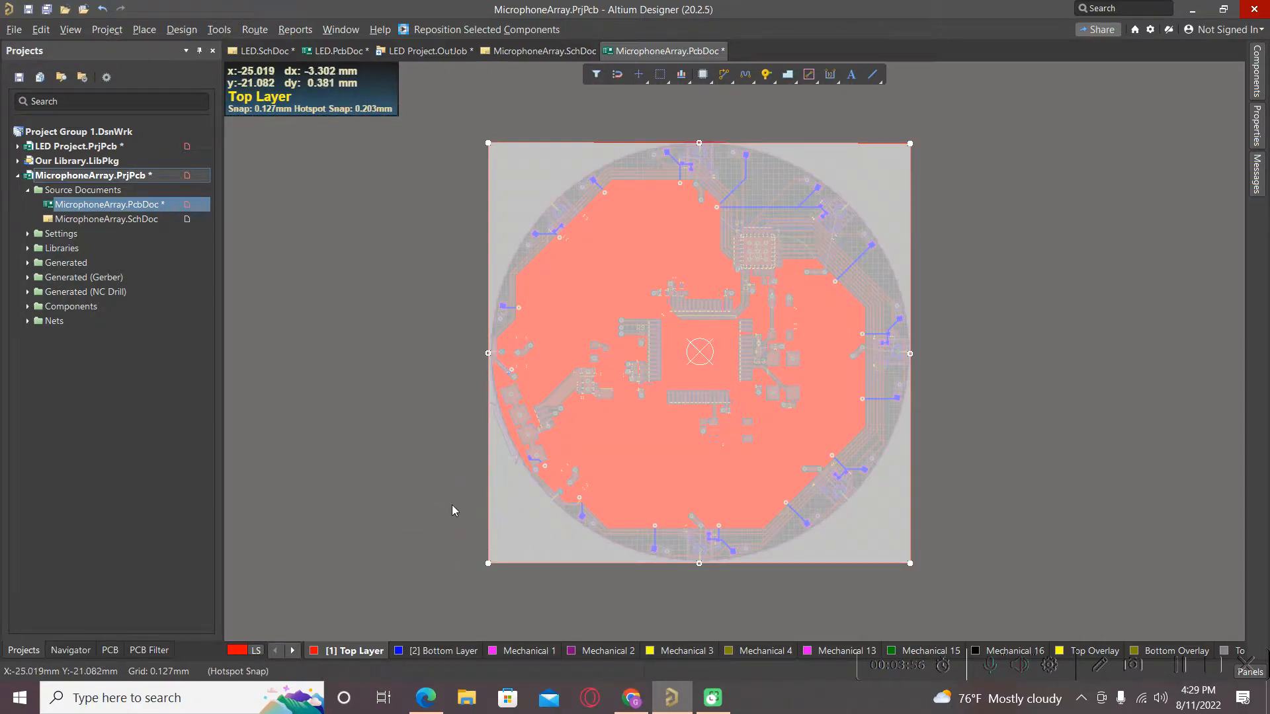
{"action": "left_click", "coordinate": [395, 479]}
{"action": "scroll", "coordinate": [400, 459], "scroll_direction": "down", "scroll_amount": 3, "text": "ctrl"}
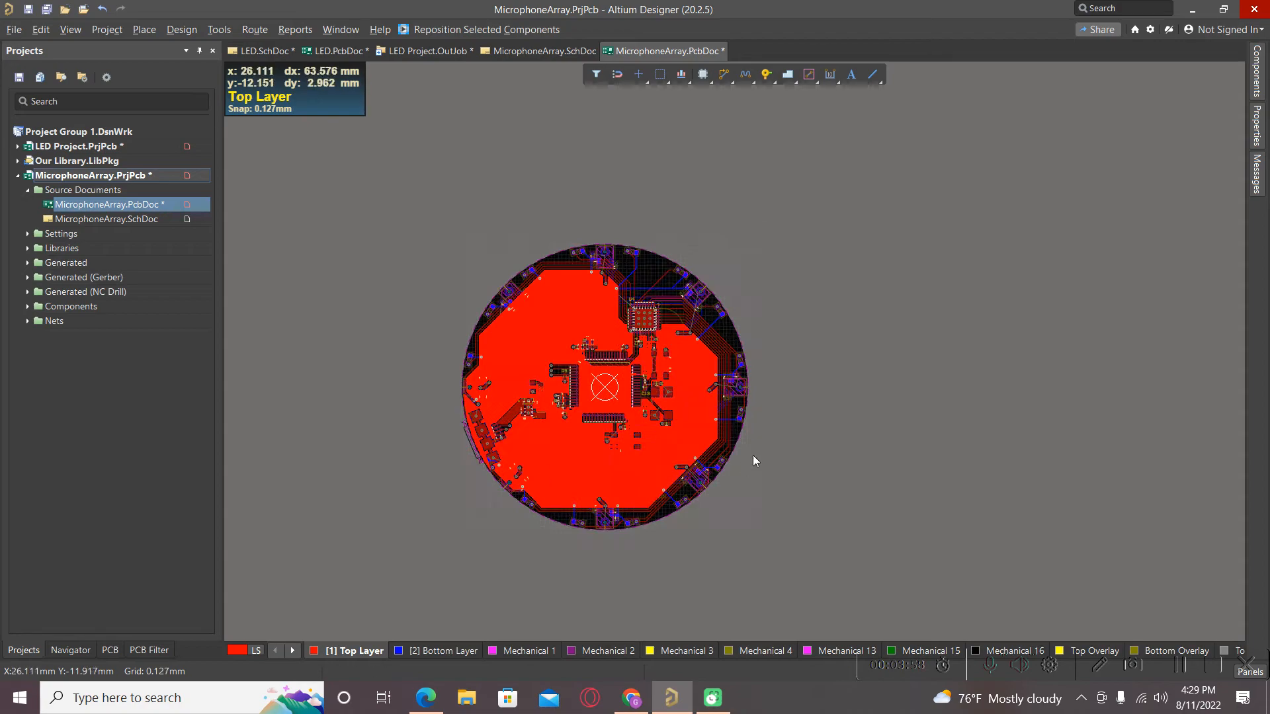
{"action": "key", "text": "ctrl+v"}
{"action": "left_click", "coordinate": [844, 486]}
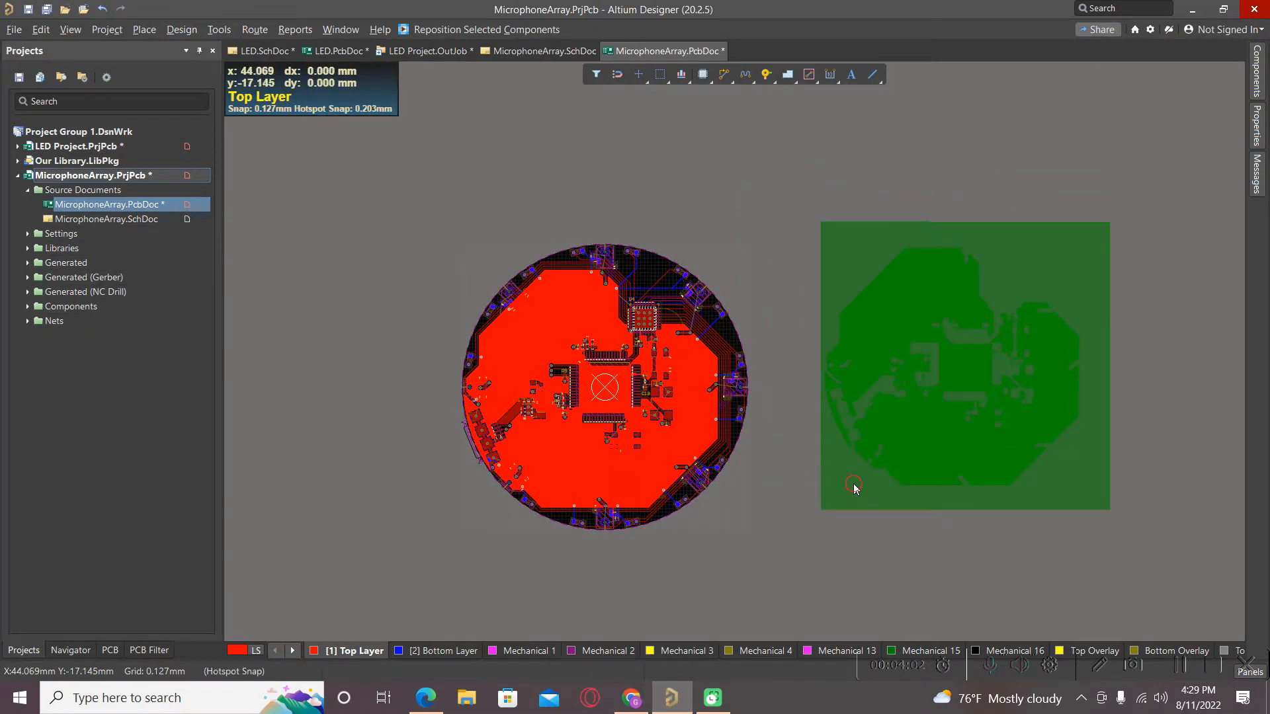
- Set the pasted polygon's layer to Bottom Layer and its net to GND
{"action": "left_click", "coordinate": [854, 489]}
{"action": "double_click", "coordinate": [853, 483]}
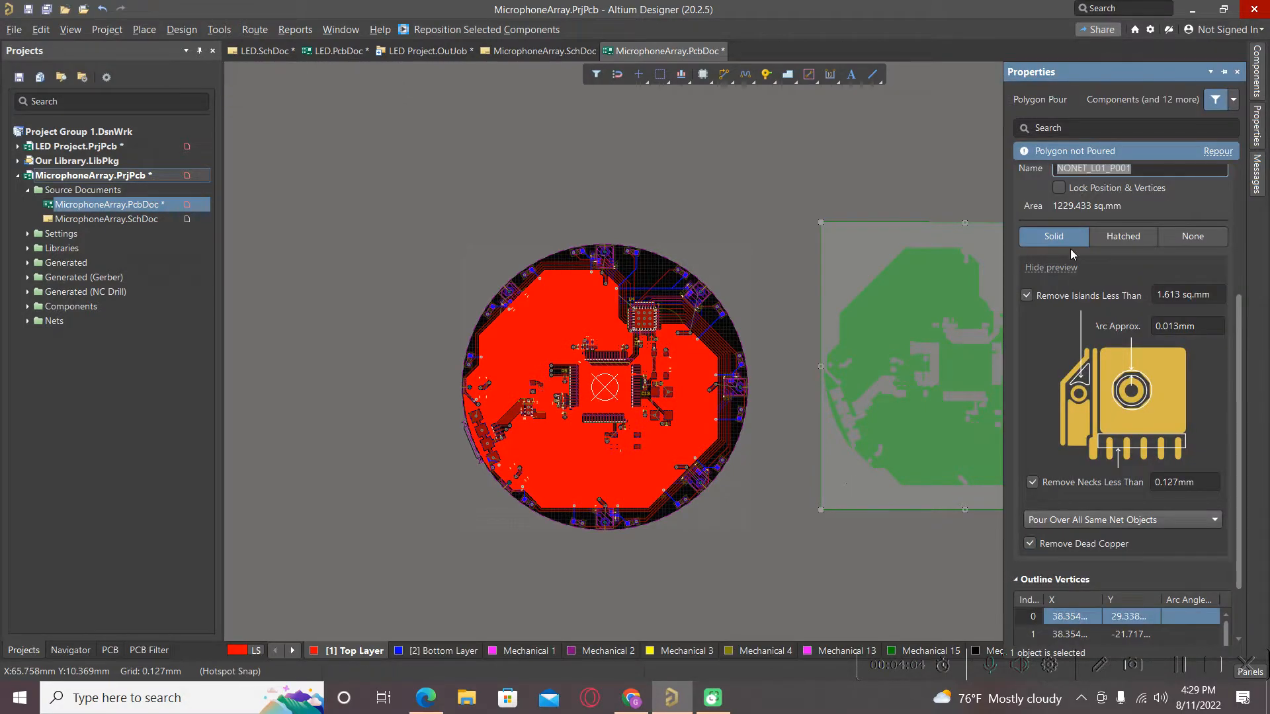
{"action": "left_click", "coordinate": [1219, 345]}
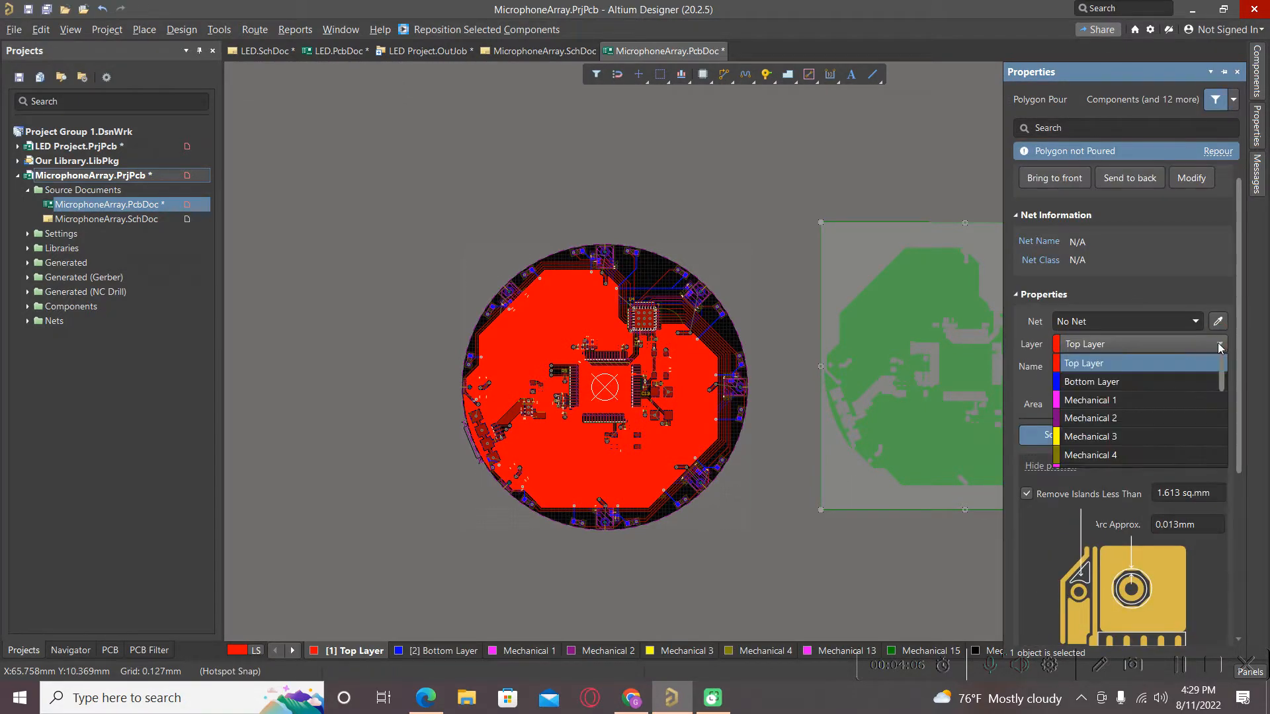
{"action": "left_click", "coordinate": [1121, 384]}
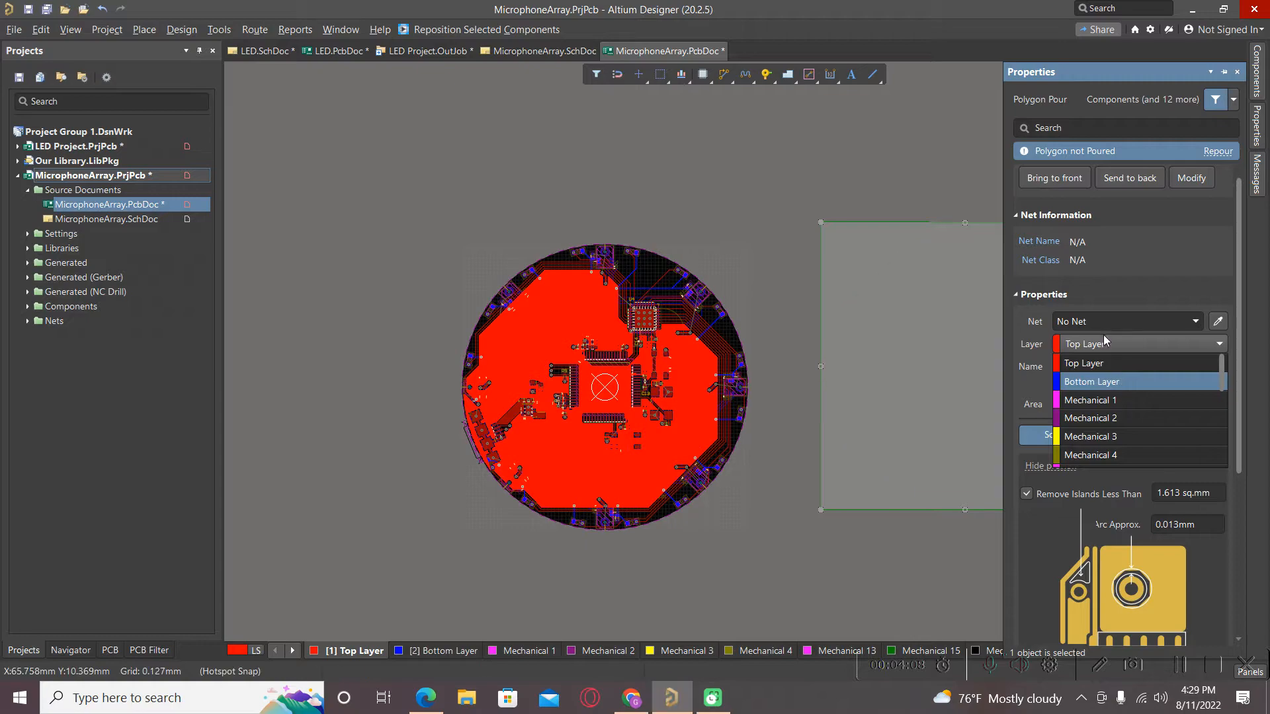
{"action": "left_click", "coordinate": [1092, 320]}
{"action": "key", "text": "Caps_Lock"}
{"action": "type", "text": "GND"}
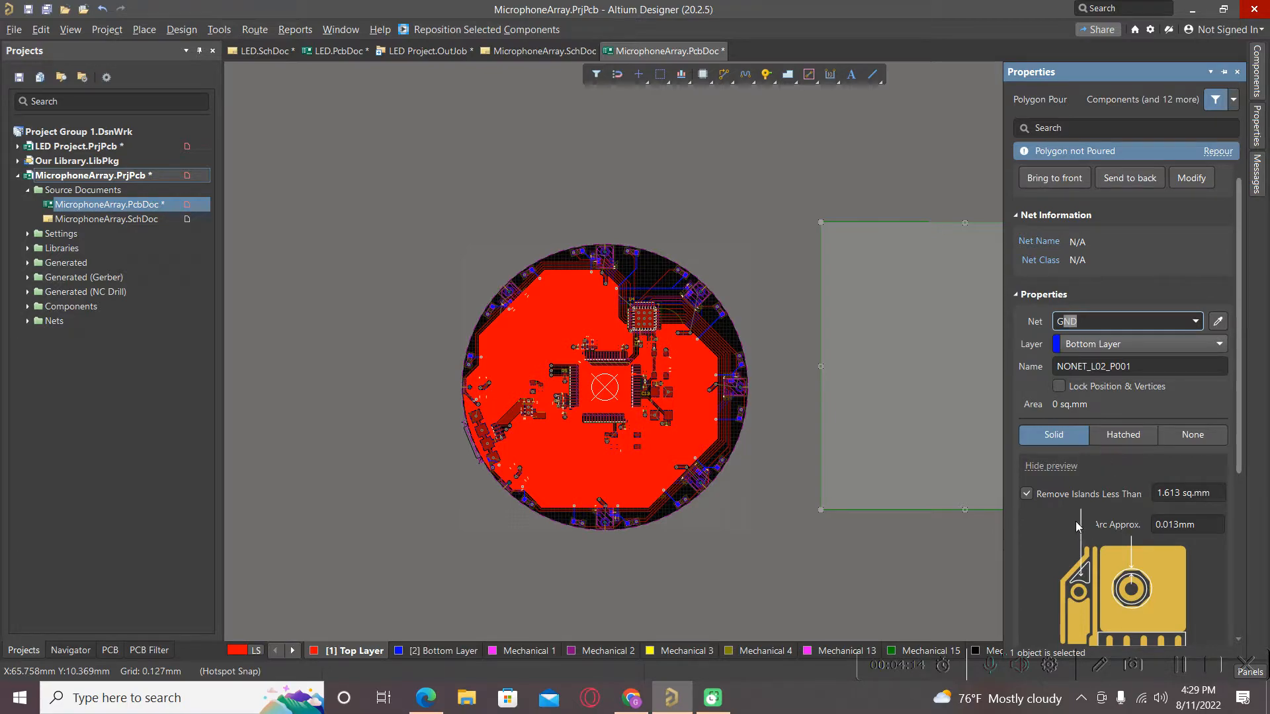
{"action": "scroll", "coordinate": [1076, 521], "scroll_direction": "down", "scroll_amount": 4}
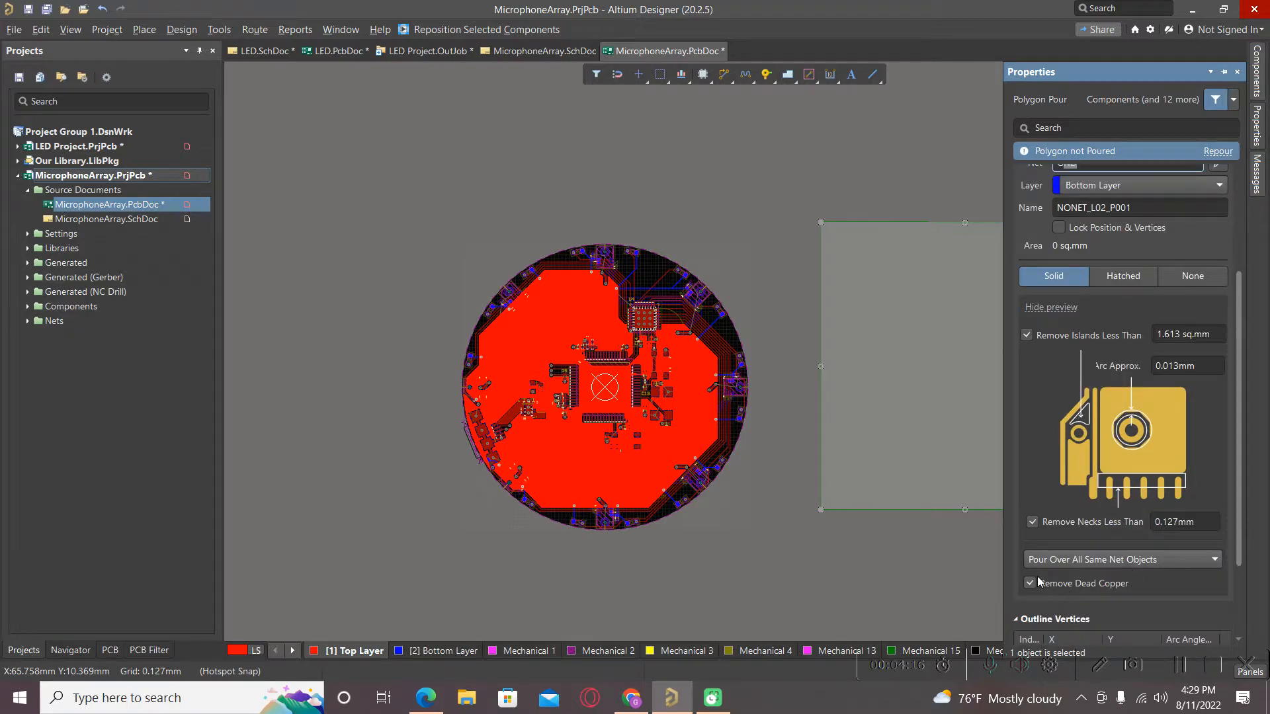
{"action": "left_click", "coordinate": [926, 568]}
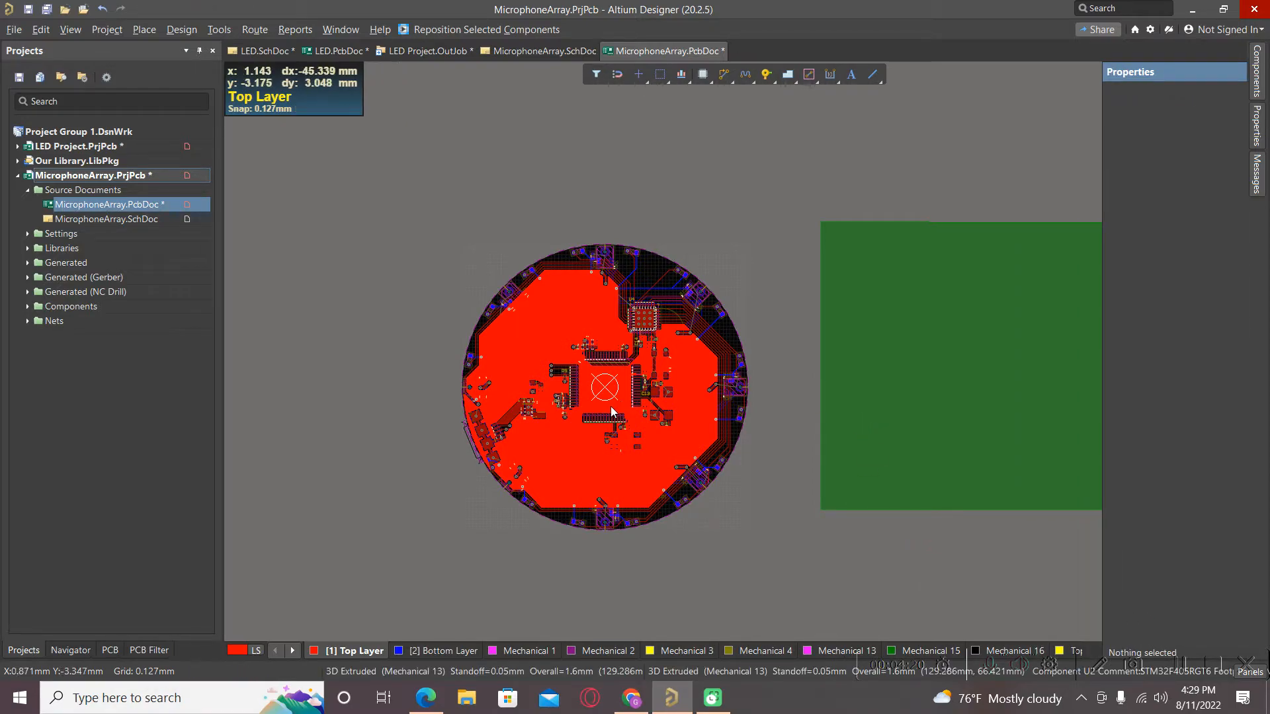
- Make the Bottom Layer active and move the GND polygon over the board so it covers the whole circular outline
{"action": "scroll", "coordinate": [609, 406], "scroll_direction": "down", "scroll_amount": 1, "text": "ctrl"}
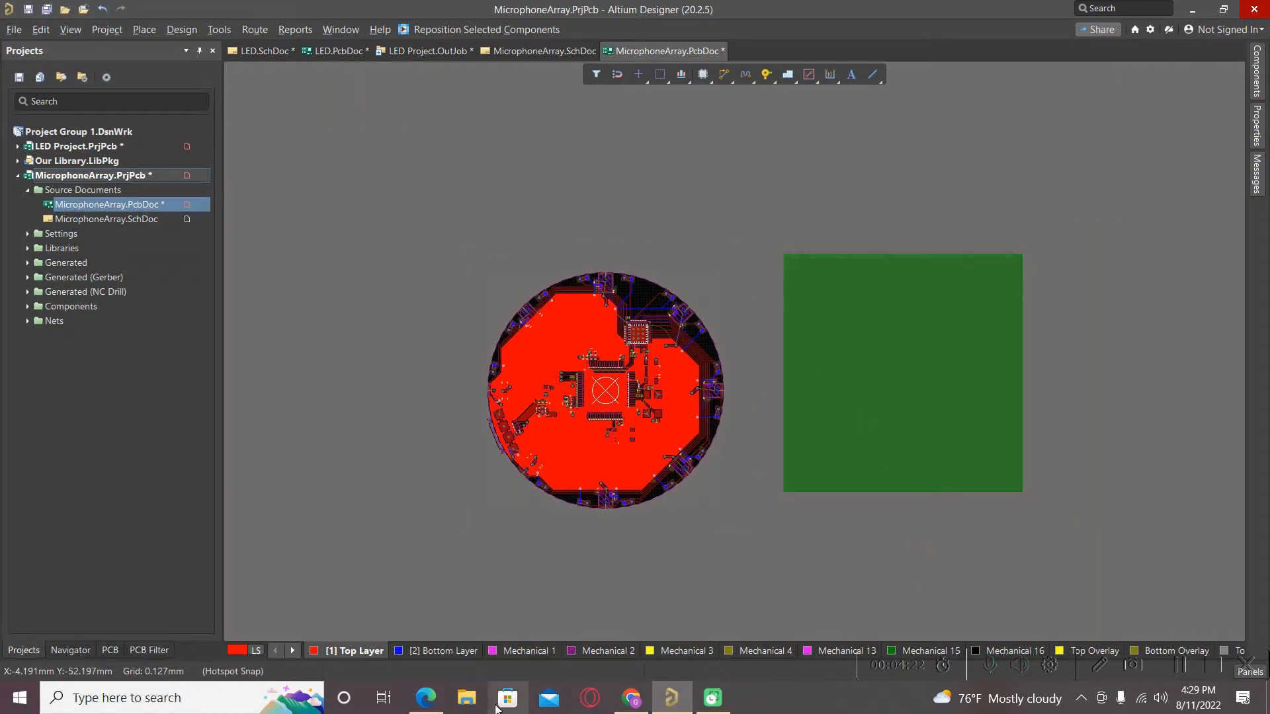
{"action": "left_click", "coordinate": [448, 653]}
{"action": "left_click", "coordinate": [883, 439]}
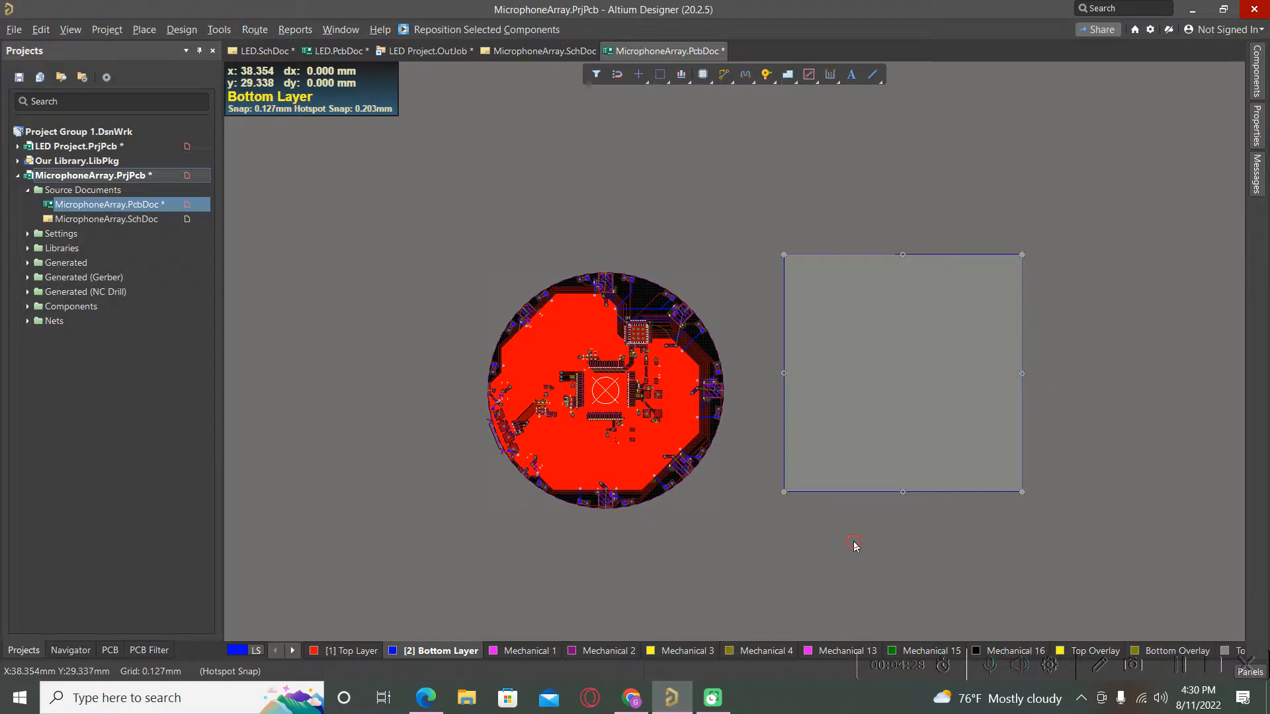
{"action": "left_click", "coordinate": [906, 418]}
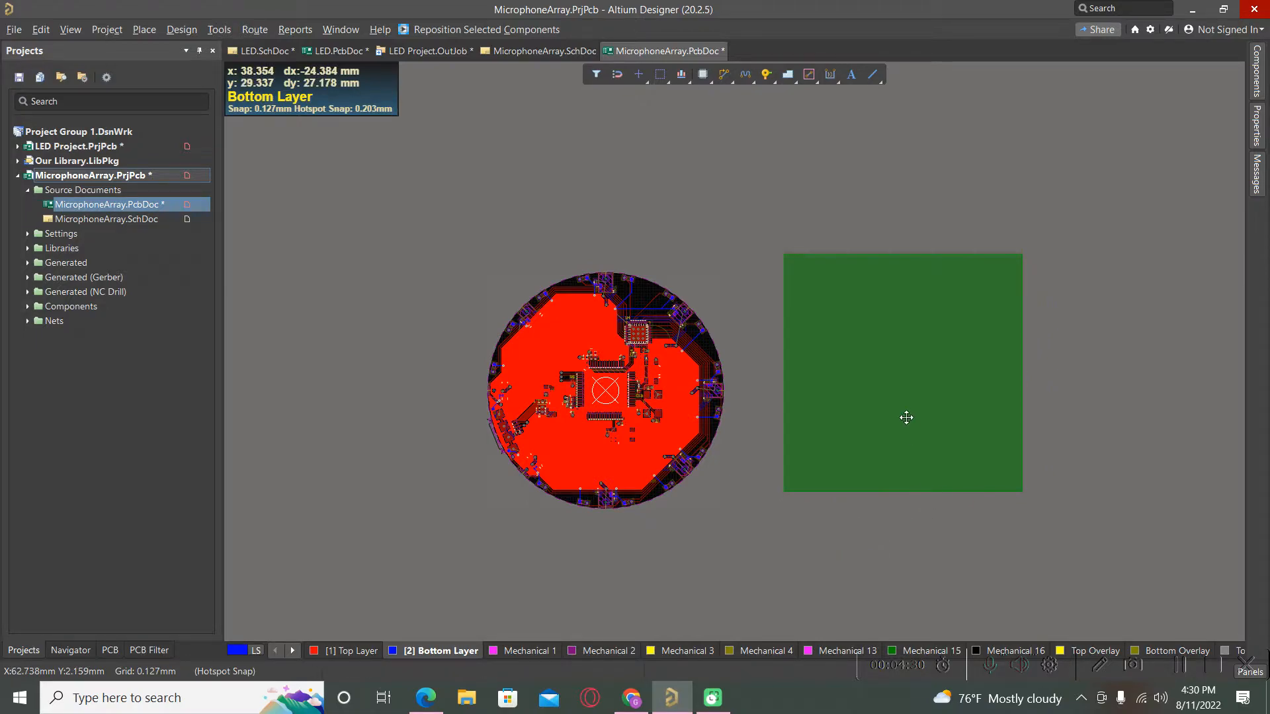
{"action": "left_click", "coordinate": [906, 375]}
{"action": "left_click", "coordinate": [906, 376]}
{"action": "left_click_drag", "start_coordinate": [756, 274], "coordinate": [486, 274]}
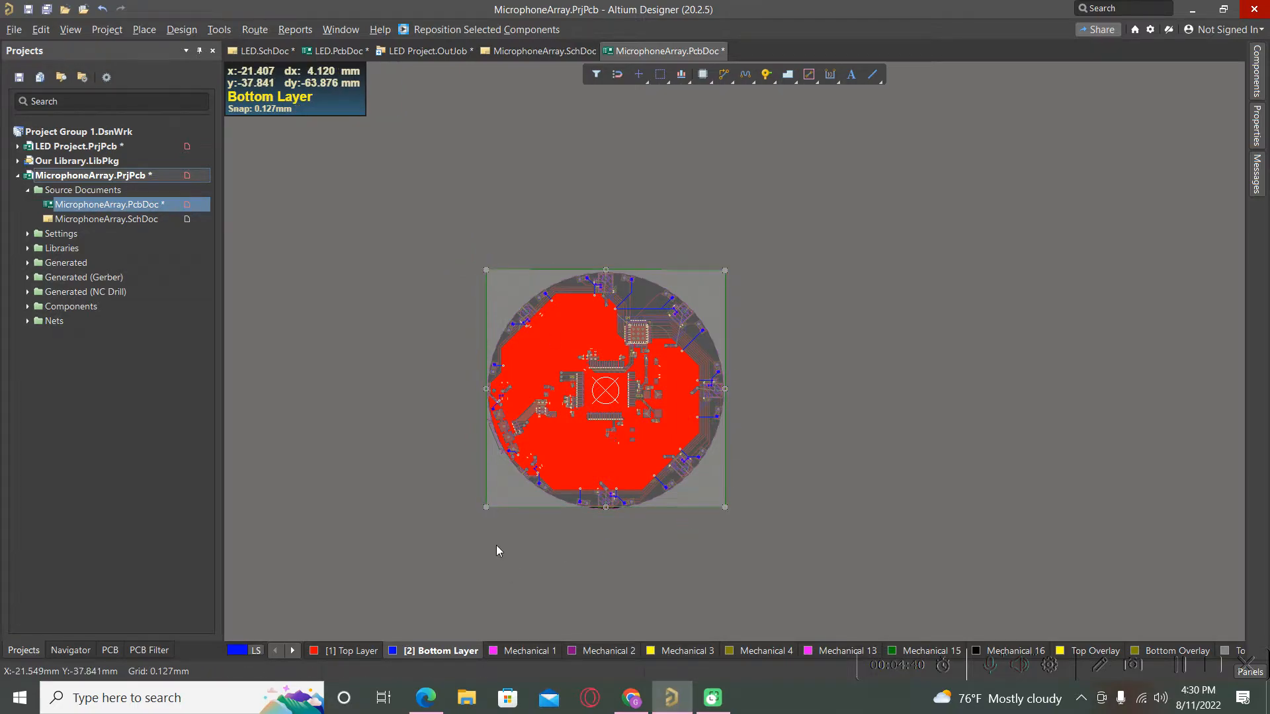
{"action": "scroll", "coordinate": [496, 545], "scroll_direction": "up", "scroll_amount": 2, "text": "ctrl"}
{"action": "scroll", "coordinate": [485, 488], "scroll_direction": "up", "scroll_amount": 6}
{"action": "scroll", "coordinate": [492, 519], "scroll_direction": "down", "scroll_amount": 7}
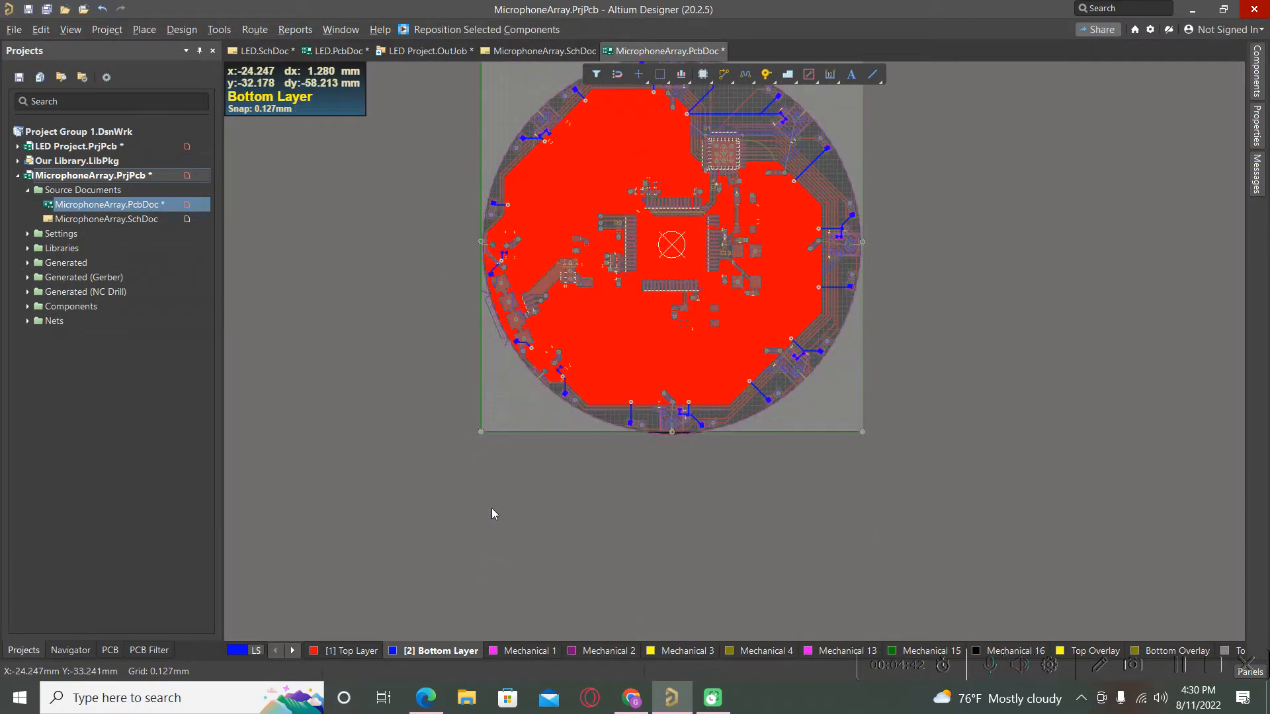
- Extend the lower, right and upper edges of the Bottom Layer GND polygon slightly beyond the circular board outline
{"action": "scroll", "coordinate": [491, 501], "scroll_direction": "up", "scroll_amount": 1, "text": "ctrl"}
{"action": "scroll", "coordinate": [501, 446], "scroll_direction": "up", "scroll_amount": 2, "text": "ctrl"}
{"action": "left_click_drag", "start_coordinate": [509, 379], "coordinate": [505, 389]}
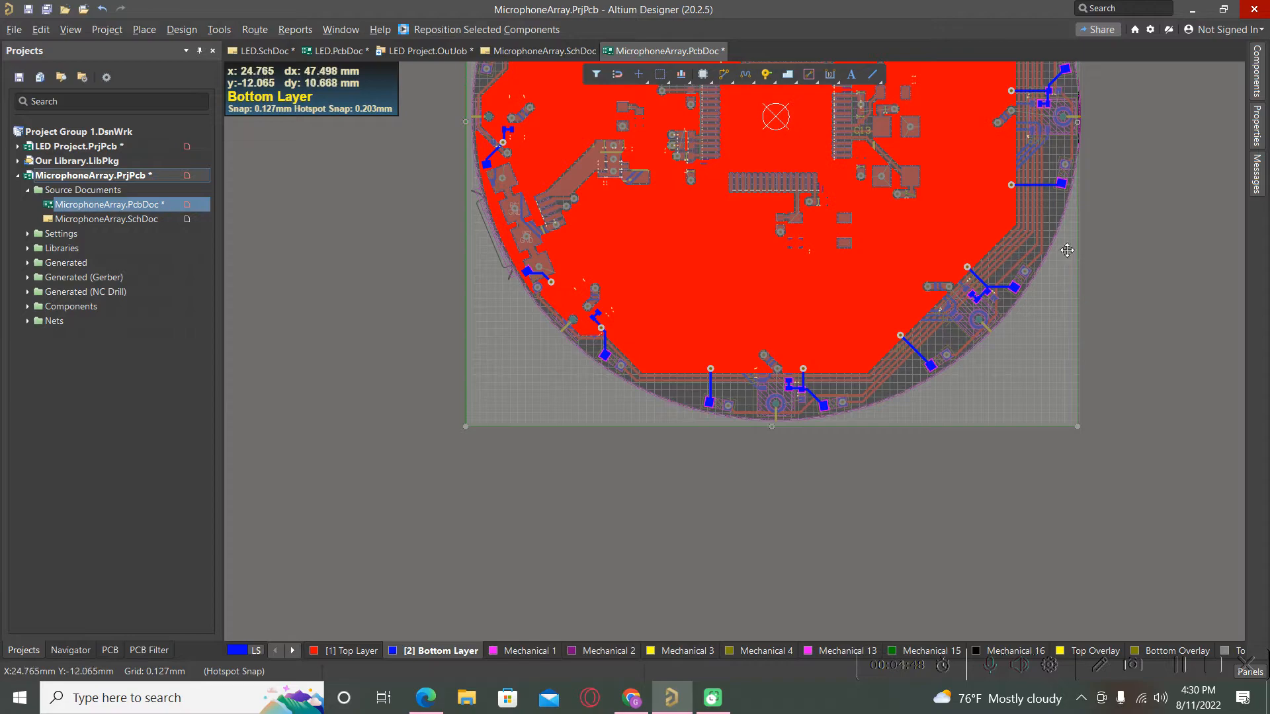
{"action": "left_click_drag", "start_coordinate": [1078, 121], "coordinate": [1095, 125]}
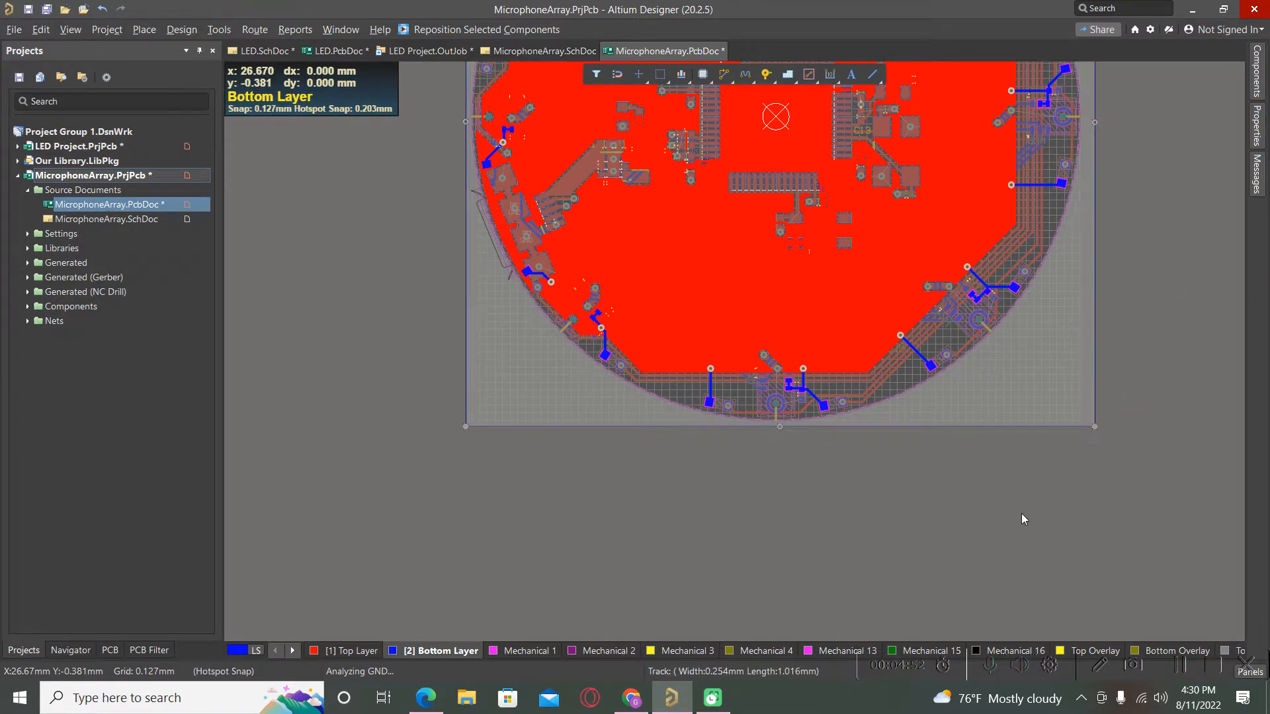
{"action": "scroll", "coordinate": [733, 578], "scroll_direction": "down", "scroll_amount": 4}
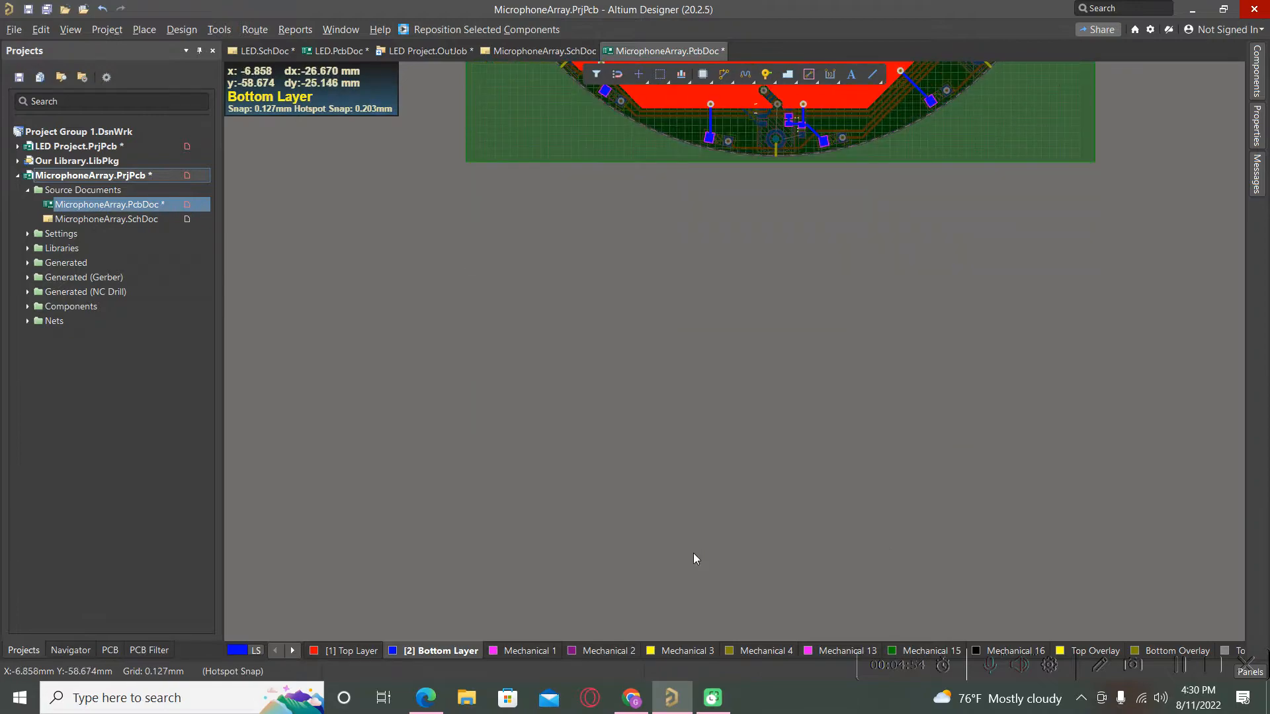
{"action": "scroll", "coordinate": [694, 553], "scroll_direction": "up", "scroll_amount": 8}
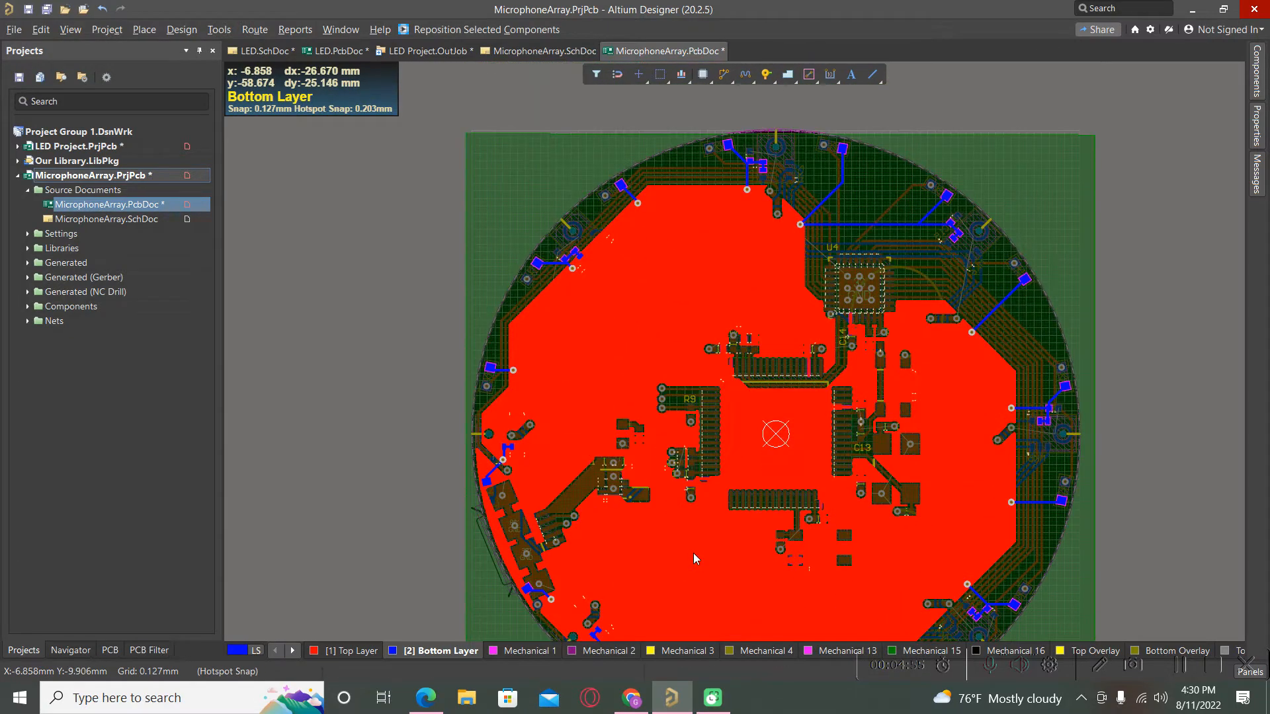
{"action": "left_click", "coordinate": [1009, 184]}
{"action": "left_click_drag", "start_coordinate": [779, 130], "coordinate": [779, 124]}
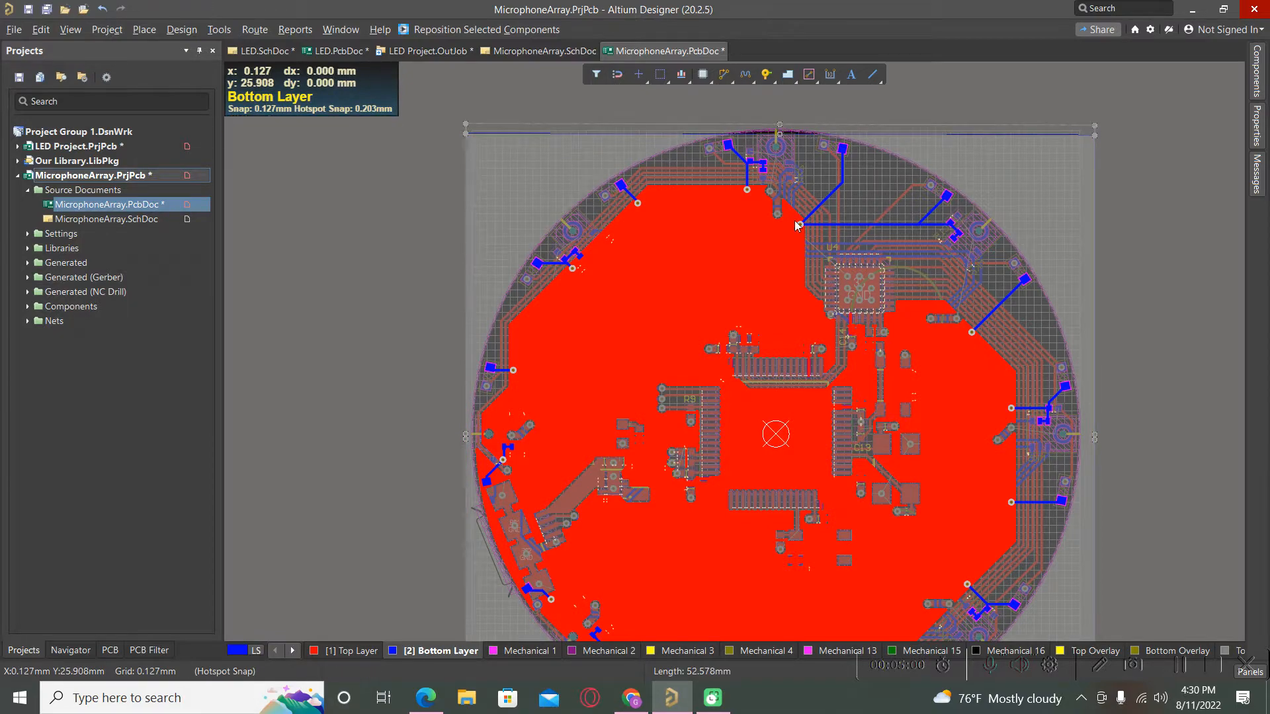
- Repour the resized Bottom Layer GND polygon so its copper fills the board
{"action": "left_click", "coordinate": [219, 31]}
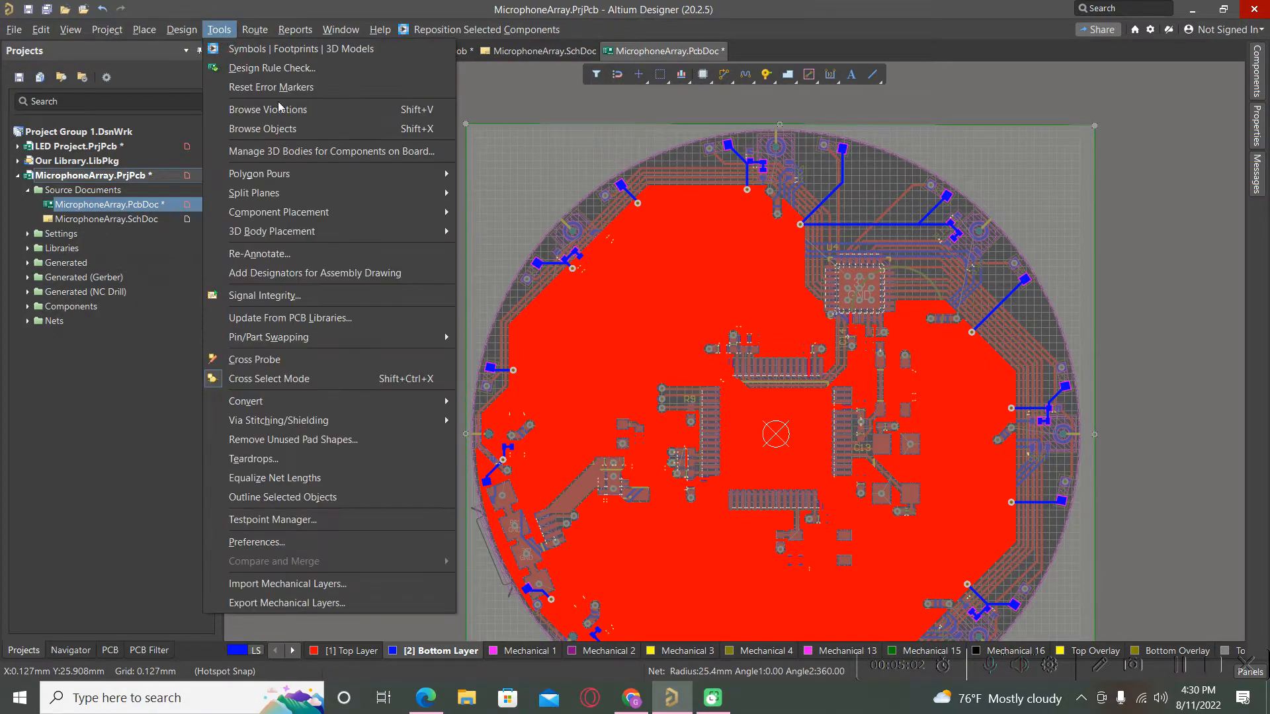
{"action": "mouse_move", "coordinate": [423, 173]}
{"action": "left_click", "coordinate": [519, 258]}
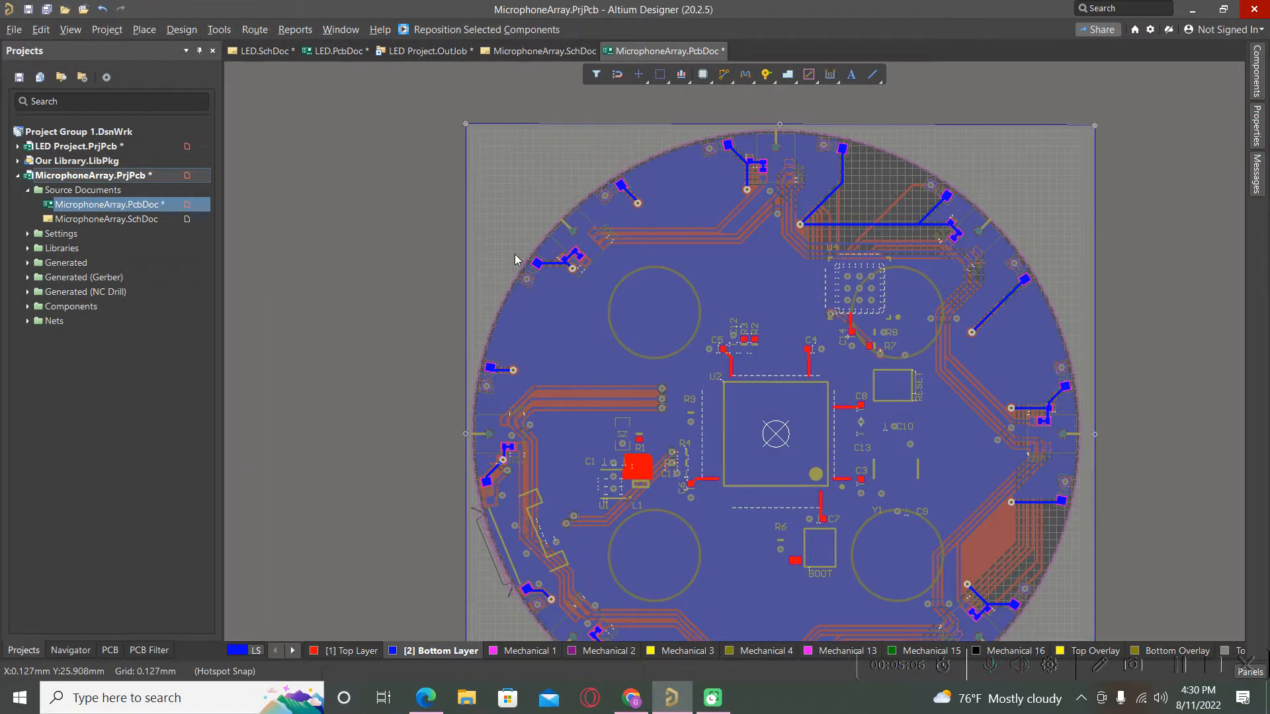
{"action": "scroll", "coordinate": [368, 314], "scroll_direction": "down", "scroll_amount": 2, "text": "ctrl"}
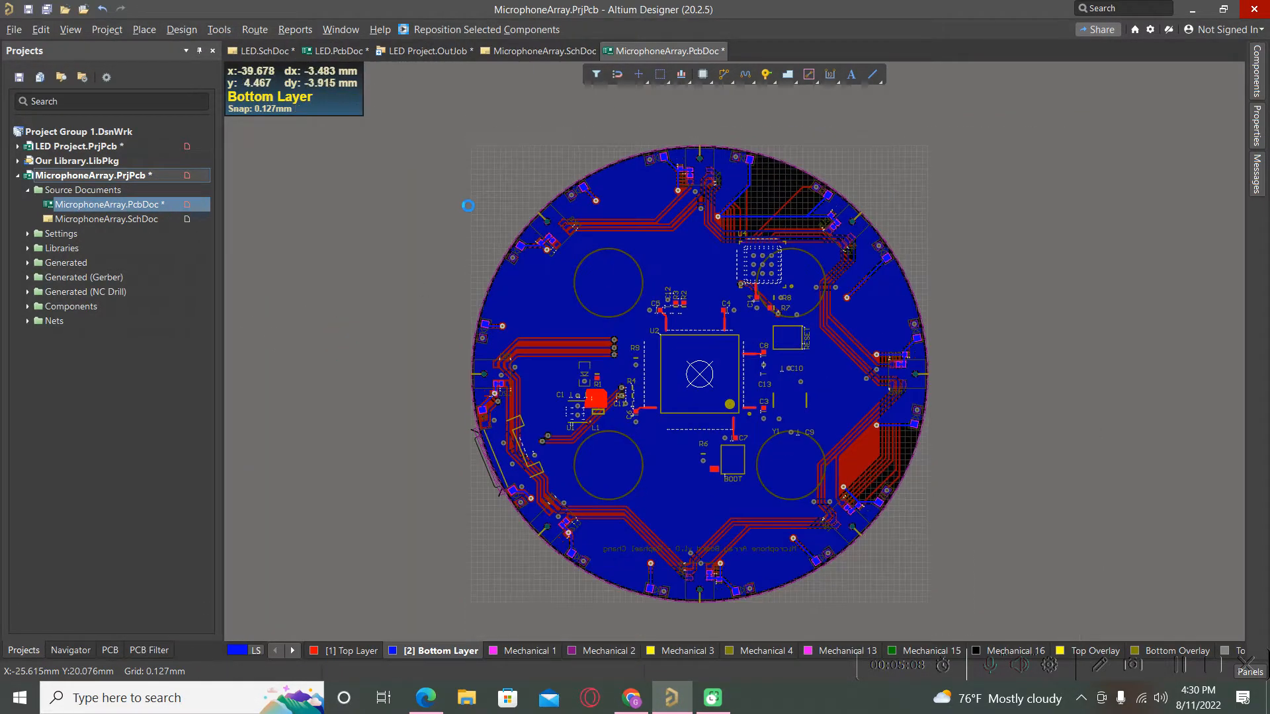
- Make the Top Layer active and highlight the VCC net near C5 and U2 to check its pour connections
{"action": "left_click", "coordinate": [351, 650]}
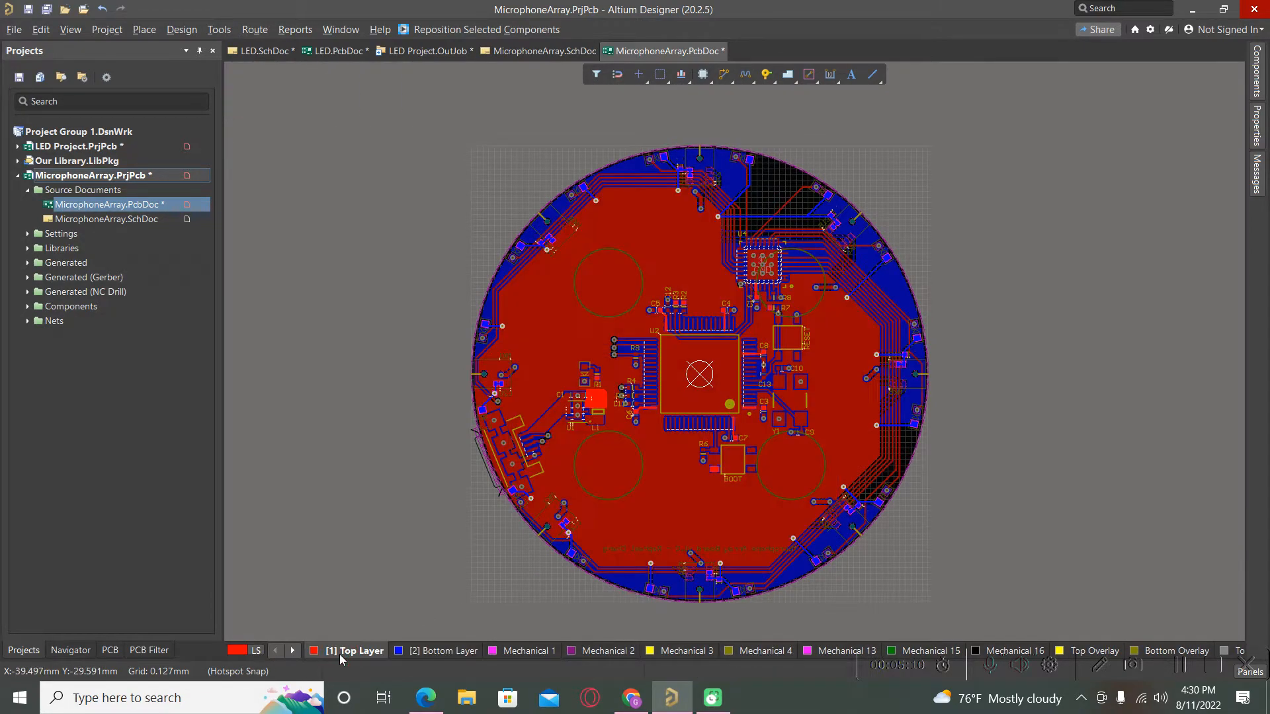
{"action": "scroll", "coordinate": [620, 355], "scroll_direction": "up", "scroll_amount": 6, "text": "ctrl"}
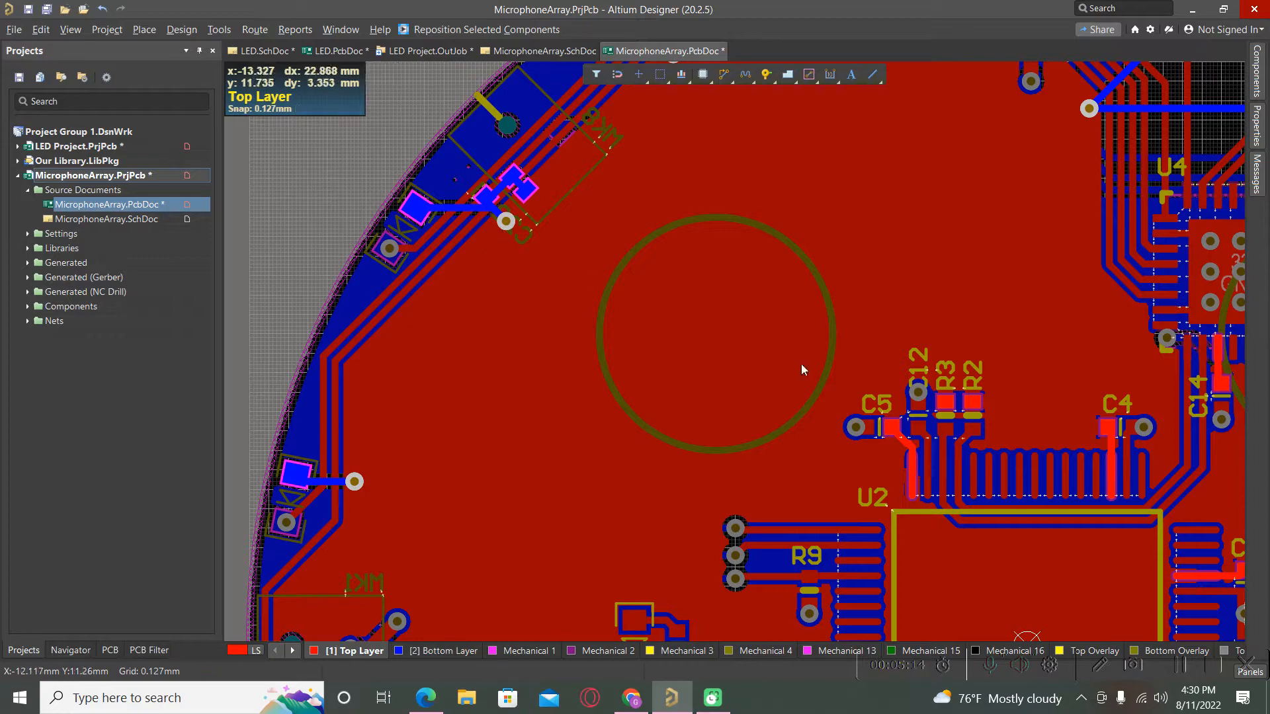
{"action": "scroll", "coordinate": [888, 444], "scroll_direction": "up", "scroll_amount": 3, "text": "ctrl"}
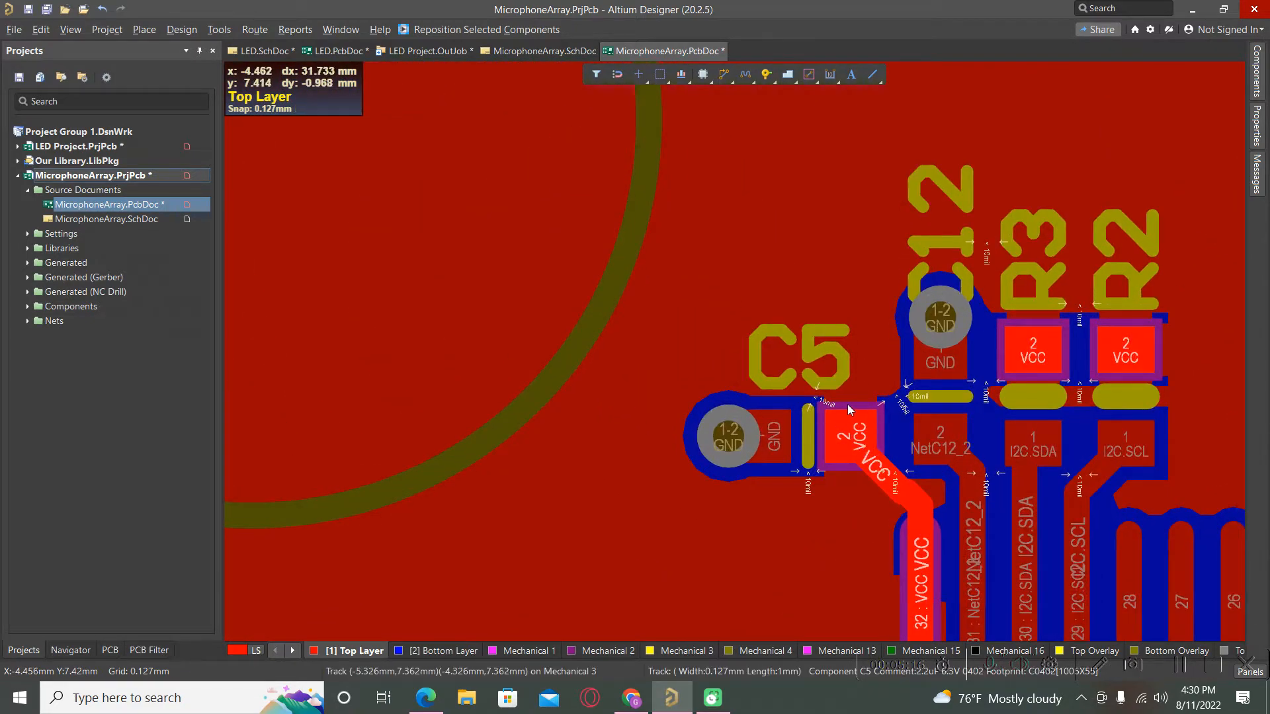
{"action": "scroll", "coordinate": [848, 404], "scroll_direction": "down", "scroll_amount": 3, "text": "ctrl"}
{"action": "scroll", "coordinate": [746, 435], "scroll_direction": "down", "scroll_amount": 4}
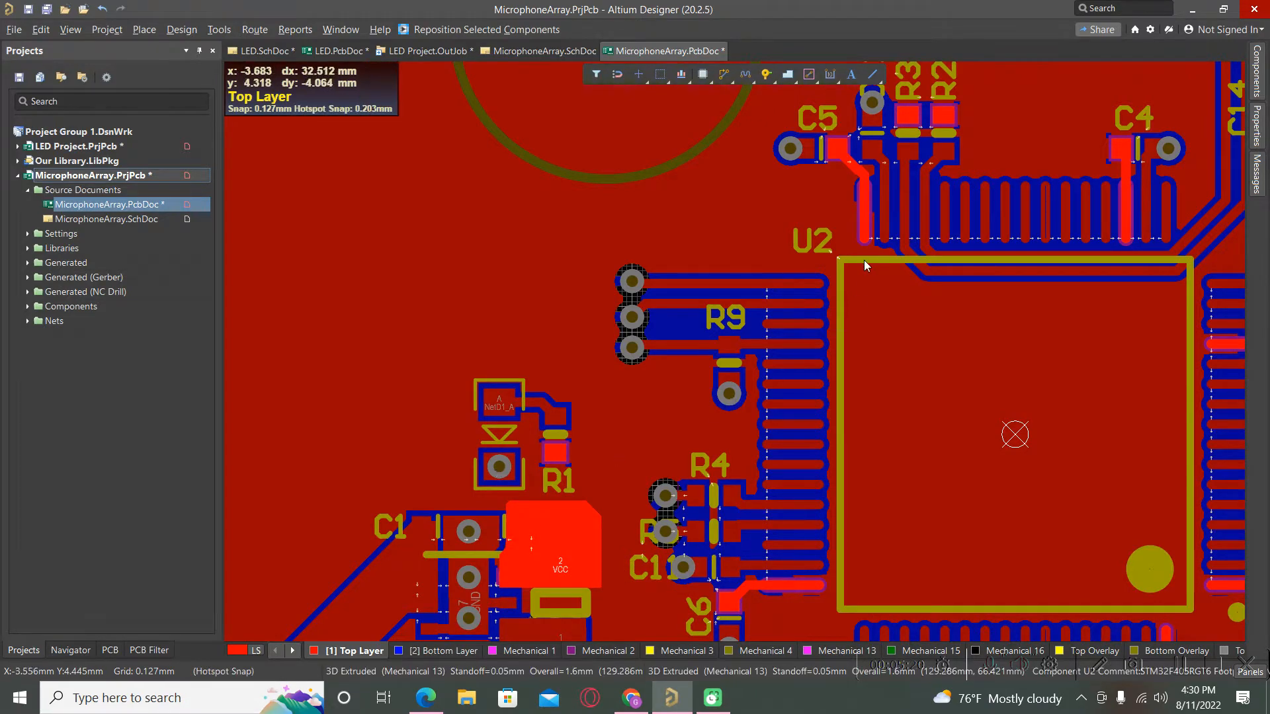
{"action": "scroll", "coordinate": [793, 141], "scroll_direction": "up", "scroll_amount": 2, "text": "ctrl"}
{"action": "scroll", "coordinate": [794, 141], "scroll_direction": "up", "scroll_amount": 2, "text": "ctrl"}
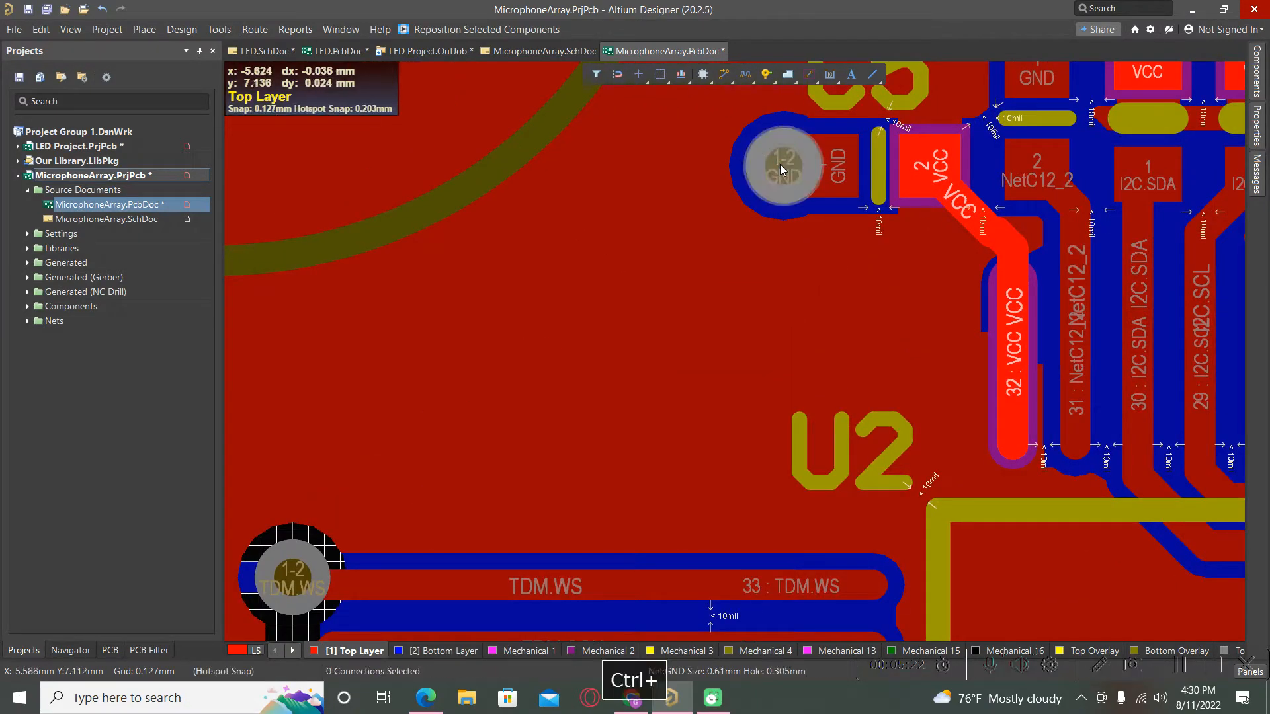
{"action": "key", "text": "shift+c"}
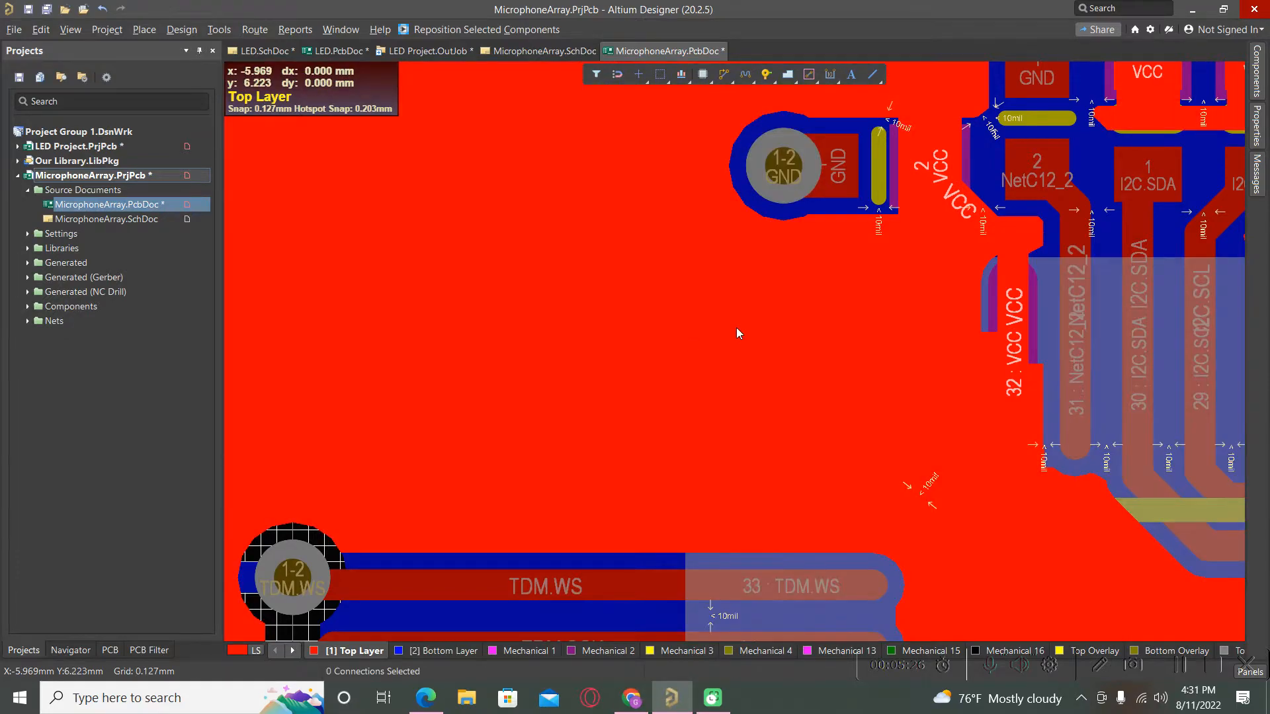
{"action": "left_click", "coordinate": [736, 328], "text": "ctrl"}
{"action": "key", "text": "shift+c"}
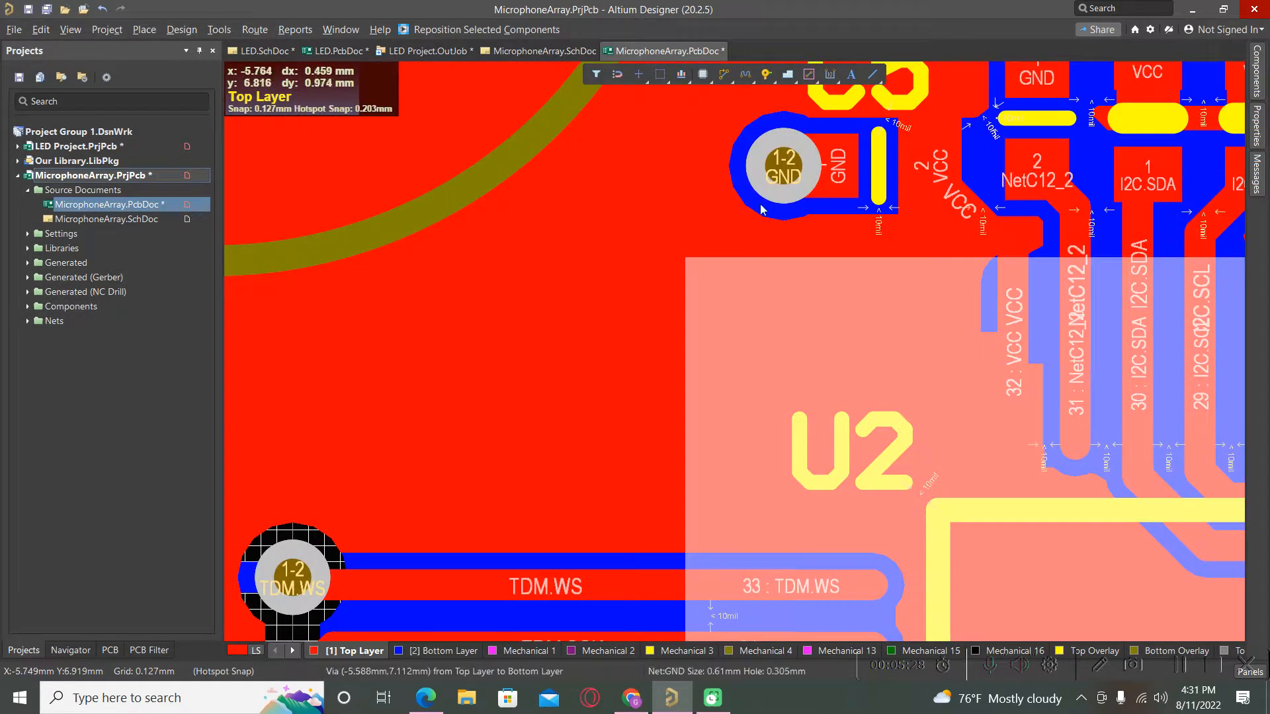
- Highlight the GND net from the via beside C5 and check its Bottom Layer pour across the whole board
{"action": "scroll", "coordinate": [761, 211], "scroll_direction": "down", "scroll_amount": 4, "text": "ctrl"}
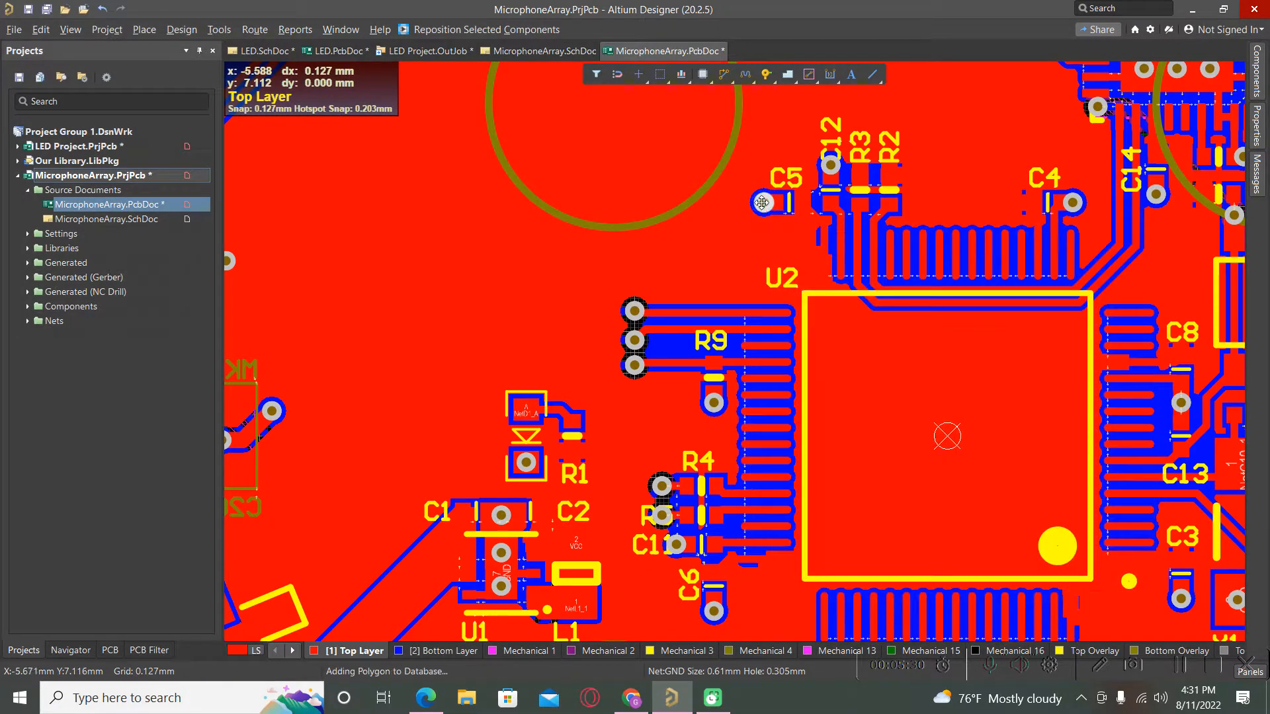
{"action": "left_click", "coordinate": [763, 202], "text": "ctrl"}
{"action": "scroll", "coordinate": [776, 268], "scroll_direction": "down", "scroll_amount": 2, "text": "ctrl"}
{"action": "scroll", "coordinate": [768, 311], "scroll_direction": "down", "scroll_amount": 3}
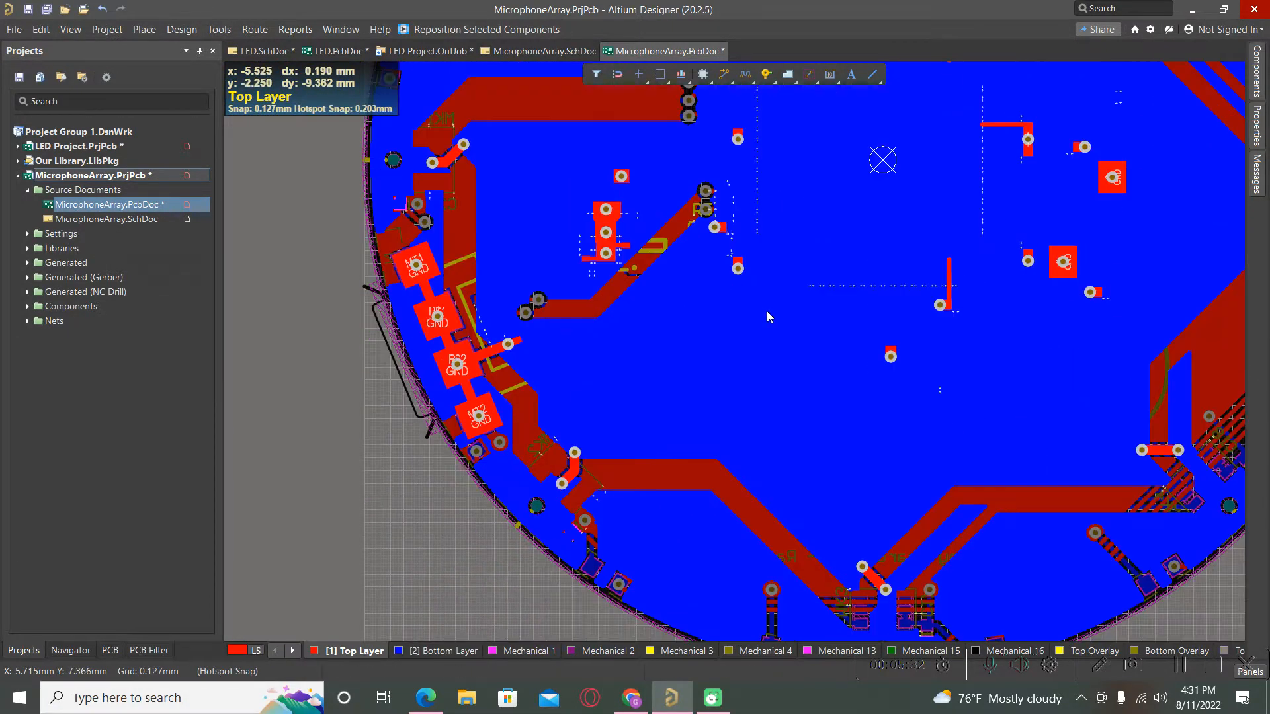
{"action": "scroll", "coordinate": [673, 379], "scroll_direction": "down", "scroll_amount": 5, "text": "ctrl"}
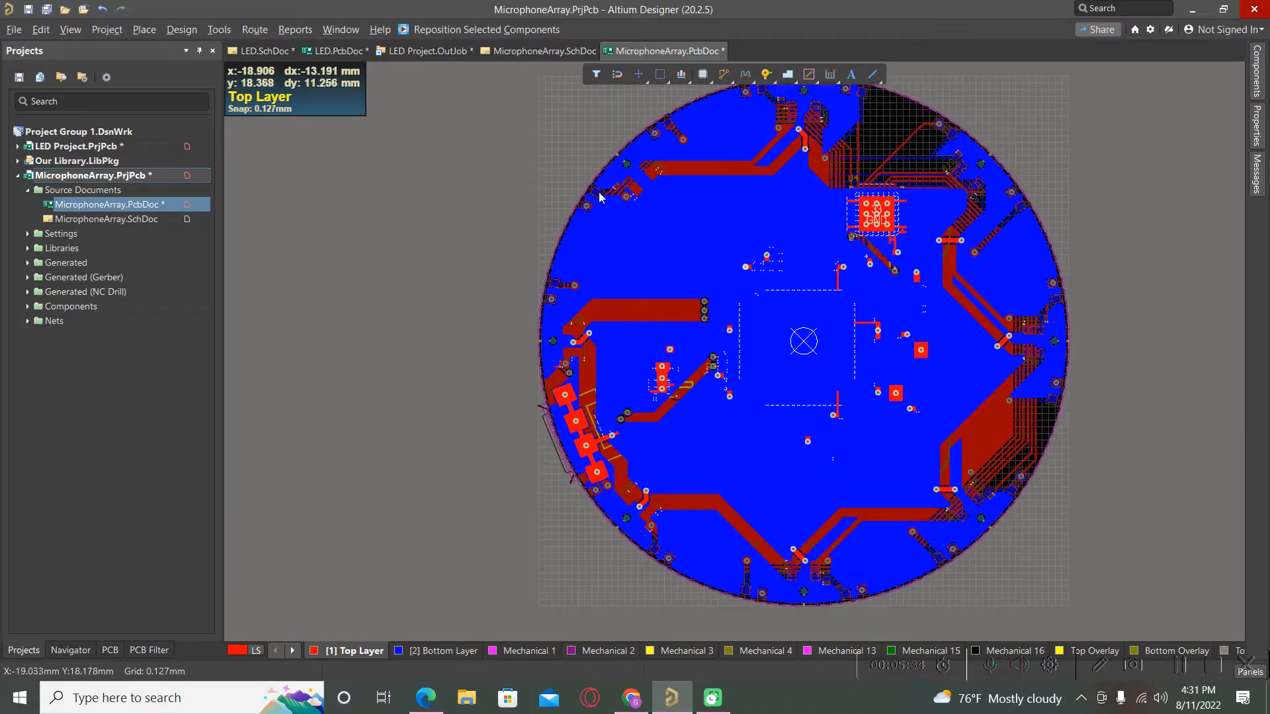
{"action": "scroll", "coordinate": [591, 391], "scroll_direction": "down", "scroll_amount": 2, "text": "ctrl"}
{"action": "scroll", "coordinate": [561, 177], "scroll_direction": "up", "scroll_amount": 2, "text": "ctrl"}
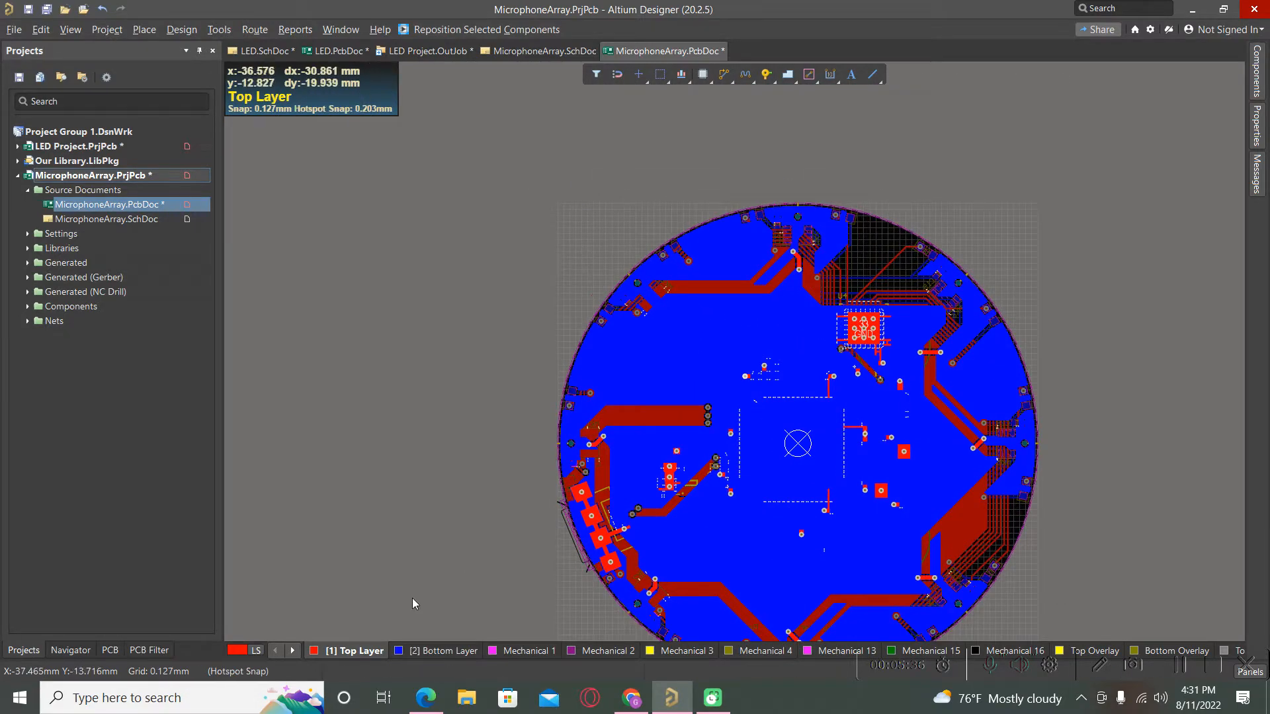
- Delete the Top Layer VCC polygon from the board
{"action": "left_click", "coordinate": [574, 252]}
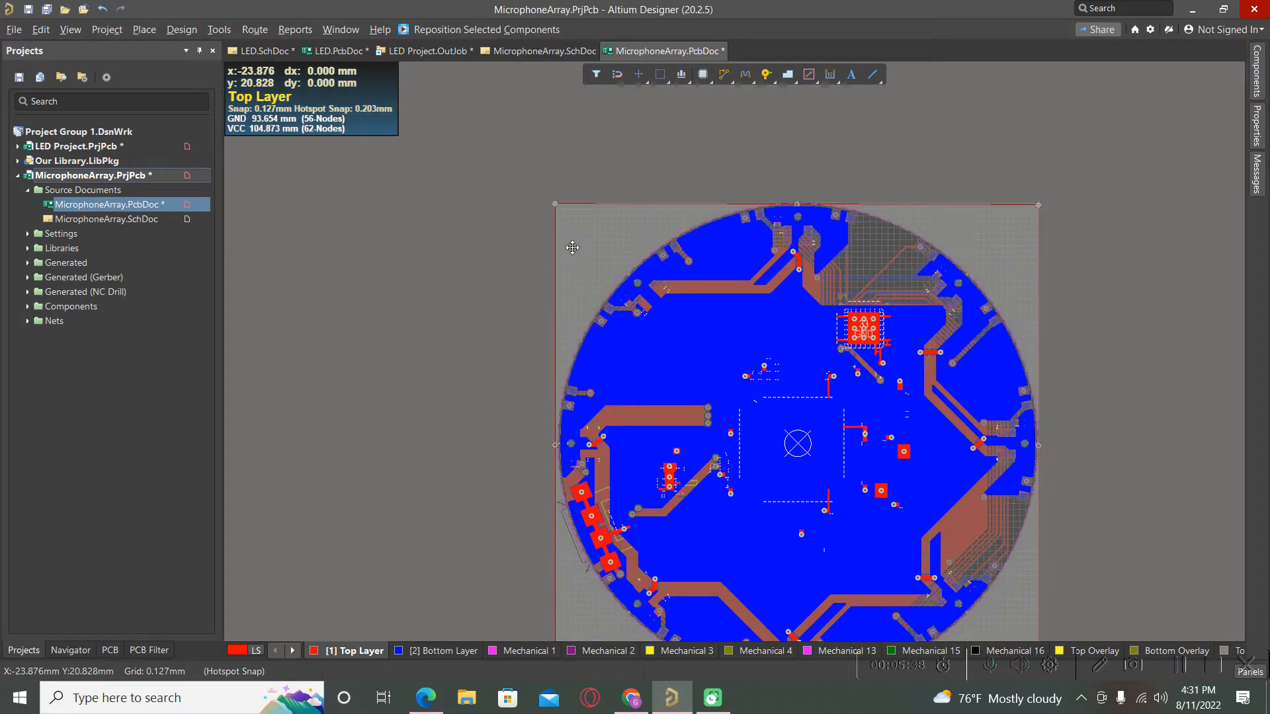
{"action": "key", "text": "Delete"}
{"action": "left_click", "coordinate": [572, 248]}
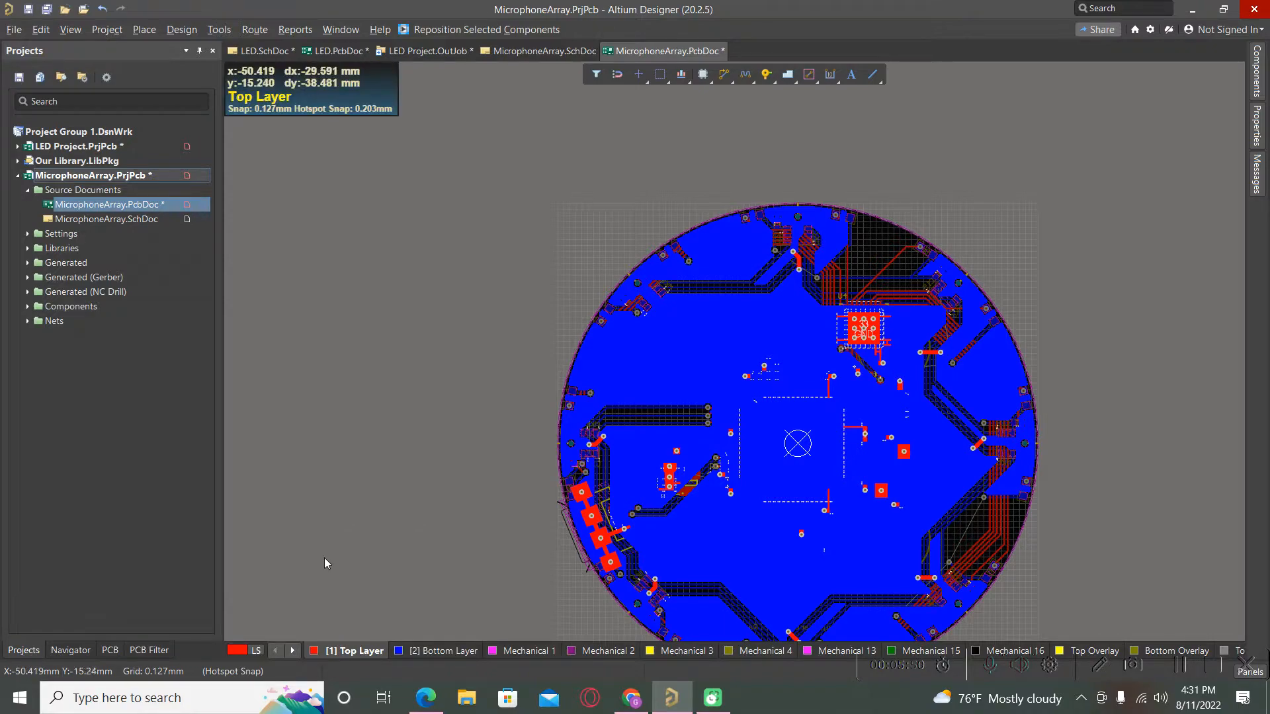
- Make the Bottom Layer active and delete the GND polygon covering the board
{"action": "scroll", "coordinate": [402, 388], "scroll_direction": "down", "scroll_amount": 2}
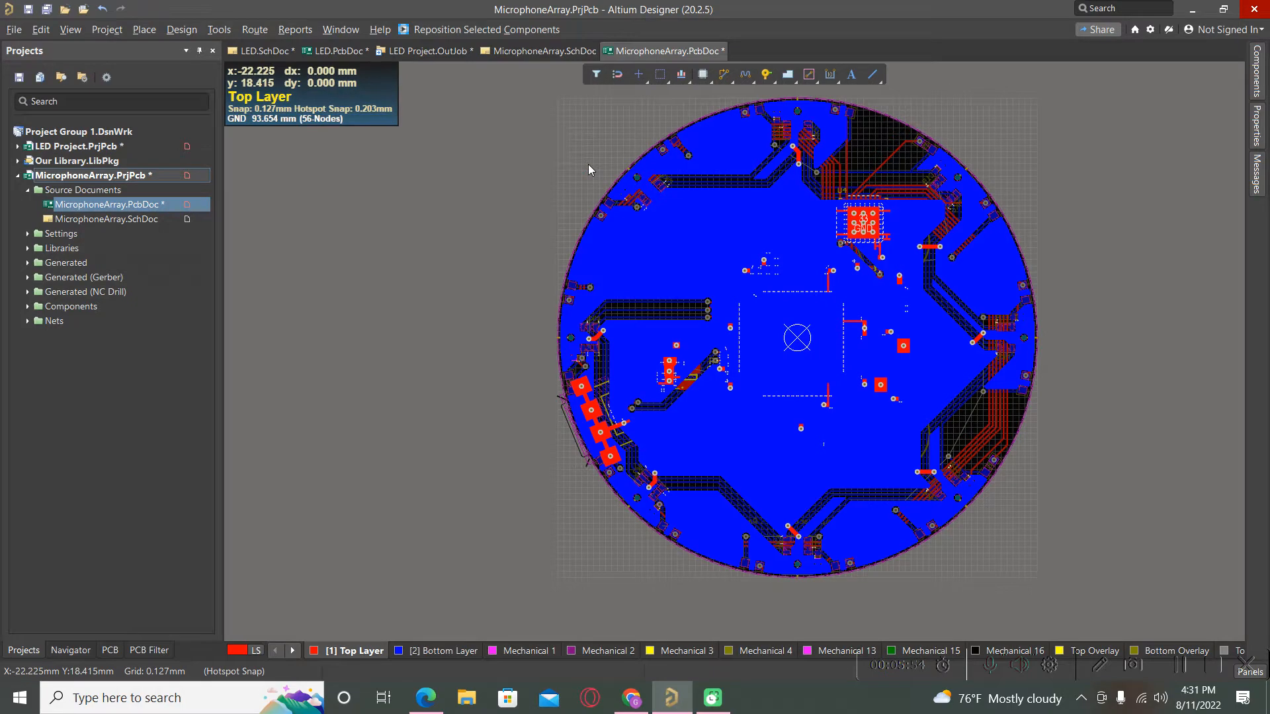
{"action": "left_click", "coordinate": [429, 651]}
{"action": "left_click", "coordinate": [359, 654]}
{"action": "left_click", "coordinate": [437, 651]}
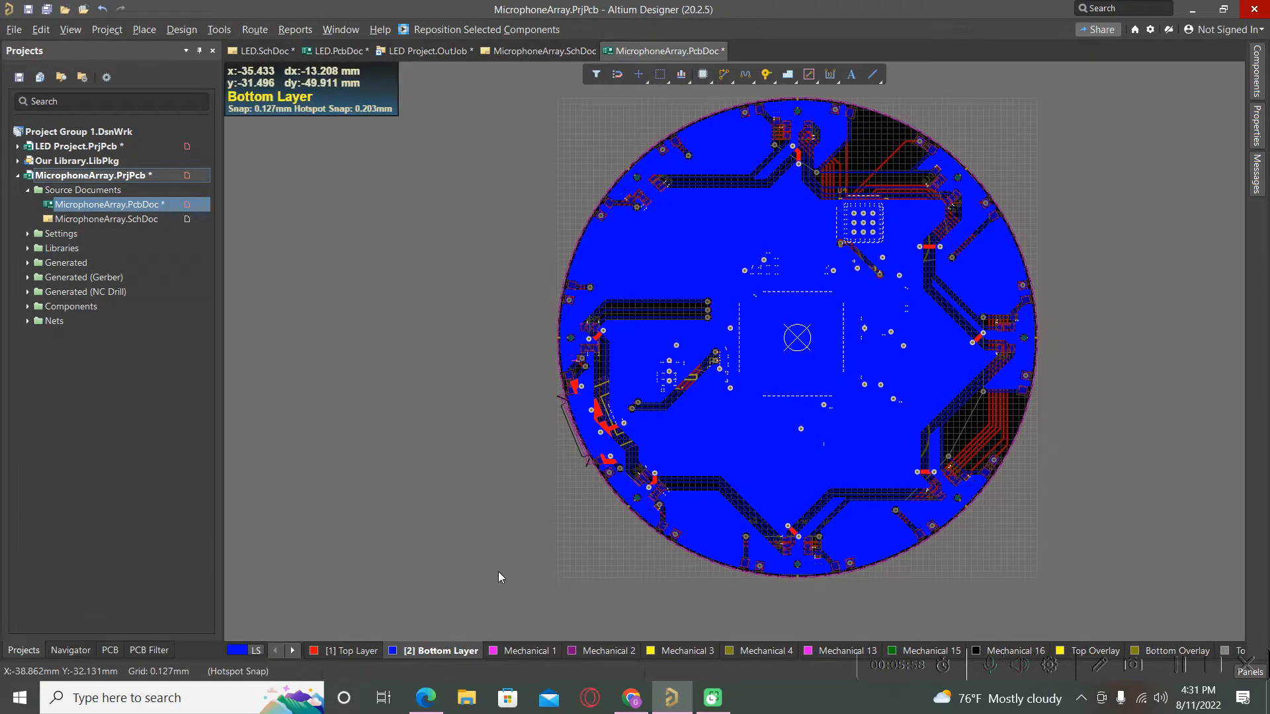
{"action": "left_click", "coordinate": [609, 130]}
{"action": "key", "text": "Delete"}
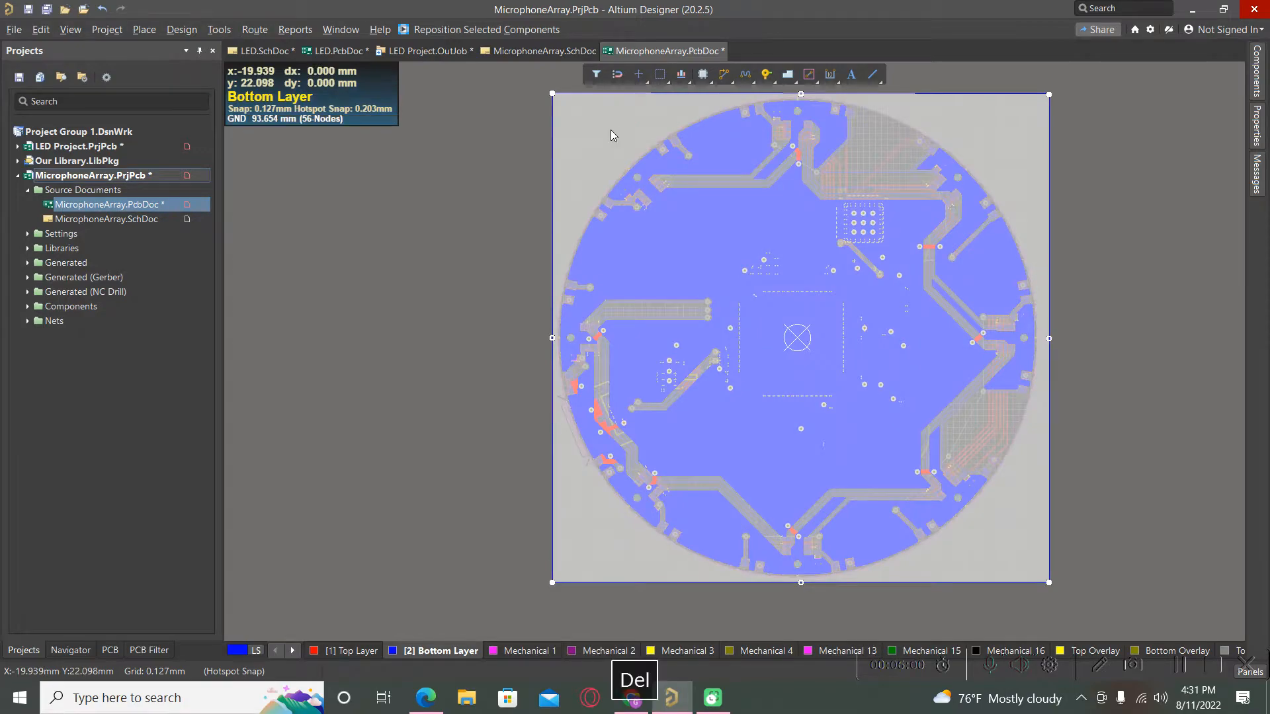
{"action": "scroll", "coordinate": [441, 307], "scroll_direction": "down", "scroll_amount": 2, "text": "ctrl"}
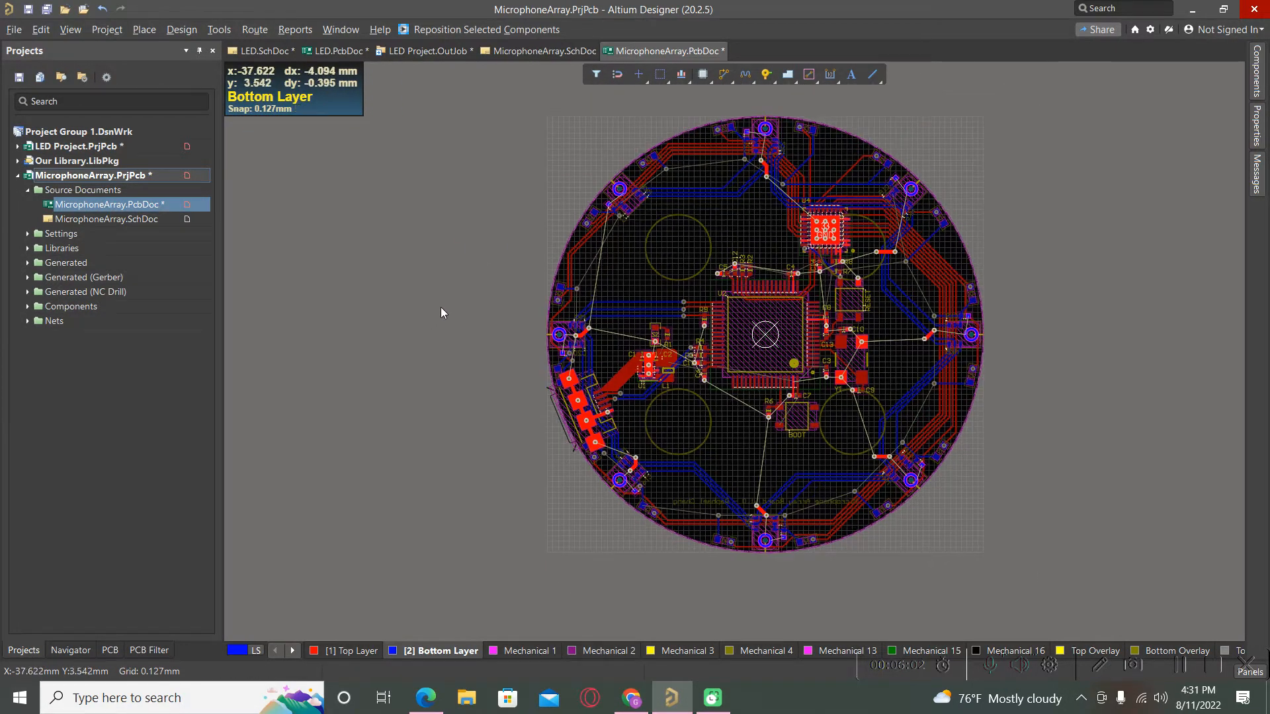
{"action": "scroll", "coordinate": [441, 307], "scroll_direction": "down", "scroll_amount": 1, "text": "ctrl"}
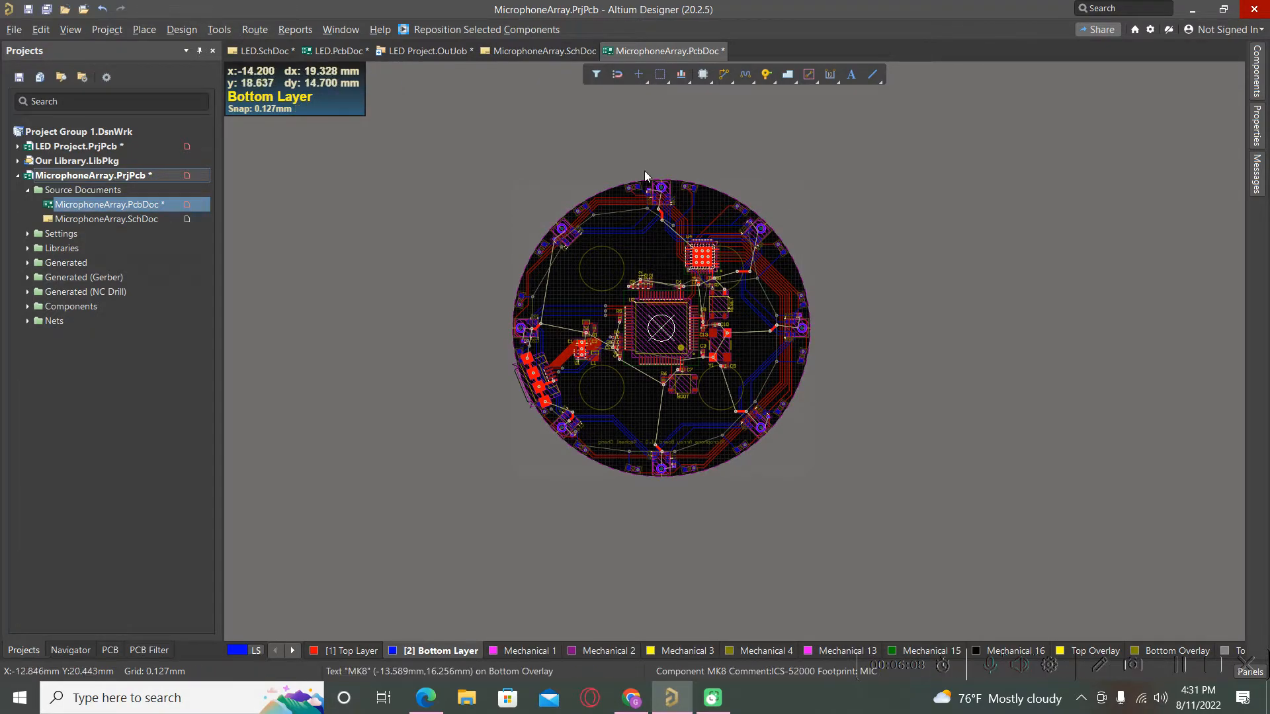
- Place a full circle on the Bottom Layer, centred on the board origin with a radius of about 25.4 mm, following the board outline
{"action": "scroll", "coordinate": [725, 195], "scroll_direction": "up", "scroll_amount": 1, "text": "ctrl"}
{"action": "scroll", "coordinate": [725, 195], "scroll_direction": "up", "scroll_amount": 1, "text": "ctrl"}
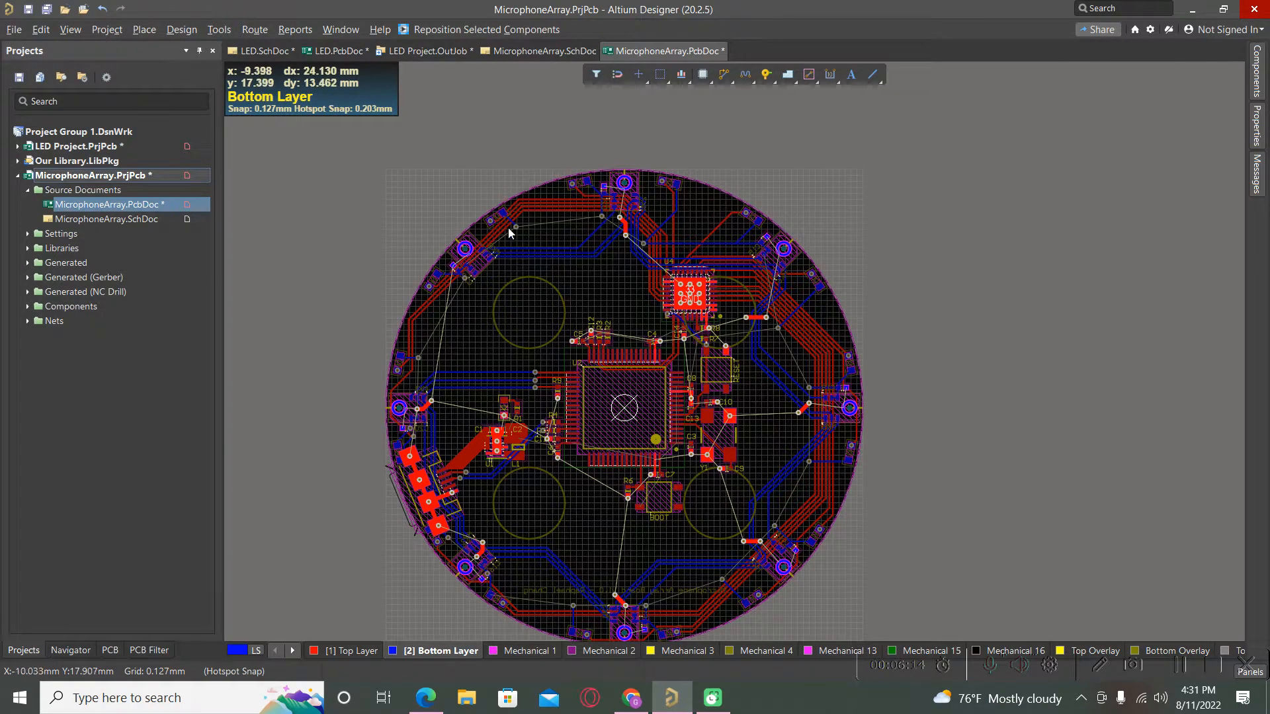
{"action": "left_click", "coordinate": [153, 29]}
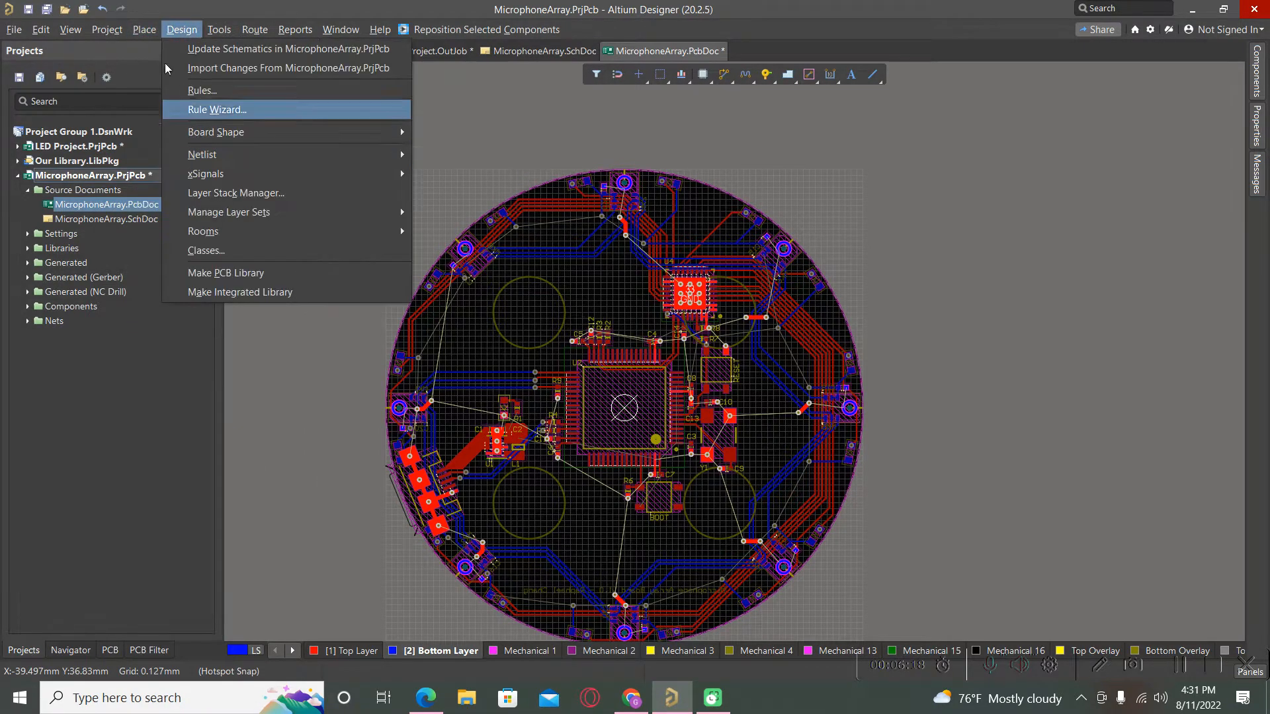
{"action": "mouse_move", "coordinate": [199, 151]}
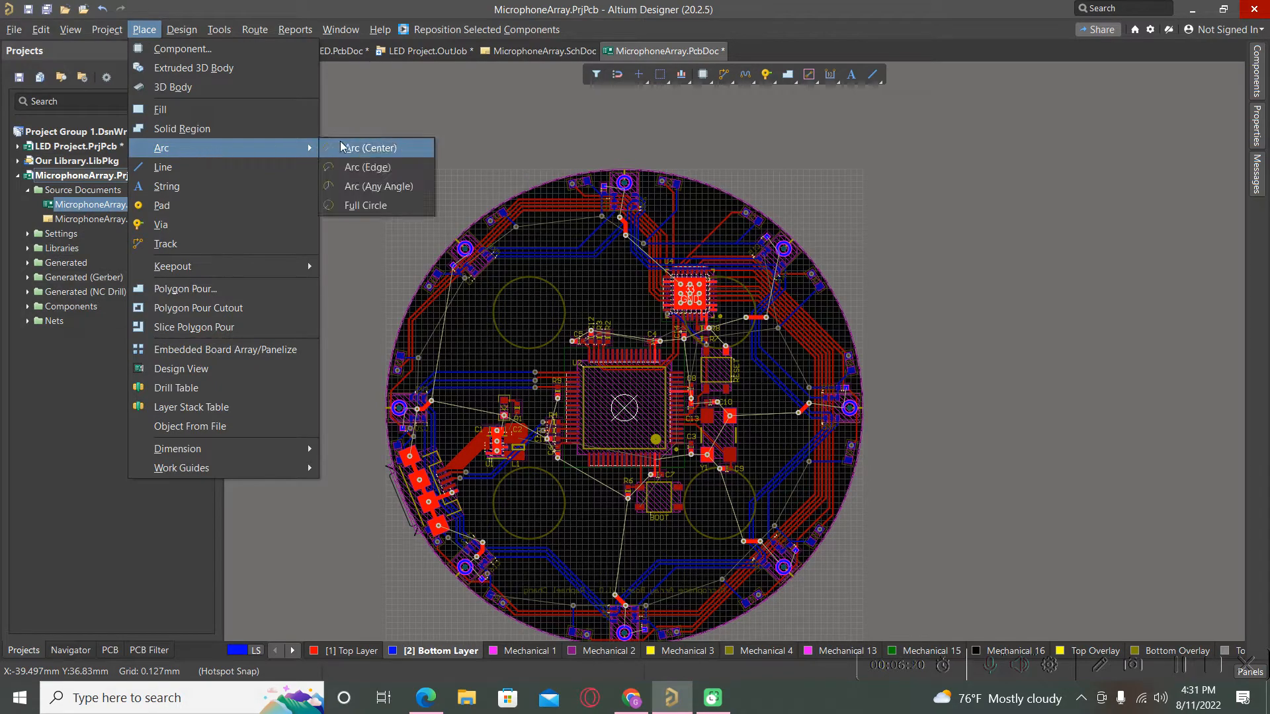
{"action": "left_click", "coordinate": [366, 206]}
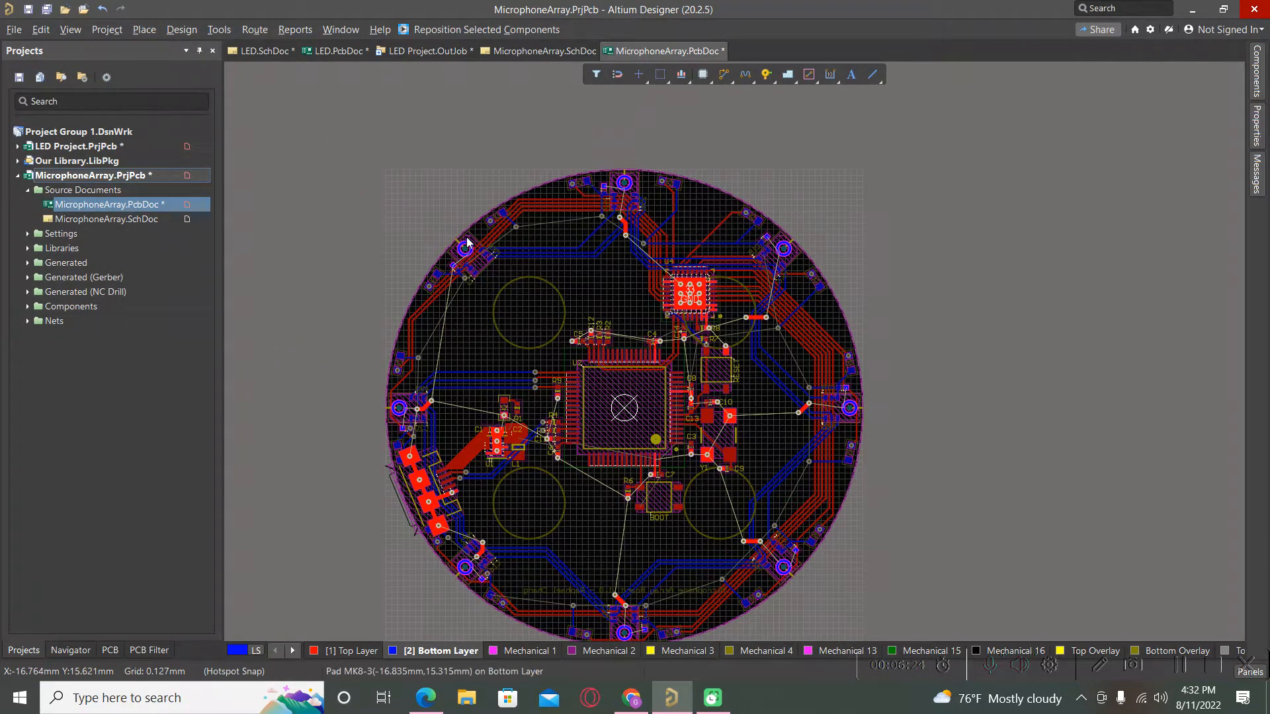
{"action": "scroll", "coordinate": [615, 404], "scroll_direction": "up", "scroll_amount": 4, "text": "ctrl"}
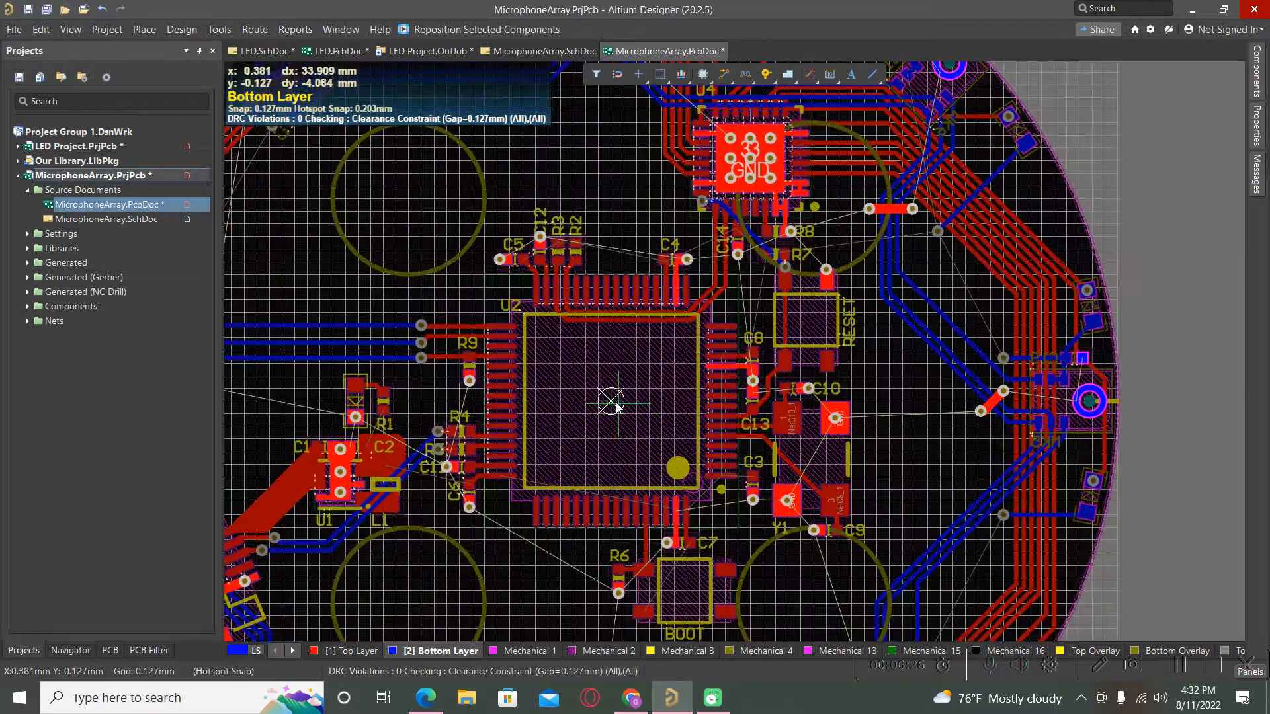
{"action": "left_click", "coordinate": [611, 401]}
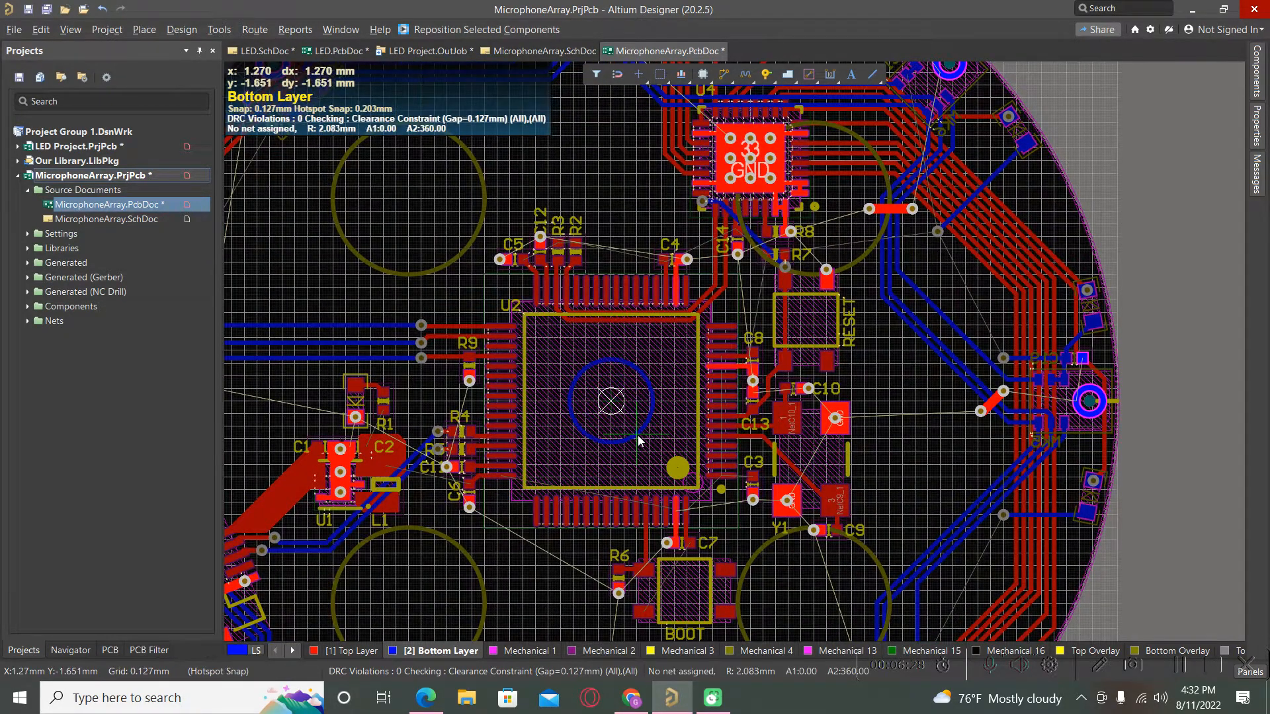
{"action": "scroll", "coordinate": [639, 438], "scroll_direction": "down", "scroll_amount": 2, "text": "ctrl"}
{"action": "scroll", "coordinate": [637, 435], "scroll_direction": "down", "scroll_amount": 1, "text": "ctrl"}
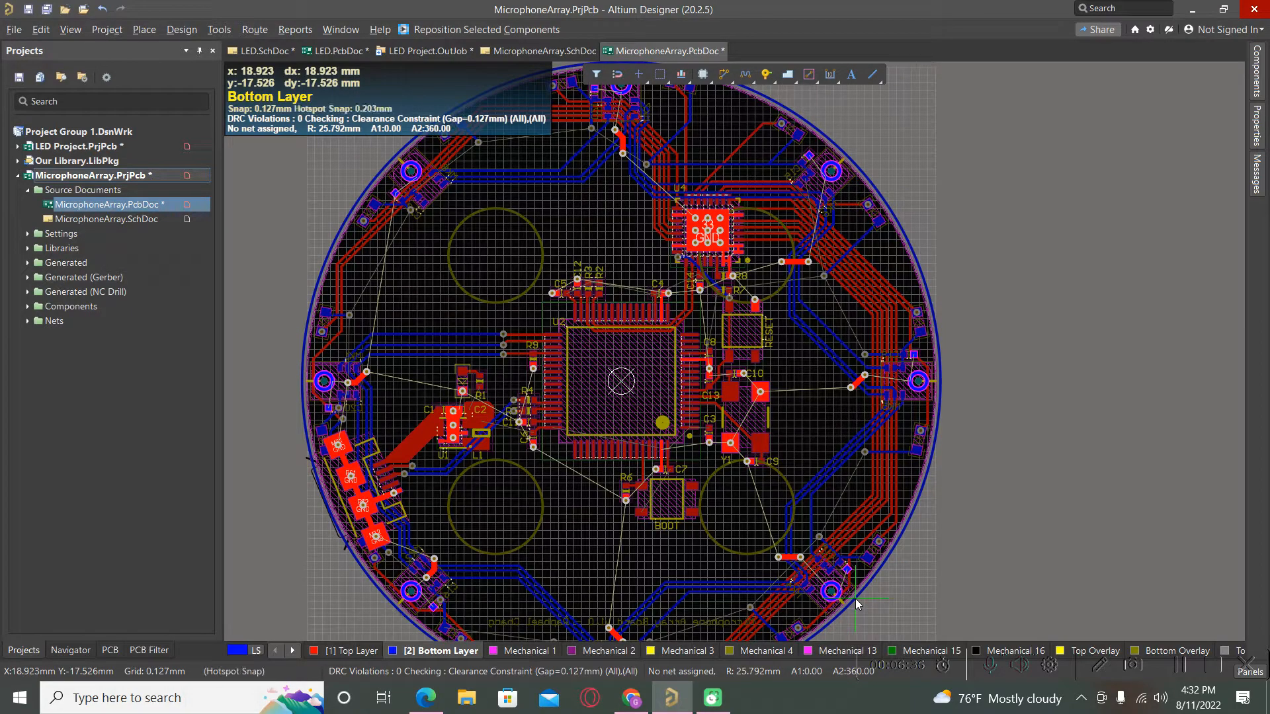
{"action": "scroll", "coordinate": [855, 597], "scroll_direction": "up", "scroll_amount": 5, "text": "ctrl"}
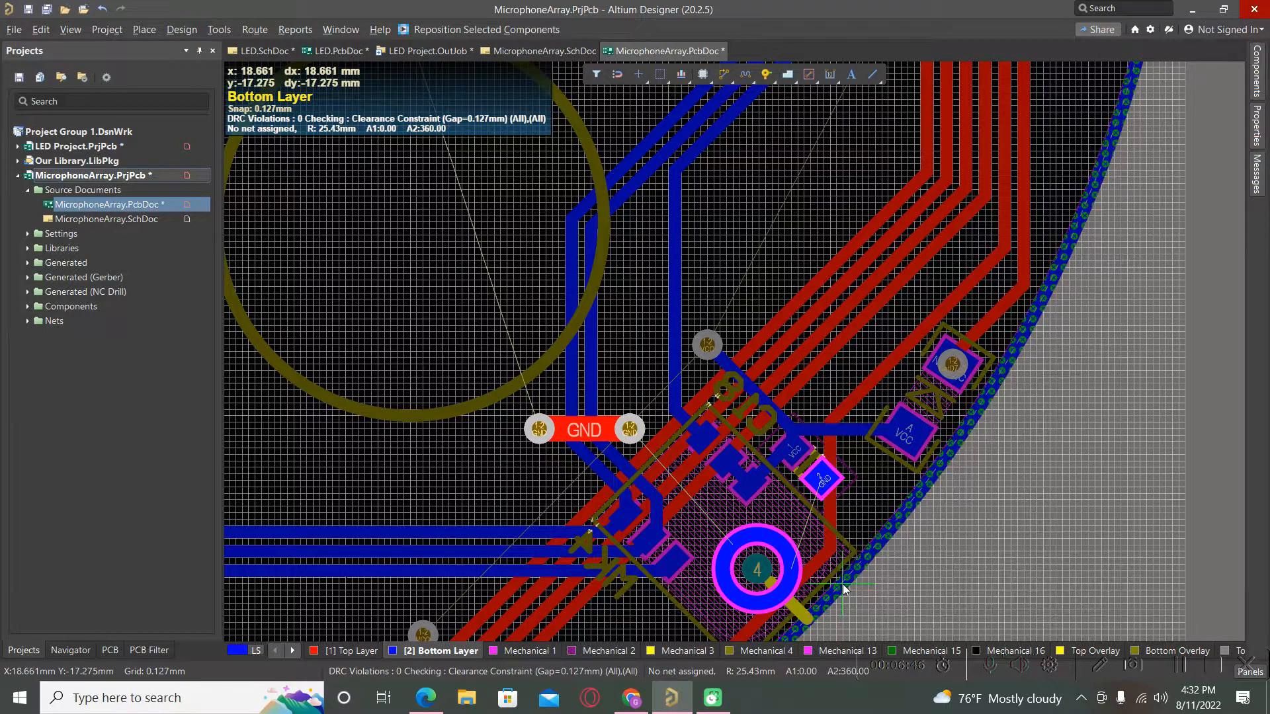
{"action": "left_click", "coordinate": [843, 588], "text": "ctrl"}
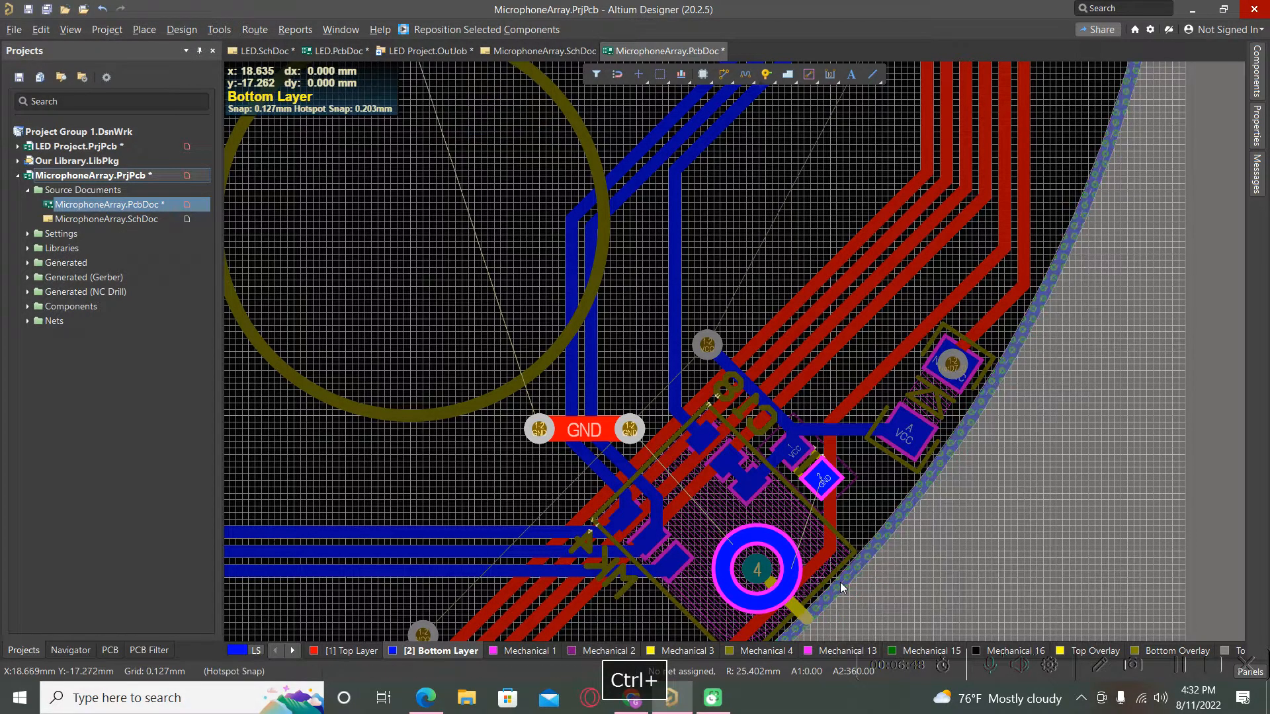
- Assign the GND net to the full circle along the board outline on the Bottom Layer
{"action": "scroll", "coordinate": [847, 578], "scroll_direction": "down", "scroll_amount": 5, "text": "ctrl"}
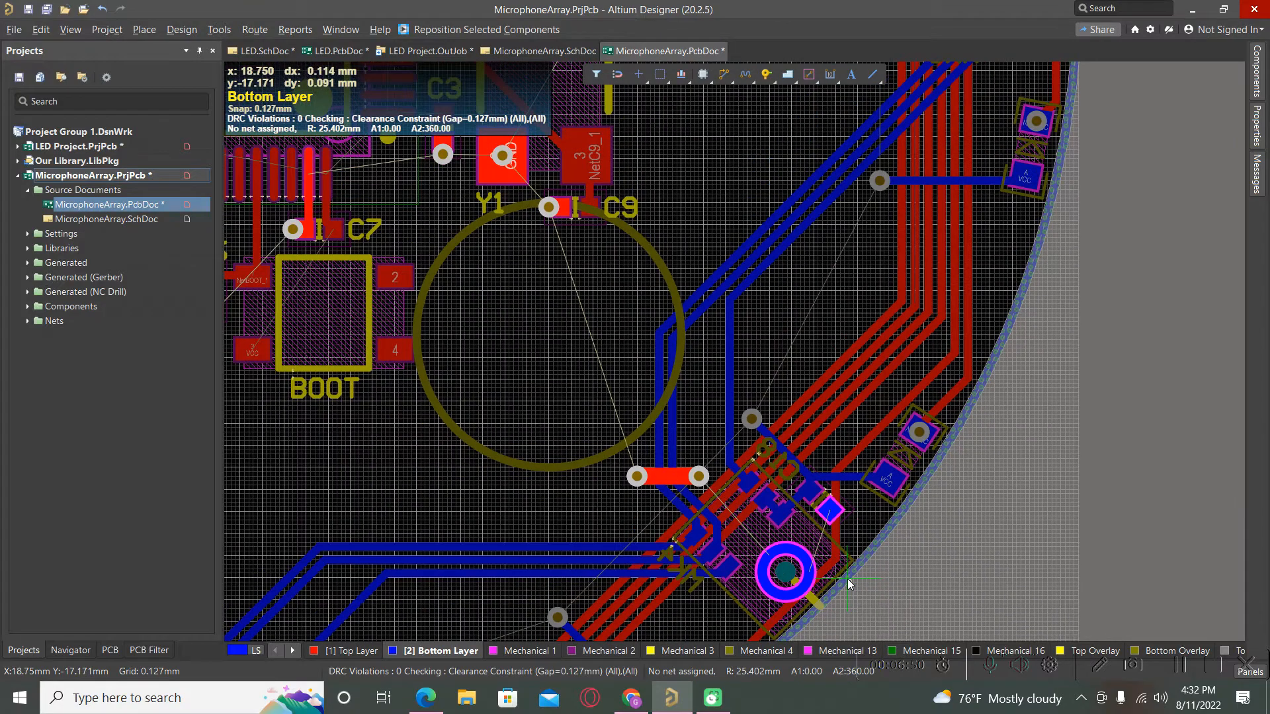
{"action": "scroll", "coordinate": [848, 578], "scroll_direction": "down", "scroll_amount": 6, "text": "ctrl"}
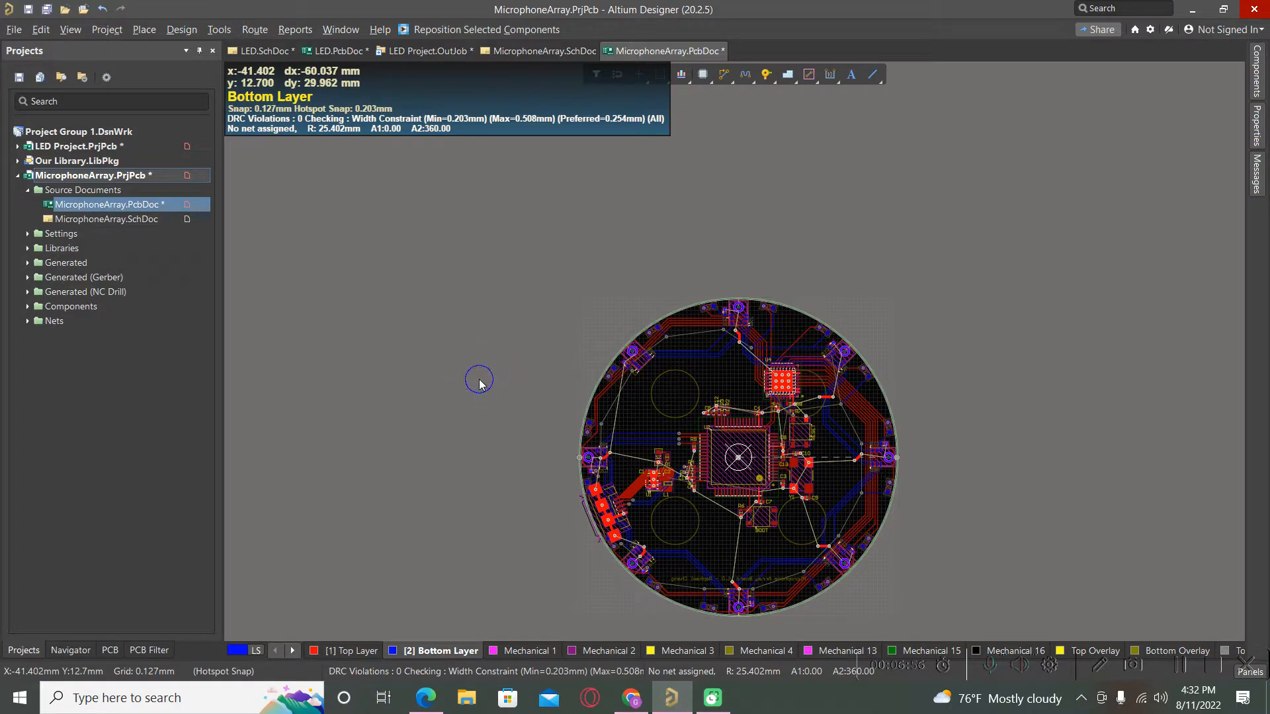
{"action": "scroll", "coordinate": [575, 420], "scroll_direction": "up", "scroll_amount": 5, "text": "ctrl"}
{"action": "scroll", "coordinate": [569, 419], "scroll_direction": "up", "scroll_amount": 1, "text": "ctrl"}
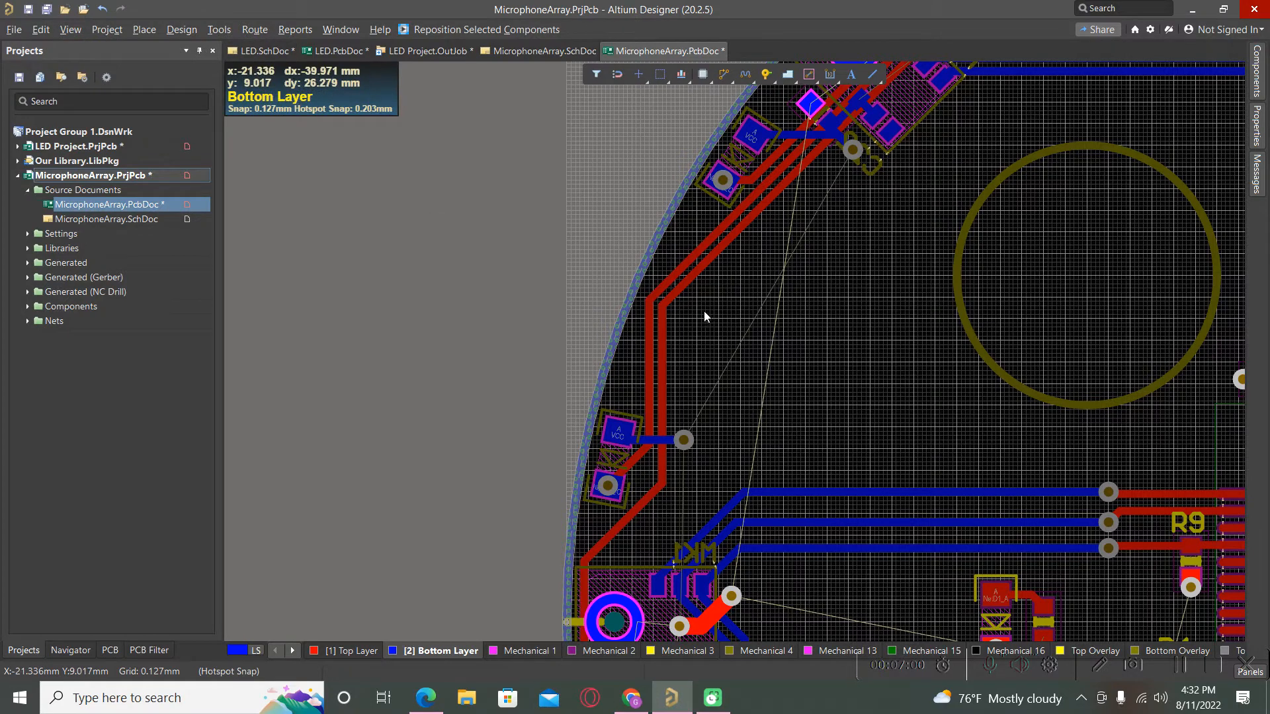
{"action": "double_click", "coordinate": [632, 287]}
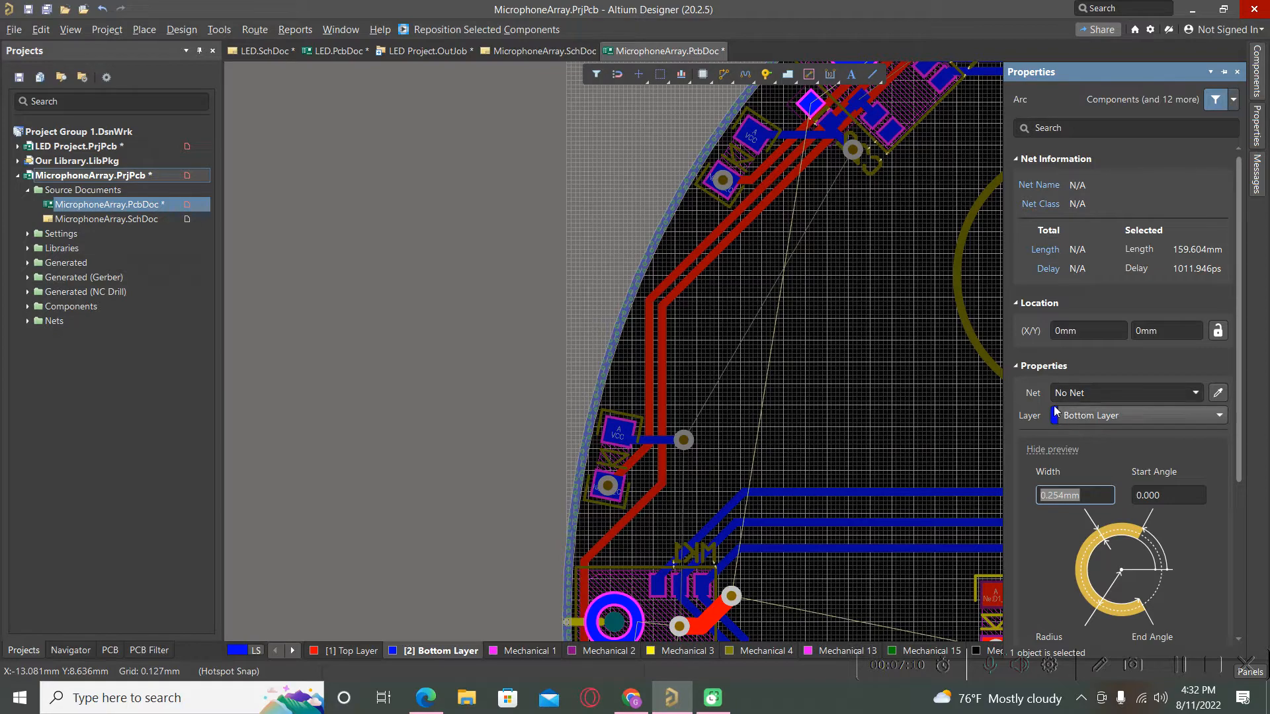
{"action": "left_click", "coordinate": [1105, 392]}
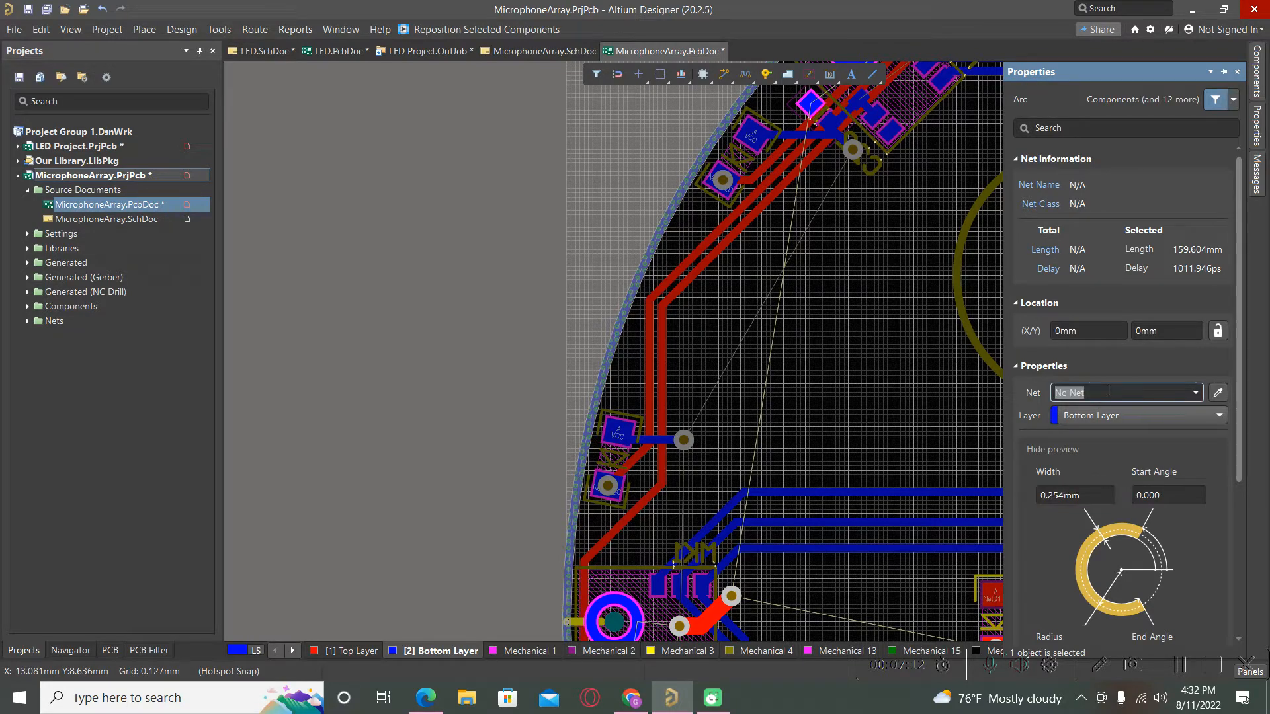
{"action": "type", "text": "GND"}
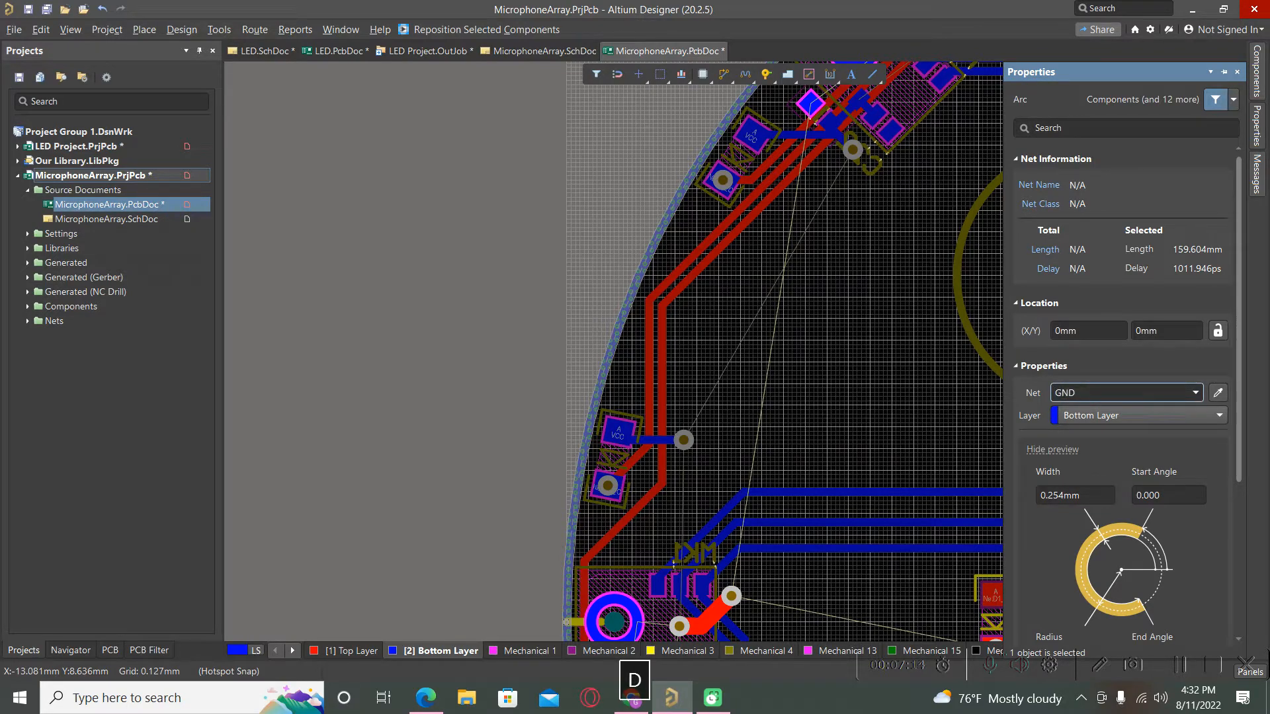
{"action": "key", "text": "Return"}
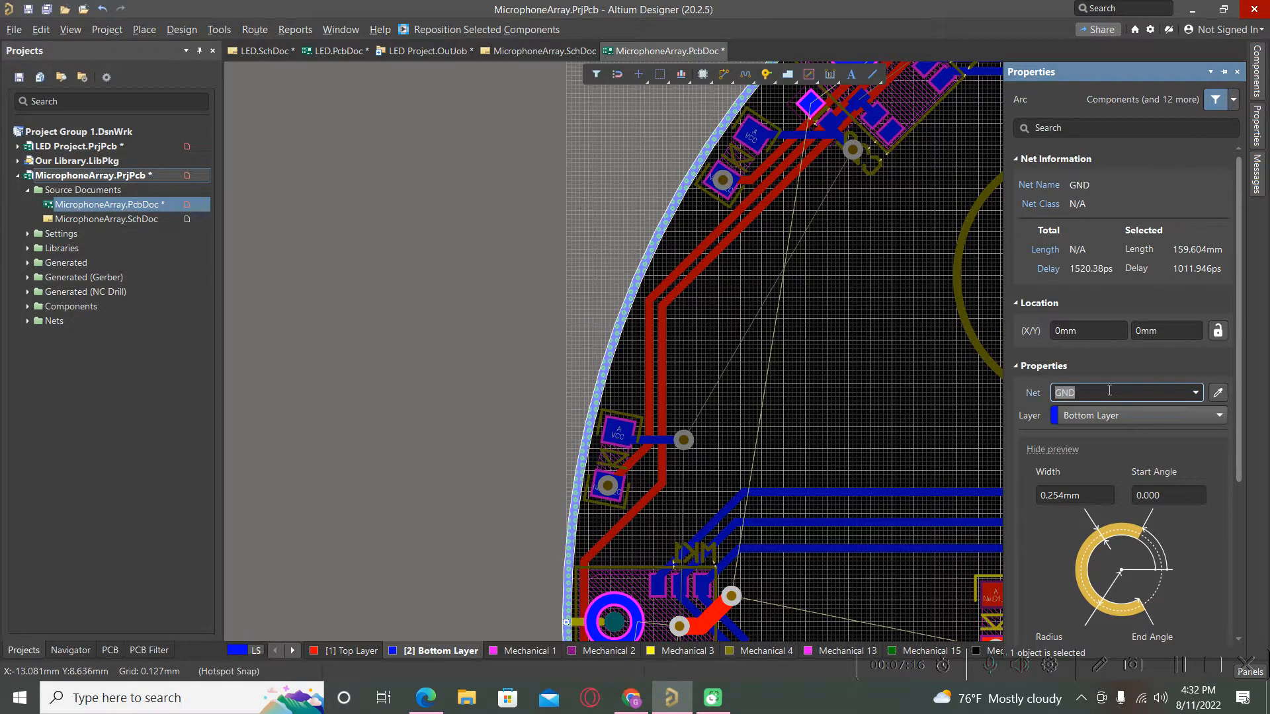
{"action": "left_click", "coordinate": [442, 258]}
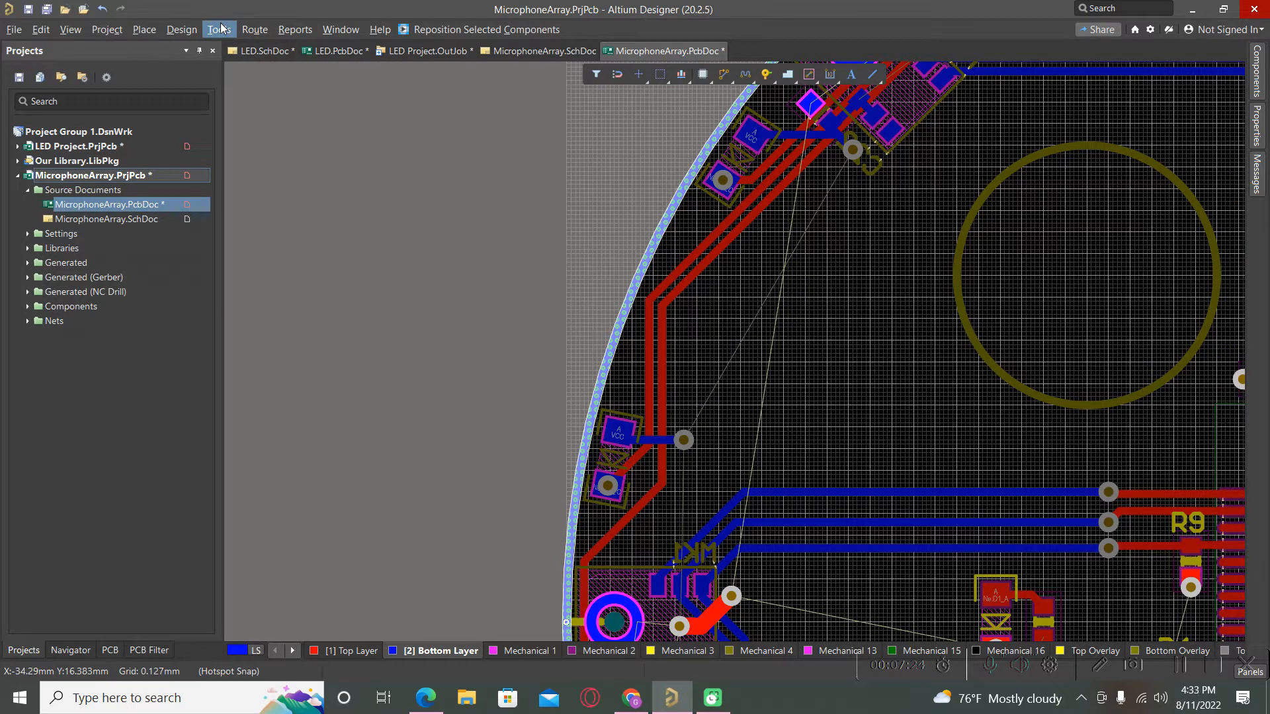
- Convert the selected outline circle into a polygon on the Bottom Layer
{"action": "left_click", "coordinate": [220, 29]}
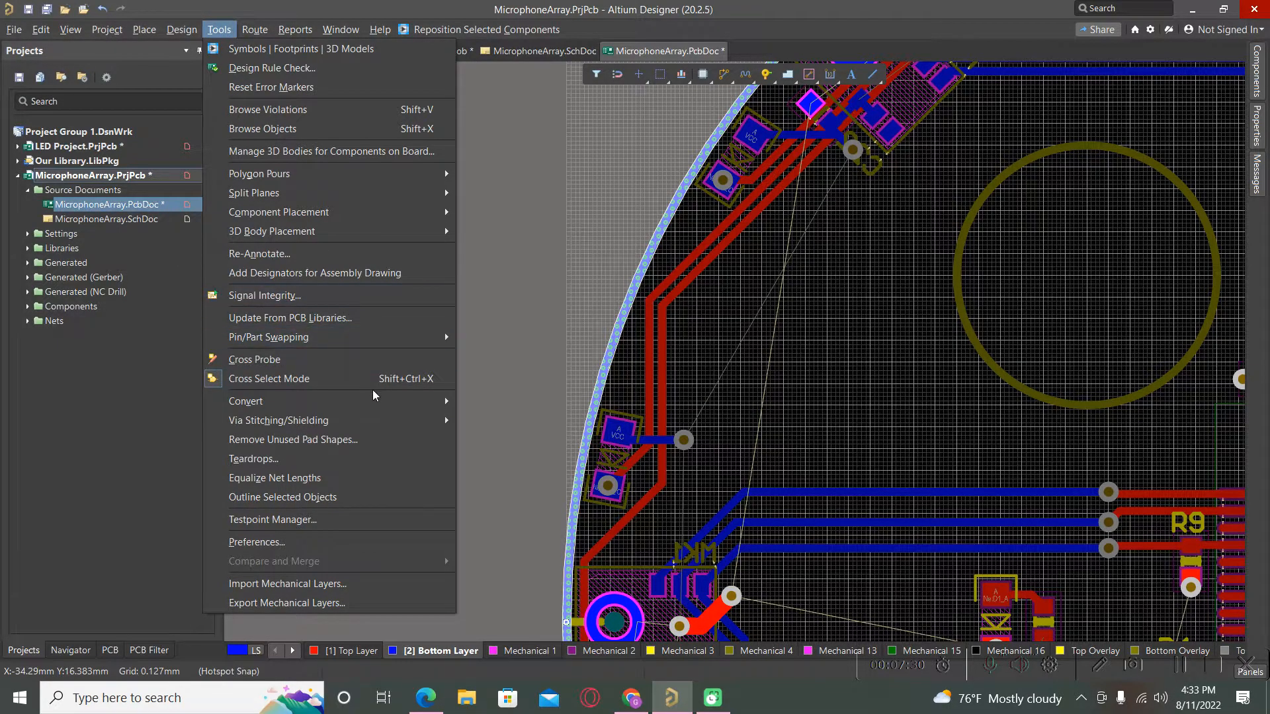
{"action": "mouse_move", "coordinate": [382, 408]}
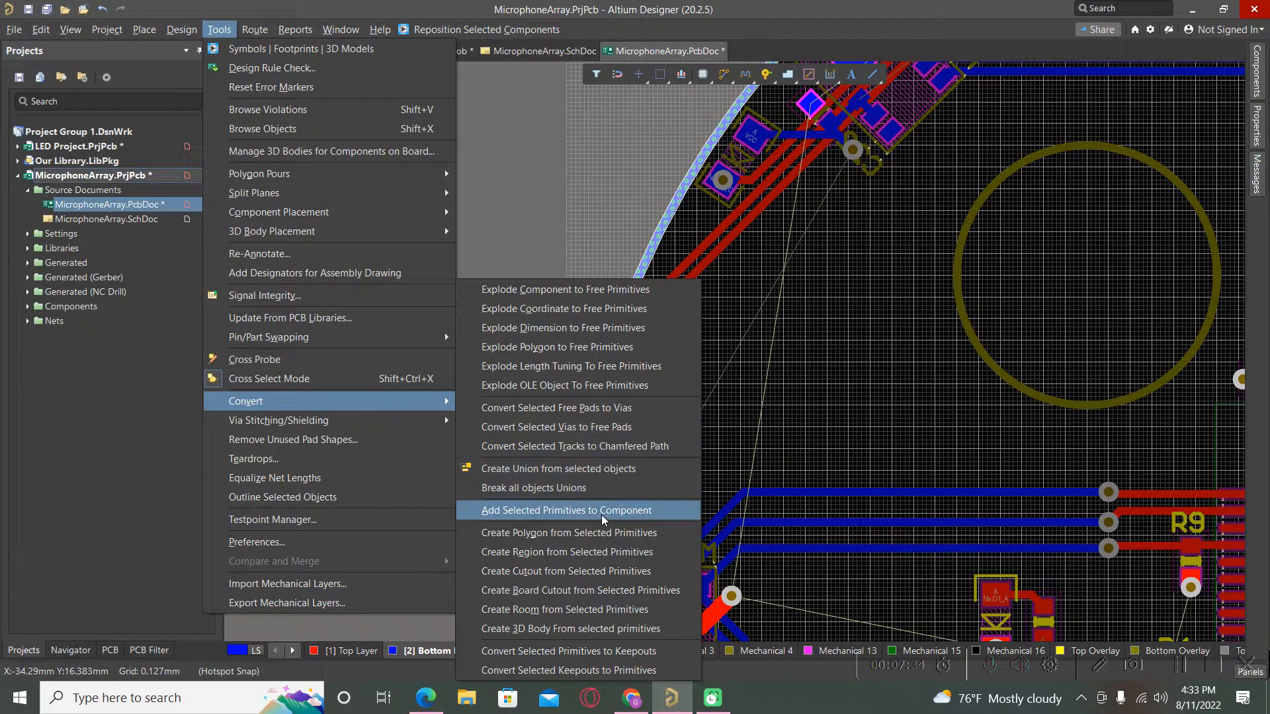
{"action": "left_click", "coordinate": [535, 534]}
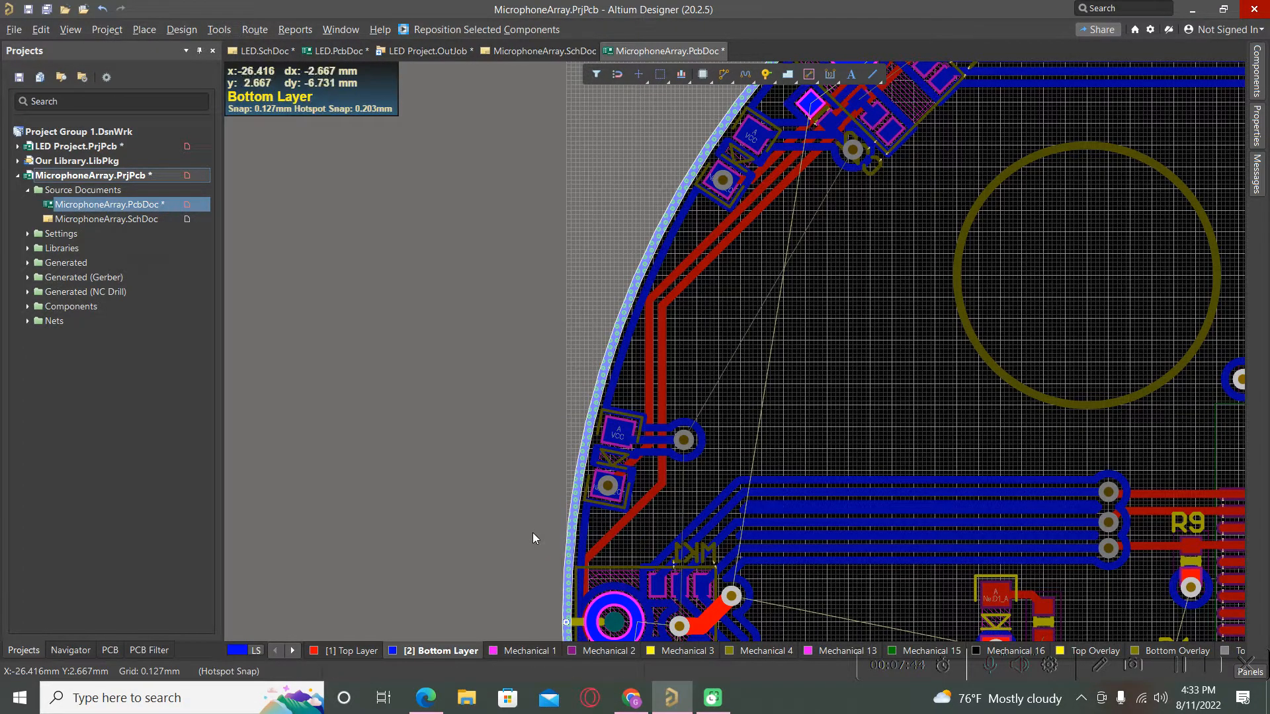
- Open the properties of the new circular Bottom Layer polygon and set its net to GND
{"action": "scroll", "coordinate": [482, 426], "scroll_direction": "down", "scroll_amount": 3, "text": "ctrl"}
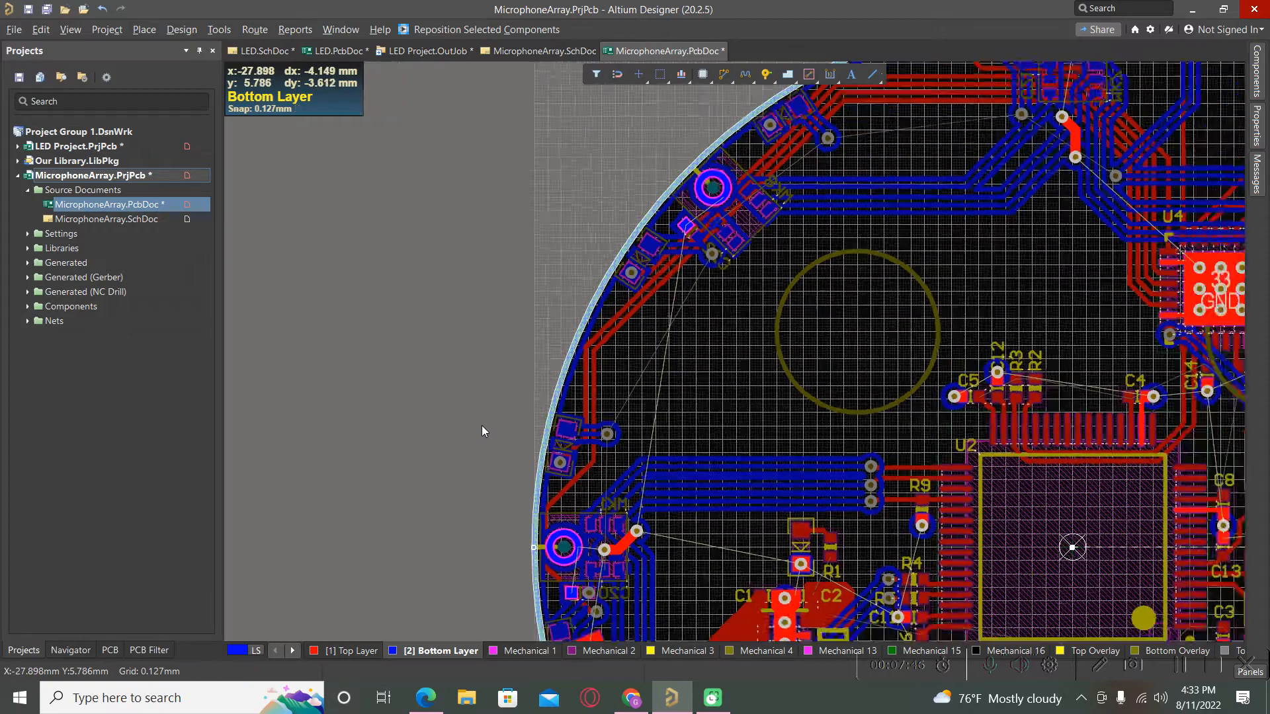
{"action": "left_click", "coordinate": [688, 393]}
{"action": "double_click", "coordinate": [688, 394]}
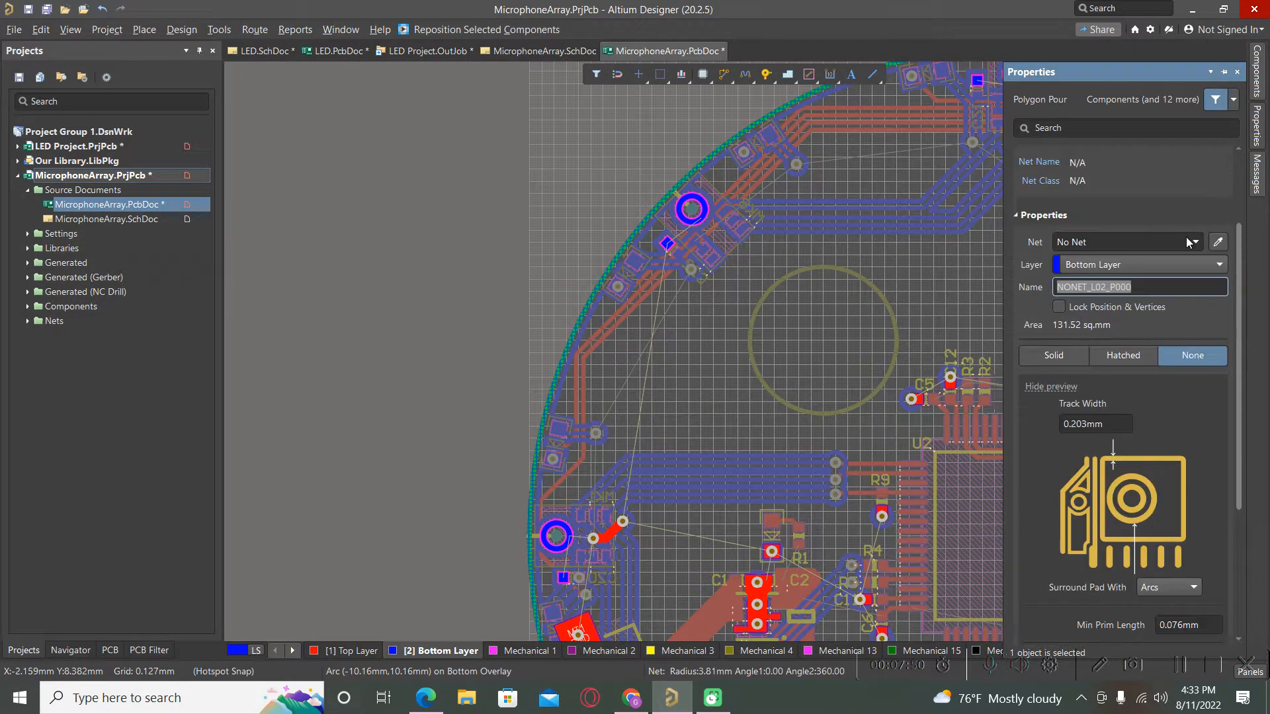
{"action": "left_click", "coordinate": [1193, 241]}
{"action": "left_click", "coordinate": [1106, 277]}
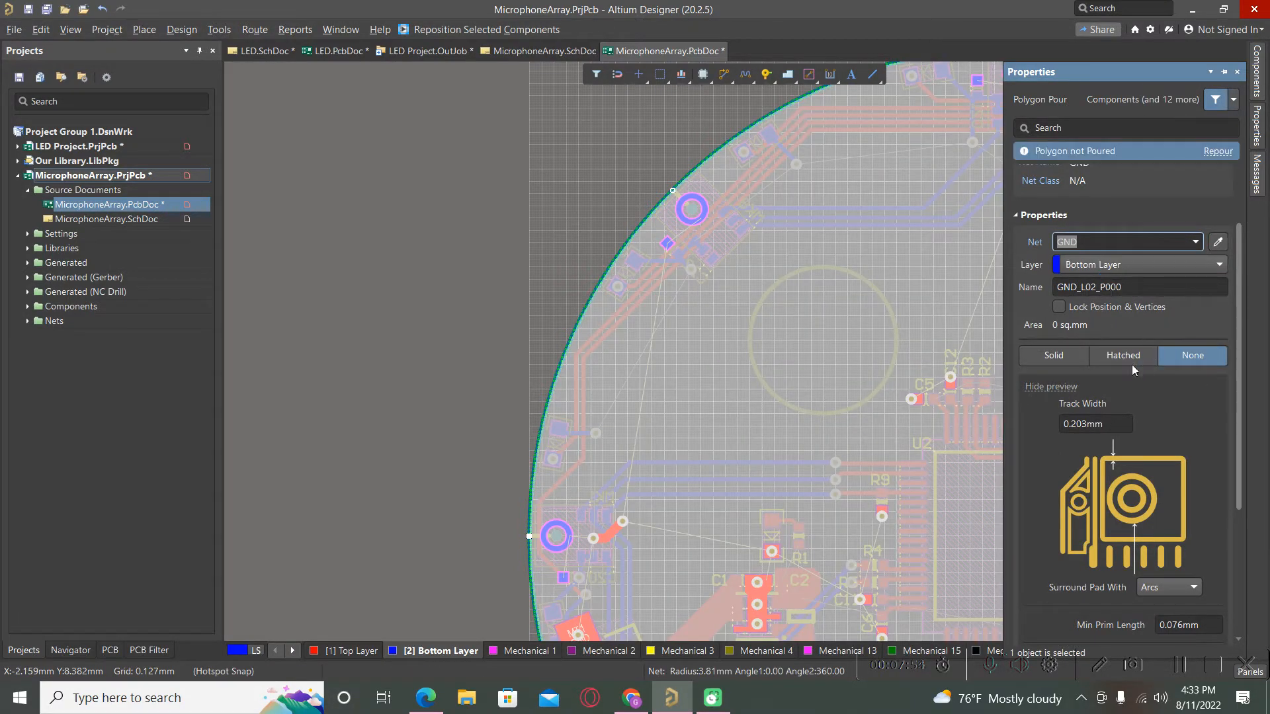
- Set the GND polygon to Solid fill with Pour Over All Same Net Objects and Remove Dead Copper, and repour it
{"action": "left_click", "coordinate": [1052, 361]}
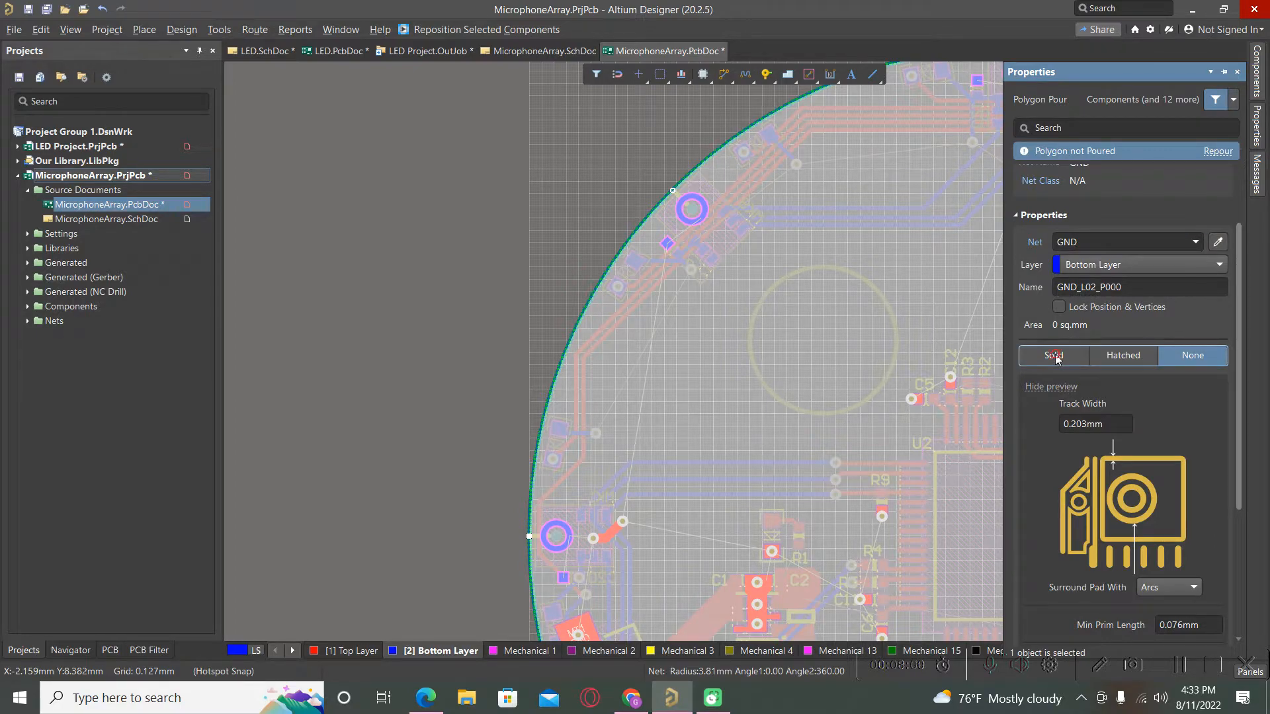
{"action": "left_click", "coordinate": [1058, 362]}
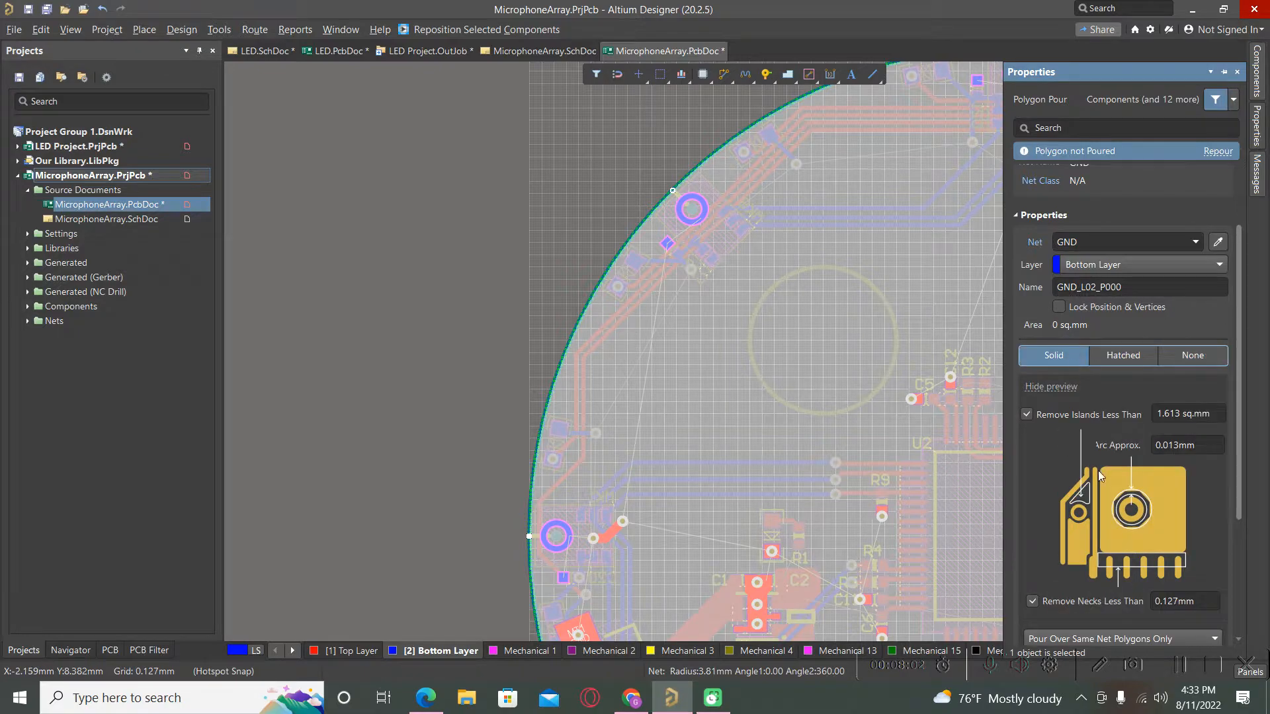
{"action": "scroll", "coordinate": [1098, 470], "scroll_direction": "down", "scroll_amount": 3}
{"action": "left_click", "coordinate": [1126, 522]}
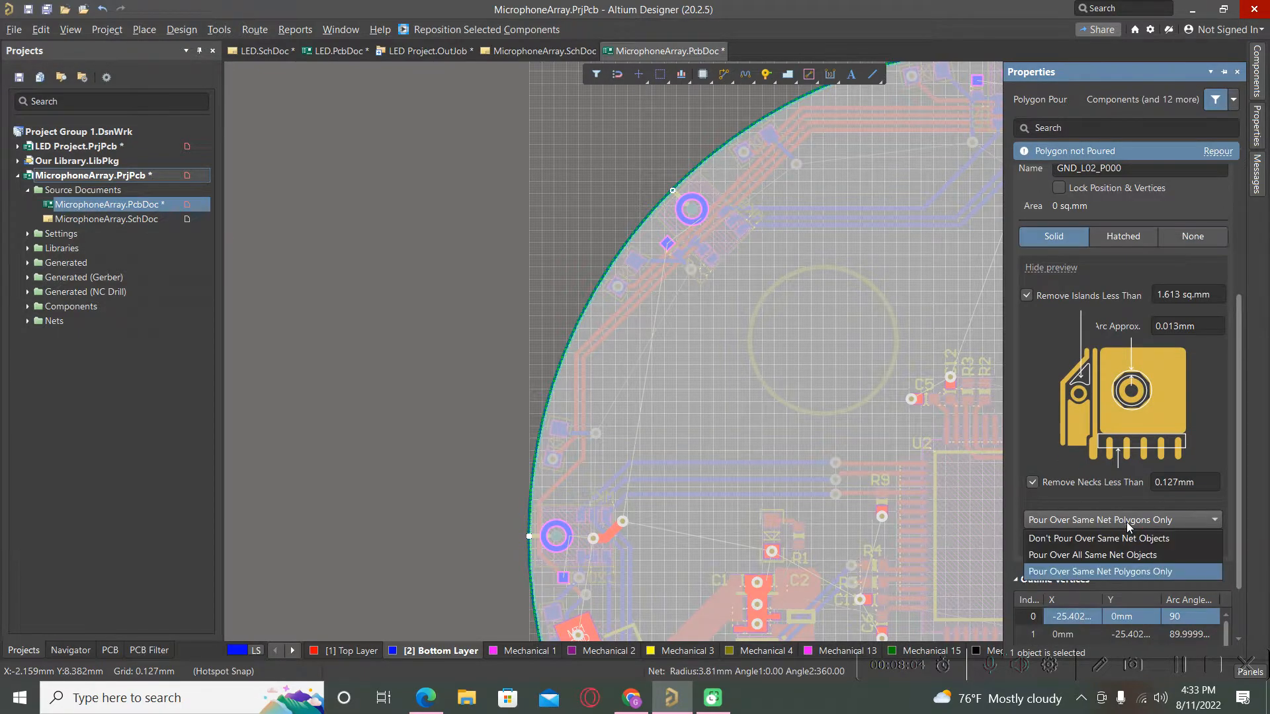
{"action": "left_click", "coordinate": [1119, 555]}
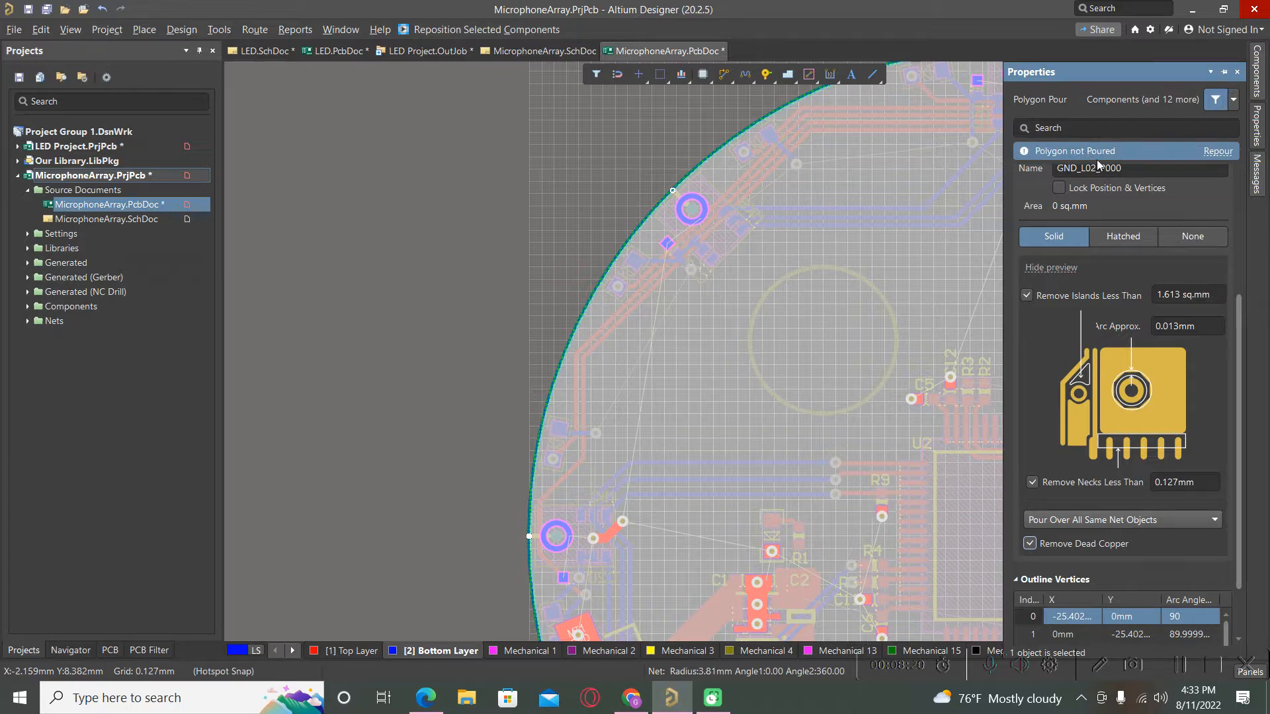
{"action": "left_click", "coordinate": [1219, 151]}
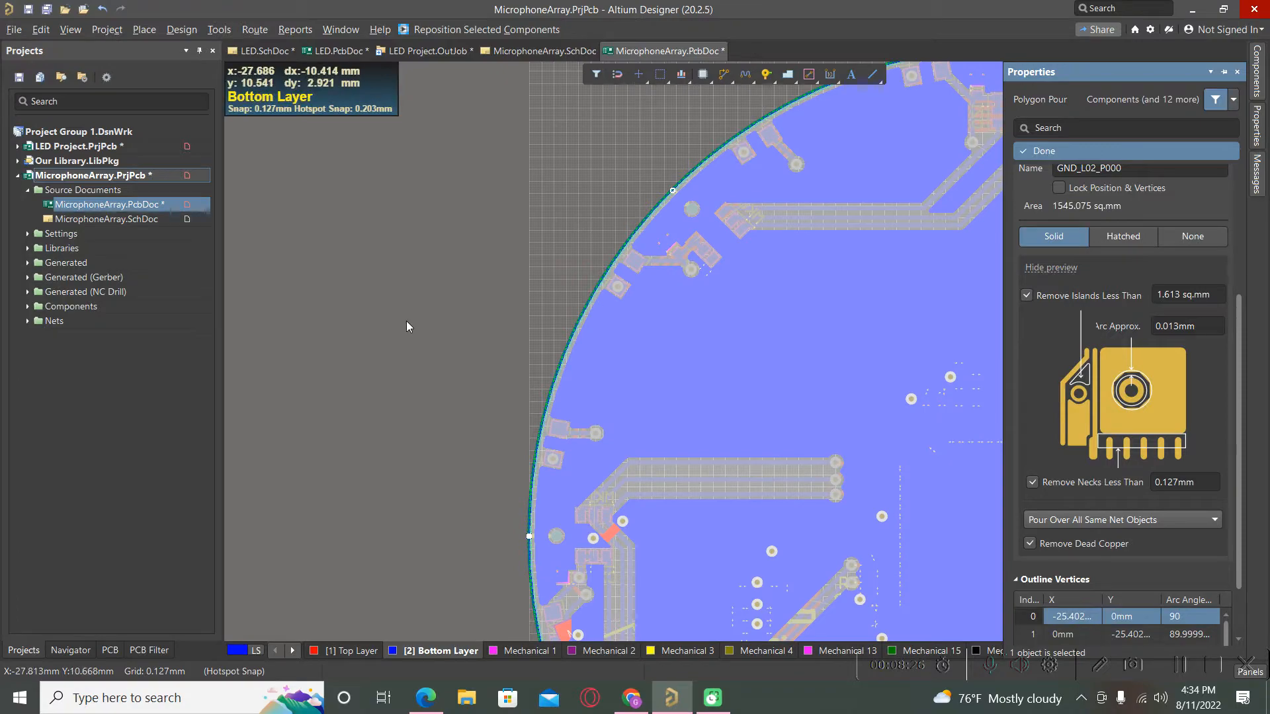
{"action": "left_click", "coordinate": [406, 320]}
- Examine the poured Bottom Layer GND polygon across the whole board, including its extent when selected
{"action": "scroll", "coordinate": [353, 318], "scroll_direction": "down", "scroll_amount": 3, "text": "ctrl"}
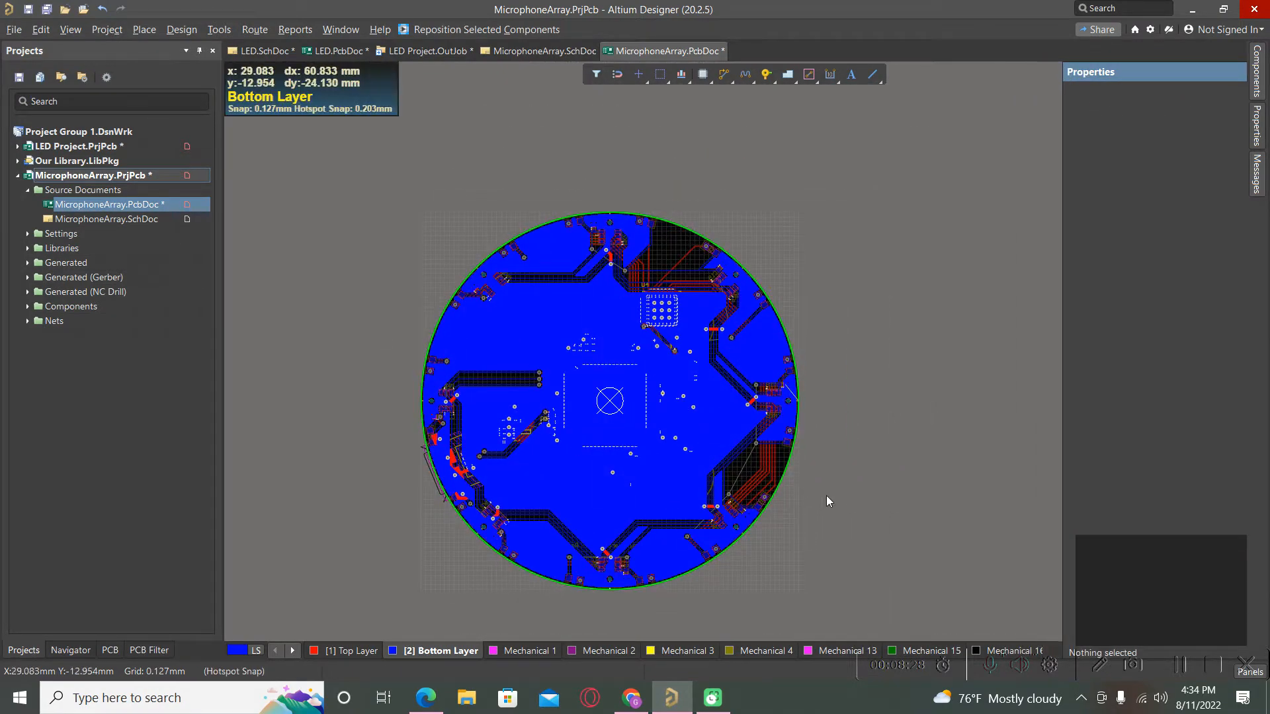
{"action": "scroll", "coordinate": [490, 337], "scroll_direction": "up", "scroll_amount": 2, "text": "ctrl"}
{"action": "scroll", "coordinate": [483, 337], "scroll_direction": "up", "scroll_amount": 1, "text": "ctrl"}
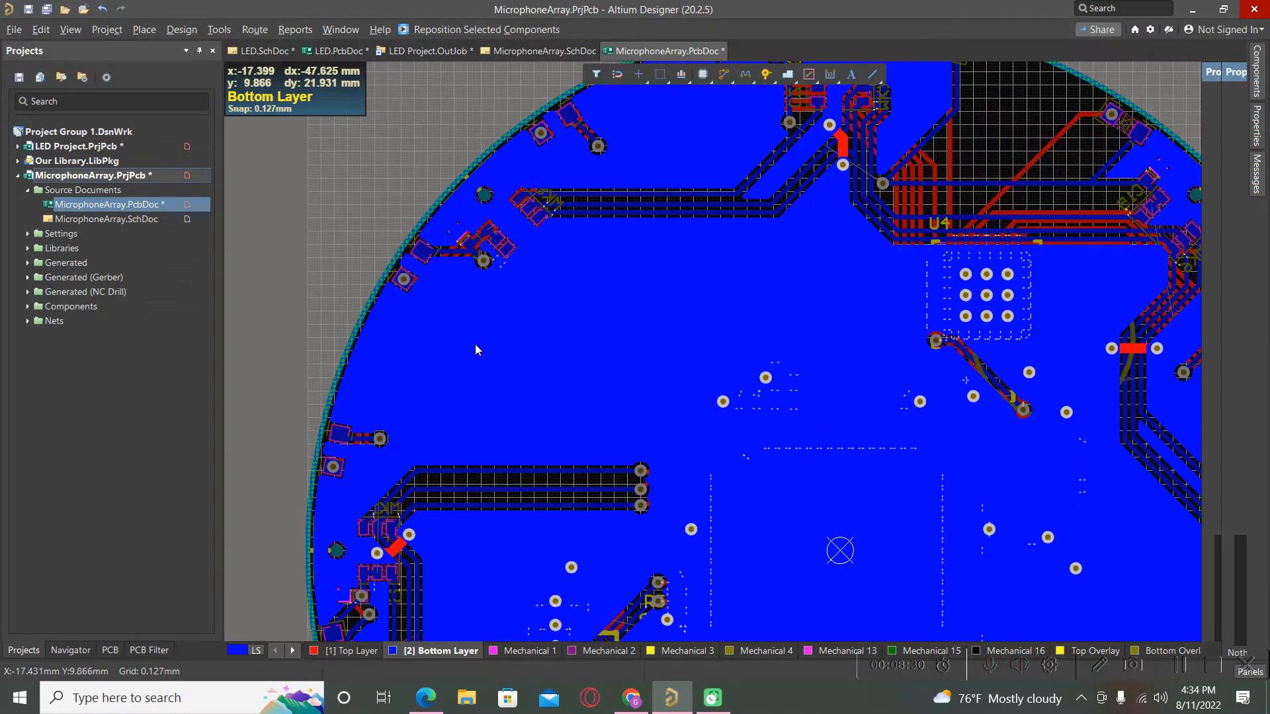
{"action": "scroll", "coordinate": [482, 346], "scroll_direction": "down", "scroll_amount": 3, "text": "ctrl"}
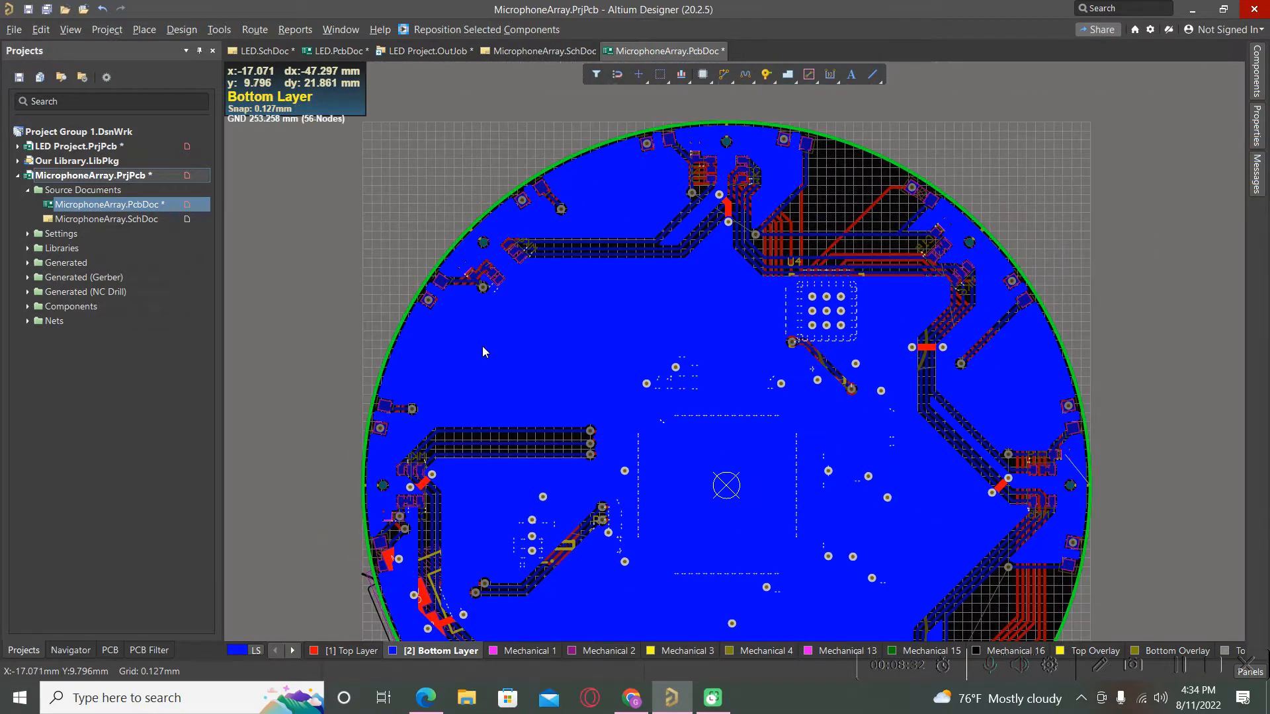
{"action": "left_click", "coordinate": [490, 349]}
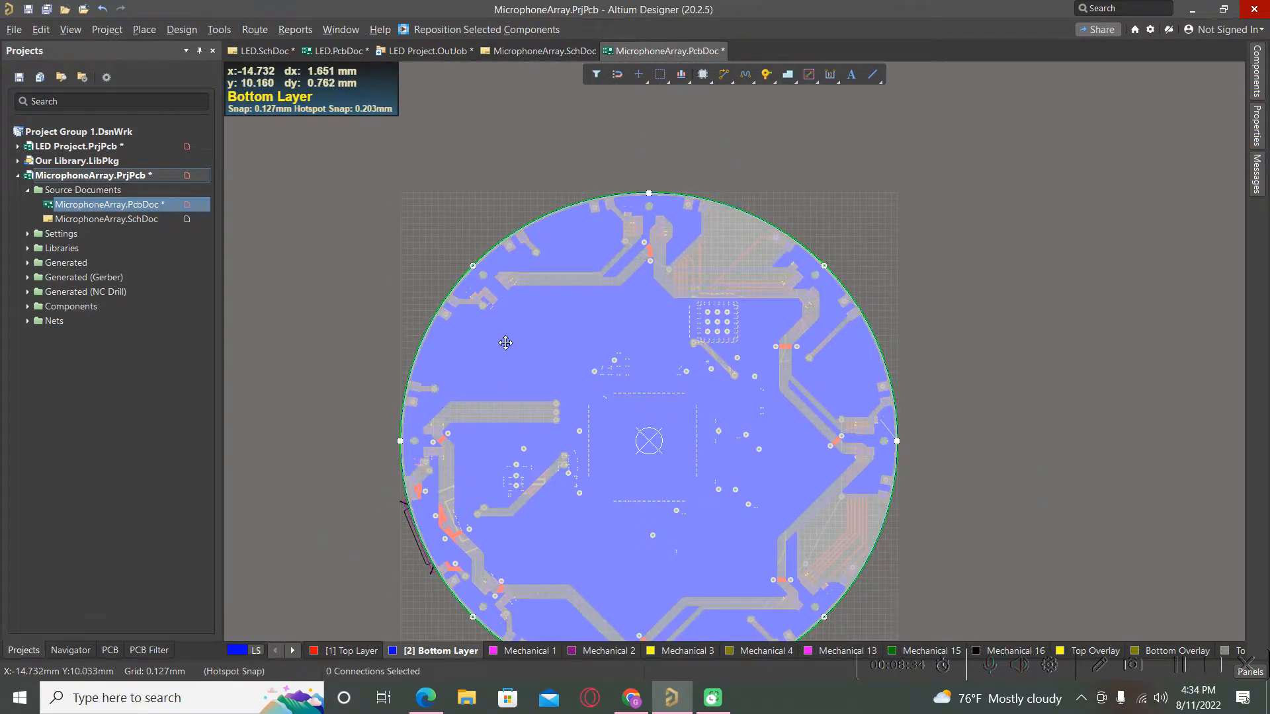
{"action": "left_click", "coordinate": [1055, 446]}
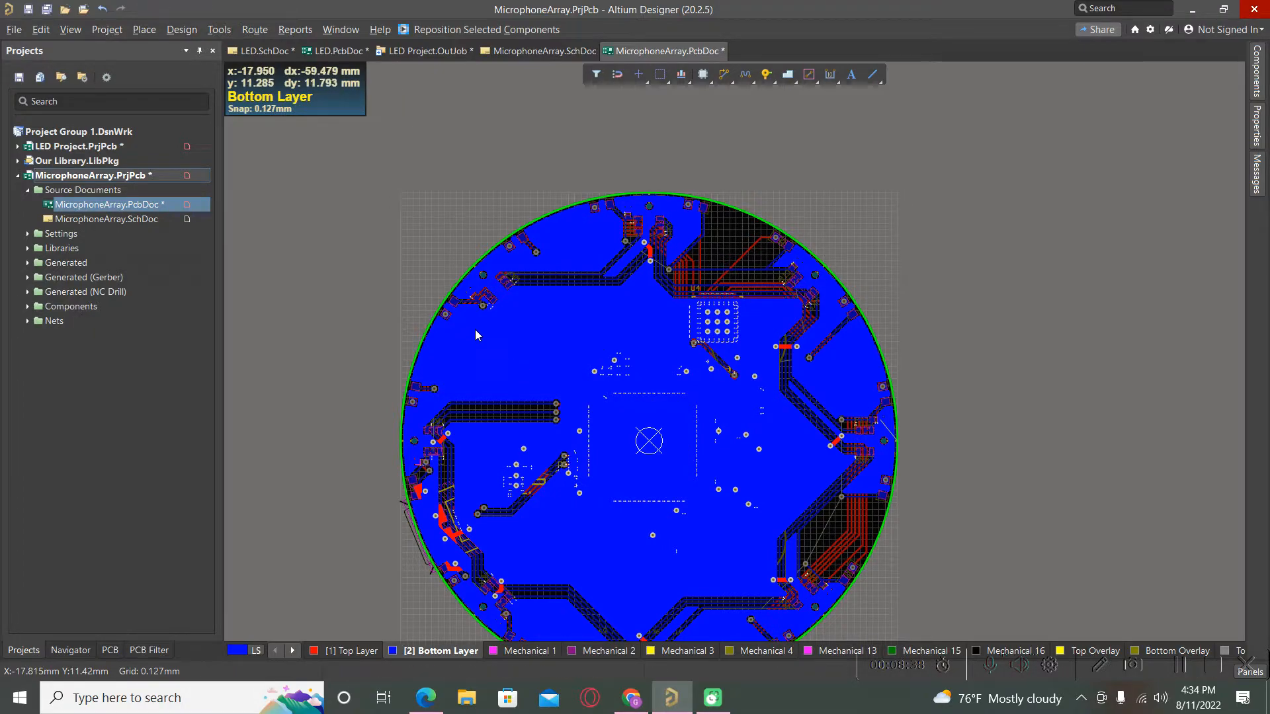
{"action": "scroll", "coordinate": [475, 329], "scroll_direction": "down", "scroll_amount": 1, "text": "ctrl"}
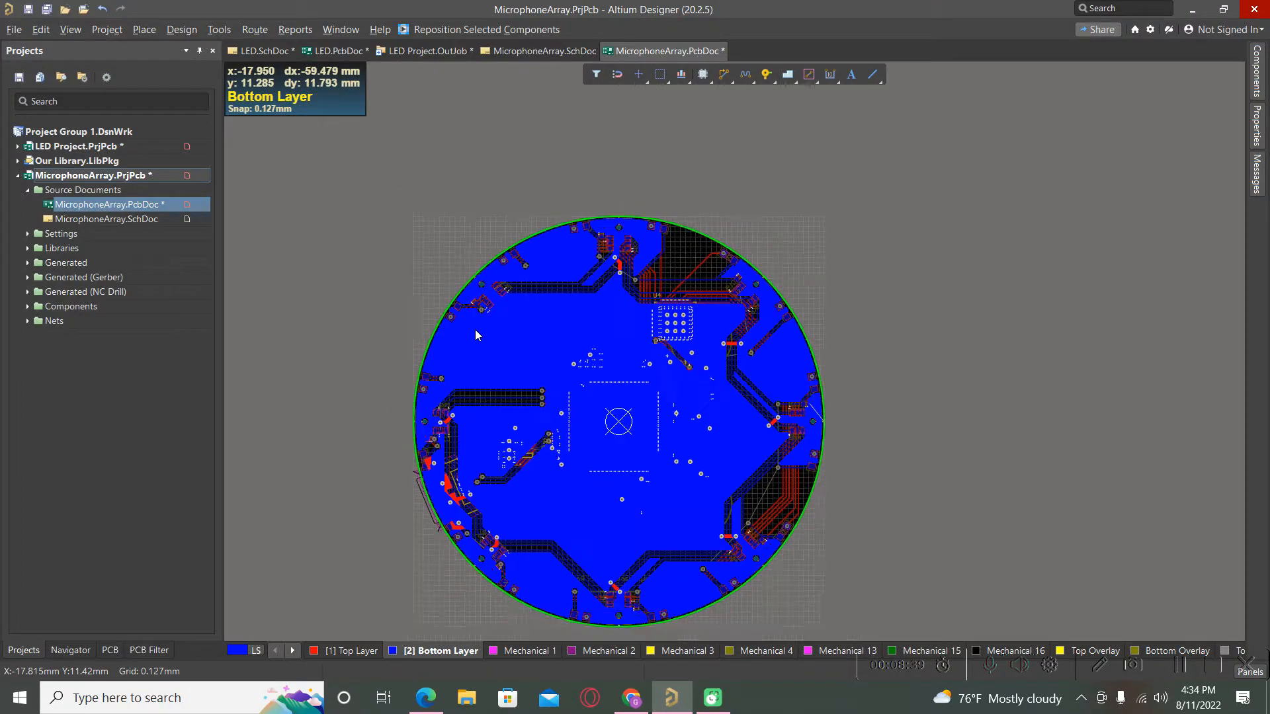
- Copy the circular GND polygon and paste the duplicate in the empty area beside the board
{"action": "left_click", "coordinate": [523, 346]}
{"action": "key", "text": "ctrl+c"}
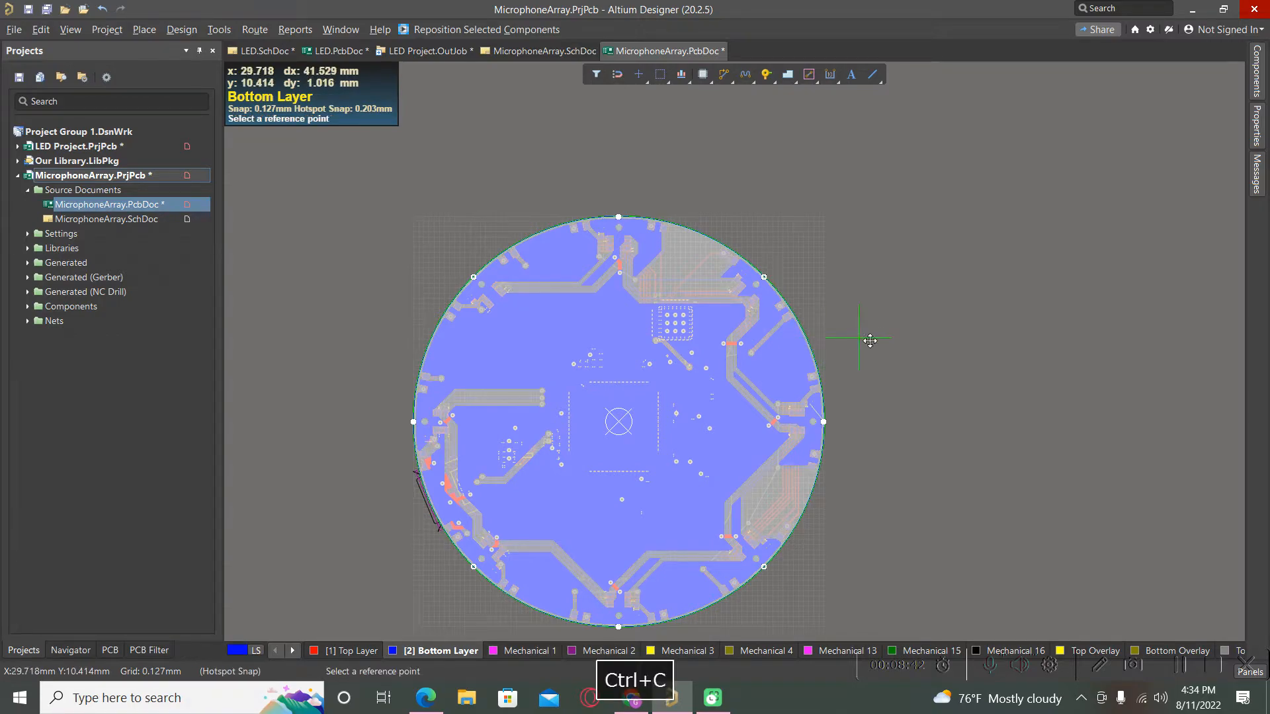
{"action": "left_click", "coordinate": [509, 362]}
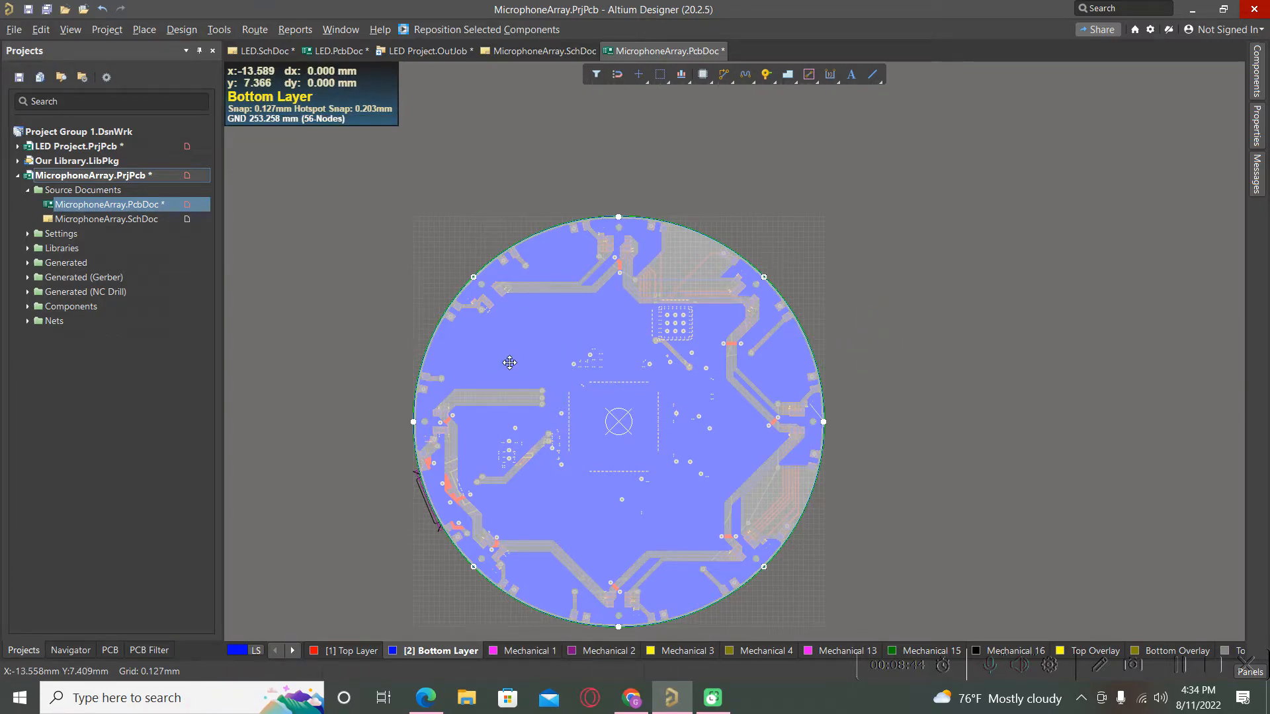
{"action": "key", "text": "ctrl+v"}
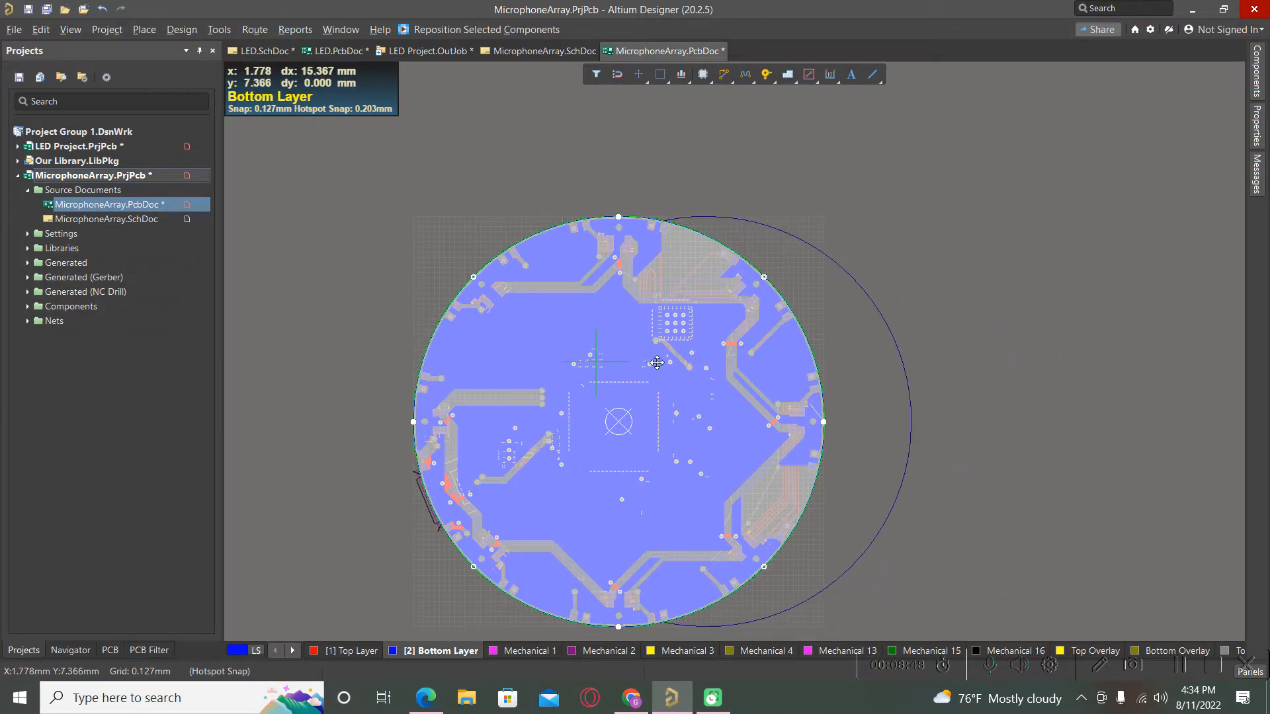
{"action": "key", "text": "Tab"}
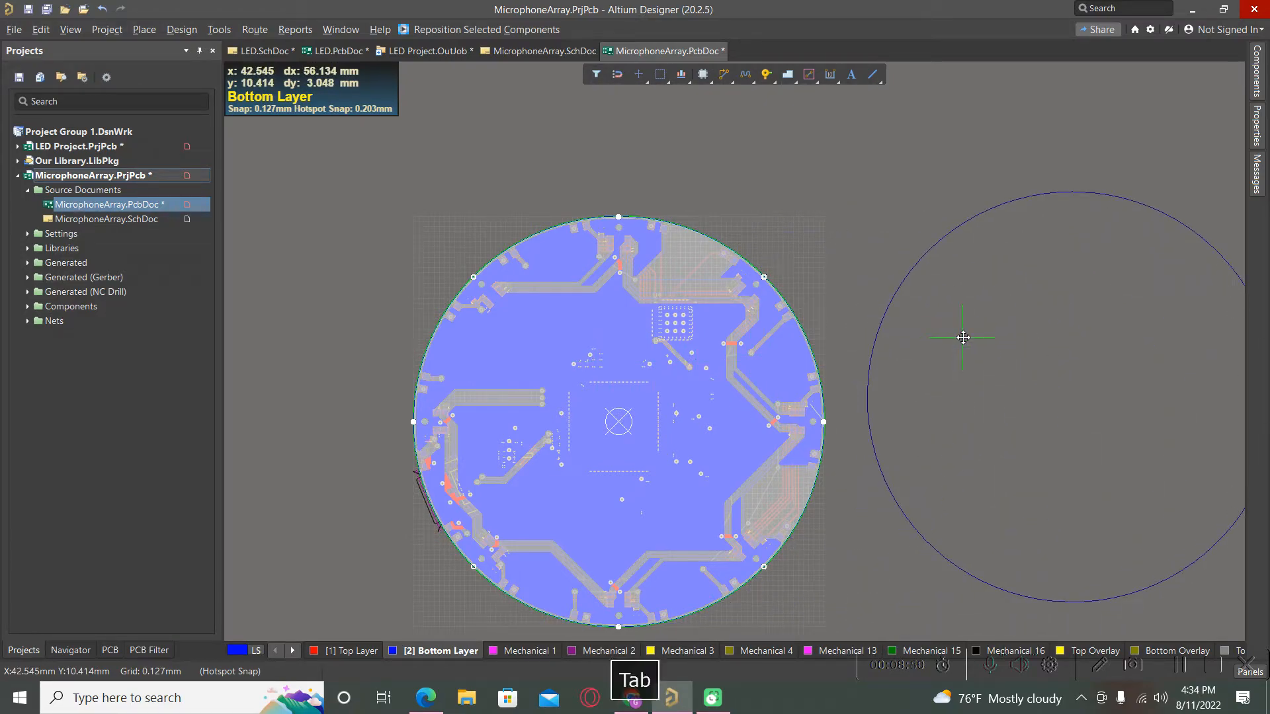
{"action": "left_click", "coordinate": [944, 371]}
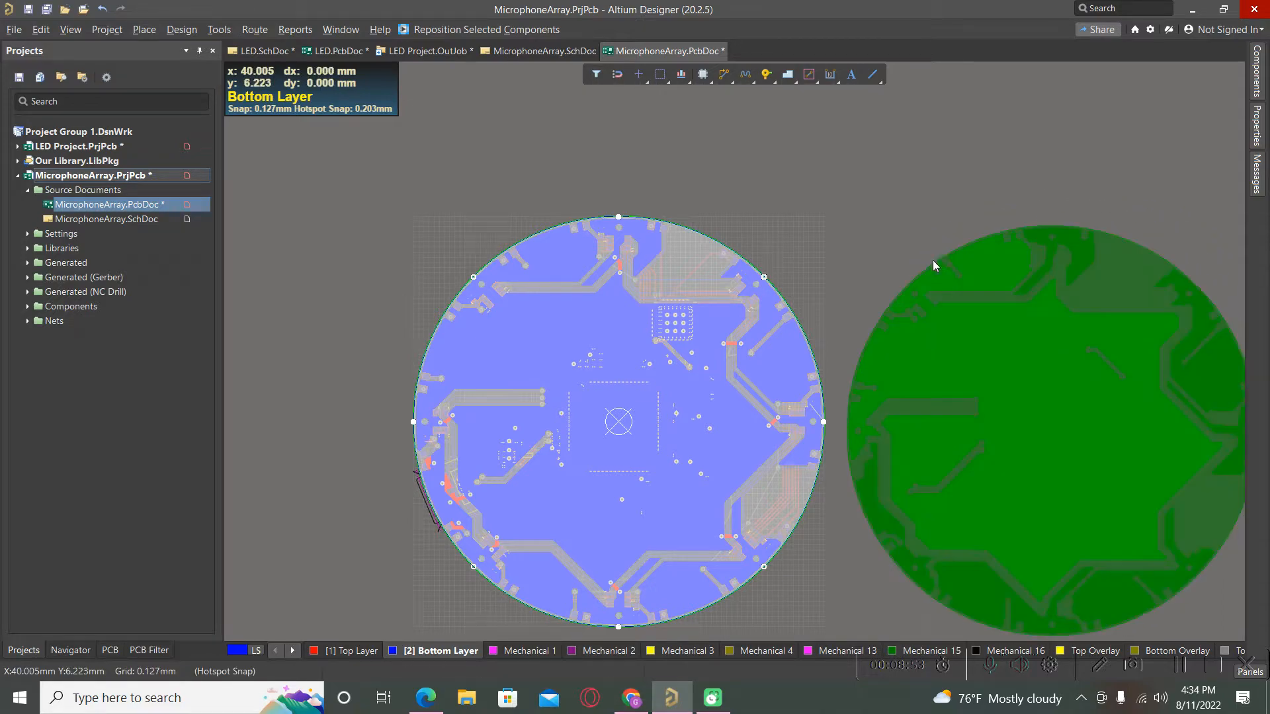
- Move the pasted polygon to the Top Layer and set its net to VCC
{"action": "double_click", "coordinate": [979, 324]}
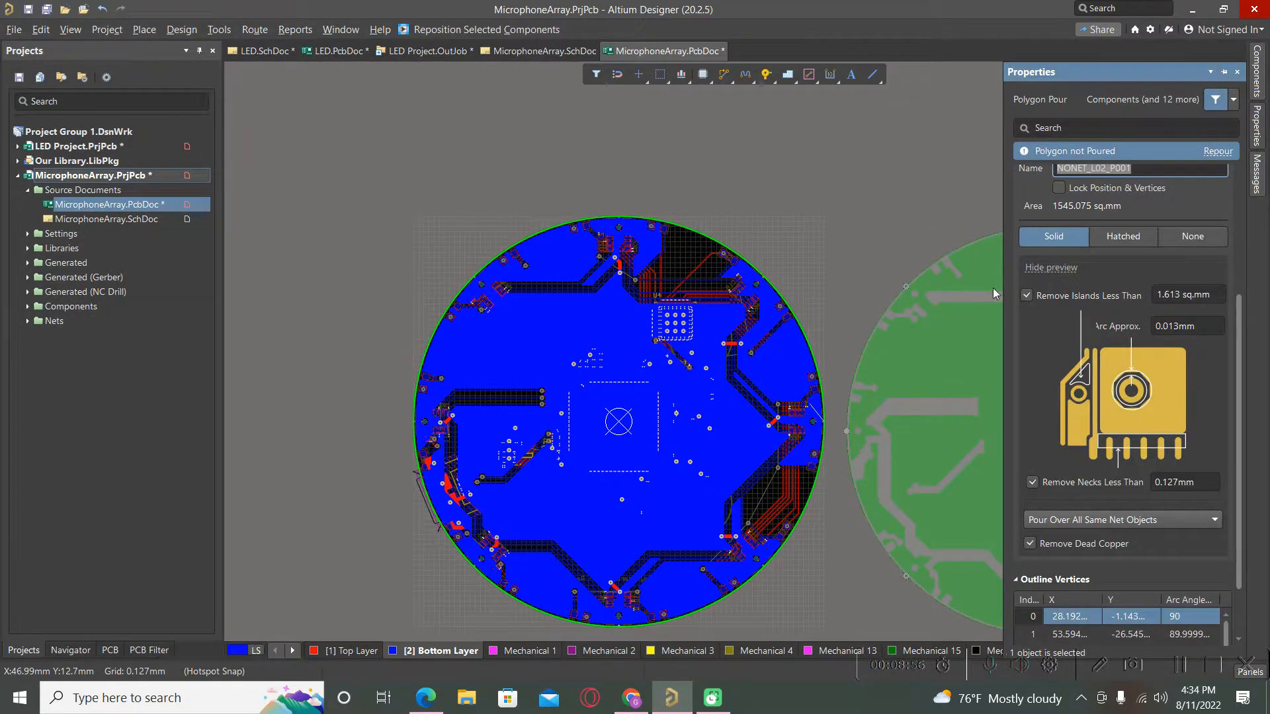
{"action": "scroll", "coordinate": [1121, 285], "scroll_direction": "up", "scroll_amount": 3}
{"action": "left_click", "coordinate": [1216, 267]}
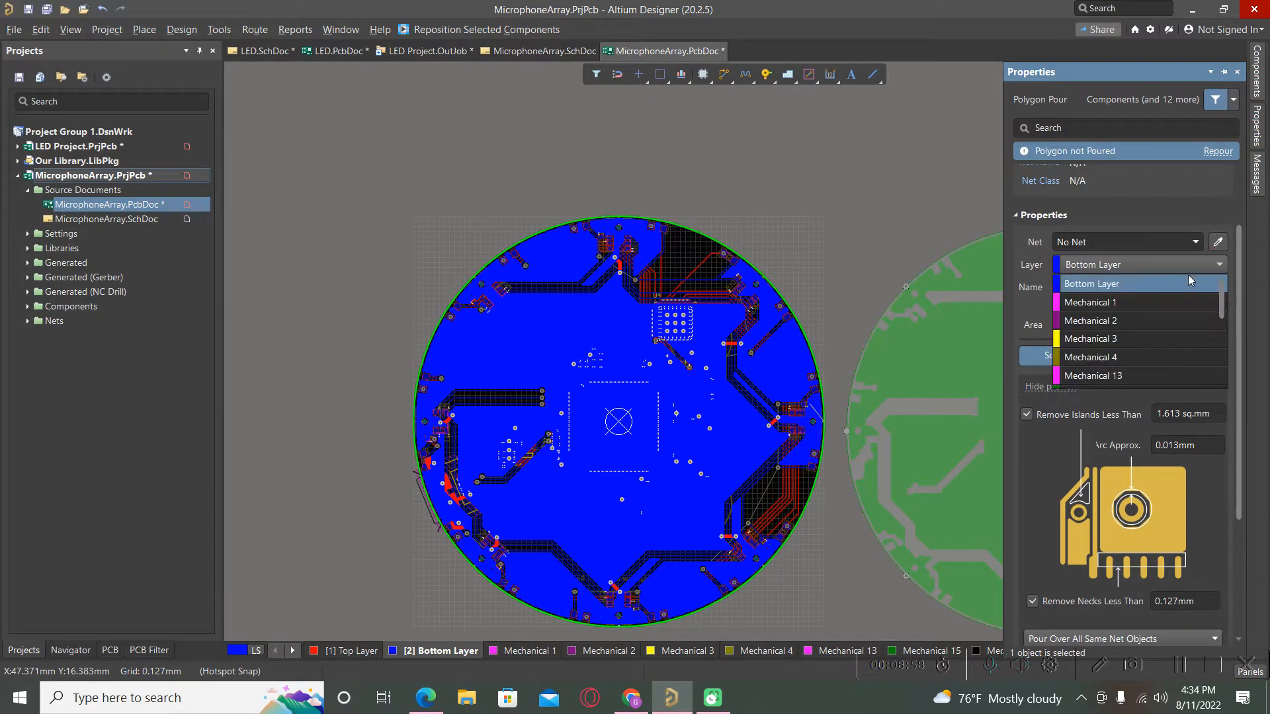
{"action": "left_click", "coordinate": [1108, 291]}
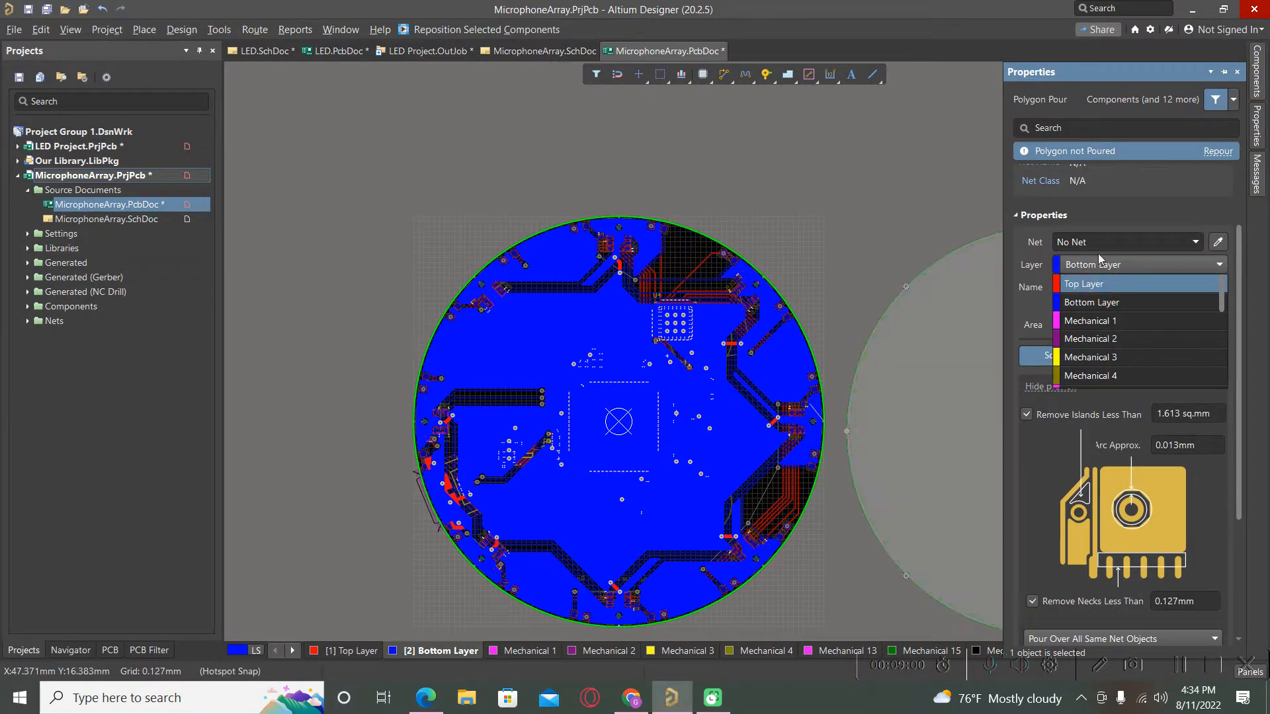
{"action": "left_click", "coordinate": [1096, 243]}
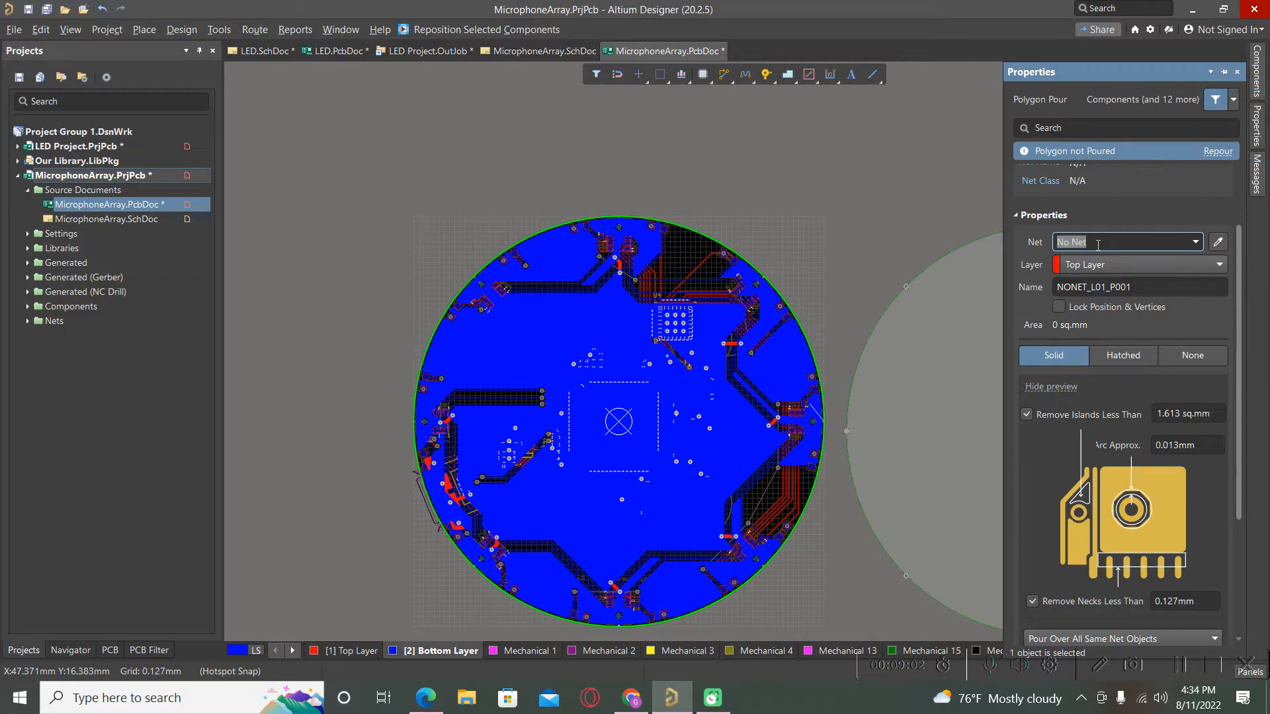
{"action": "type", "text": "VCC"}
{"action": "scroll", "coordinate": [1147, 423], "scroll_direction": "down", "scroll_amount": 2}
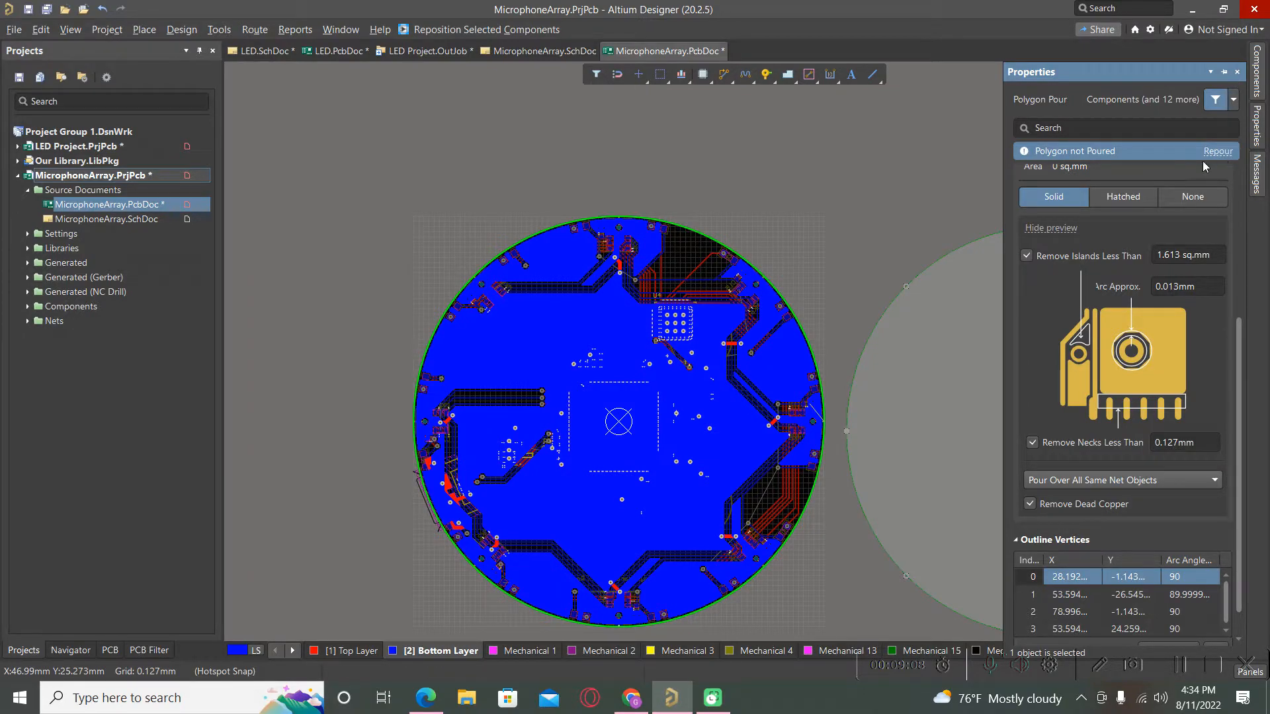
- Make the Top Layer active and repour all polygons on the board
{"action": "scroll", "coordinate": [1127, 340], "scroll_direction": "up", "scroll_amount": 2}
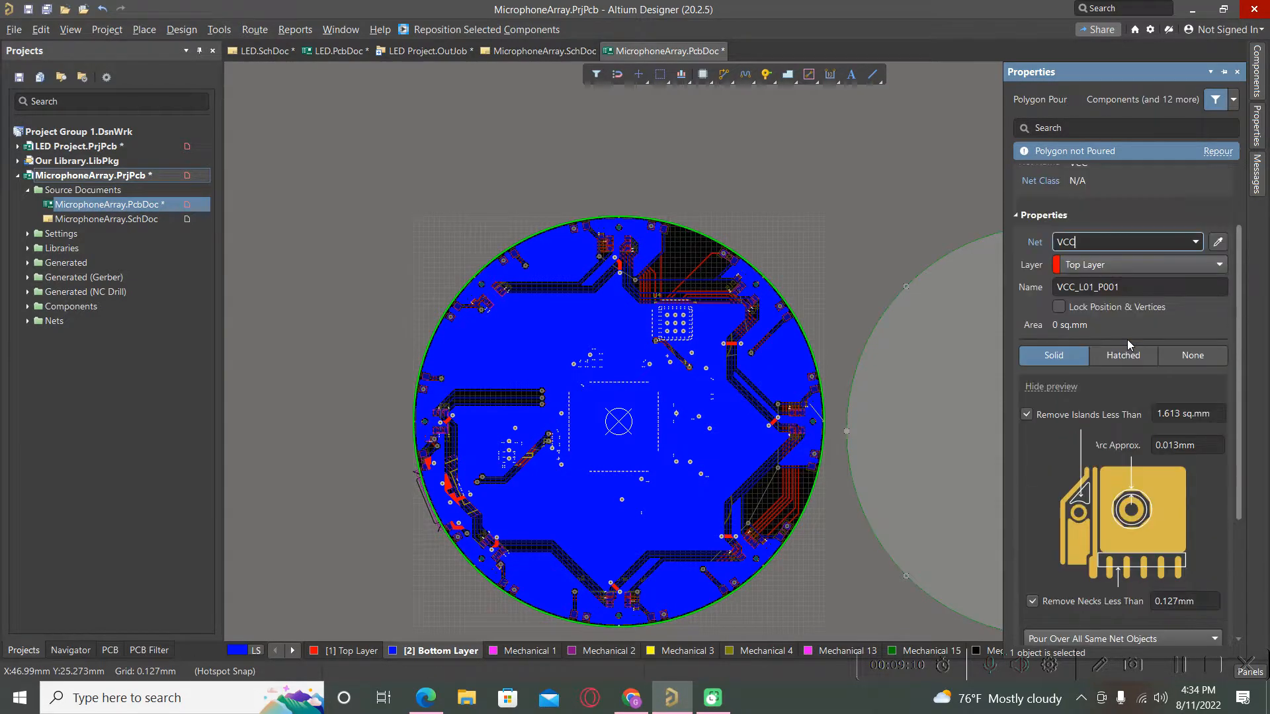
{"action": "scroll", "coordinate": [1127, 340], "scroll_direction": "up", "scroll_amount": 1}
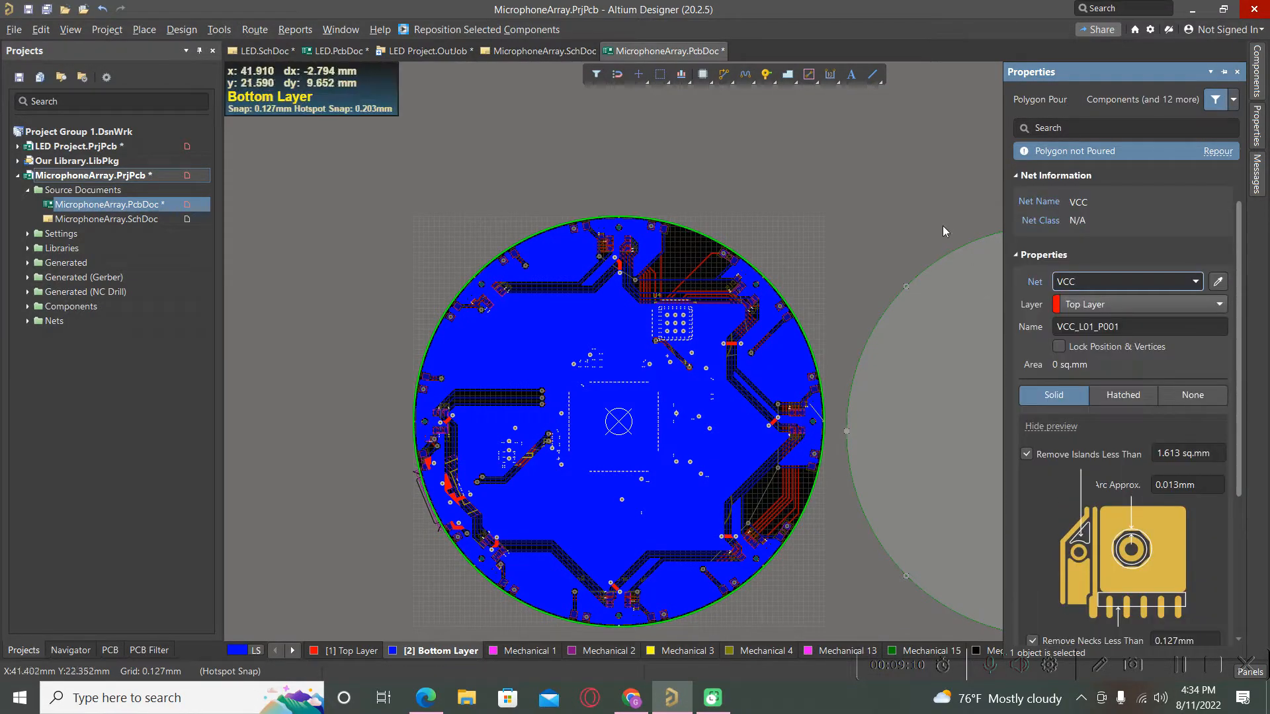
{"action": "left_click", "coordinate": [358, 651]}
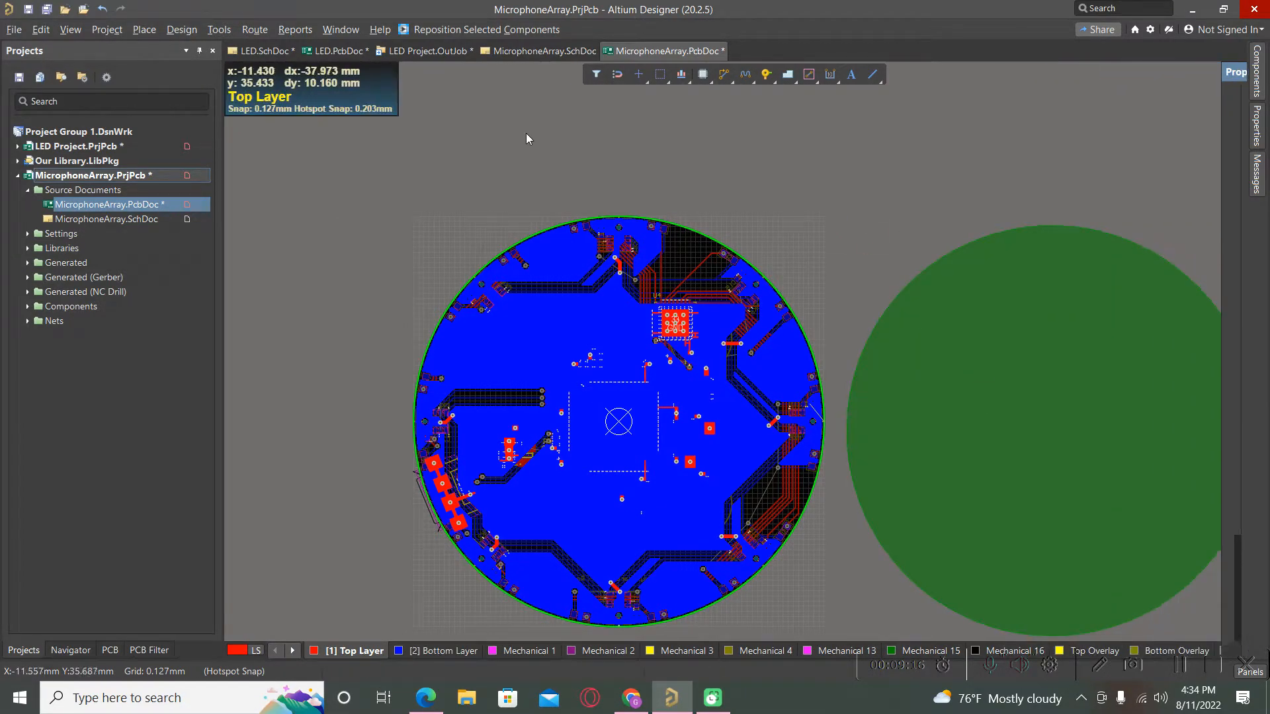
{"action": "left_click", "coordinate": [219, 30]}
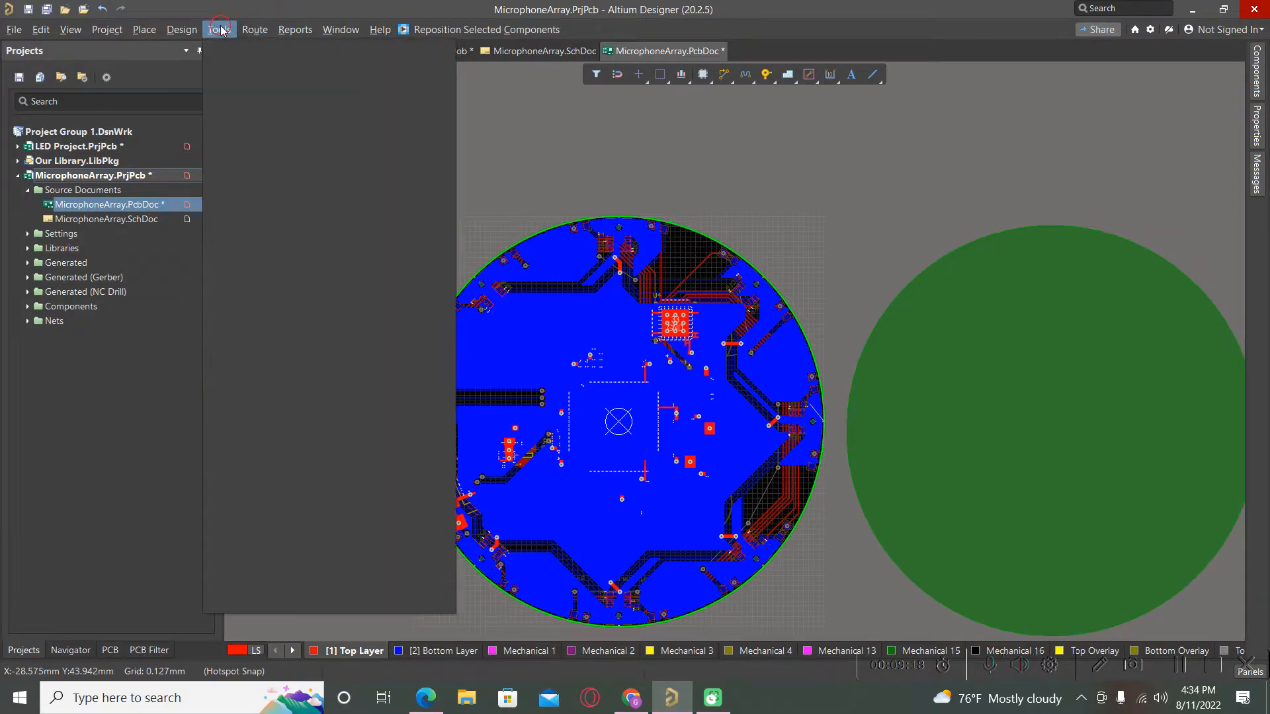
{"action": "mouse_move", "coordinate": [298, 173]}
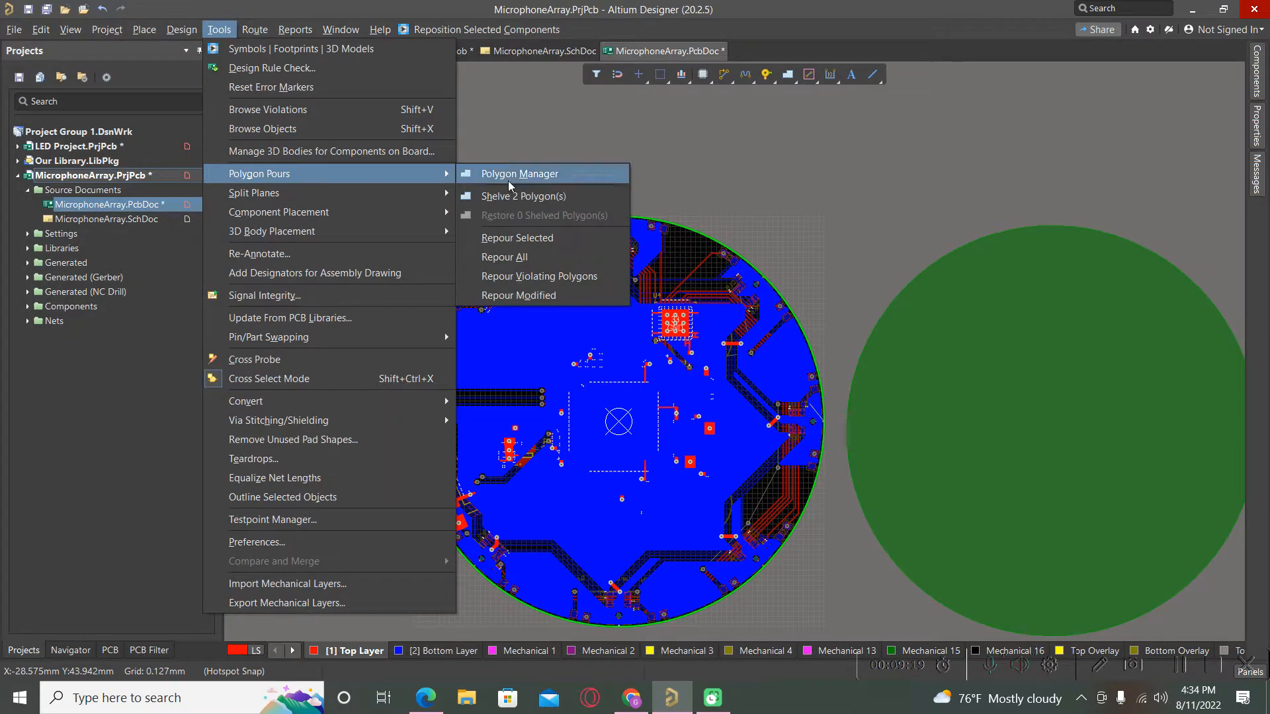
{"action": "left_click", "coordinate": [515, 256]}
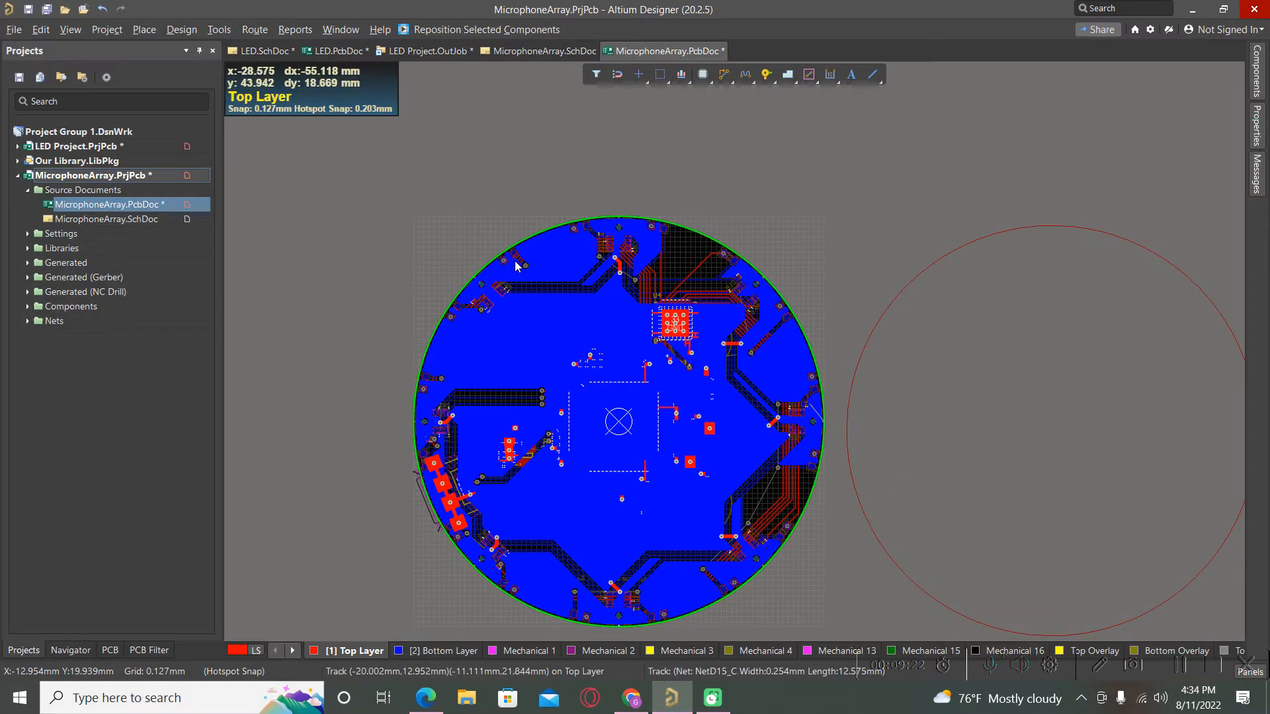
- Move the circular VCC polygon onto the board, aligned with the round board outline
{"action": "left_click", "coordinate": [948, 361]}
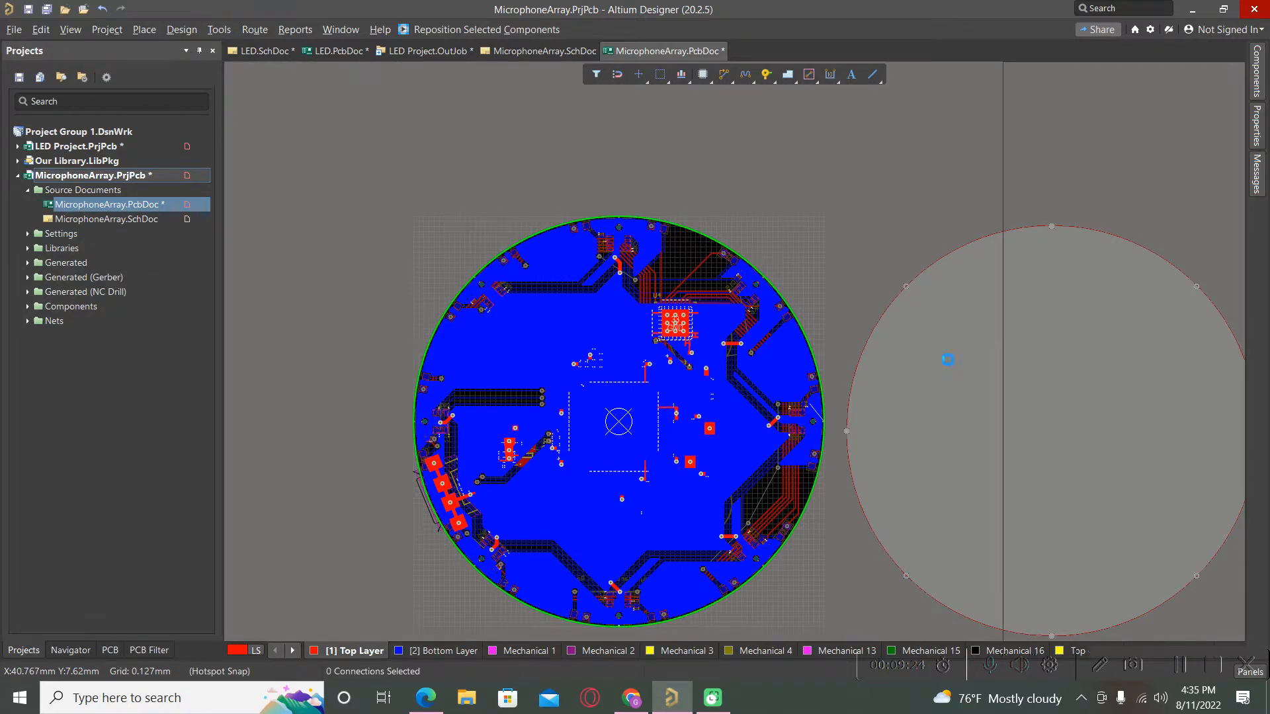
{"action": "double_click", "coordinate": [947, 360]}
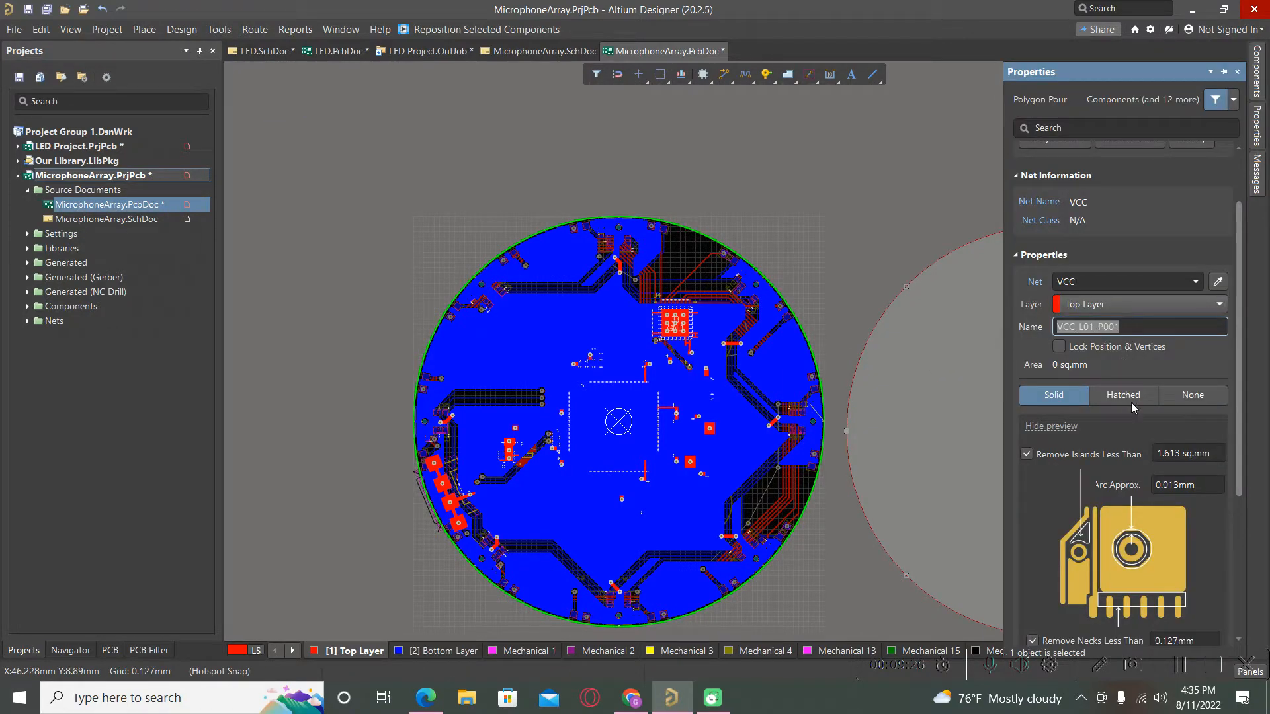
{"action": "scroll", "coordinate": [1151, 416], "scroll_direction": "down", "scroll_amount": 2}
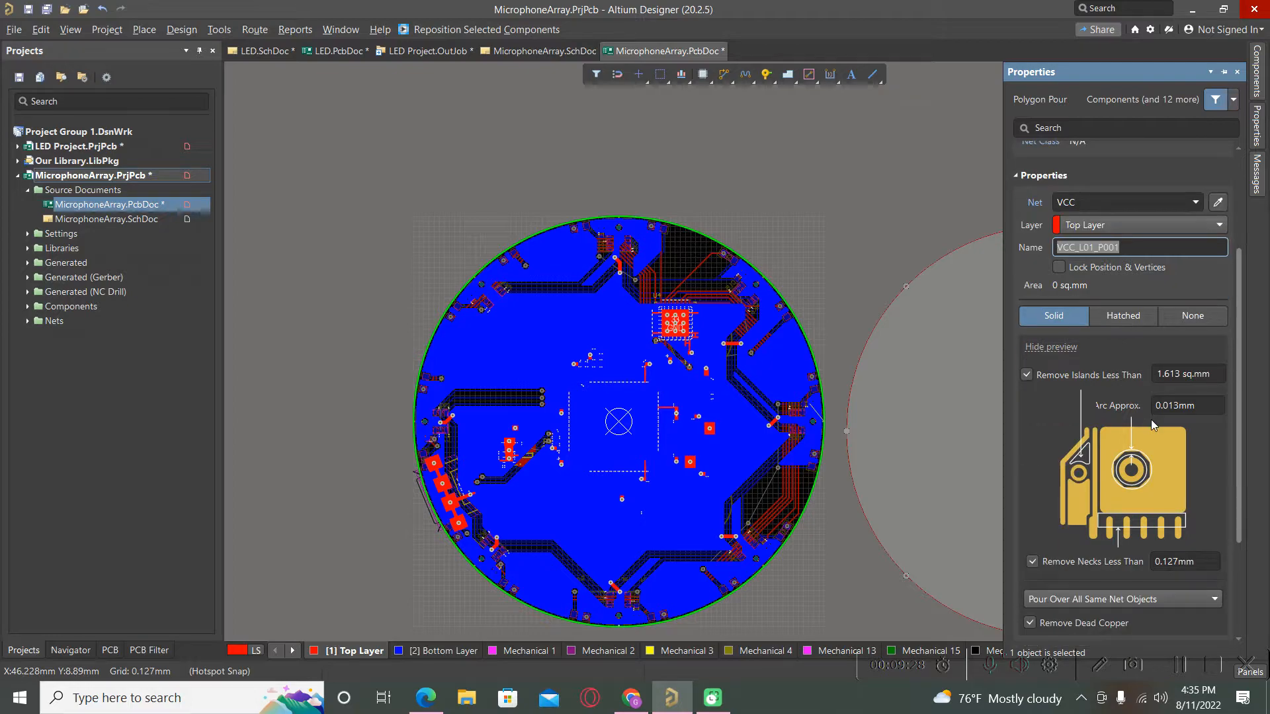
{"action": "scroll", "coordinate": [1150, 419], "scroll_direction": "down", "scroll_amount": 1}
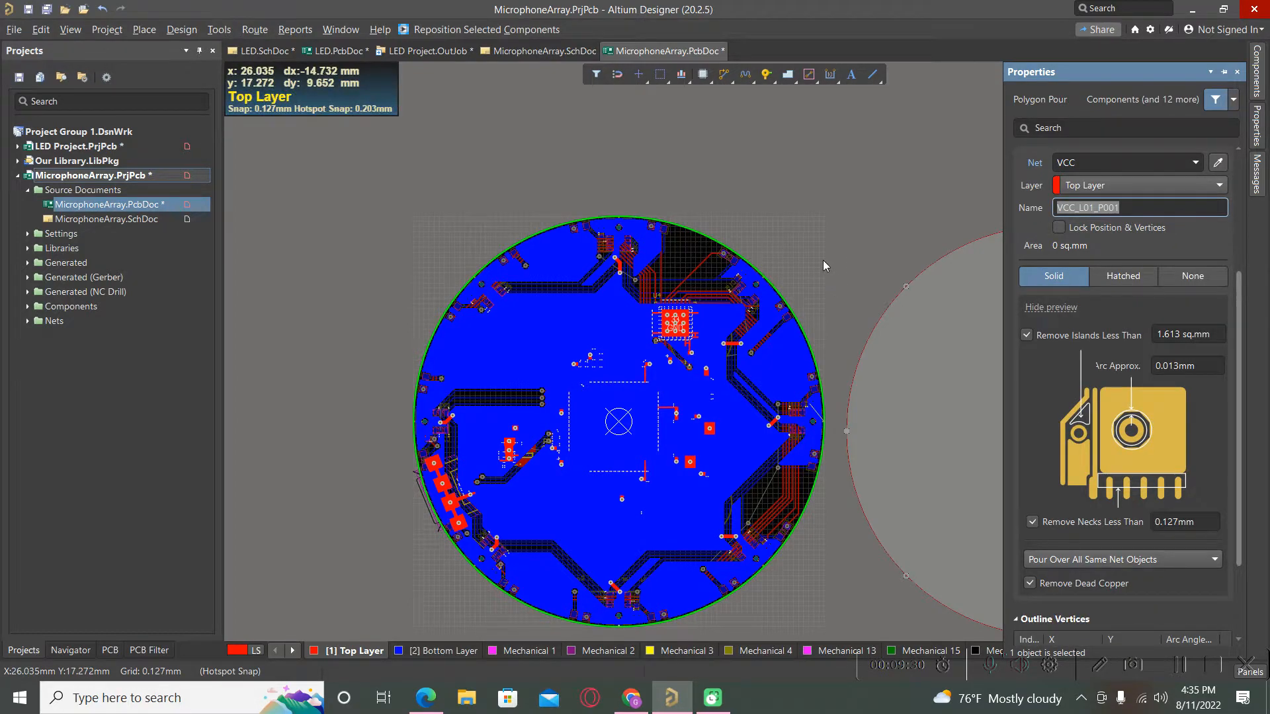
{"action": "left_click", "coordinate": [907, 212]}
{"action": "left_click", "coordinate": [939, 355]}
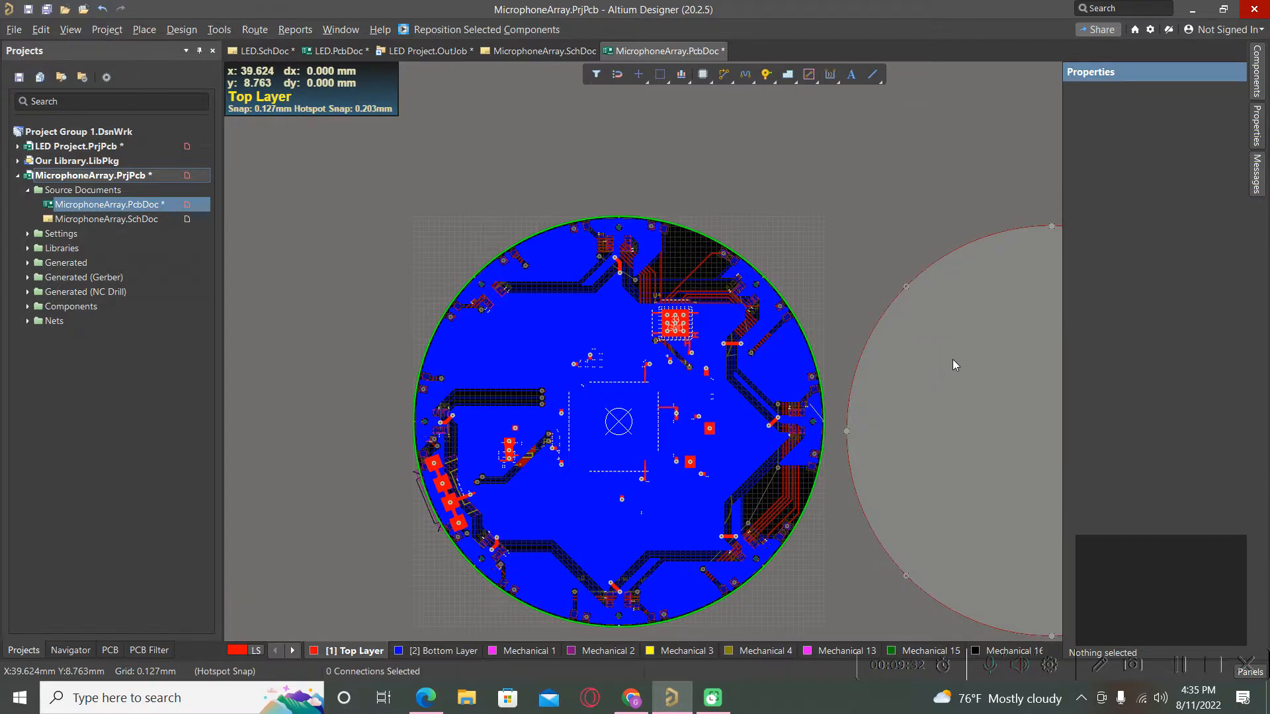
{"action": "left_click_drag", "start_coordinate": [953, 361], "coordinate": [415, 424]}
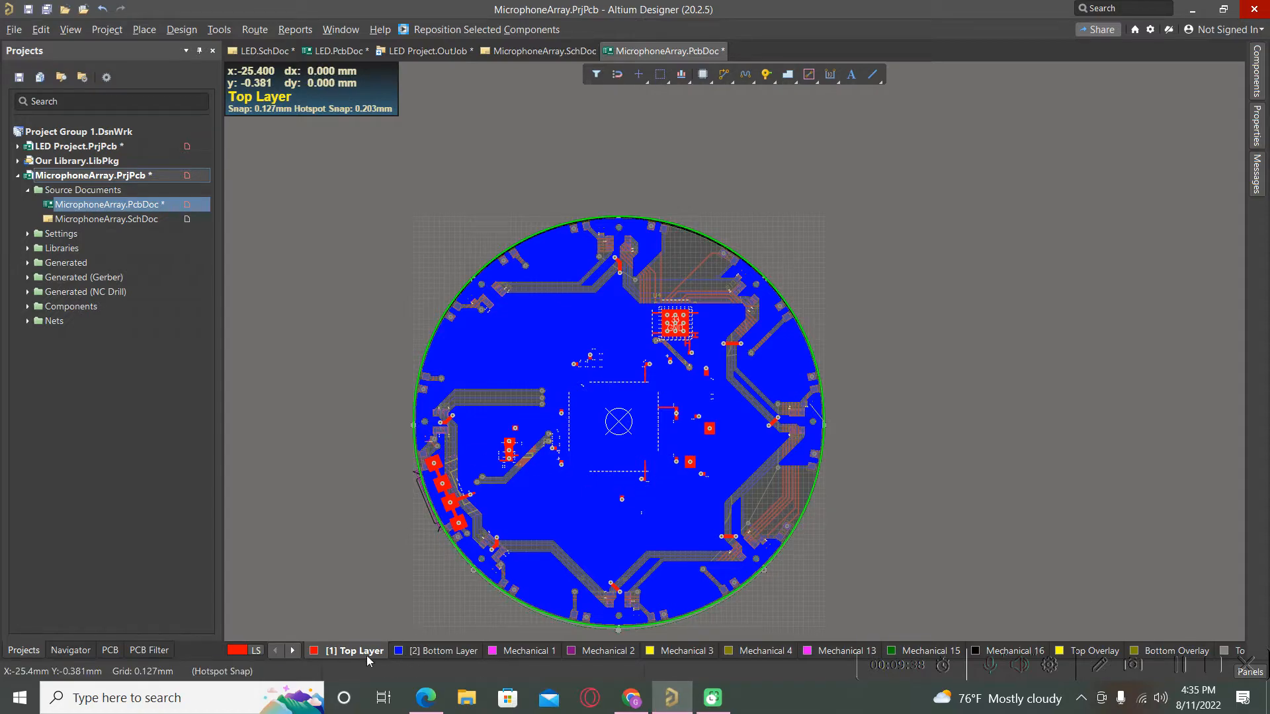
- Repour all polygons with the VCC polygon over the board, and bring the Top Layer to the front
{"action": "left_click", "coordinate": [219, 30]}
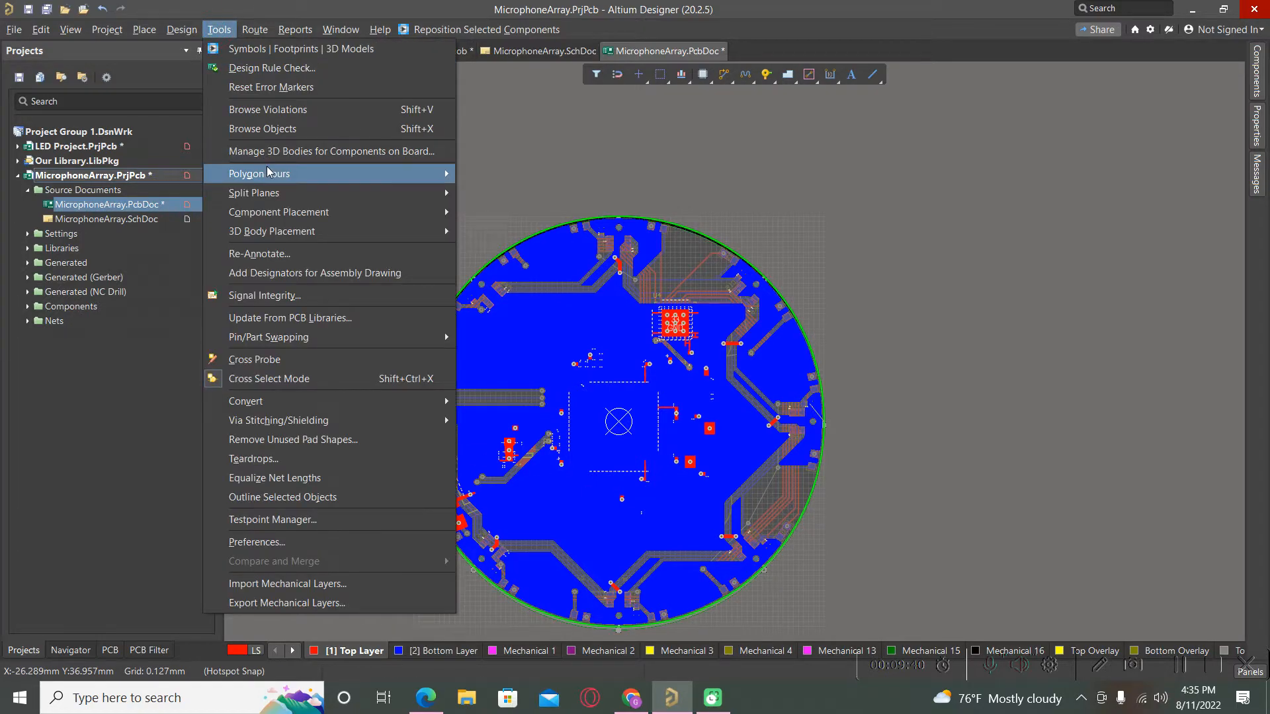
{"action": "mouse_move", "coordinate": [271, 174]}
{"action": "left_click", "coordinate": [529, 258]}
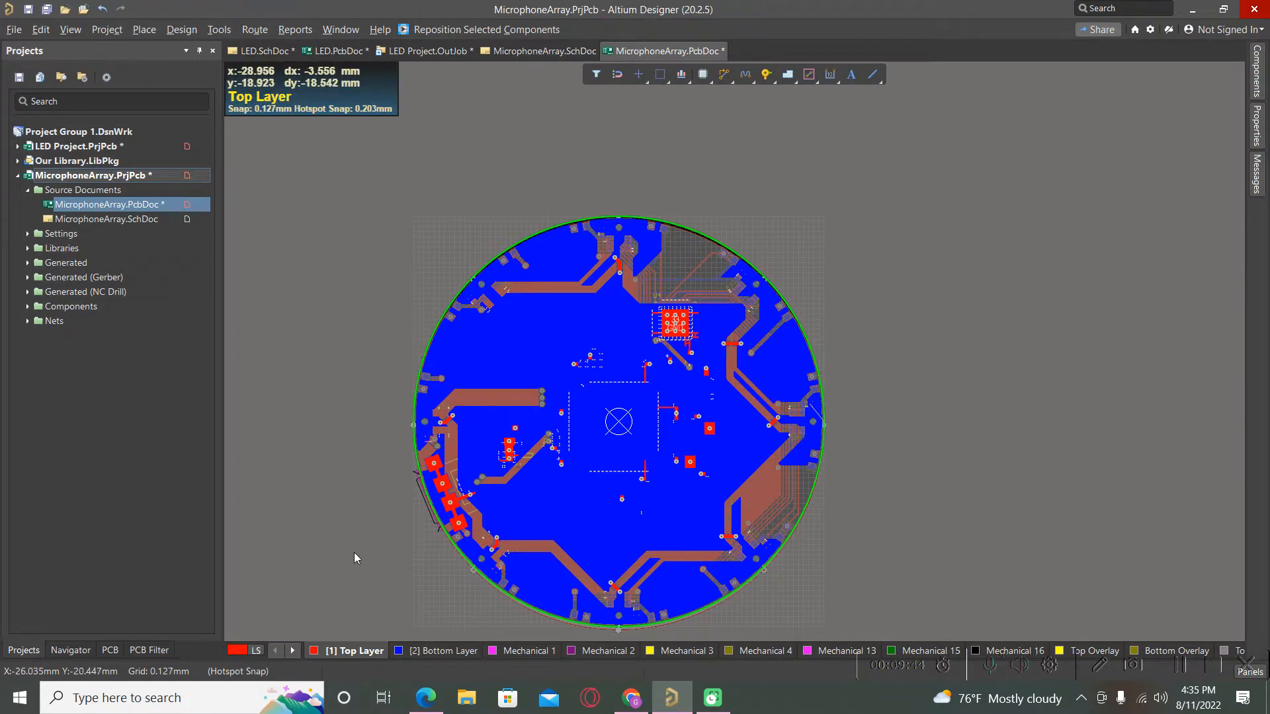
{"action": "left_click", "coordinate": [436, 652]}
{"action": "left_click", "coordinate": [358, 652]}
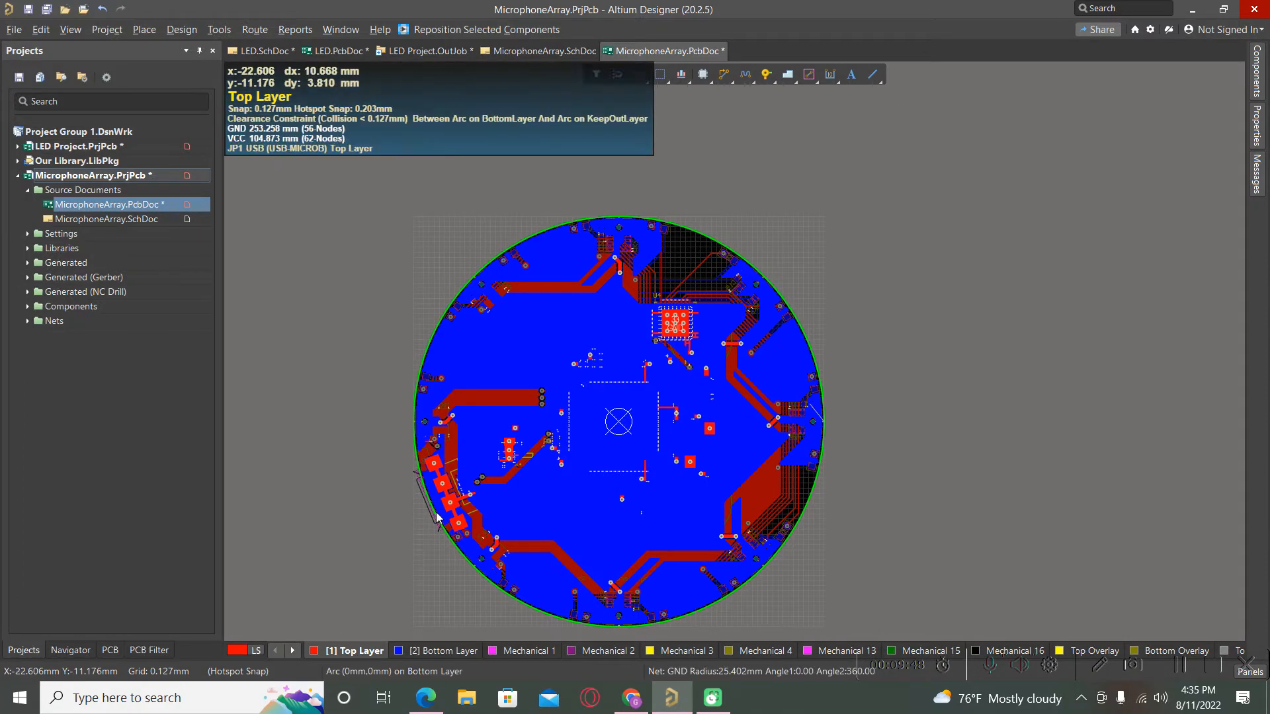
- Examine the poured copper on the Top Layer and the Bottom Layer one at a time in single layer mode
{"action": "key", "text": "shift+s"}
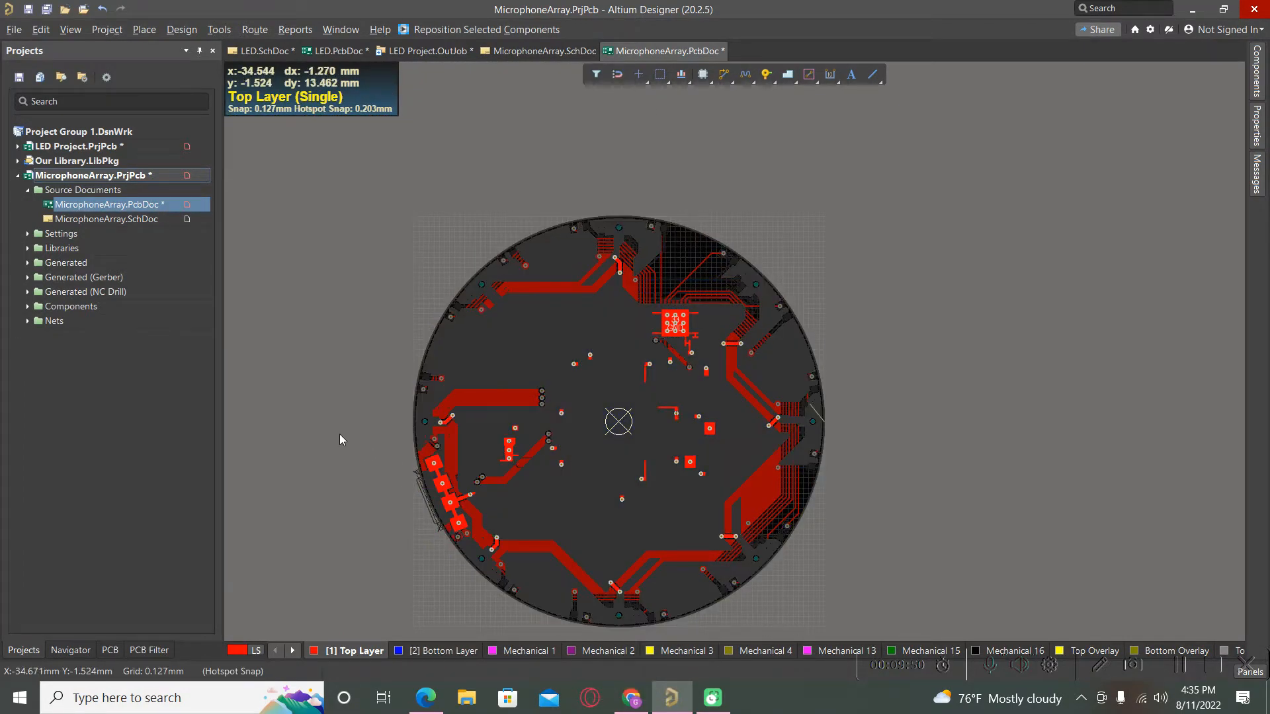
{"action": "key", "text": "shift+s"}
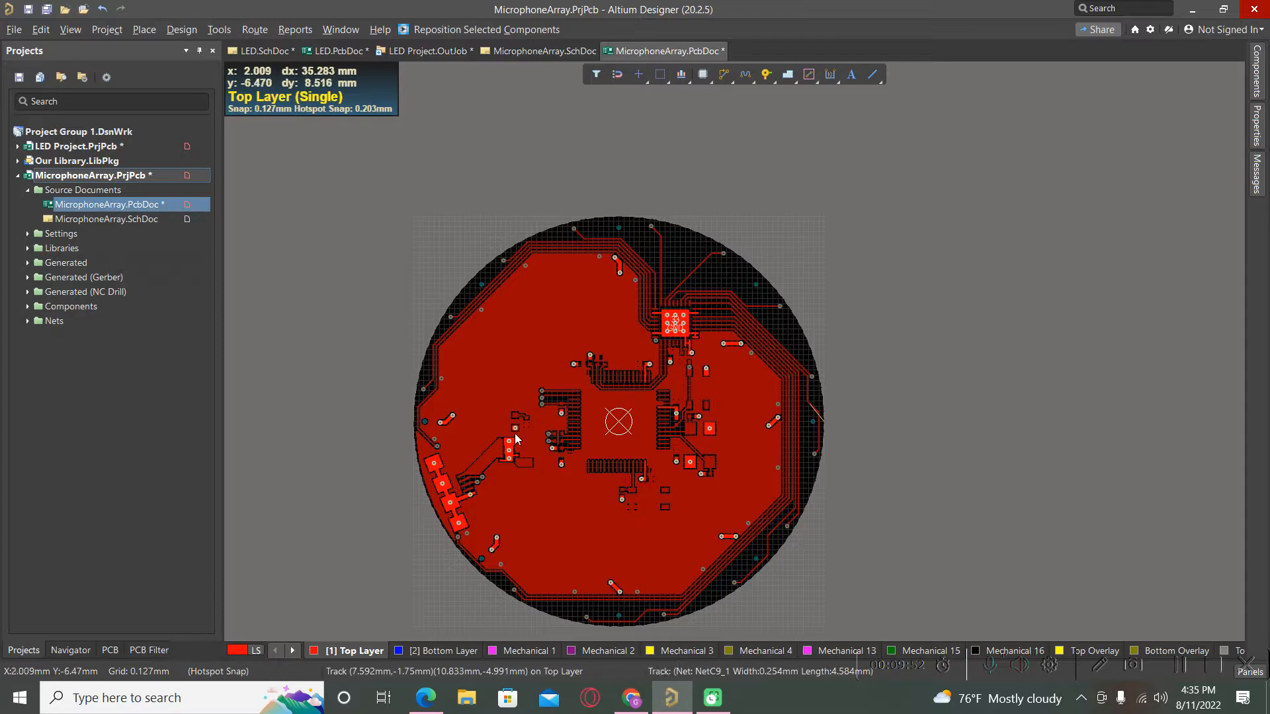
{"action": "scroll", "coordinate": [446, 360], "scroll_direction": "up", "scroll_amount": 2, "text": "ctrl"}
{"action": "scroll", "coordinate": [574, 305], "scroll_direction": "up", "scroll_amount": 1, "text": "ctrl"}
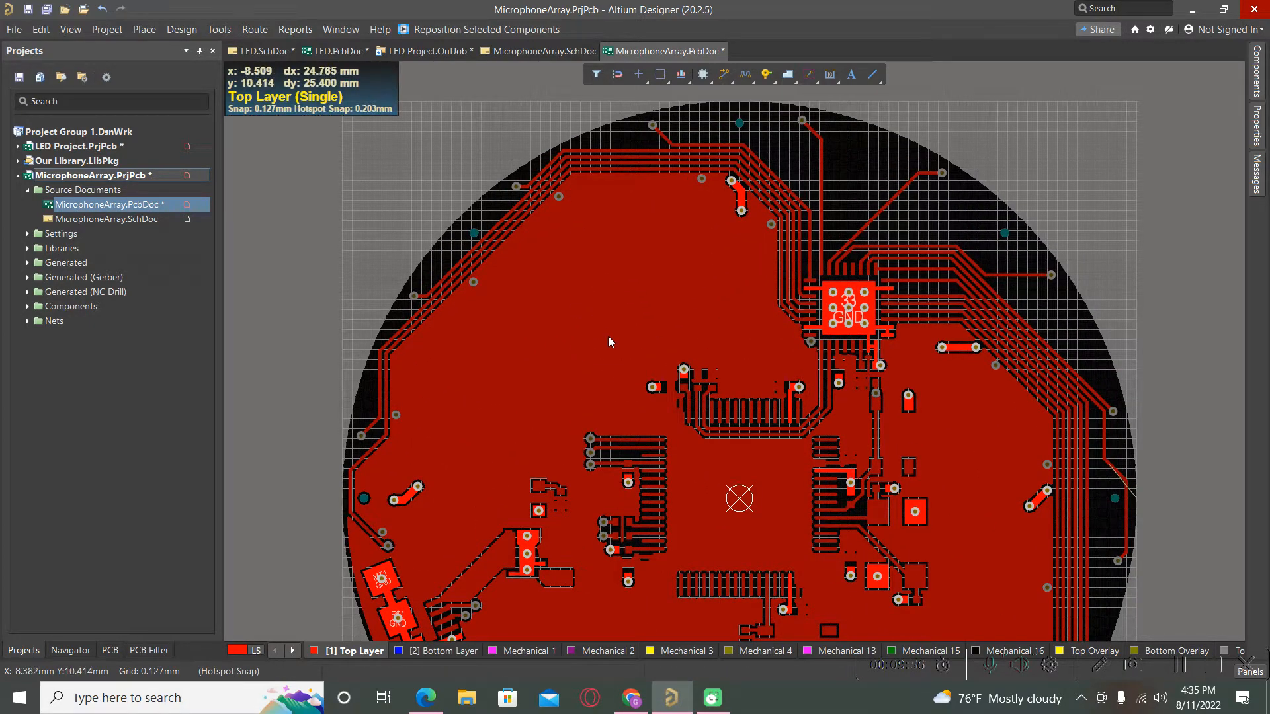
{"action": "left_click", "coordinate": [434, 658]}
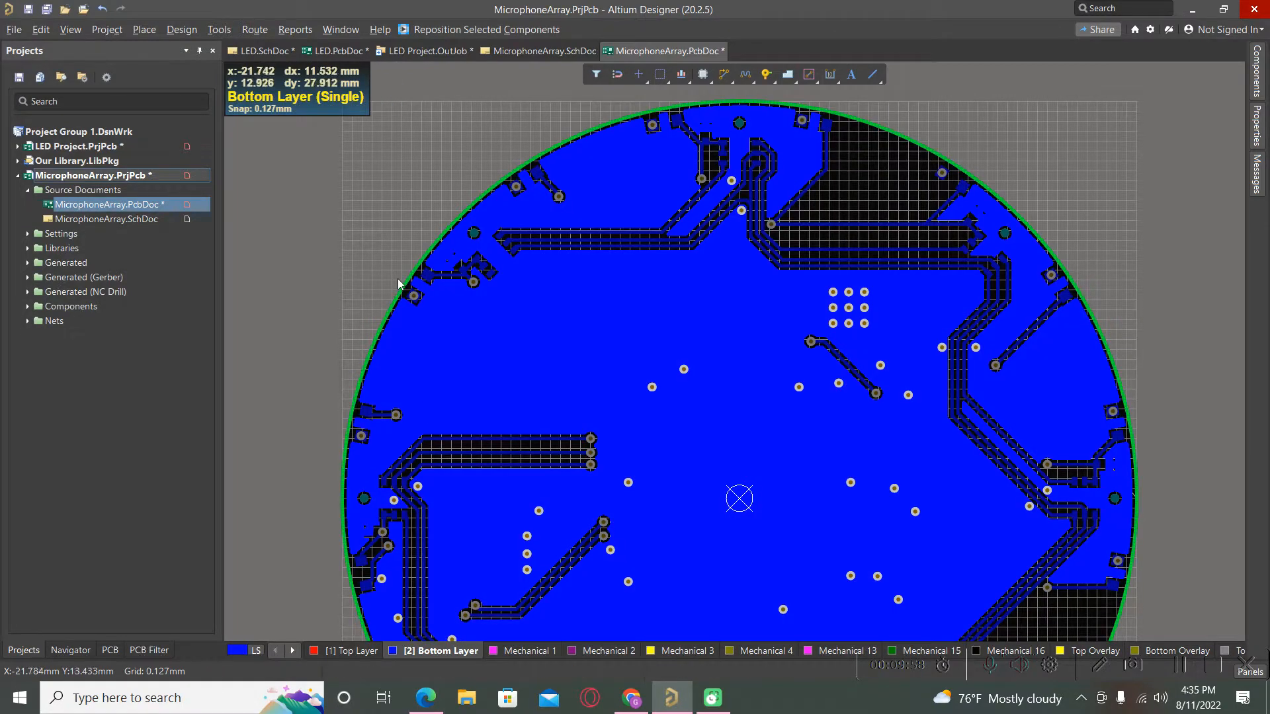
{"action": "scroll", "coordinate": [403, 294], "scroll_direction": "down", "scroll_amount": 4, "text": "ctrl"}
{"action": "scroll", "coordinate": [607, 408], "scroll_direction": "up", "scroll_amount": 1, "text": "ctrl"}
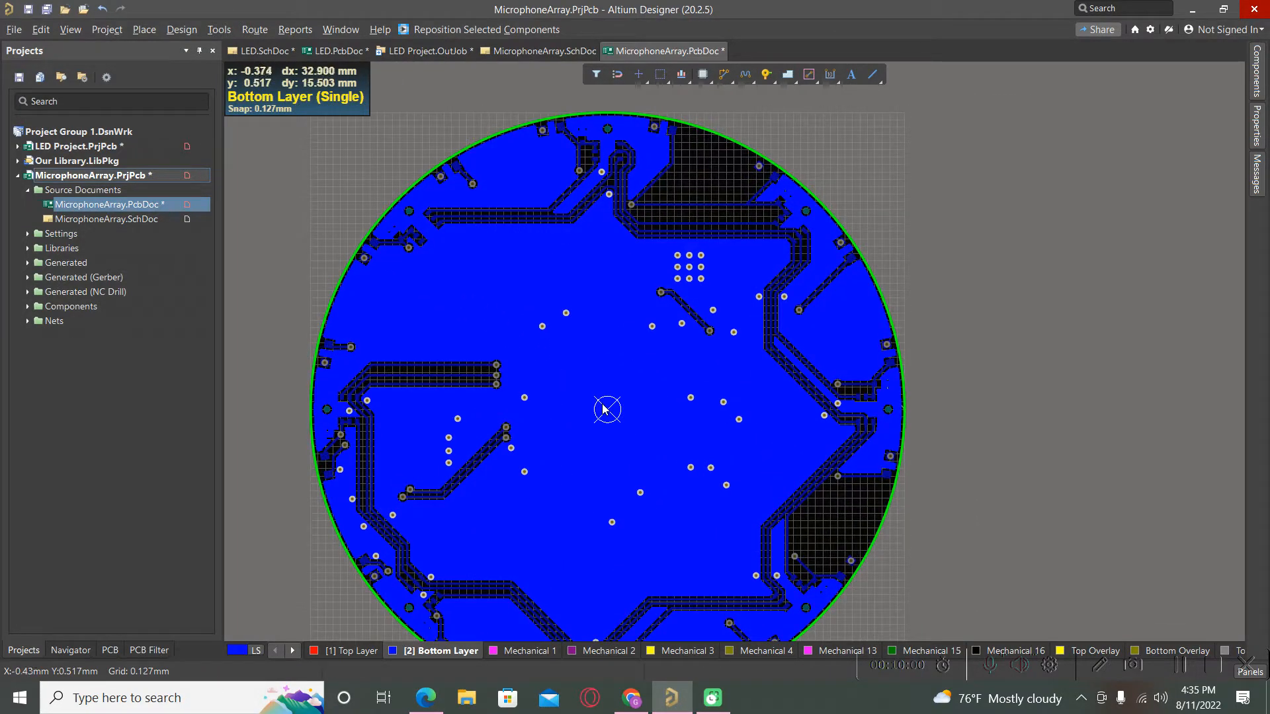
{"action": "scroll", "coordinate": [636, 368], "scroll_direction": "down", "scroll_amount": 1, "text": "ctrl"}
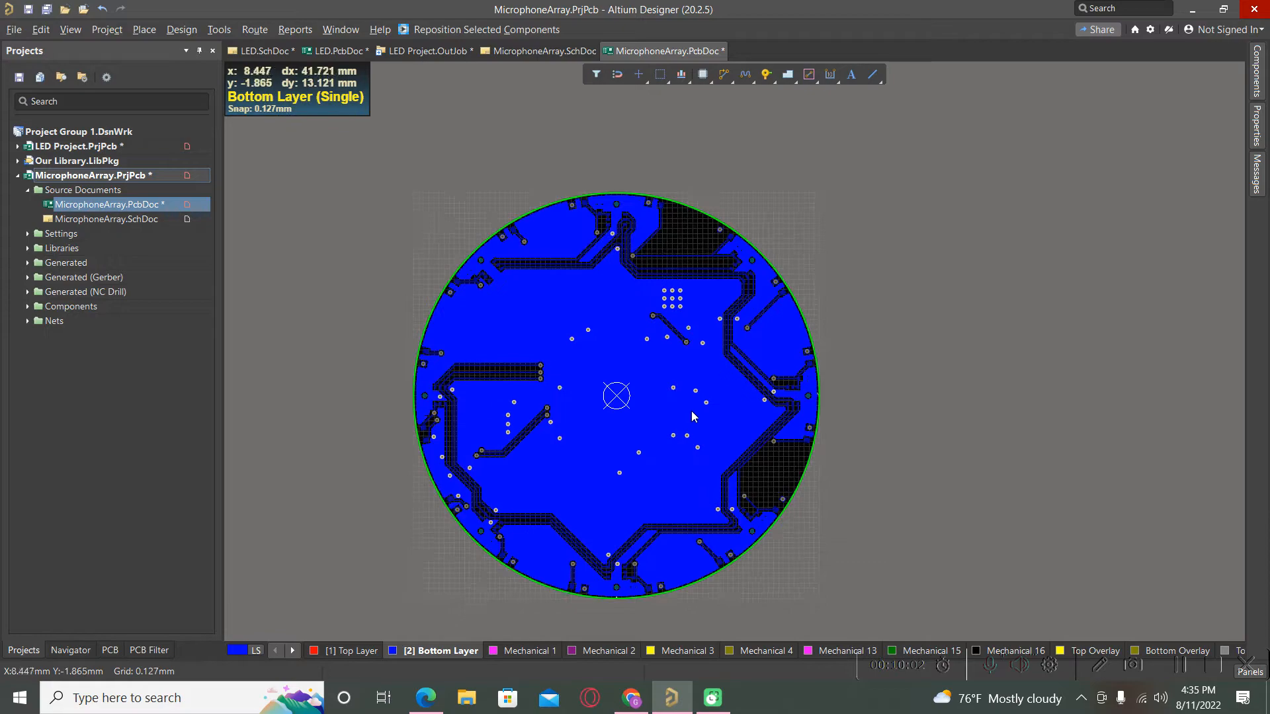
- Delete the GND polygon from the Bottom Layer and the VCC polygon from the Top Layer
{"action": "left_click", "coordinate": [926, 449]}
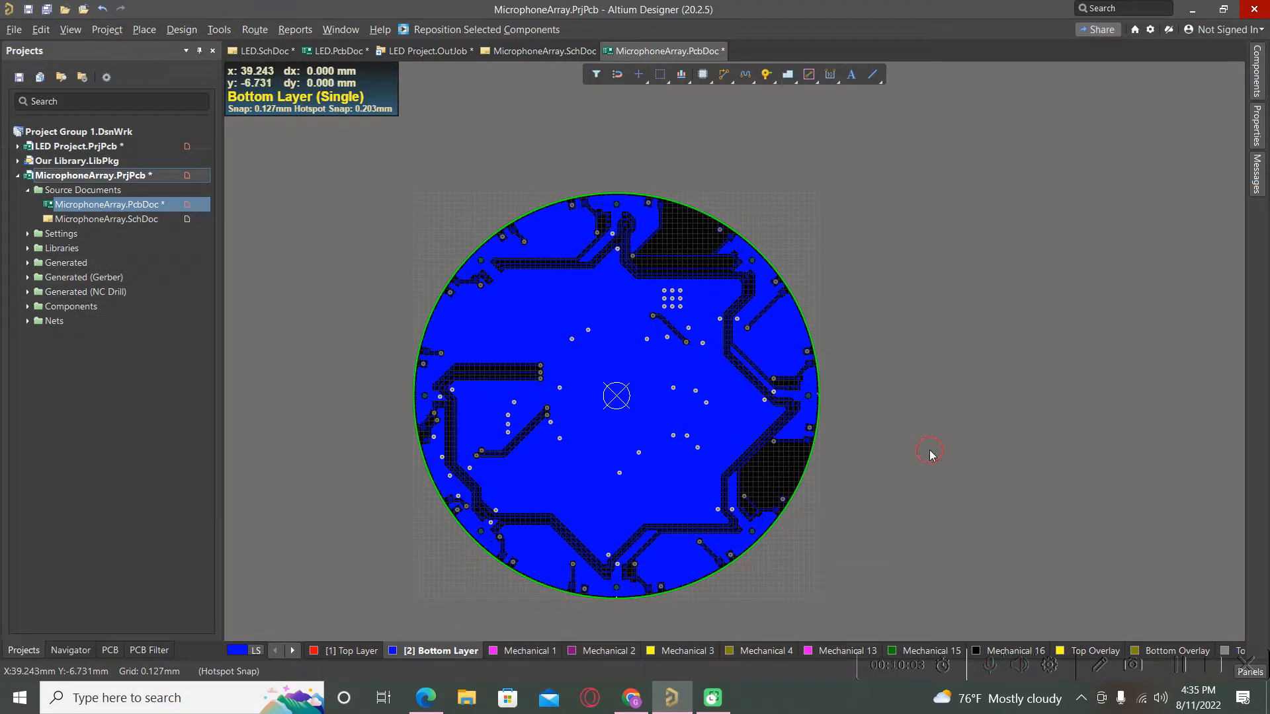
{"action": "left_click", "coordinate": [604, 361]}
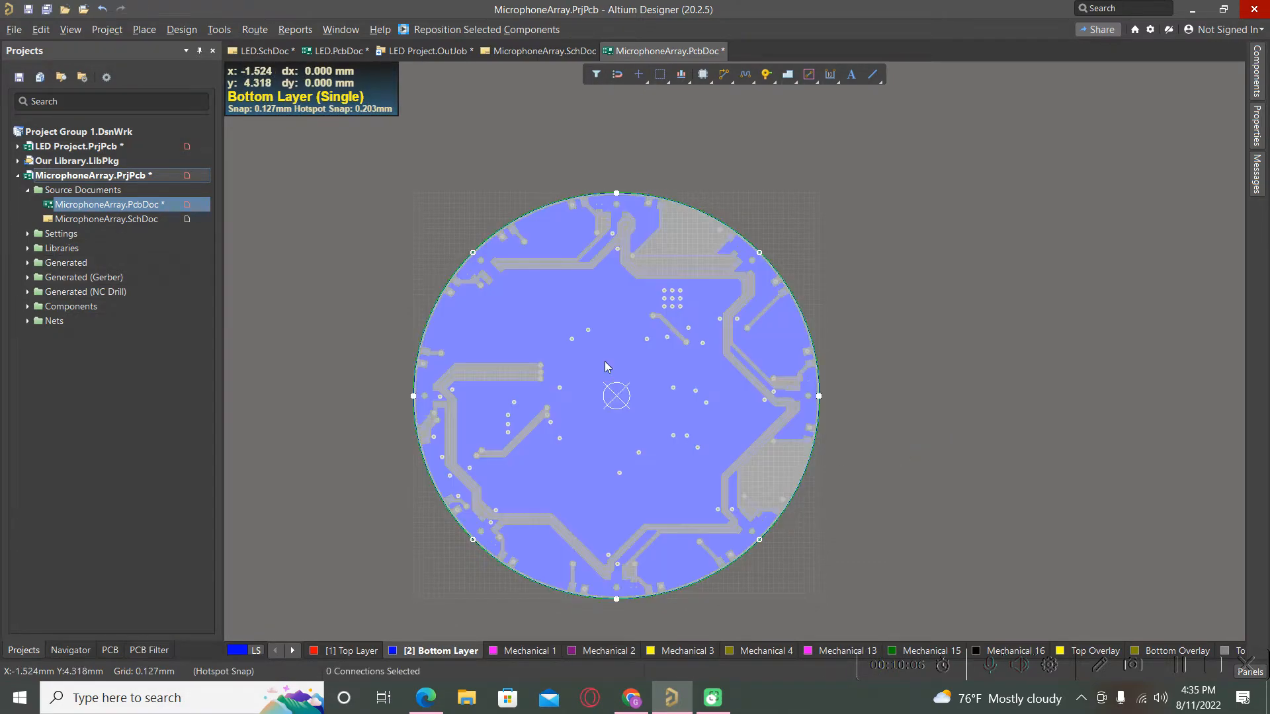
{"action": "key", "text": "Delete"}
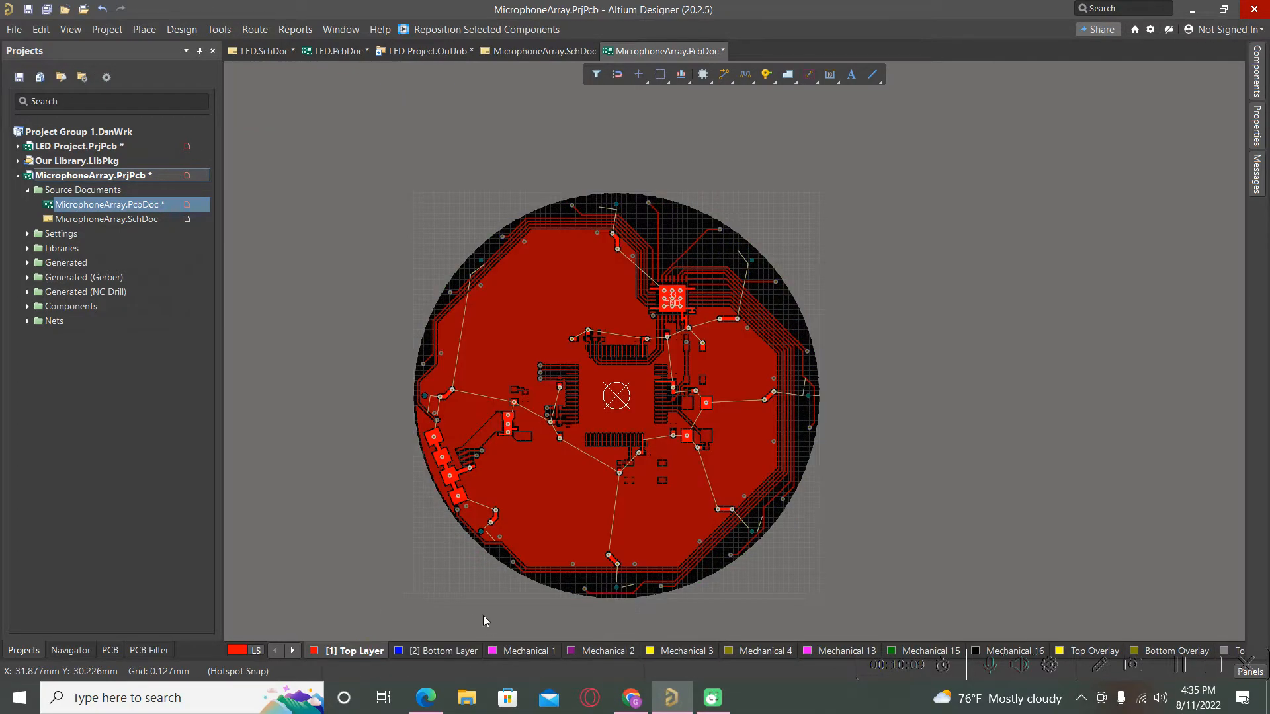
{"action": "left_click", "coordinate": [503, 320]}
{"action": "key", "text": "Delete"}
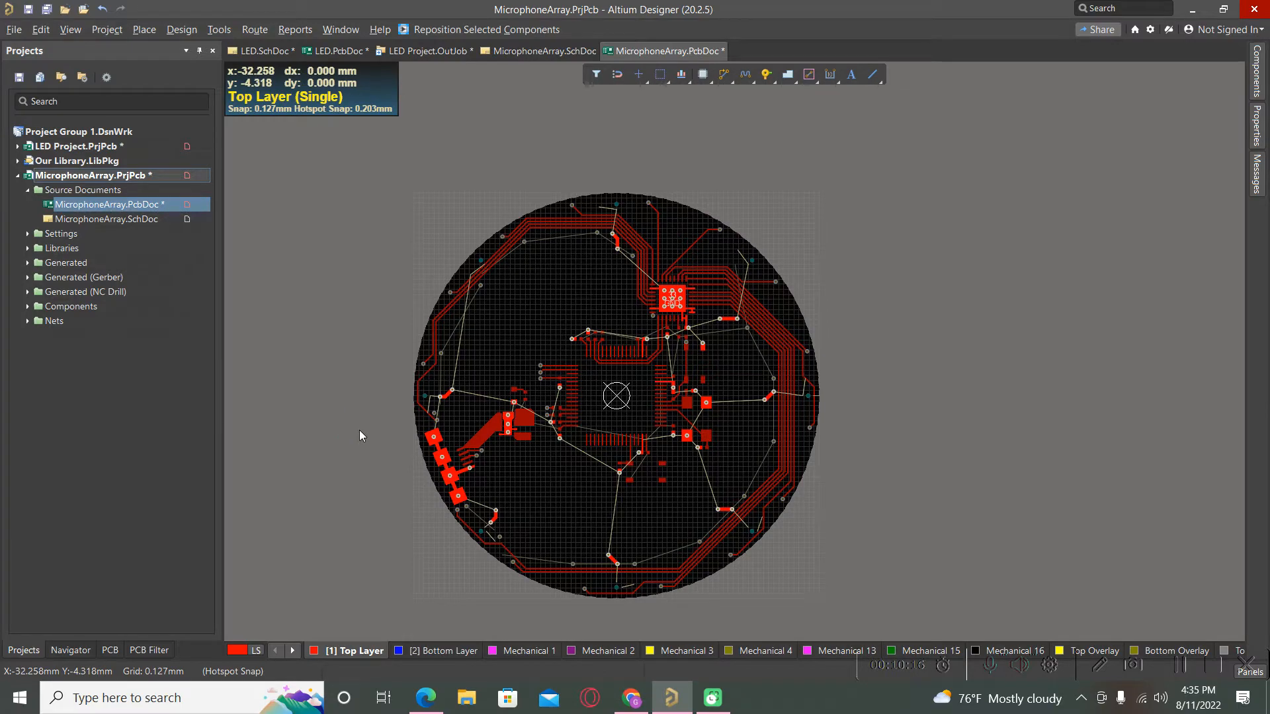
- Leave single layer mode so that all board layers are displayed together
{"action": "key", "text": "shift+s"}
{"action": "key", "text": "shift+s"}
{"action": "key", "text": "shift+s"}
{"action": "key", "text": "shift+s"}
{"action": "key", "text": "shift+s"}
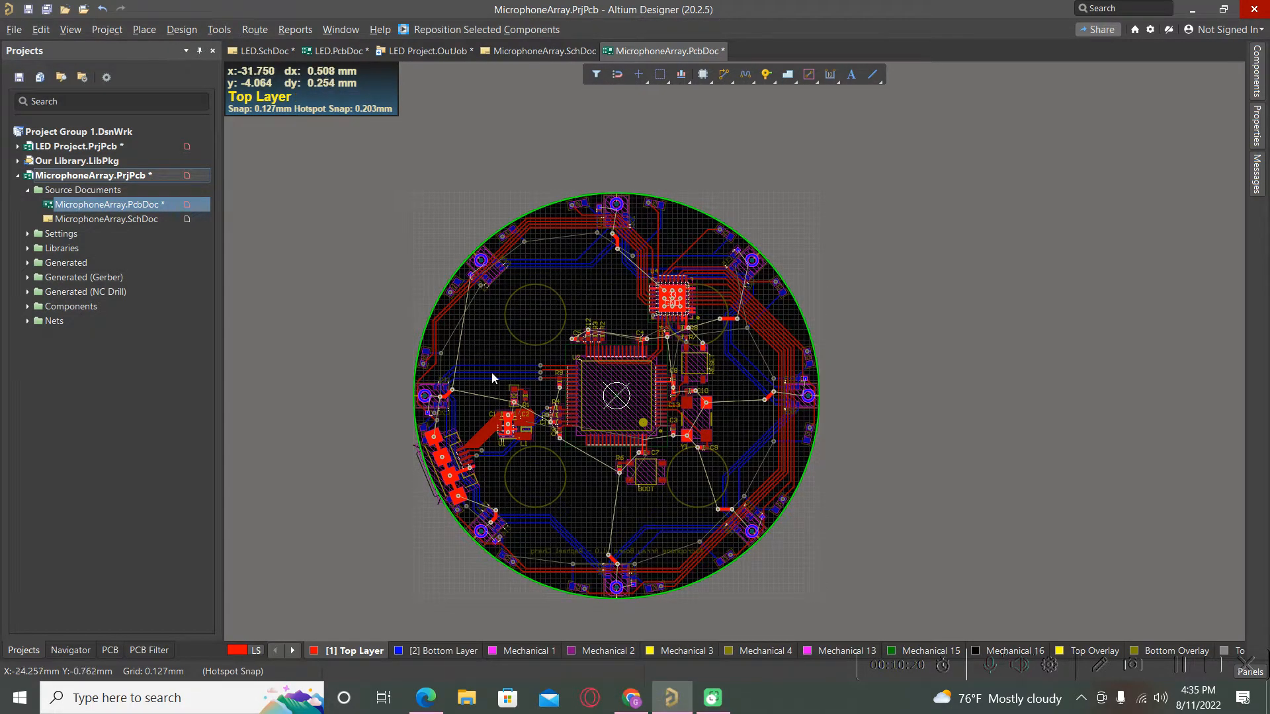
- Delete the Bottom Layer GND arc that runs along the board outline, keeping the Keep-Out Layer arc
{"action": "scroll", "coordinate": [446, 334], "scroll_direction": "up", "scroll_amount": 1, "text": "ctrl"}
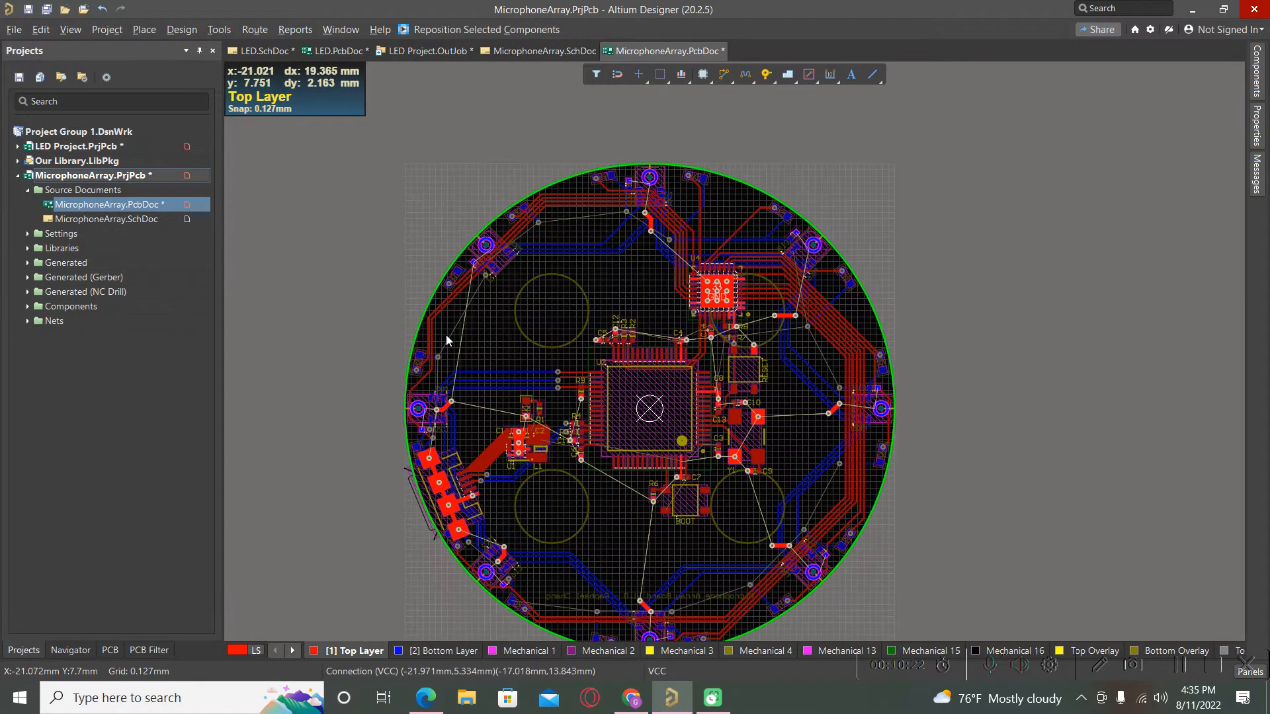
{"action": "scroll", "coordinate": [446, 334], "scroll_direction": "up", "scroll_amount": 4, "text": "ctrl"}
{"action": "left_click", "coordinate": [400, 345]}
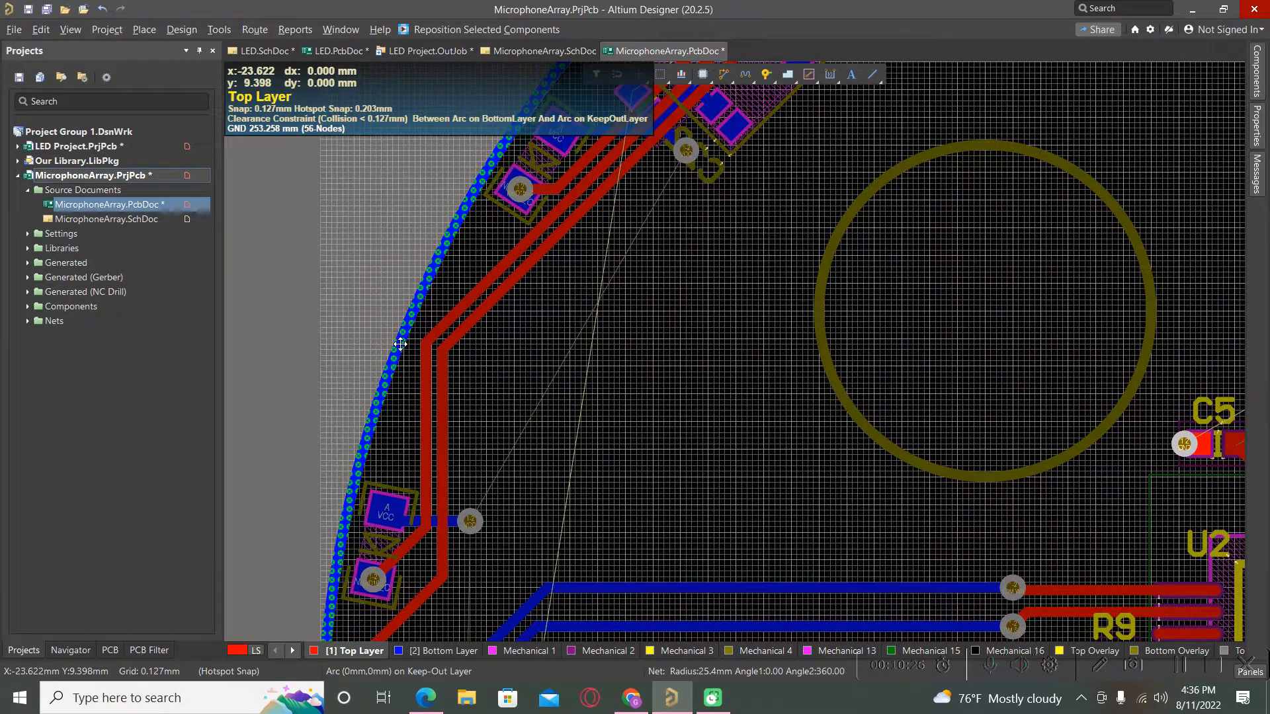
{"action": "key", "text": "Delete"}
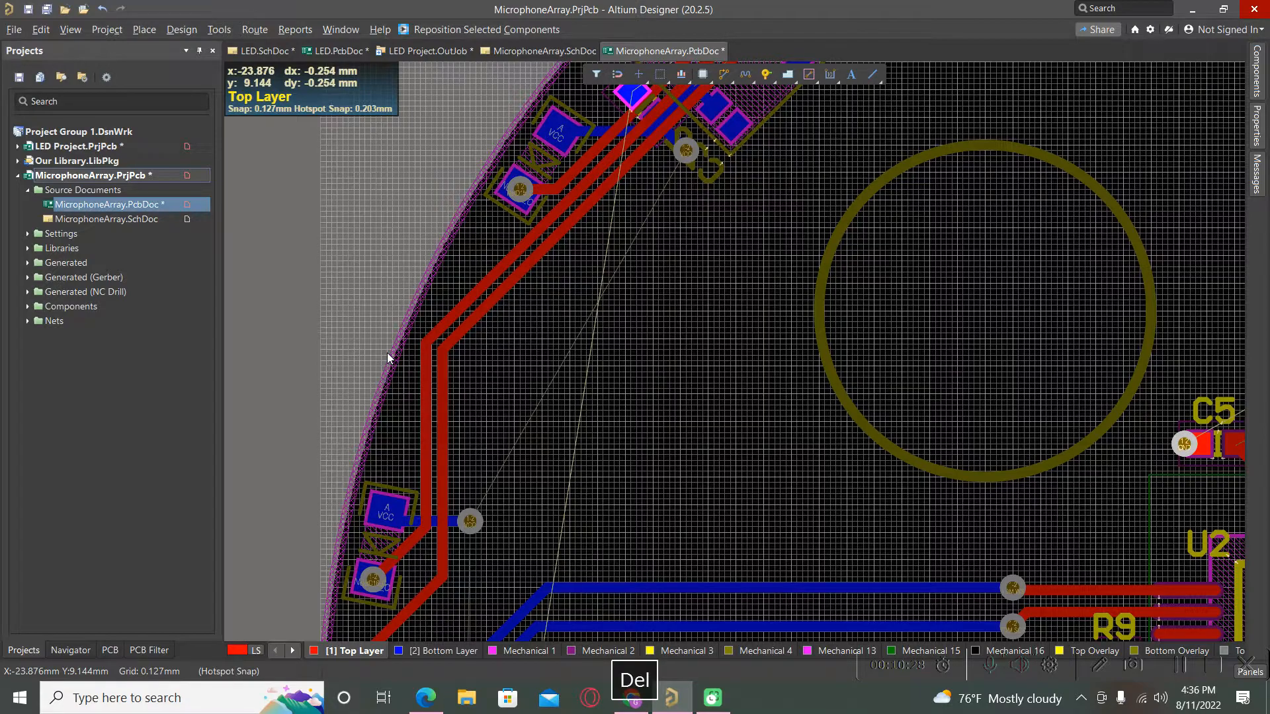
- Copy the circular Keep-Out Layer arc on the board outline, using a point on the arc as reference
{"action": "scroll", "coordinate": [384, 351], "scroll_direction": "down", "scroll_amount": 4, "text": "ctrl"}
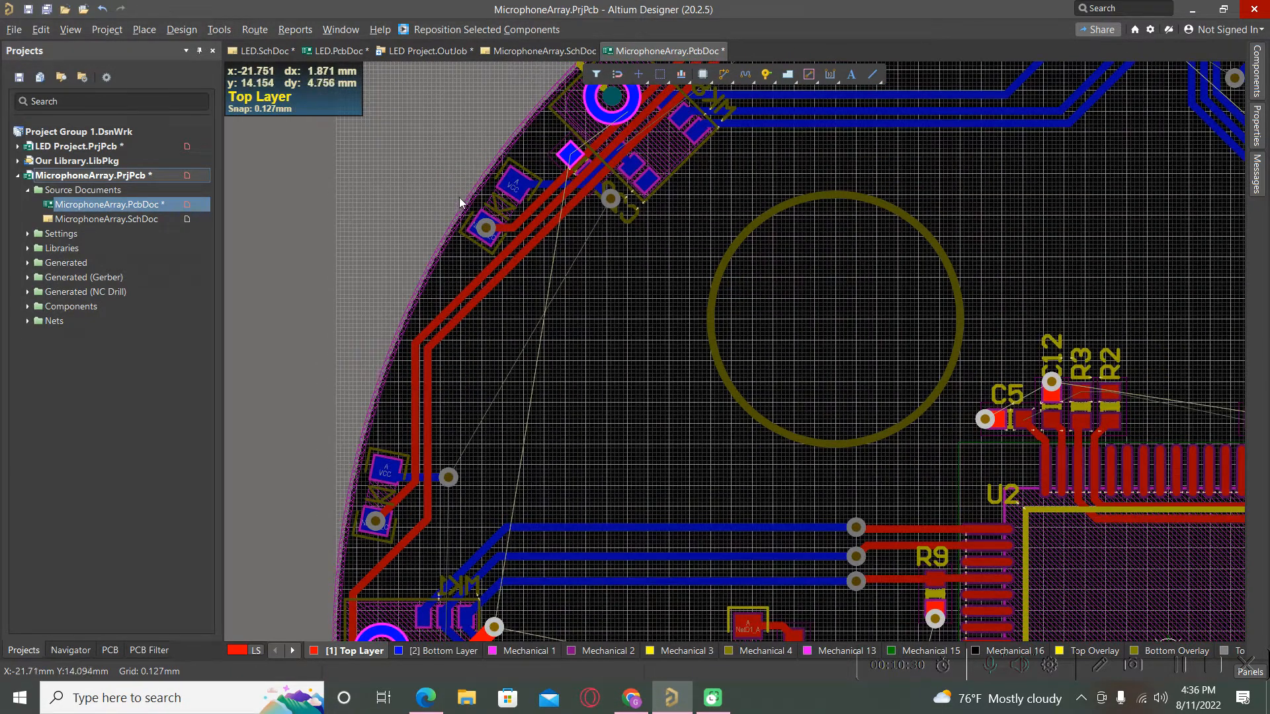
{"action": "scroll", "coordinate": [441, 234], "scroll_direction": "down", "scroll_amount": 2, "text": "ctrl"}
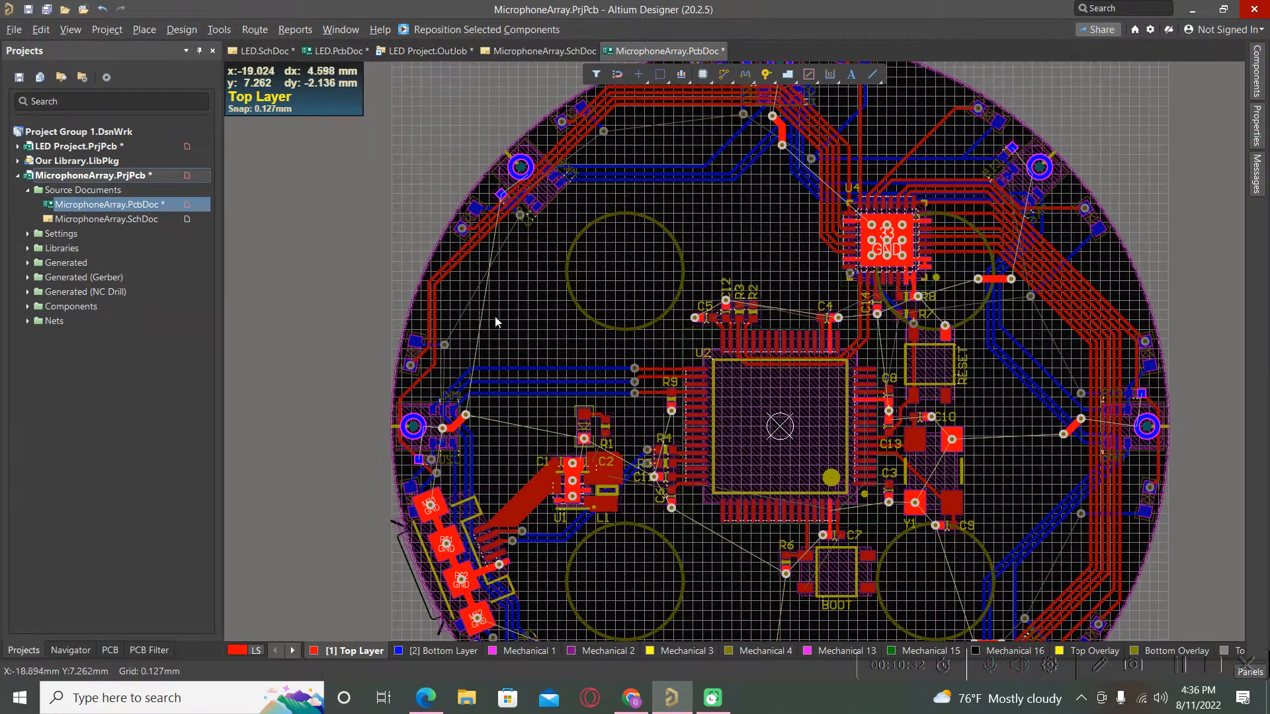
{"action": "scroll", "coordinate": [490, 313], "scroll_direction": "down", "scroll_amount": 1, "text": "ctrl"}
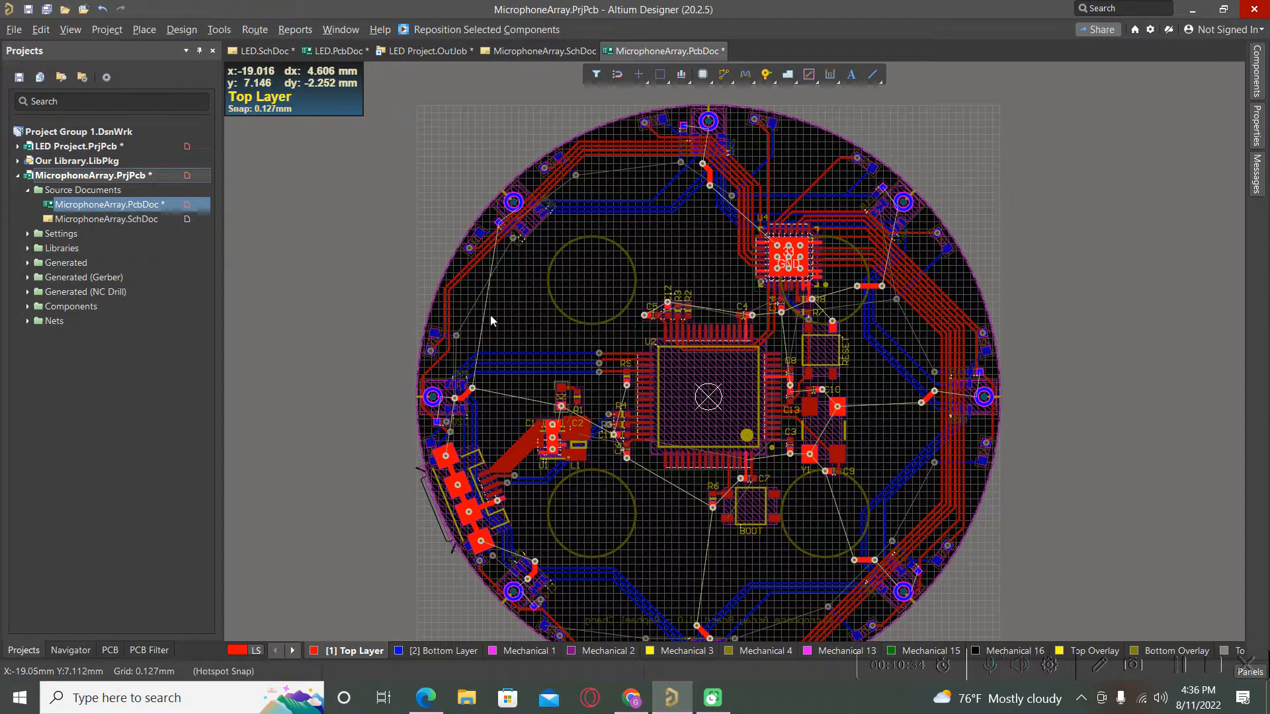
{"action": "scroll", "coordinate": [441, 273], "scroll_direction": "up", "scroll_amount": 5, "text": "ctrl"}
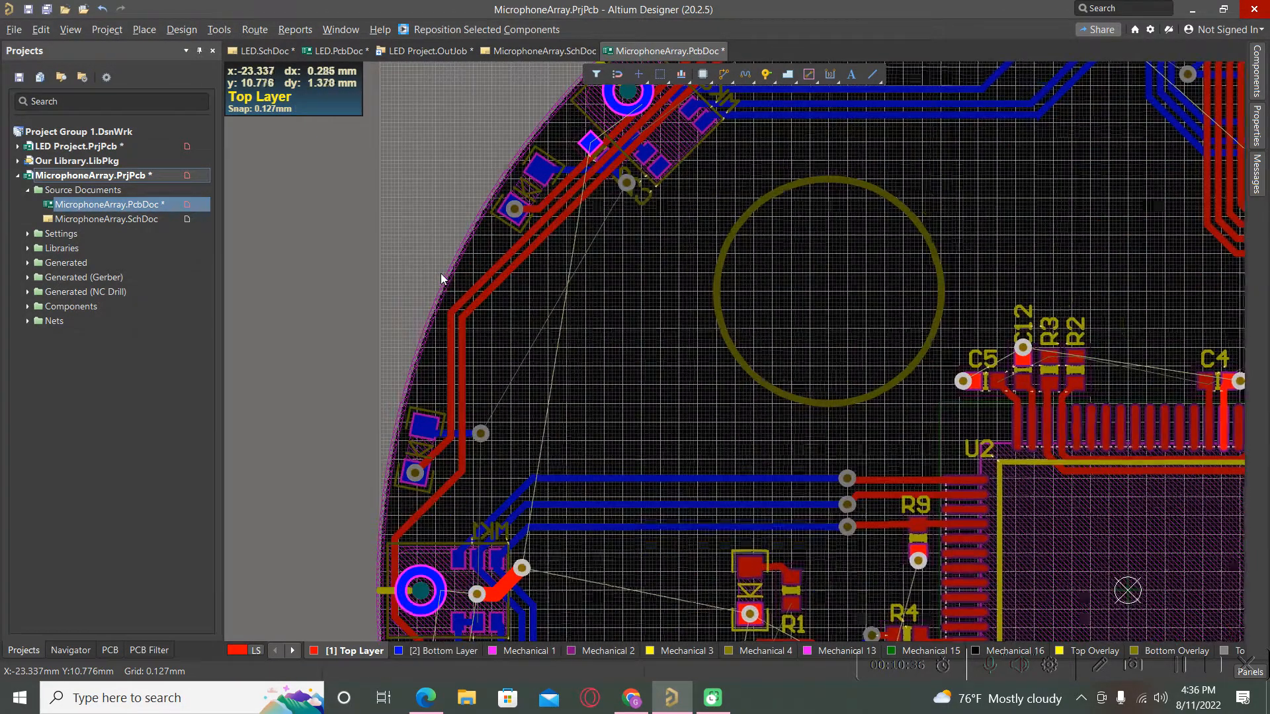
{"action": "left_click", "coordinate": [440, 311]}
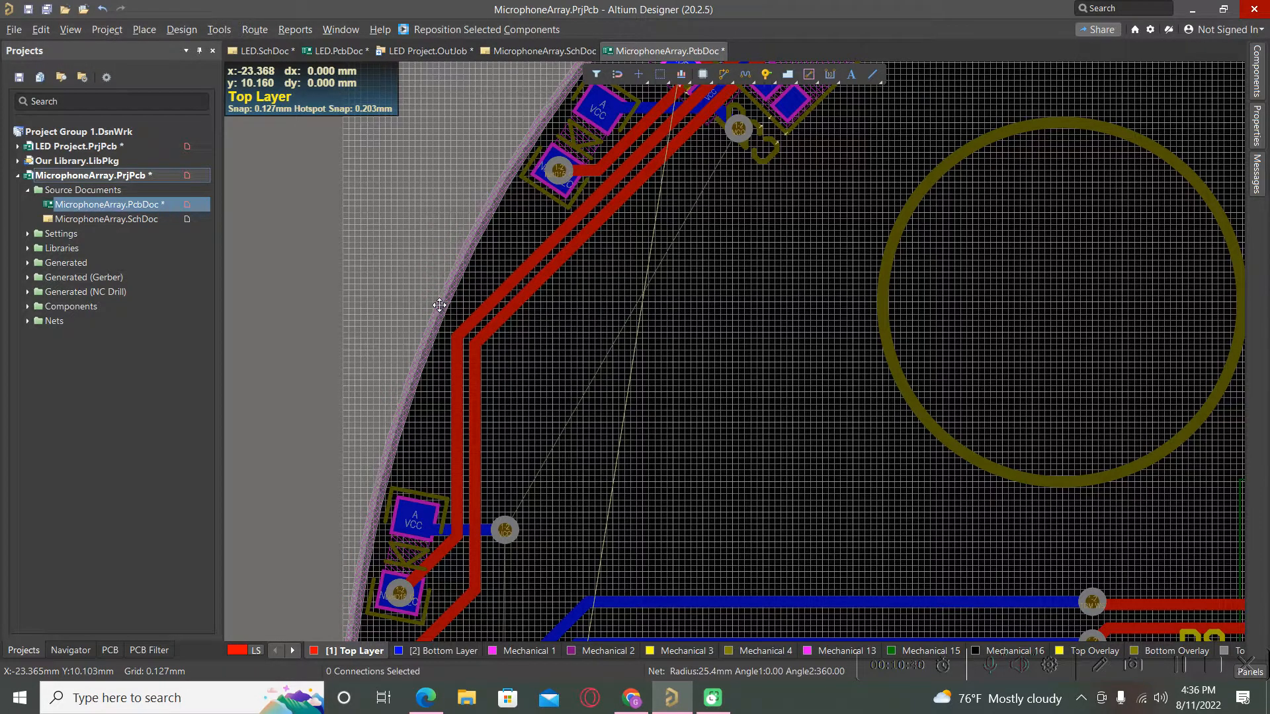
{"action": "key", "text": "ctrl+c"}
{"action": "left_click", "coordinate": [446, 303]}
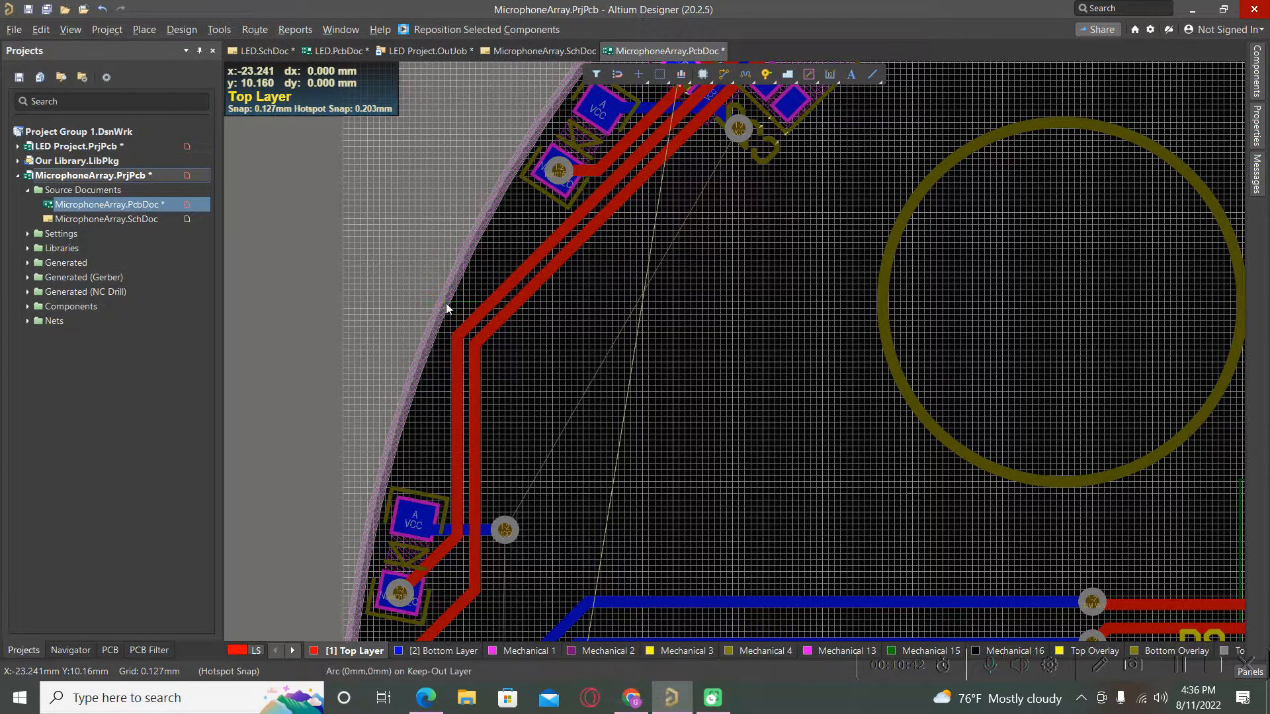
- Paste the copied Keep-Out Layer arc directly over the original arc on the board outline
{"action": "key", "text": "ctrl+v"}
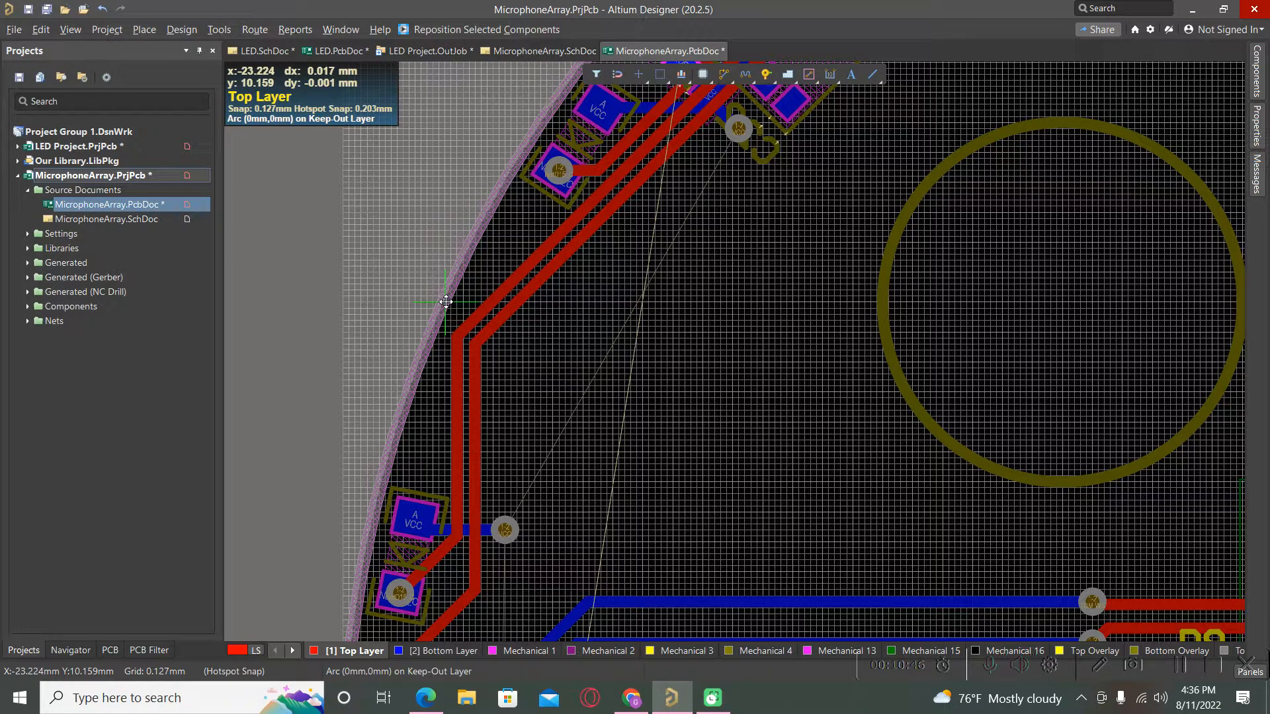
{"action": "left_click", "coordinate": [445, 302]}
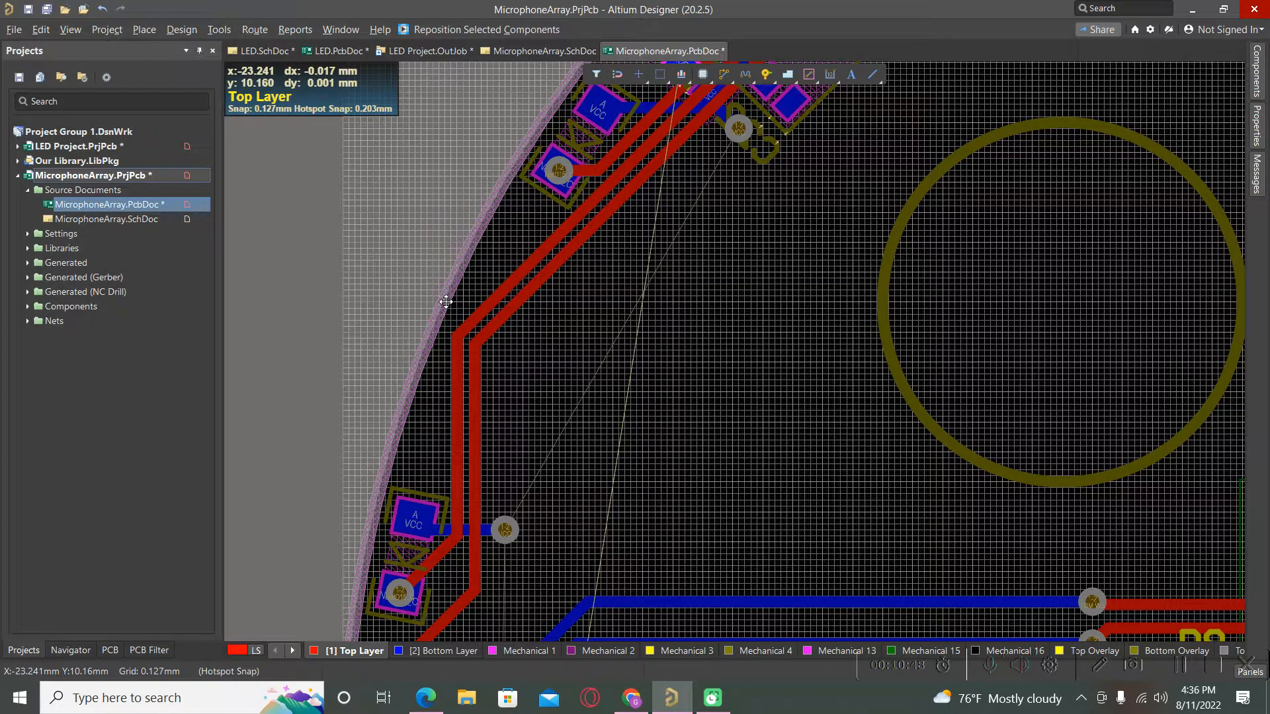
{"action": "left_click", "coordinate": [443, 301]}
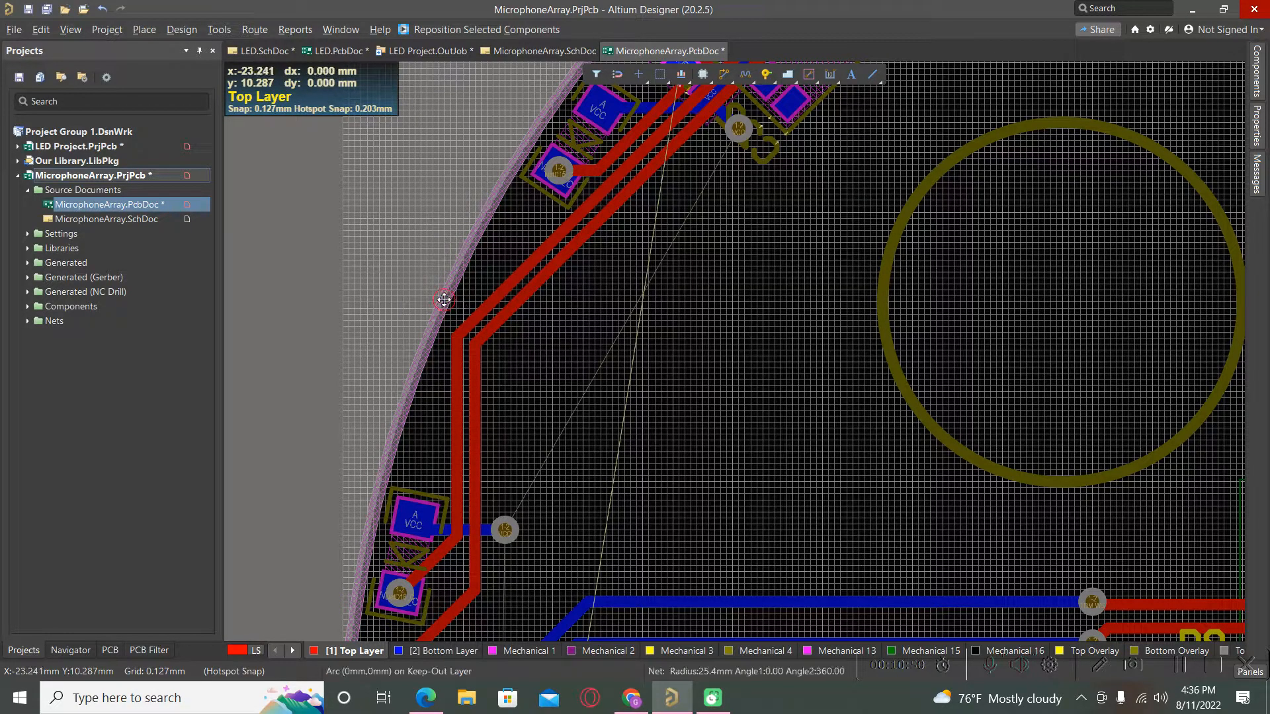
- Open the properties of the outline's Keep-Out arc and check which layers it can be restricted to
{"action": "double_click", "coordinate": [444, 300]}
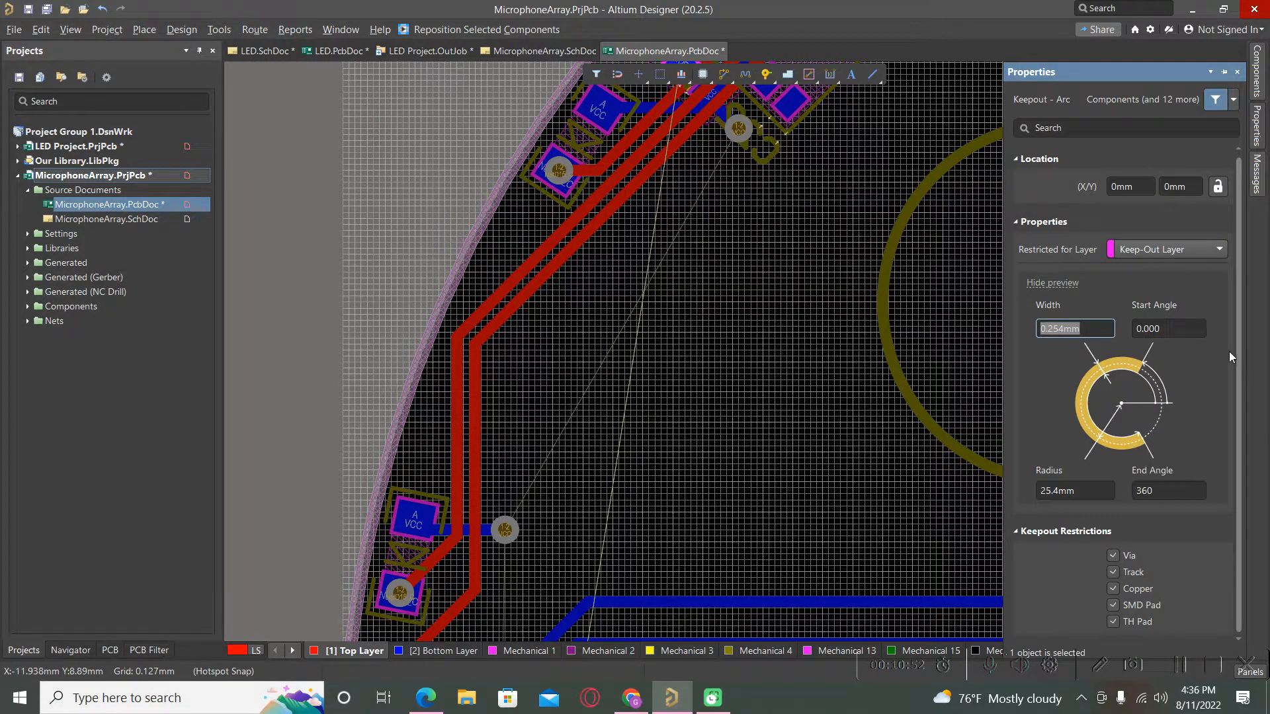
{"action": "left_click", "coordinate": [1207, 254]}
{"action": "left_click", "coordinate": [1205, 253]}
{"action": "left_click", "coordinate": [1205, 253]}
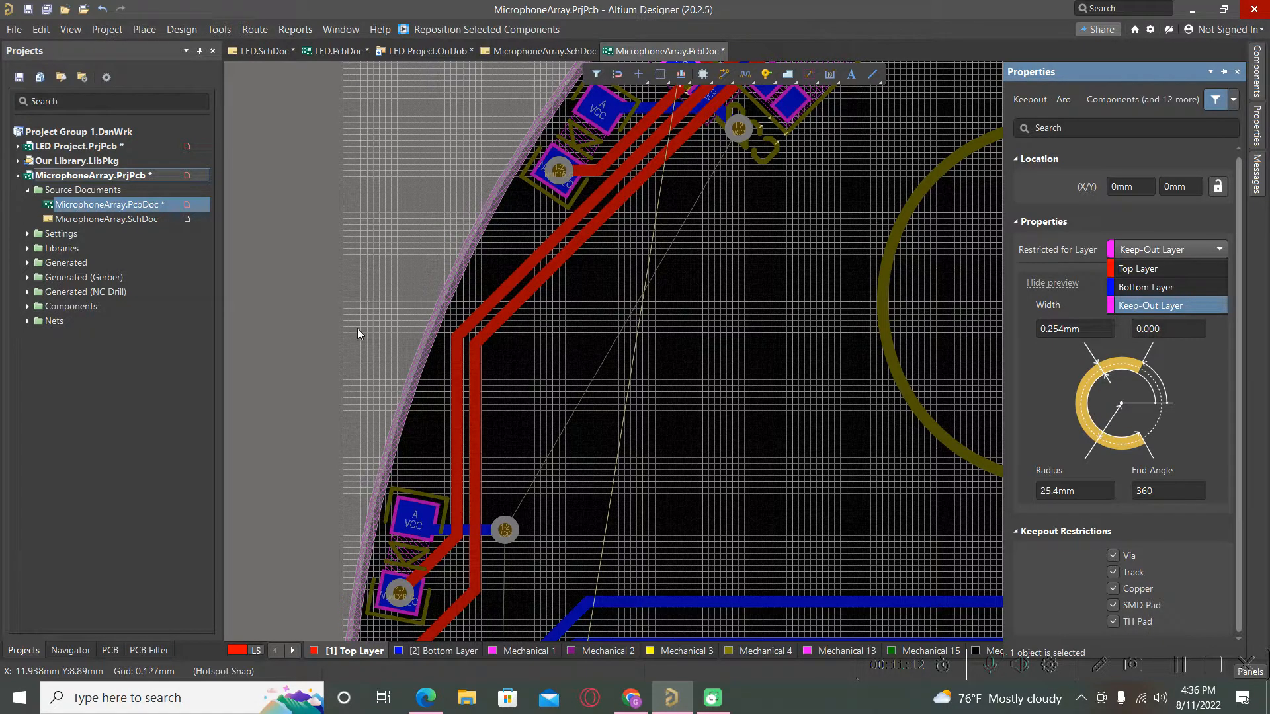
- Create a polygon from the selected Keep-Out arc on the board outline
{"action": "left_click", "coordinate": [223, 34]}
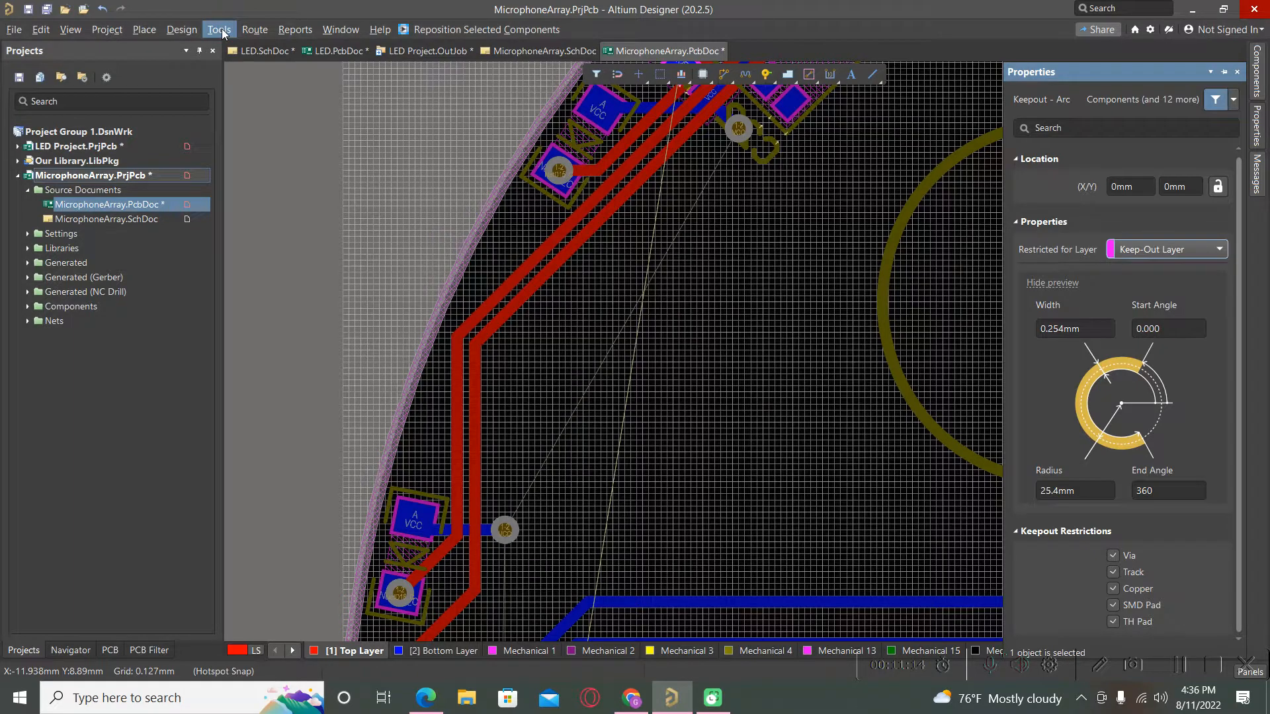
{"action": "left_click", "coordinate": [221, 31]}
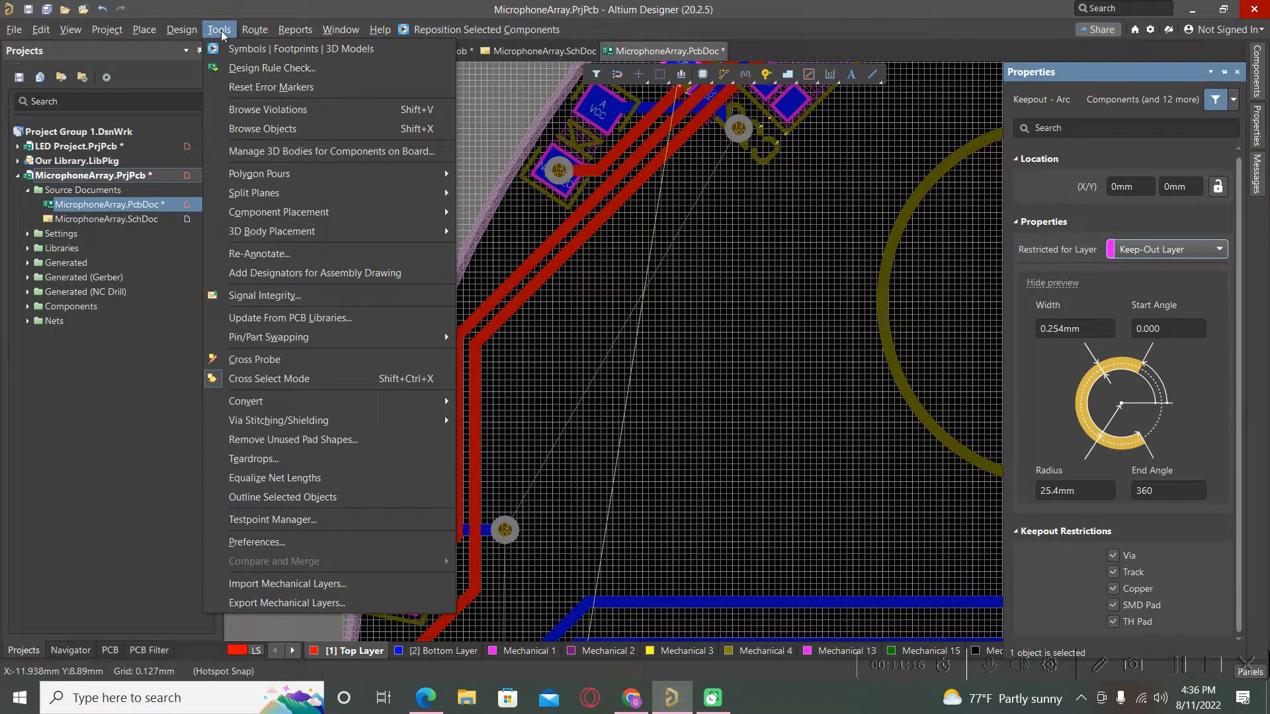
{"action": "mouse_move", "coordinate": [437, 401]}
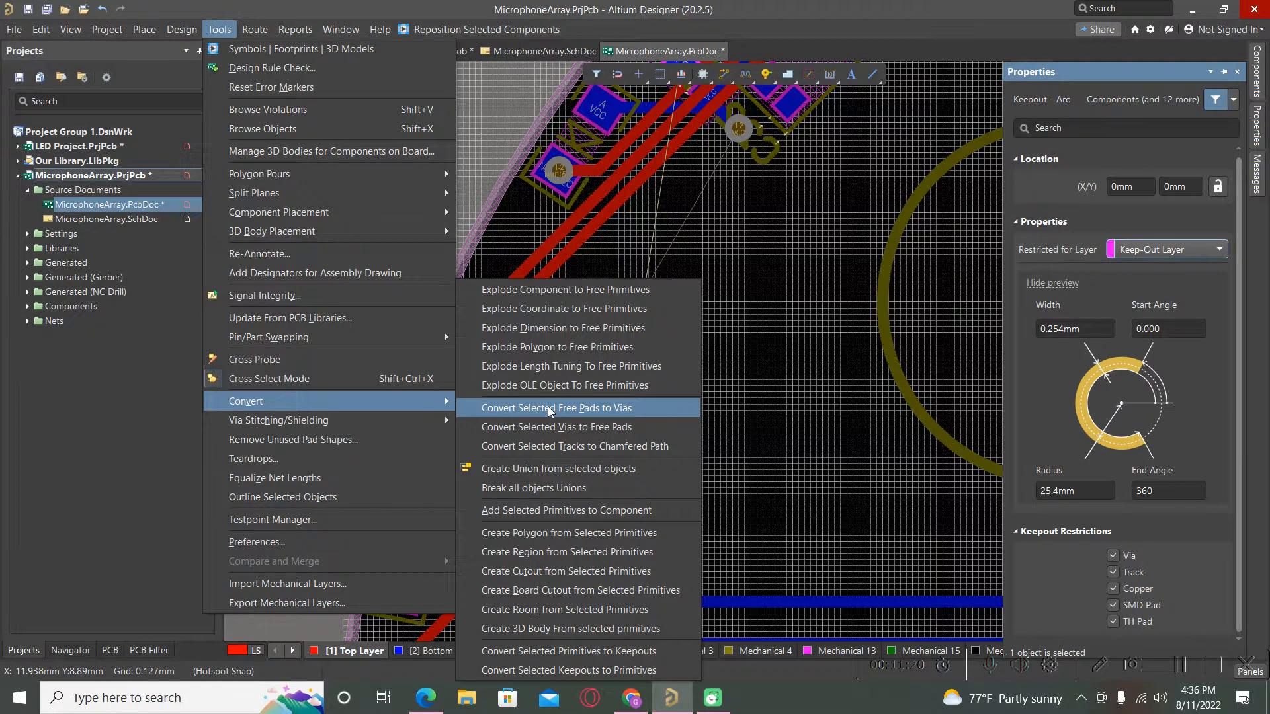
{"action": "left_click", "coordinate": [566, 533]}
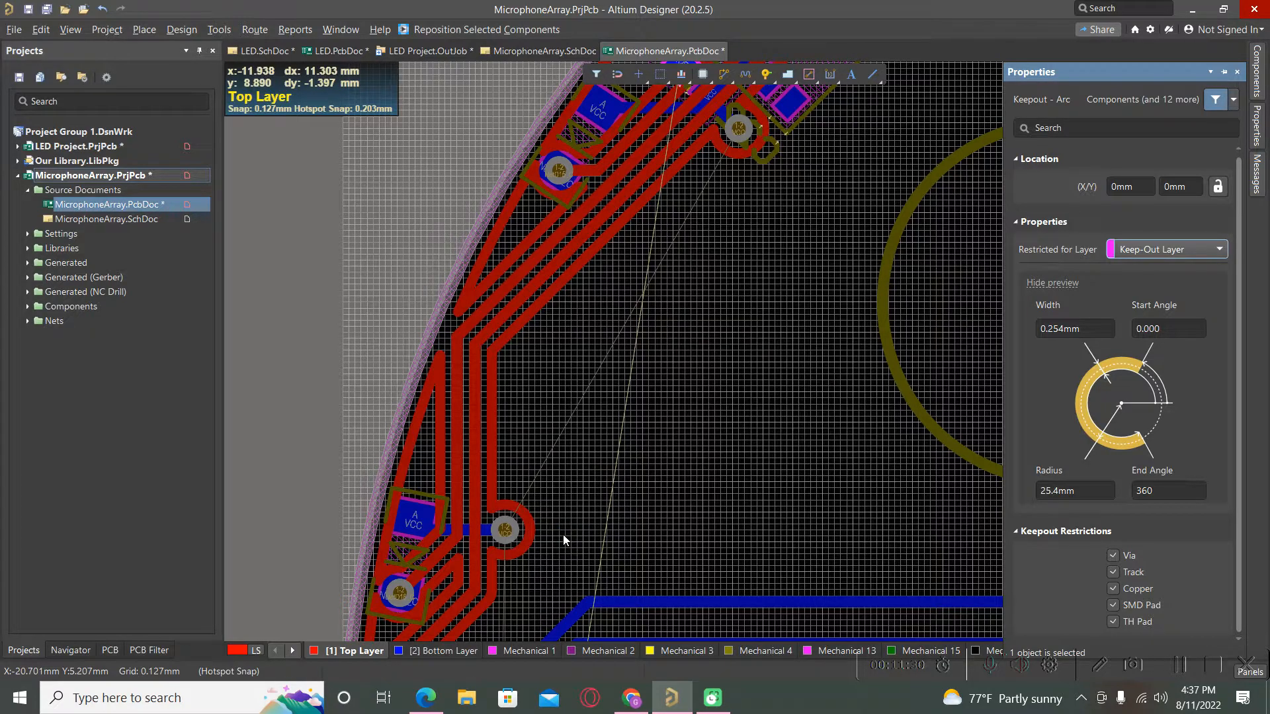
- Select the new circular Top Layer polygon and assign it to the VCC net
{"action": "left_click", "coordinate": [549, 390]}
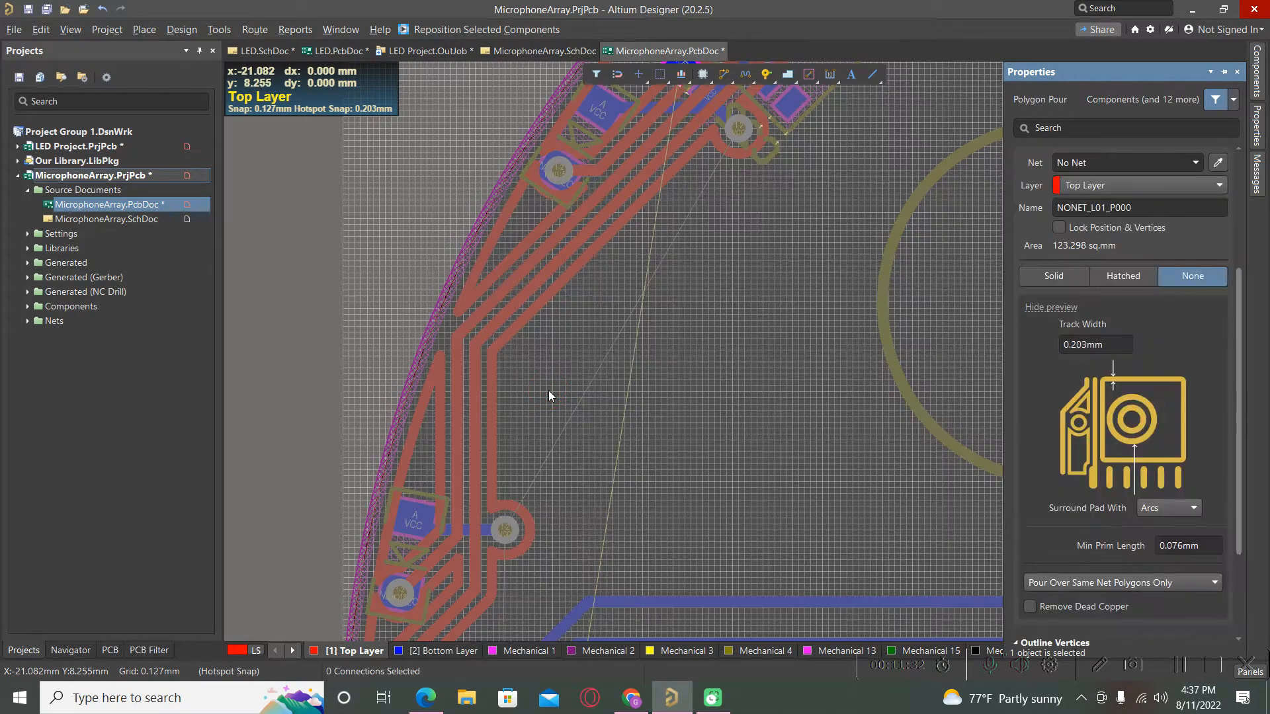
{"action": "left_click", "coordinate": [1139, 207]}
{"action": "scroll", "coordinate": [1139, 221], "scroll_direction": "up", "scroll_amount": 1}
{"action": "left_click", "coordinate": [1176, 204]}
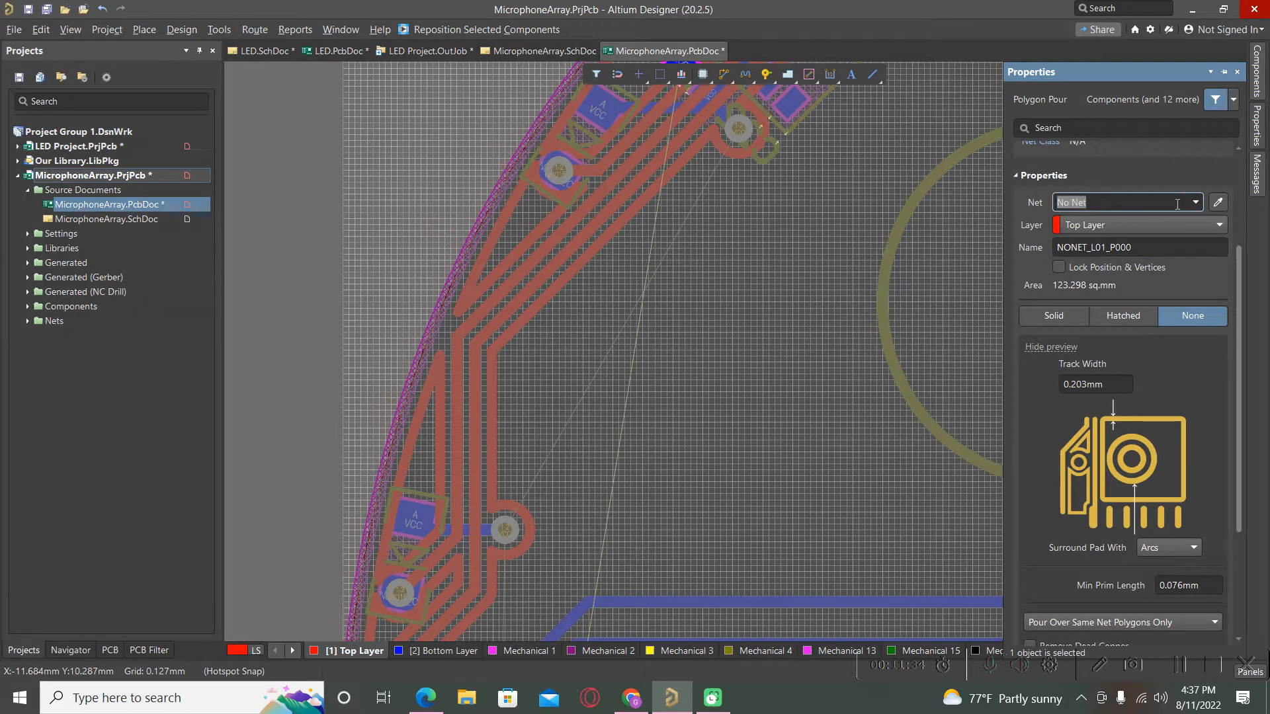
{"action": "type", "text": "VCC"}
- Set the VCC polygon to Pour Over All Same Net Objects and enable Remove Dead Copper
{"action": "scroll", "coordinate": [1097, 314], "scroll_direction": "down", "scroll_amount": 3}
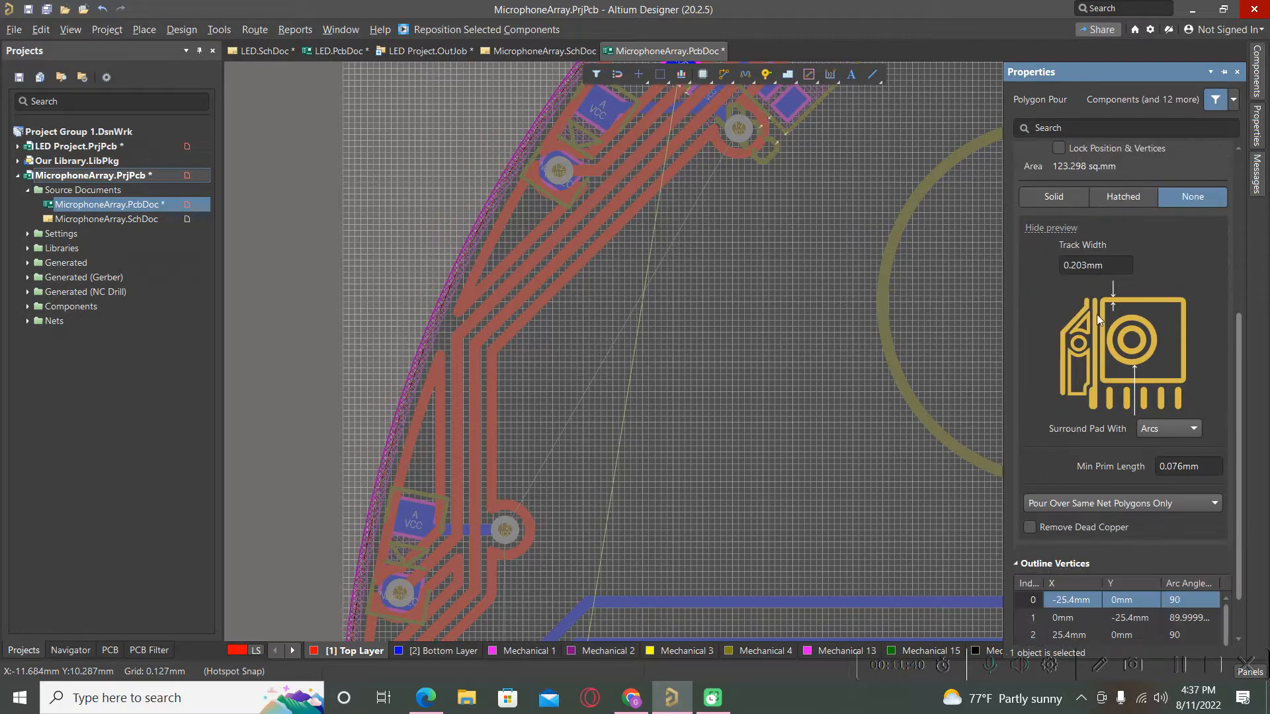
{"action": "left_click", "coordinate": [1046, 486]}
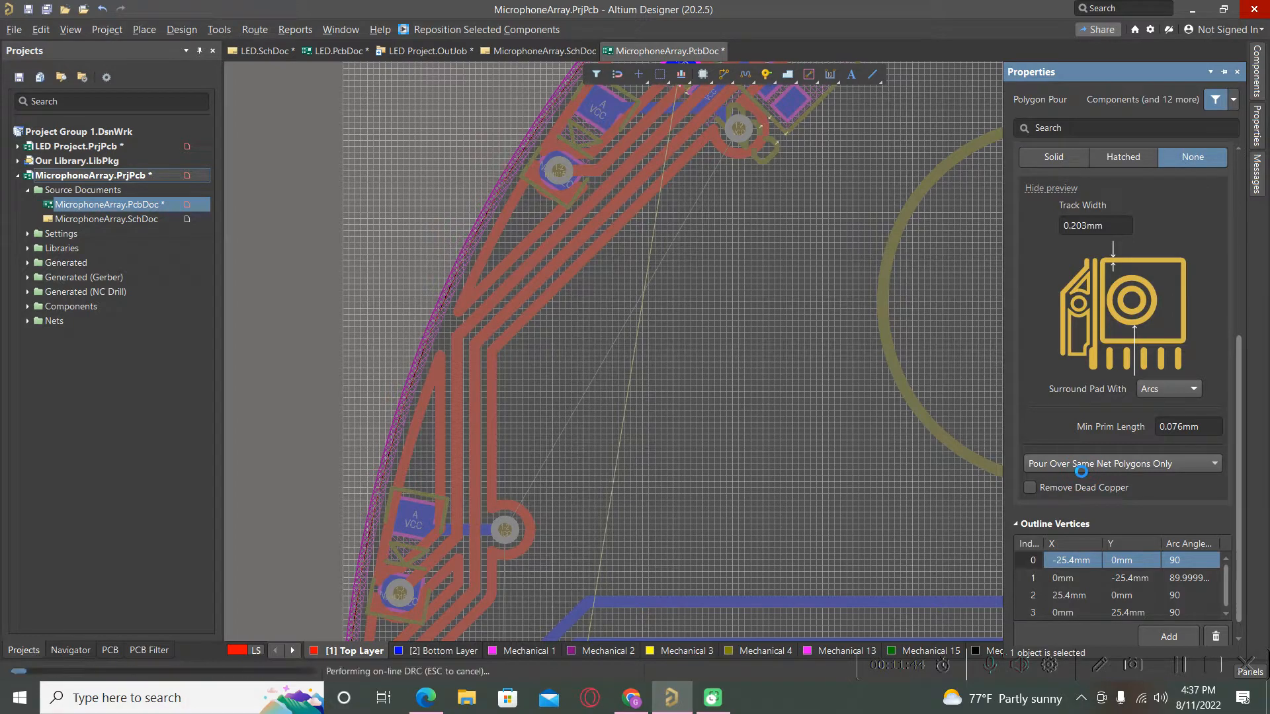
{"action": "left_click", "coordinate": [1206, 470]}
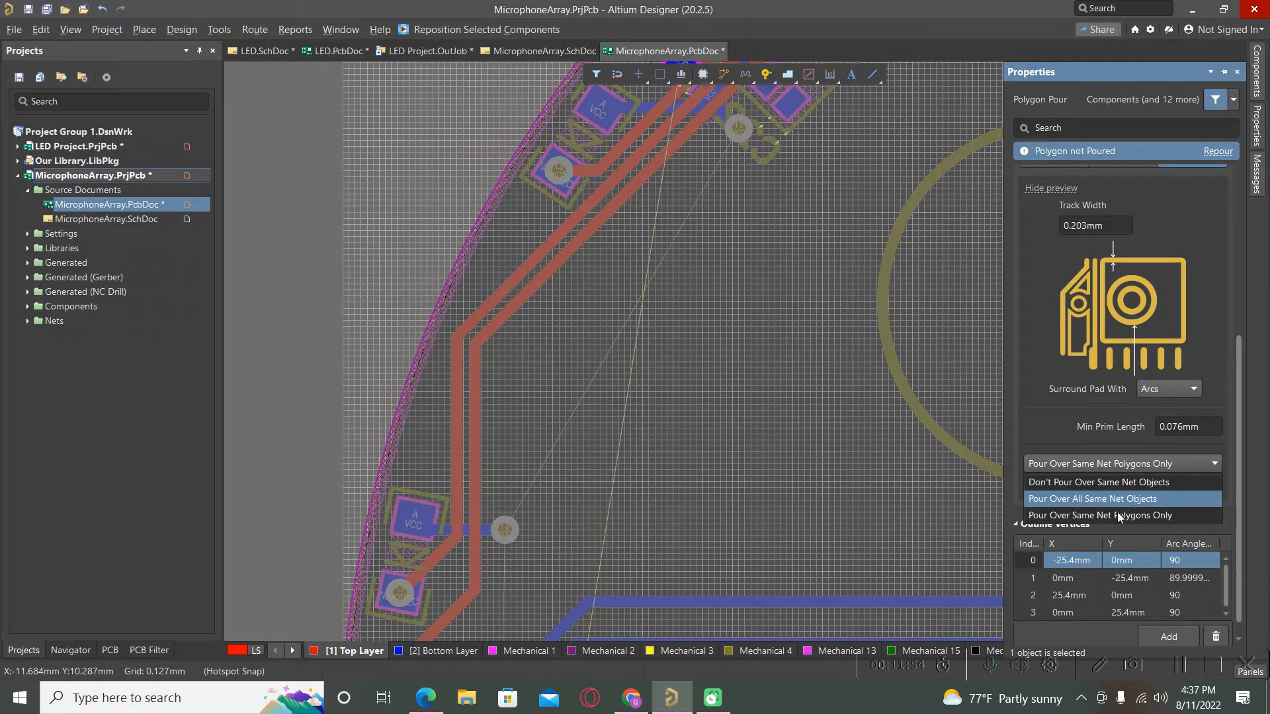
{"action": "left_click", "coordinate": [1057, 501]}
{"action": "left_click", "coordinate": [1036, 488]}
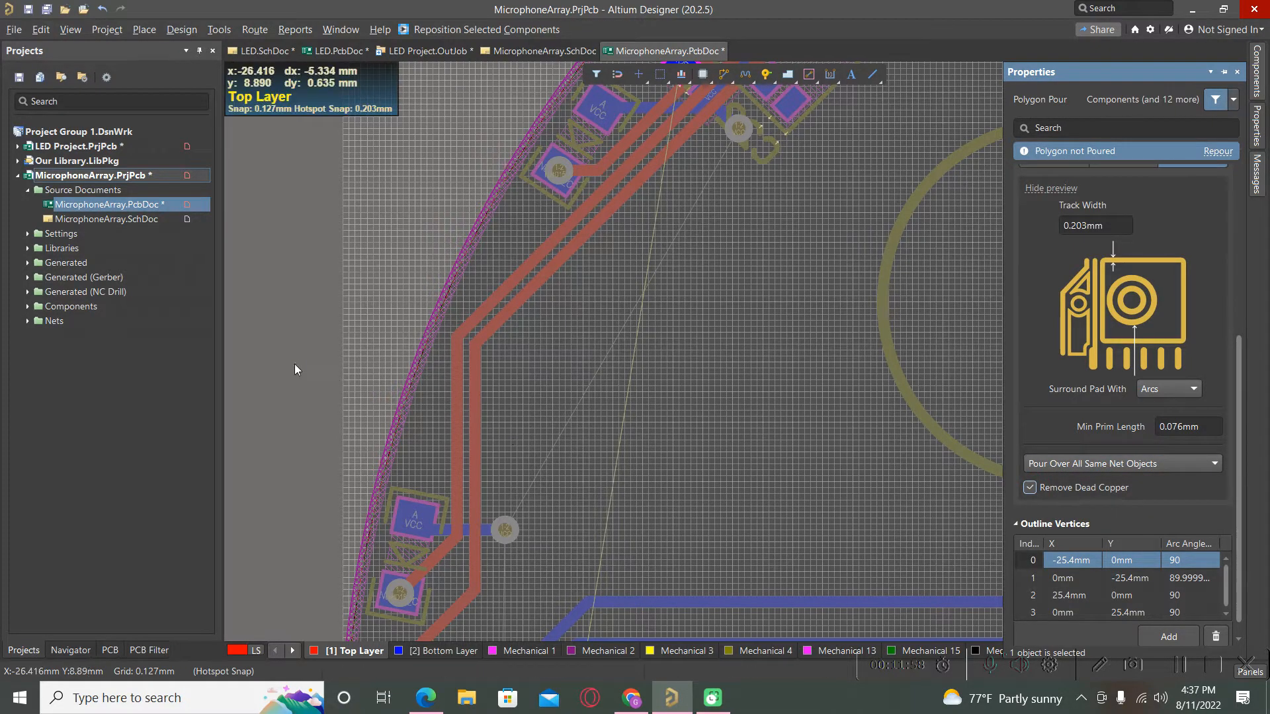
- Deselect the VCC polygon and run a polygon repour on the board with its changed settings
{"action": "left_click", "coordinate": [322, 377]}
{"action": "scroll", "coordinate": [321, 377], "scroll_direction": "down", "scroll_amount": 5, "text": "ctrl"}
{"action": "scroll", "coordinate": [322, 376], "scroll_direction": "down", "scroll_amount": 3, "text": "ctrl"}
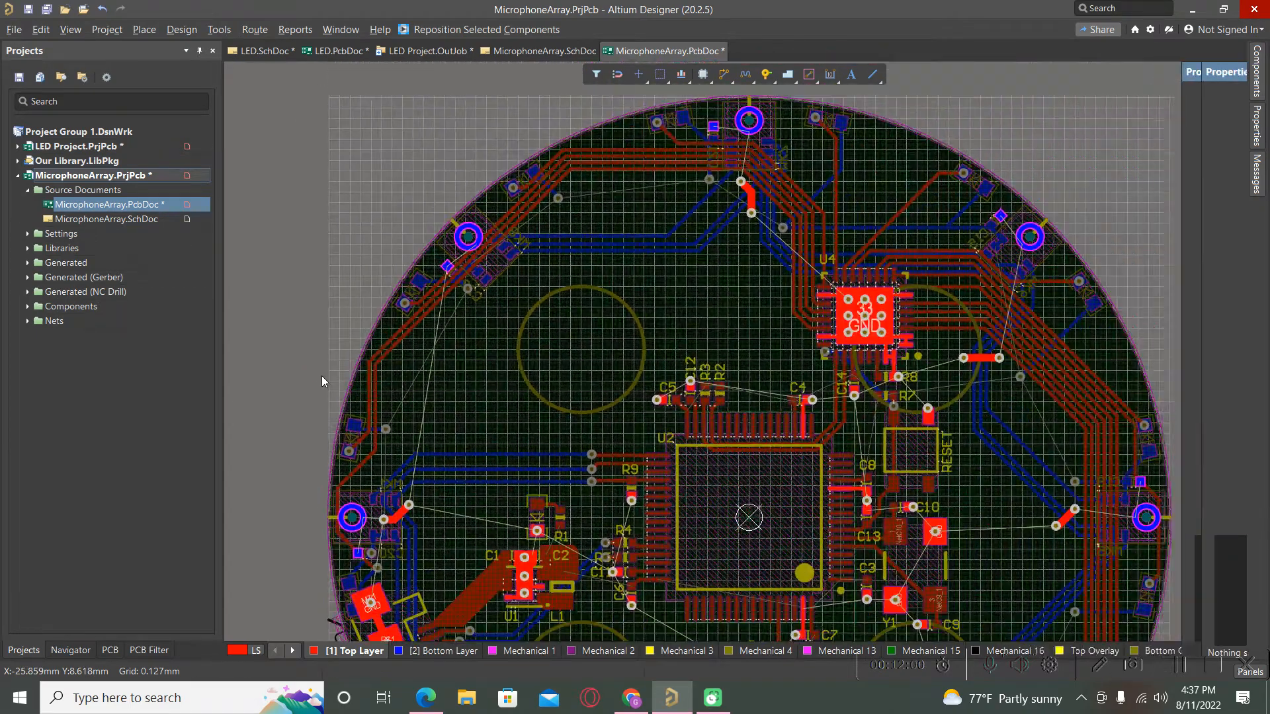
{"action": "left_click", "coordinate": [220, 30]}
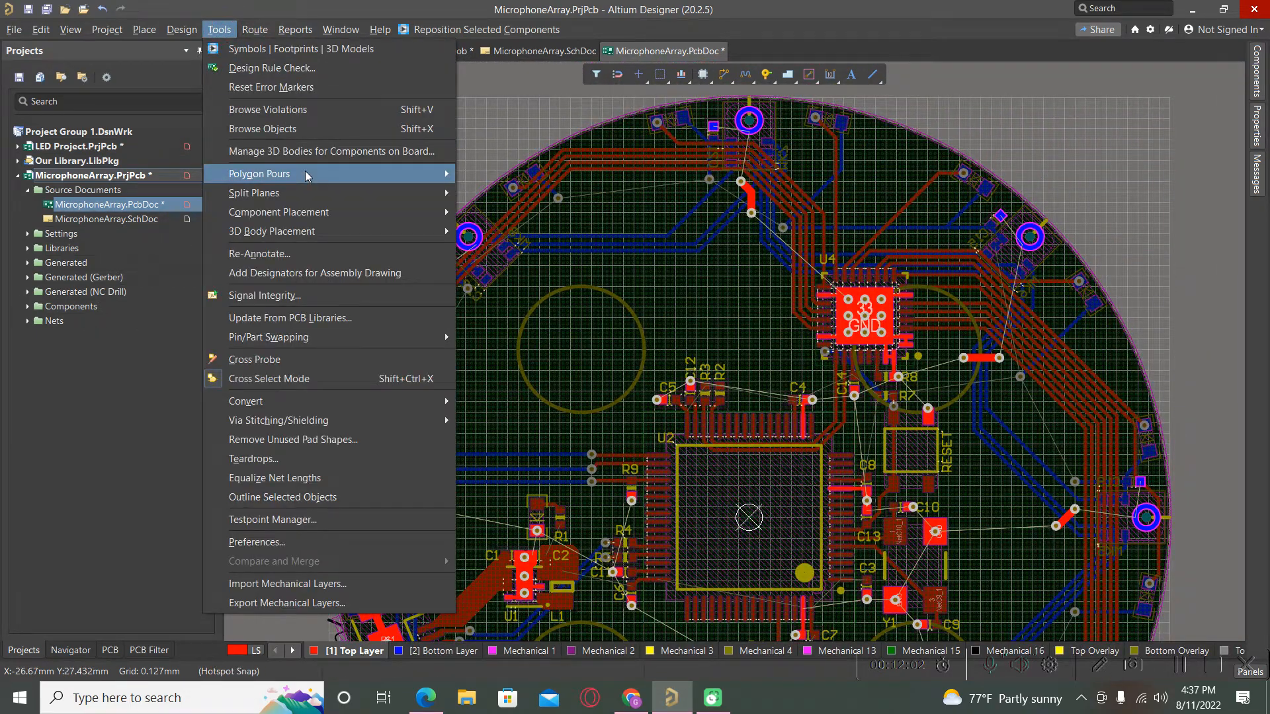
{"action": "mouse_move", "coordinate": [317, 173]}
{"action": "left_click", "coordinate": [493, 257]}
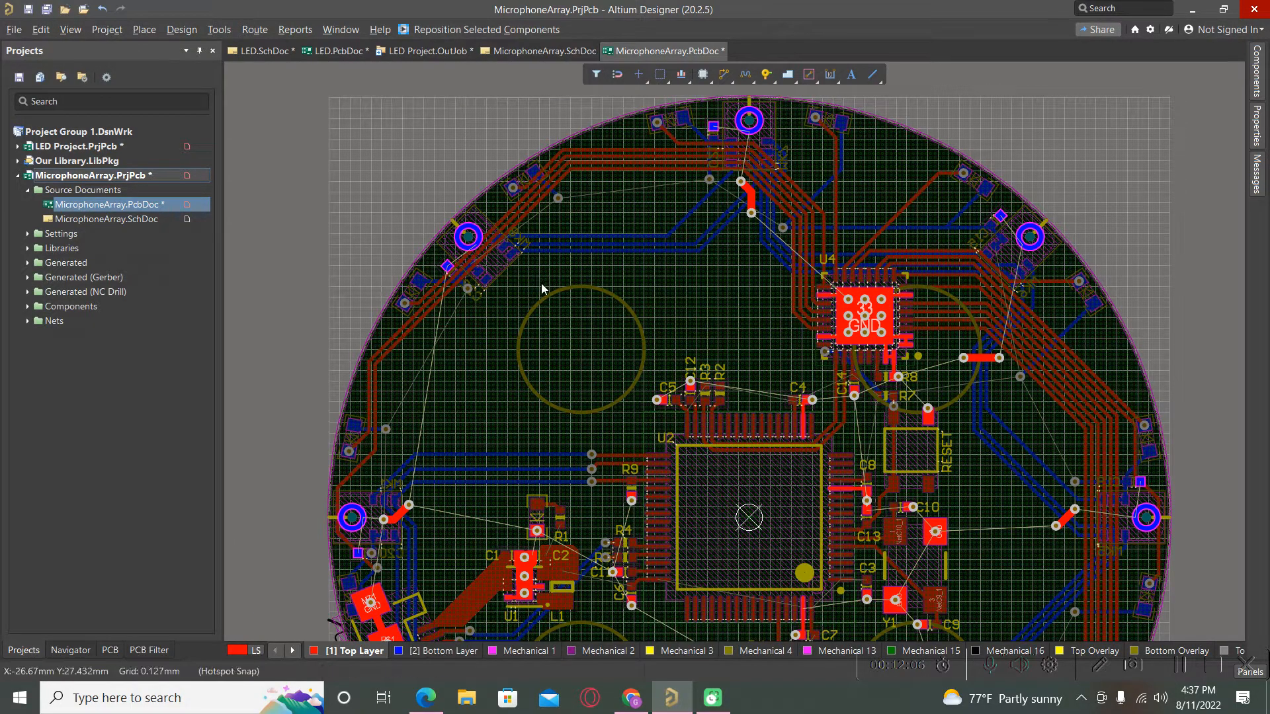
- Open the properties of the Top Layer VCC polygon and repour it individually
{"action": "scroll", "coordinate": [530, 290], "scroll_direction": "down", "scroll_amount": 5, "text": "ctrl"}
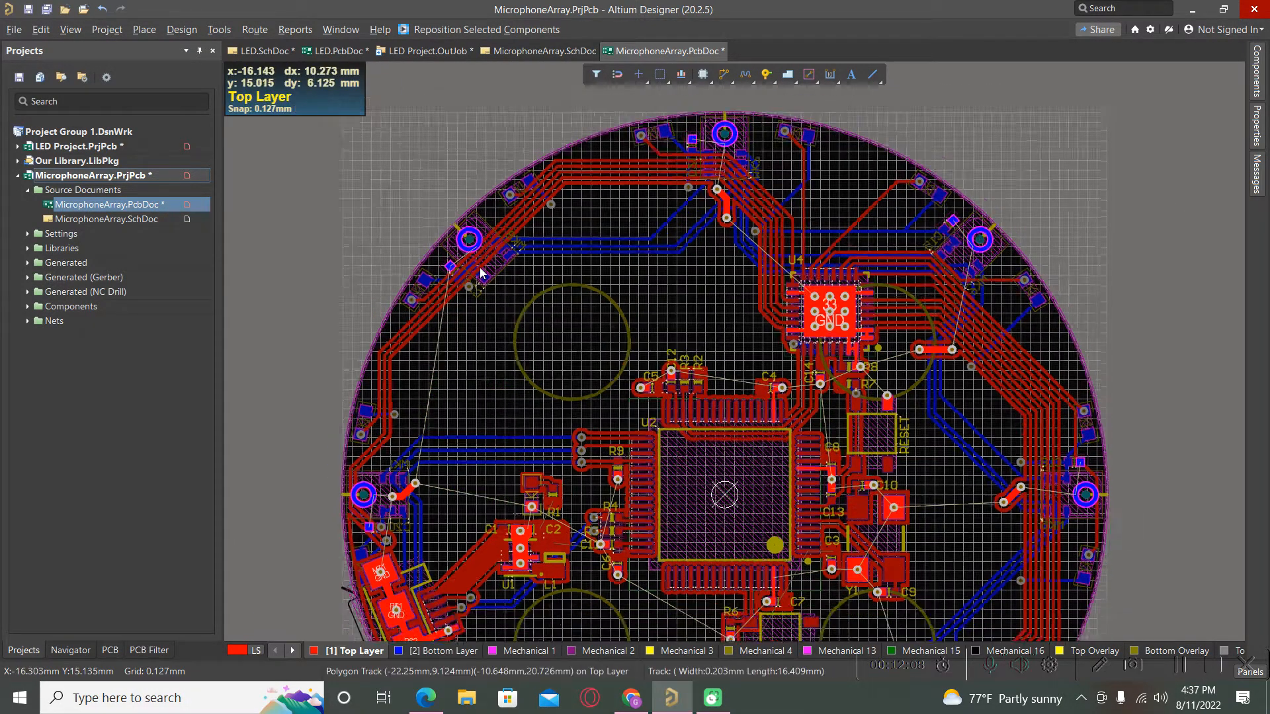
{"action": "left_click", "coordinate": [476, 338]}
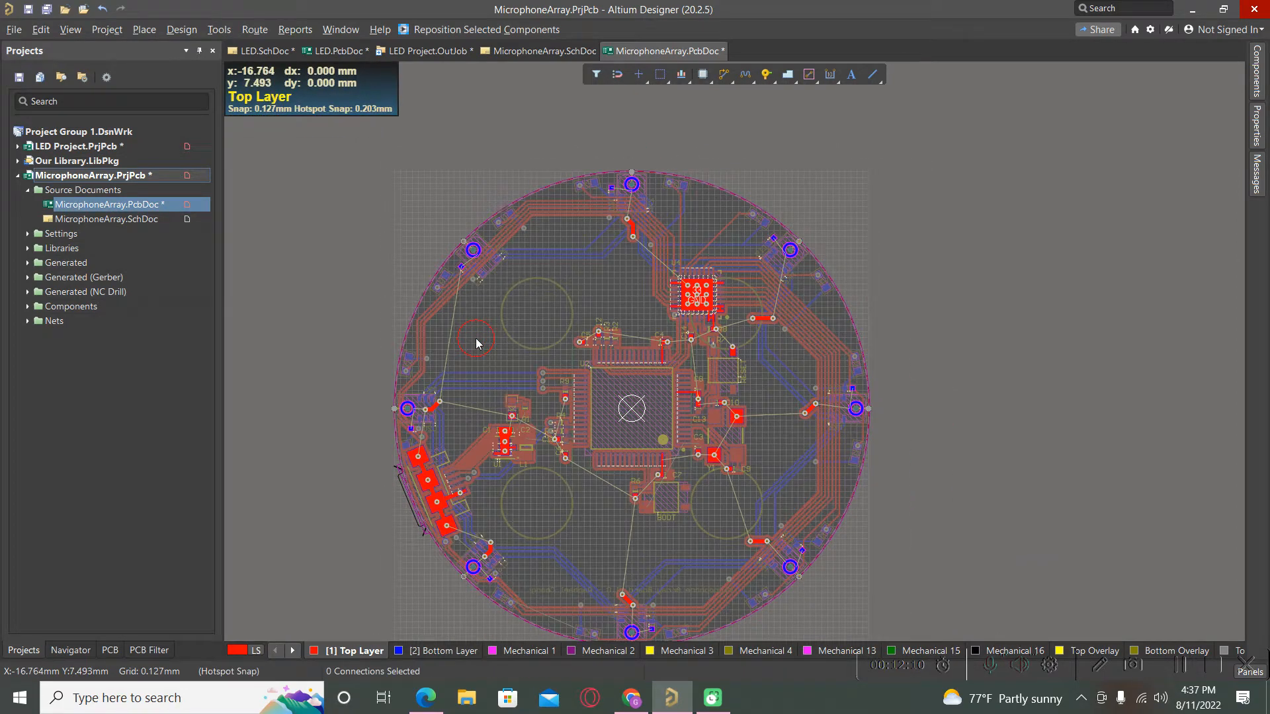
{"action": "double_click", "coordinate": [475, 339]}
{"action": "scroll", "coordinate": [1066, 402], "scroll_direction": "up", "scroll_amount": 3}
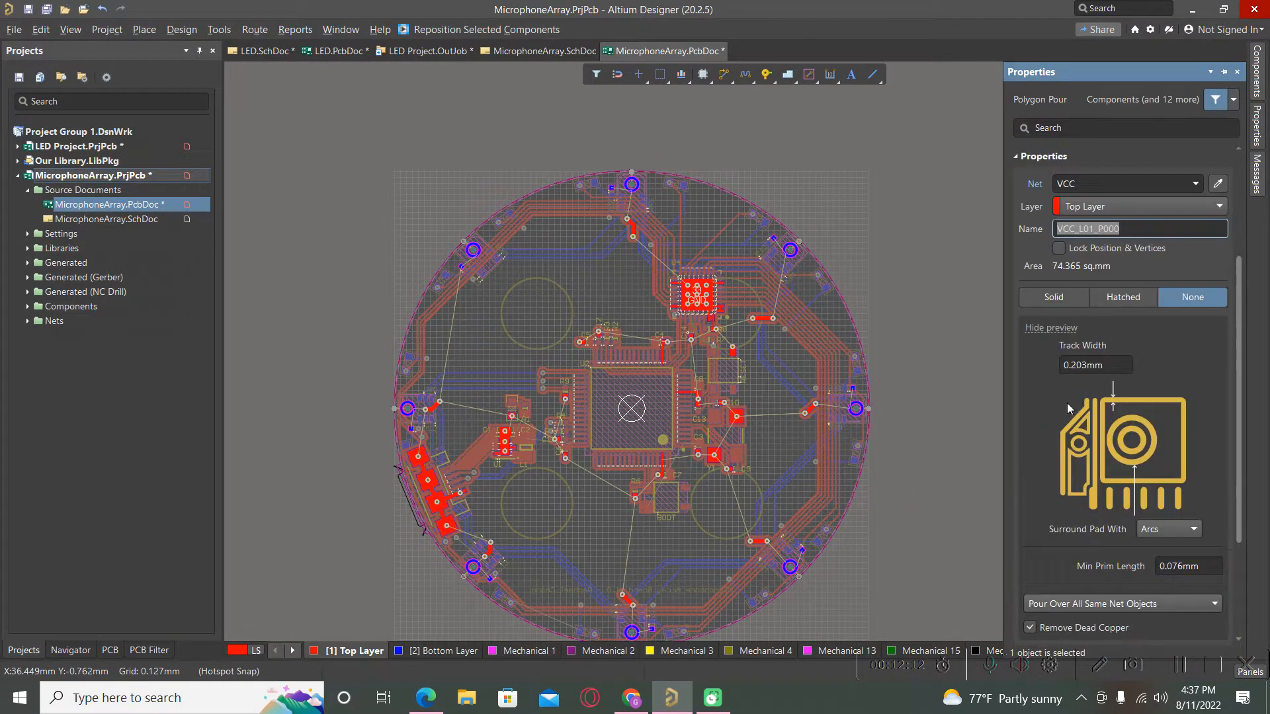
{"action": "scroll", "coordinate": [1114, 376], "scroll_direction": "up", "scroll_amount": 4}
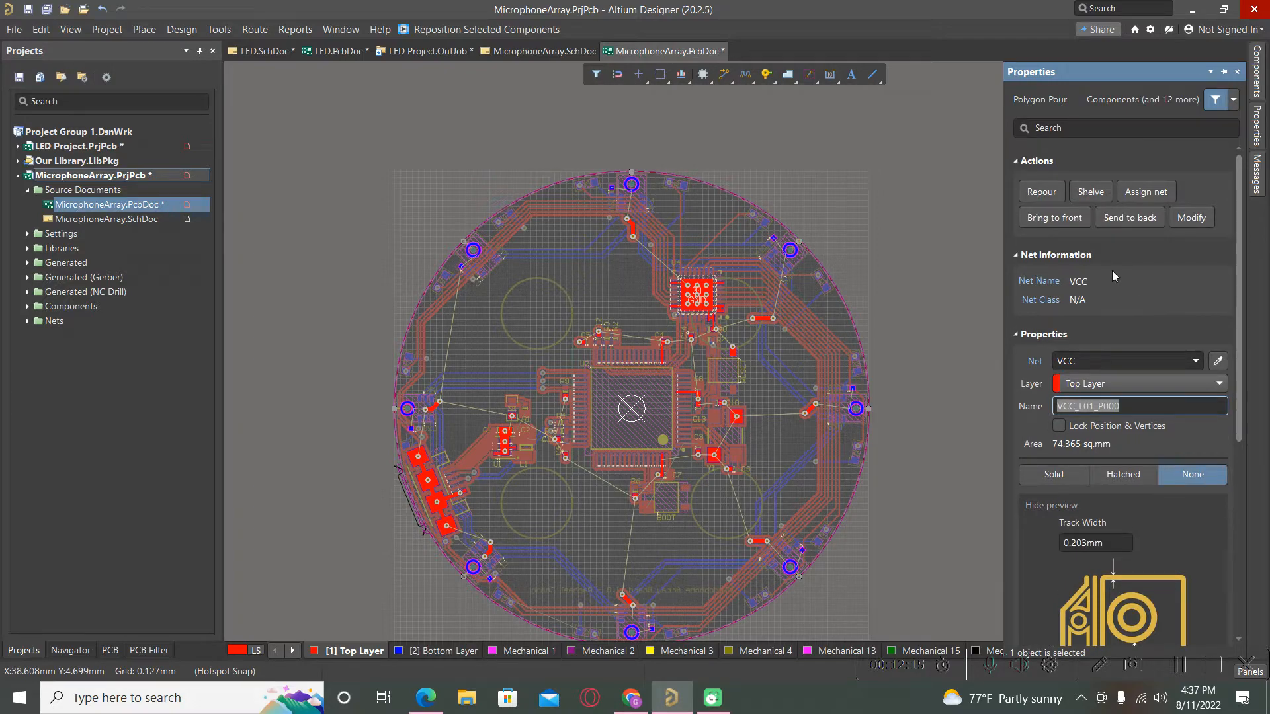
{"action": "left_click", "coordinate": [1046, 192]}
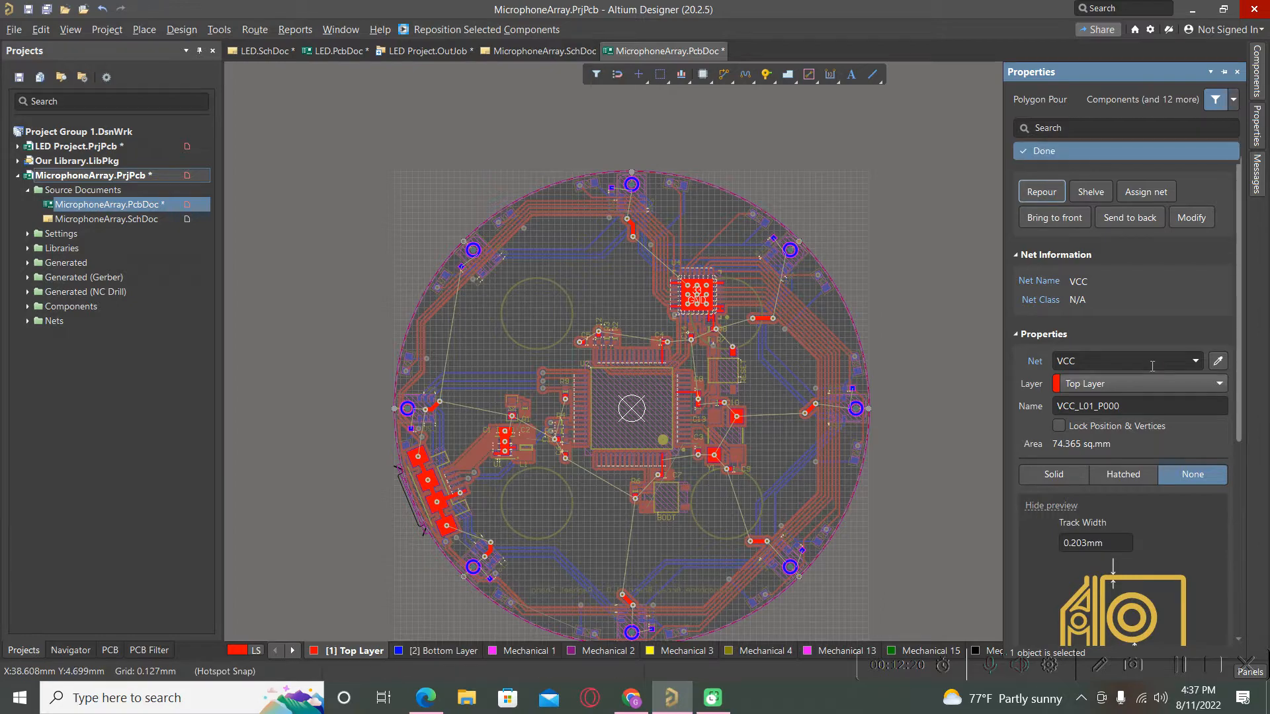
- Change the VCC polygon's fill mode to Solid and repour it
{"action": "scroll", "coordinate": [1158, 371], "scroll_direction": "down", "scroll_amount": 5}
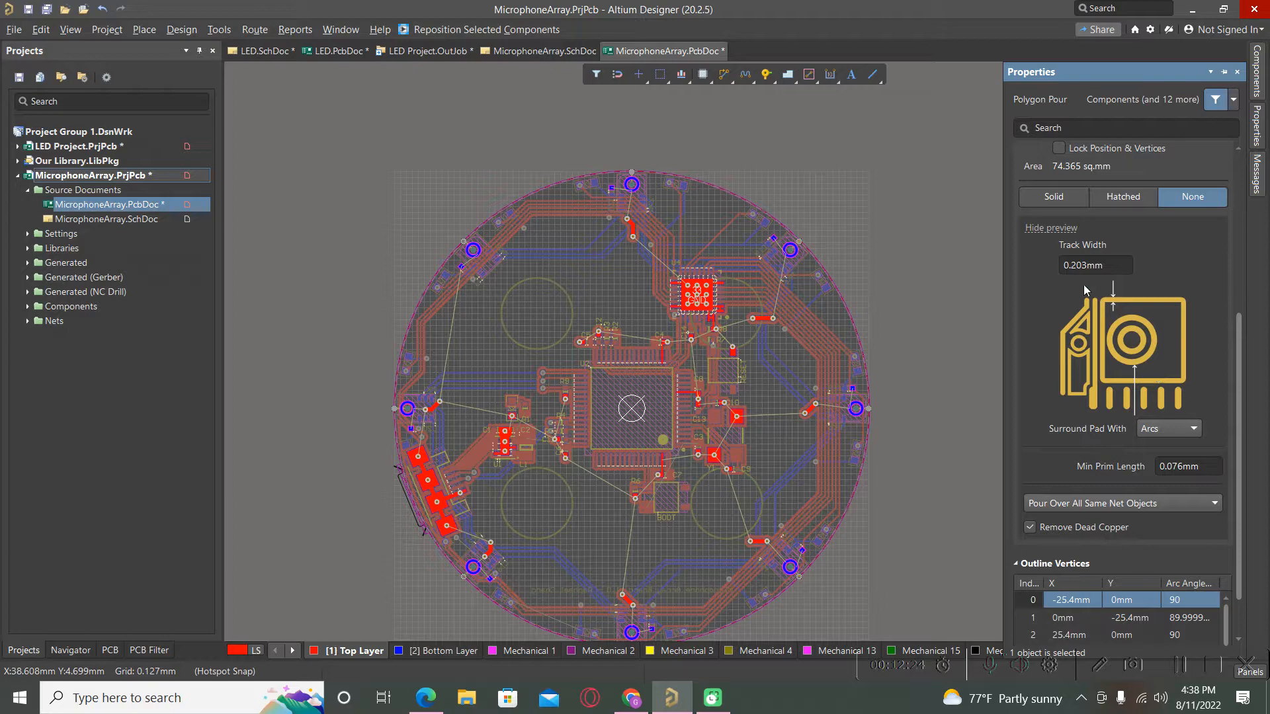
{"action": "left_click", "coordinate": [1043, 201]}
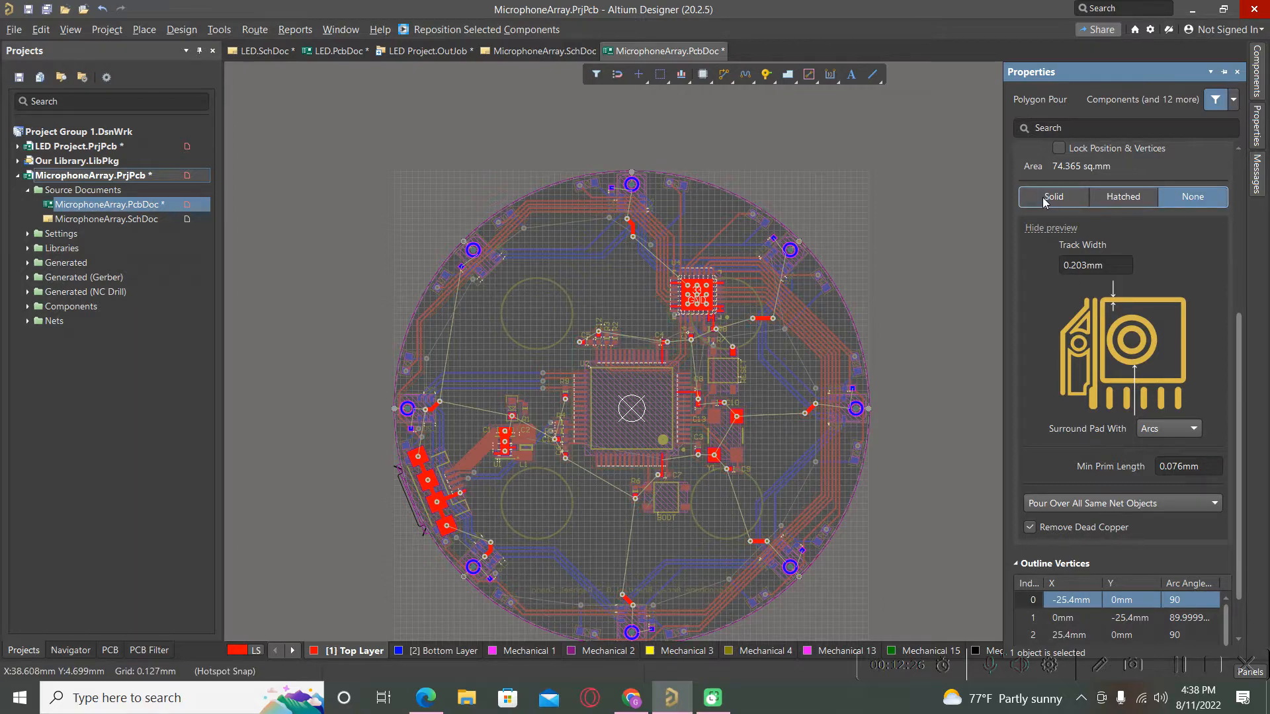
{"action": "left_click", "coordinate": [1218, 150]}
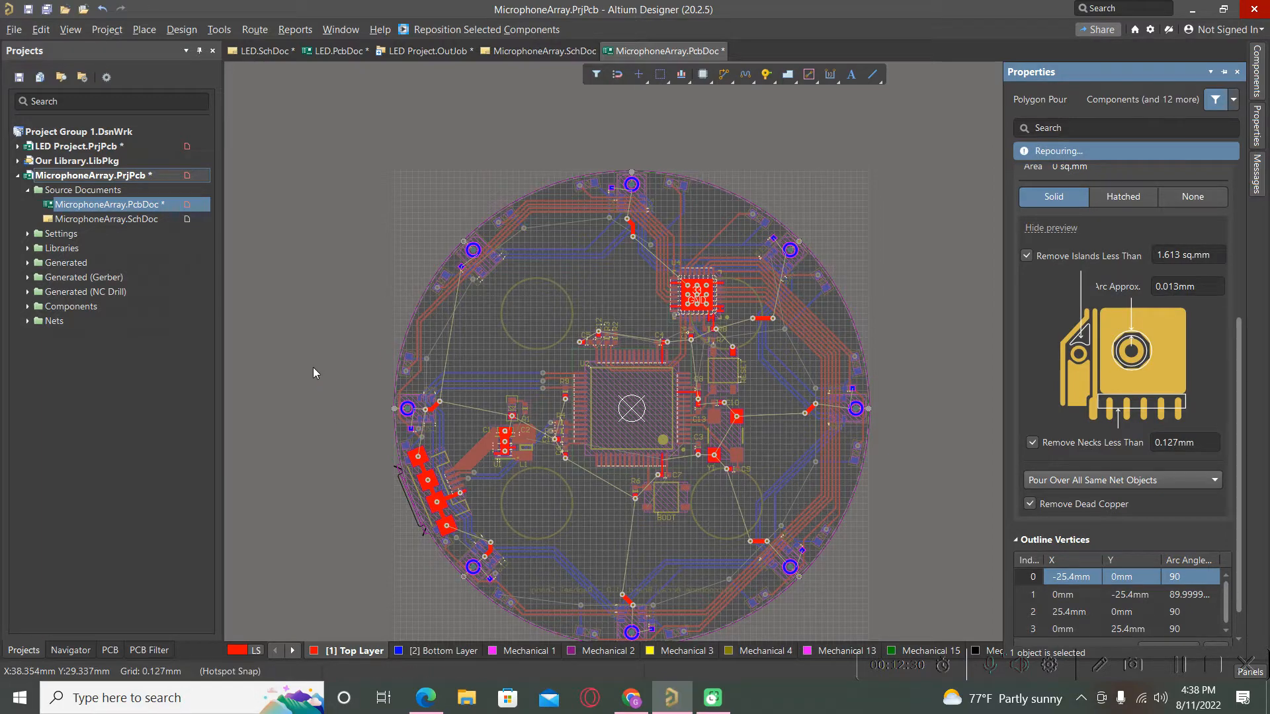
{"action": "left_click", "coordinate": [332, 358]}
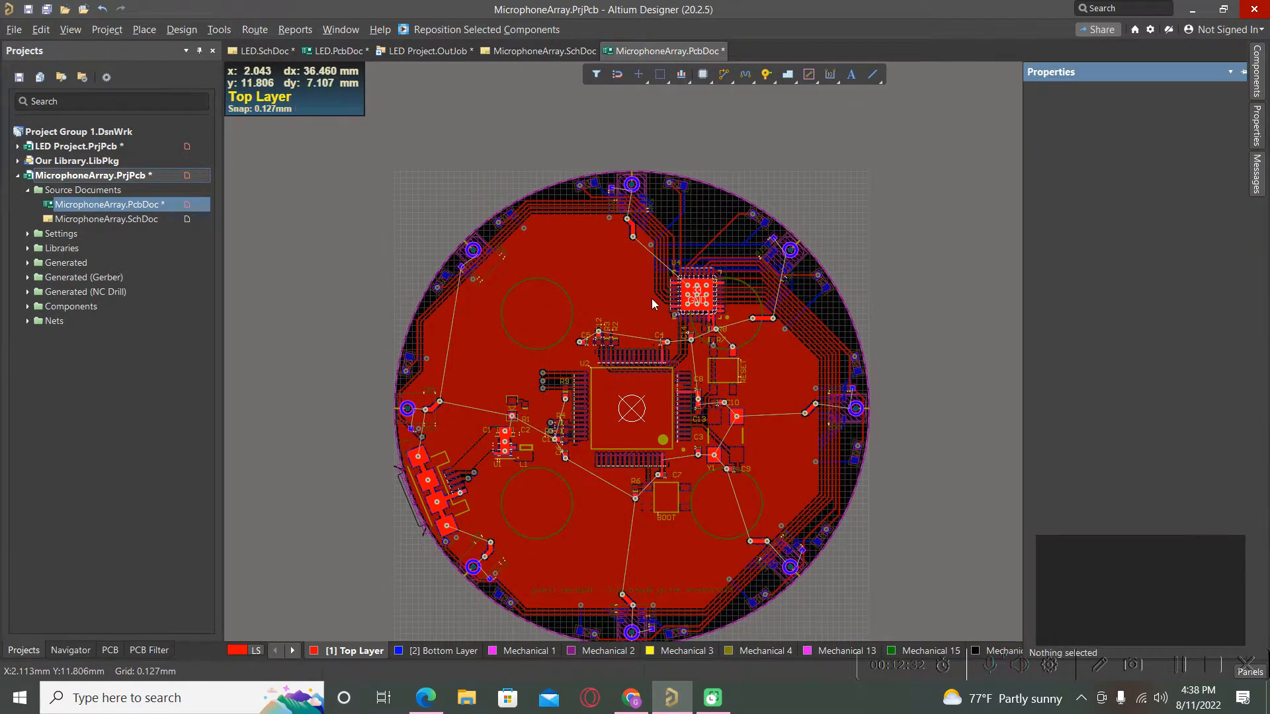
- Try moving the VCC polygon off the board into the empty area beside it, and undo the move
{"action": "scroll", "coordinate": [657, 306], "scroll_direction": "down", "scroll_amount": 1, "text": "ctrl"}
{"action": "scroll", "coordinate": [515, 270], "scroll_direction": "up", "scroll_amount": 1, "text": "ctrl"}
{"action": "left_click", "coordinate": [529, 375], "text": "ctrl"}
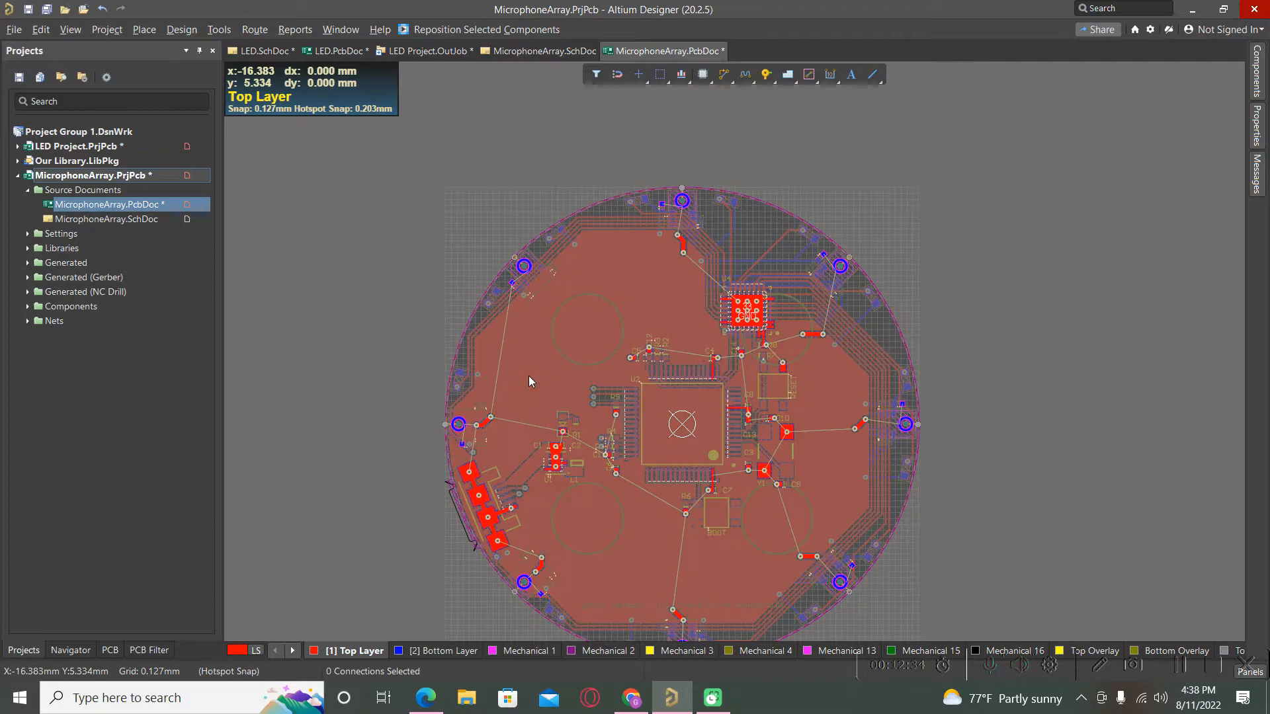
{"action": "left_click_drag", "start_coordinate": [529, 375], "coordinate": [964, 358]}
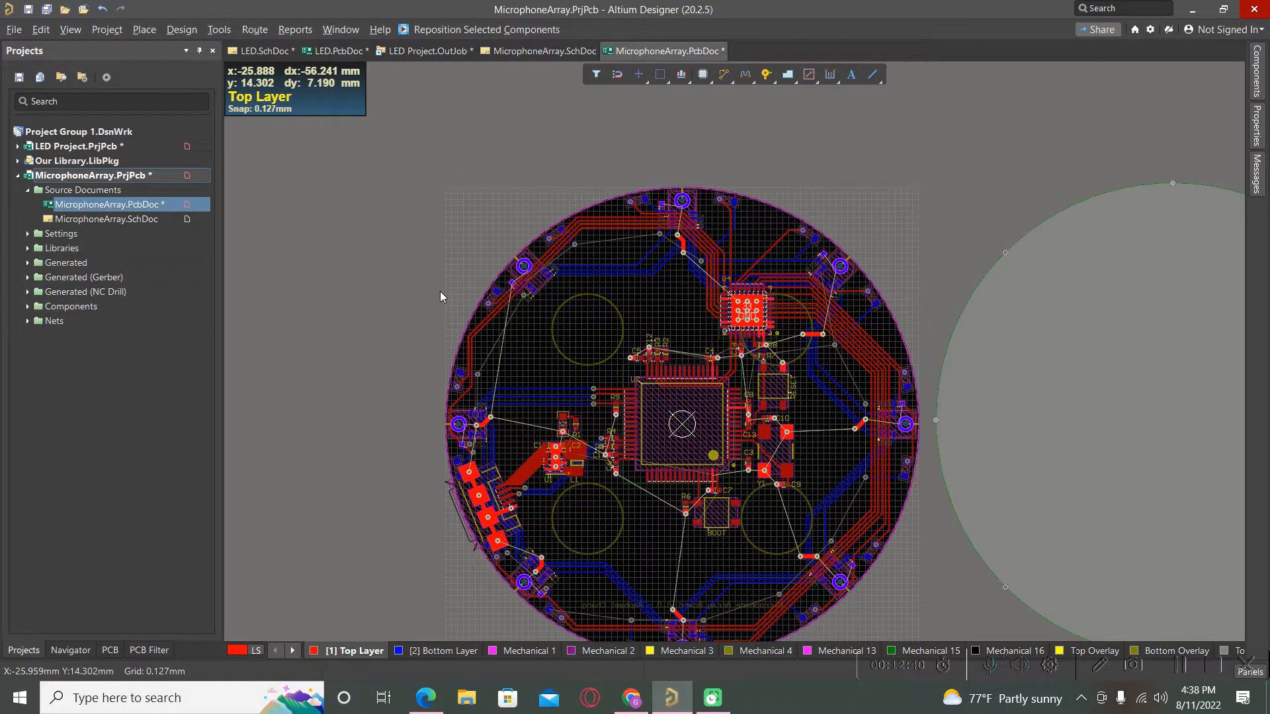
{"action": "scroll", "coordinate": [442, 296], "scroll_direction": "down", "scroll_amount": 2, "text": "ctrl"}
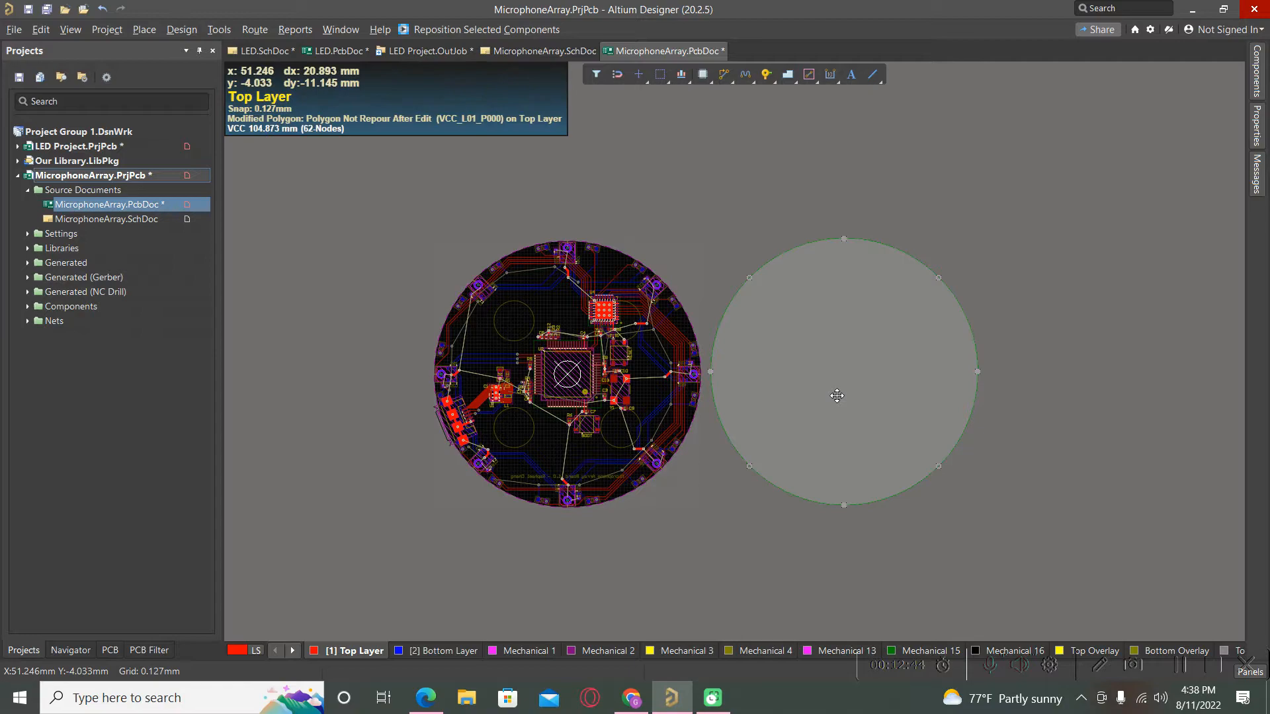
{"action": "key", "text": "ctrl+z"}
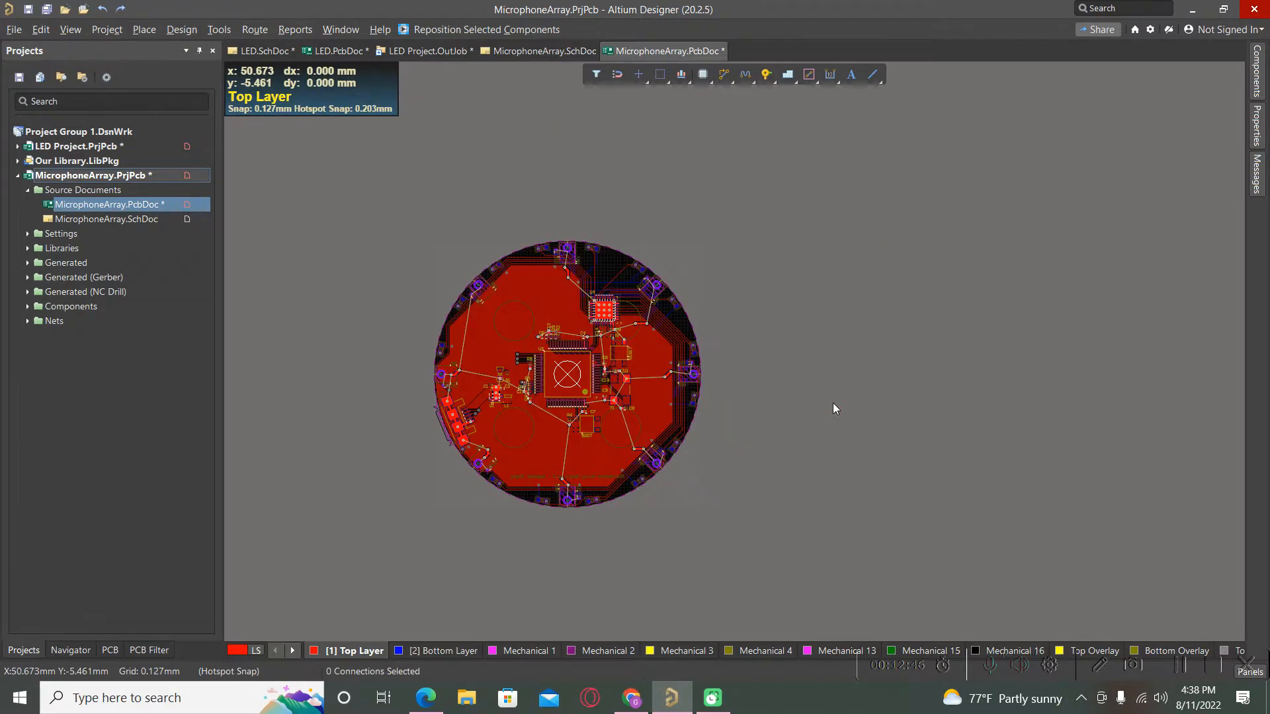
- Copy the solid Top Layer VCC polygon, using a point inside its copper area as reference
{"action": "scroll", "coordinate": [429, 342], "scroll_direction": "up", "scroll_amount": 4, "text": "ctrl"}
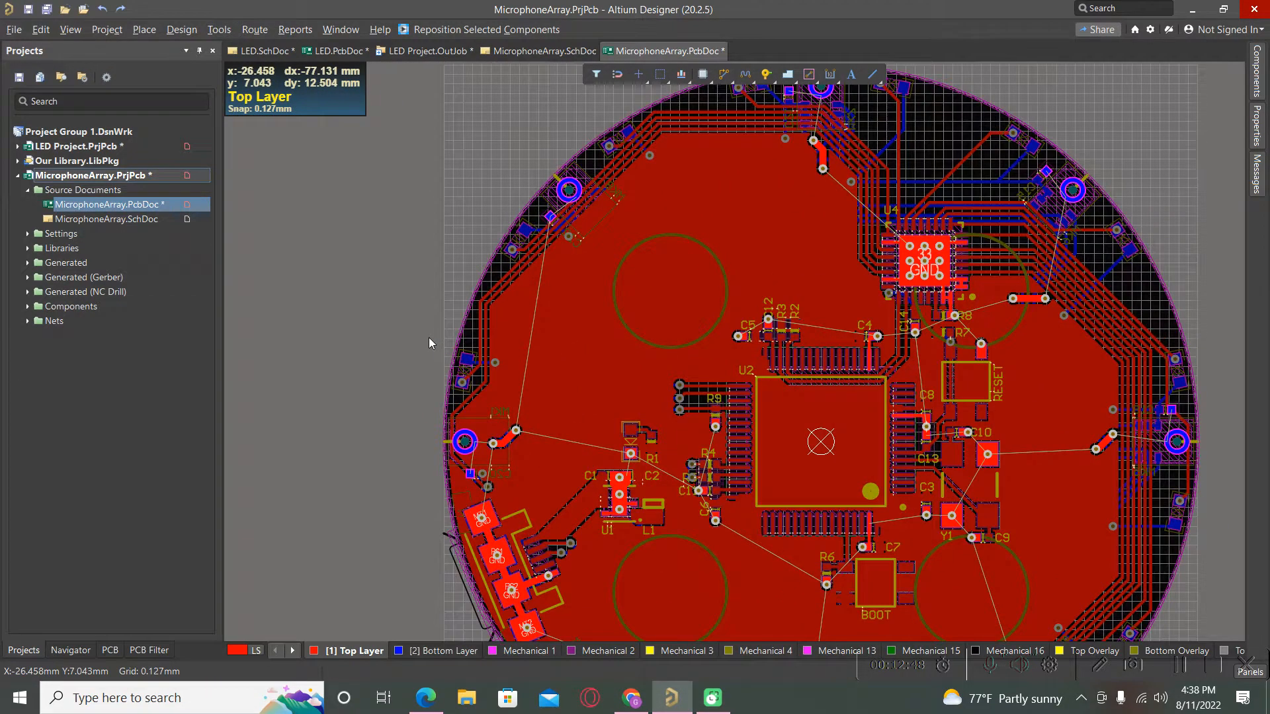
{"action": "left_click", "coordinate": [608, 346], "text": "ctrl"}
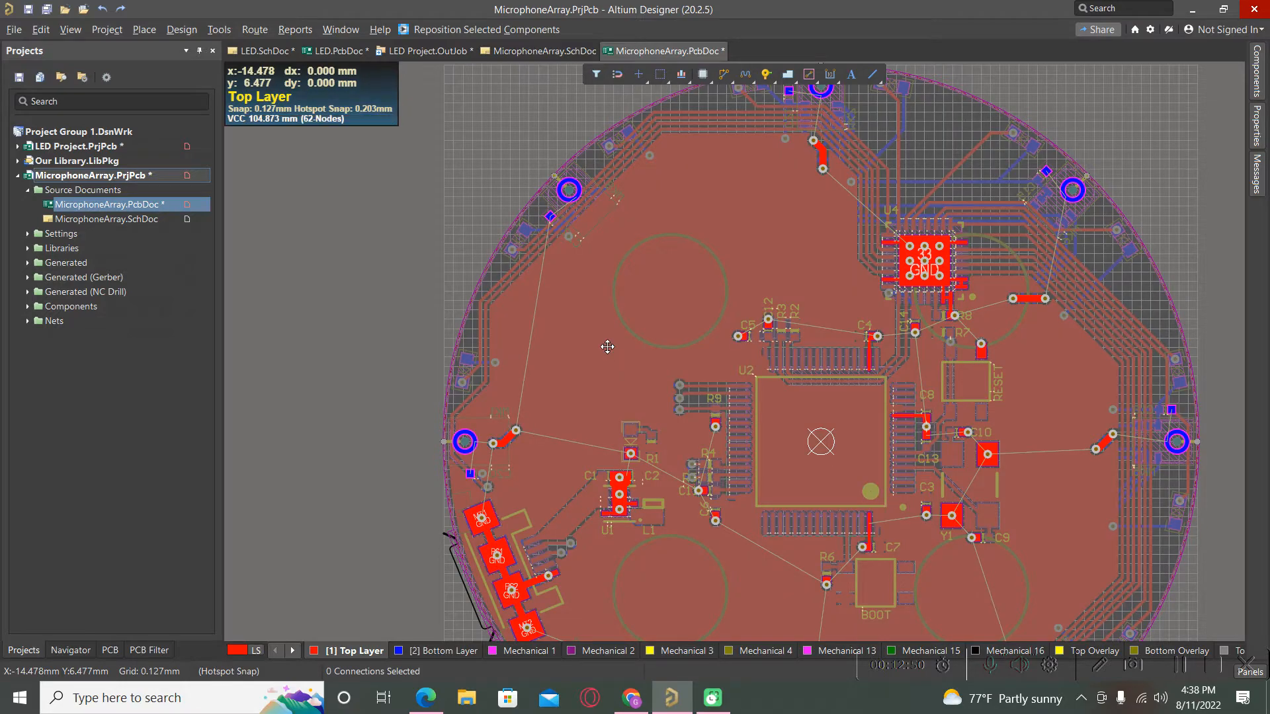
{"action": "key", "text": "ctrl+c"}
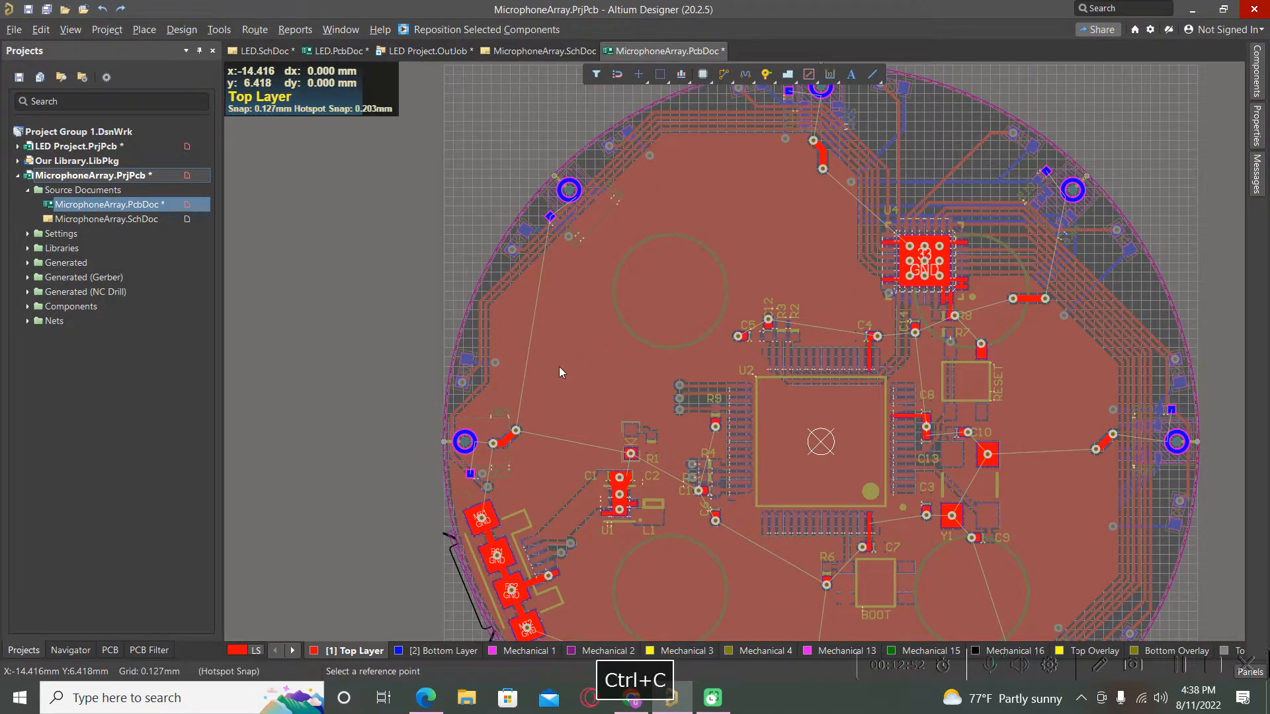
{"action": "left_click", "coordinate": [604, 360]}
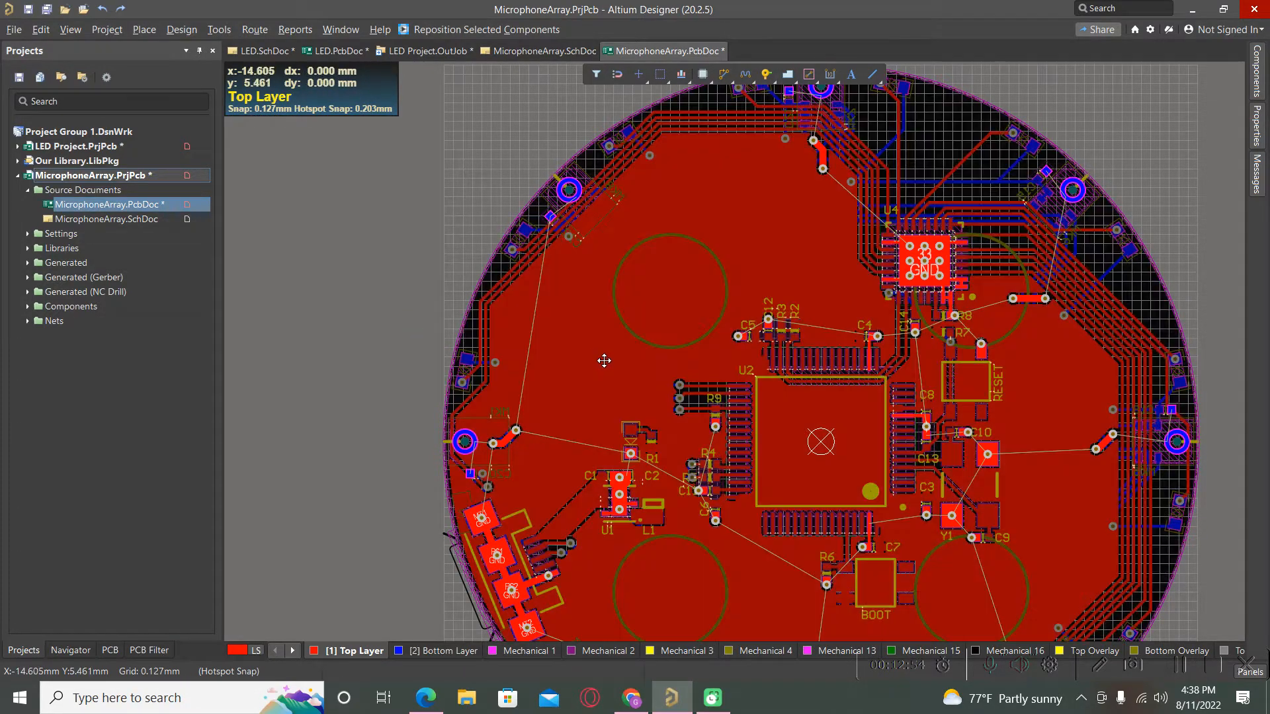
- Copy the solid Top Layer VCC polygon and paste the duplicate onto the board, almost directly over the original
{"action": "left_click", "coordinate": [597, 367], "text": "ctrl"}
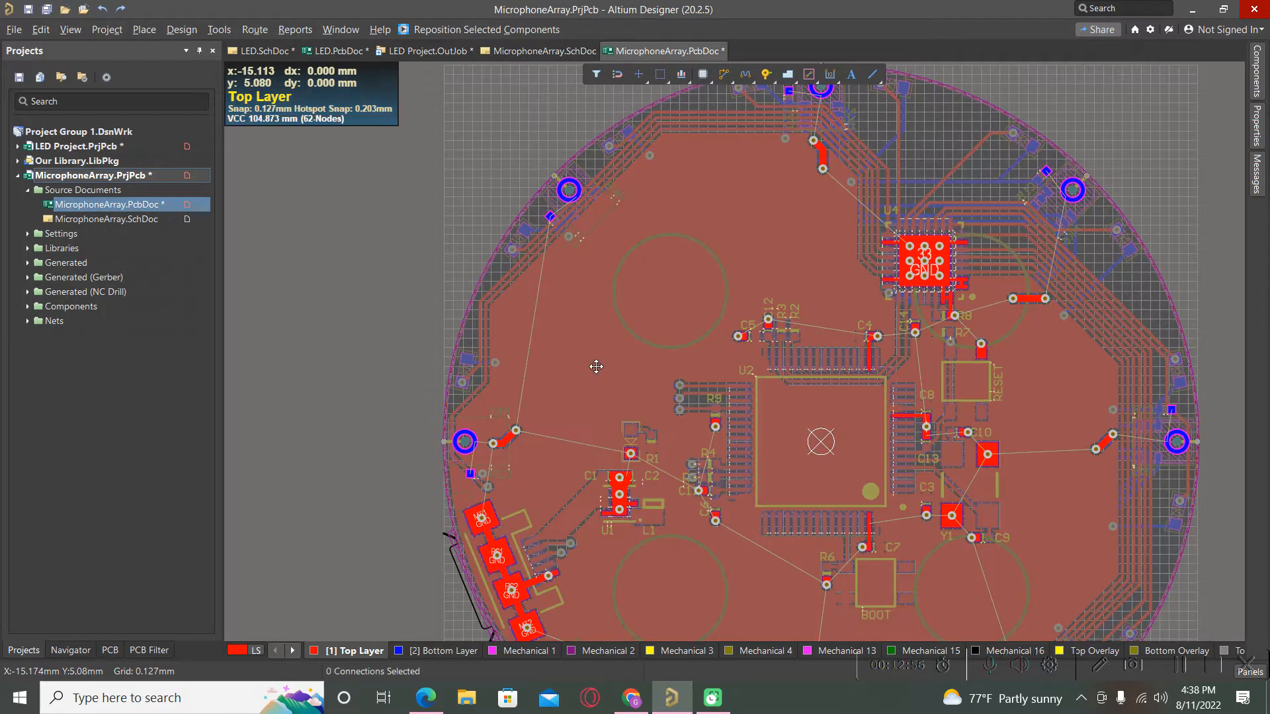
{"action": "key", "text": "ctrl+c"}
{"action": "left_click", "coordinate": [582, 367]}
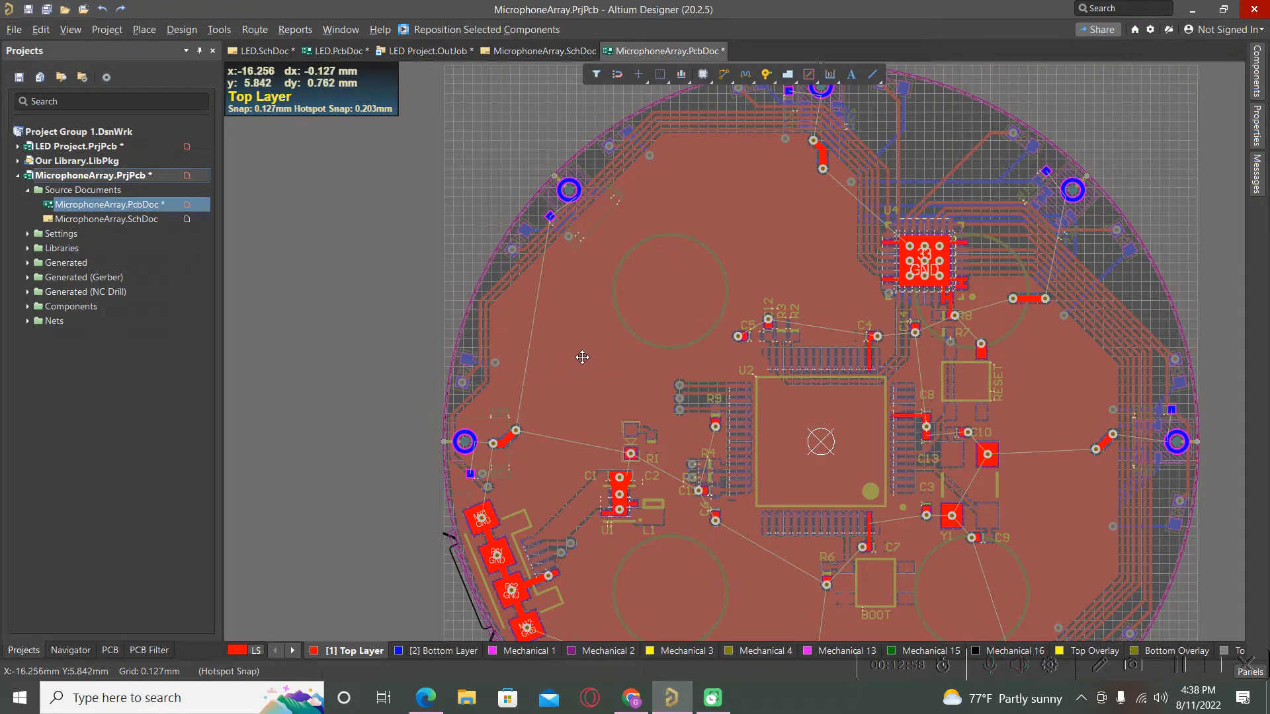
{"action": "key", "text": "ctrl+v"}
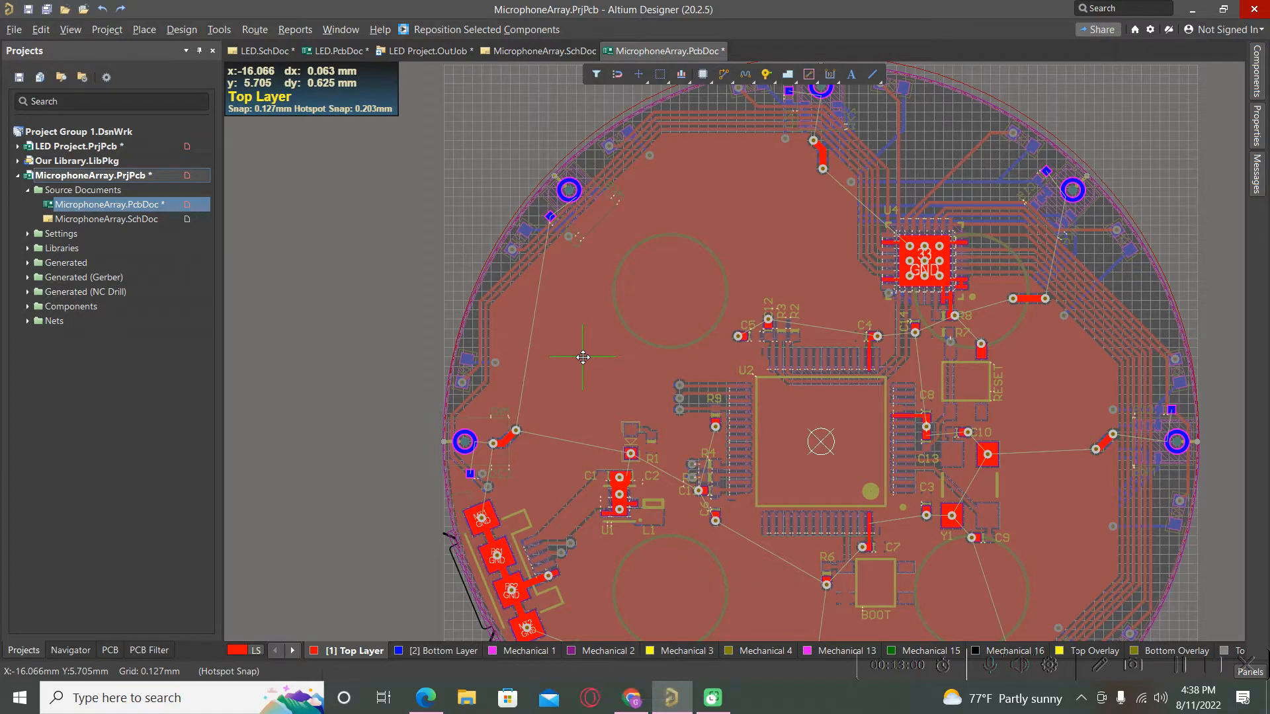
{"action": "key", "text": "Tab"}
{"action": "left_click", "coordinate": [583, 357]}
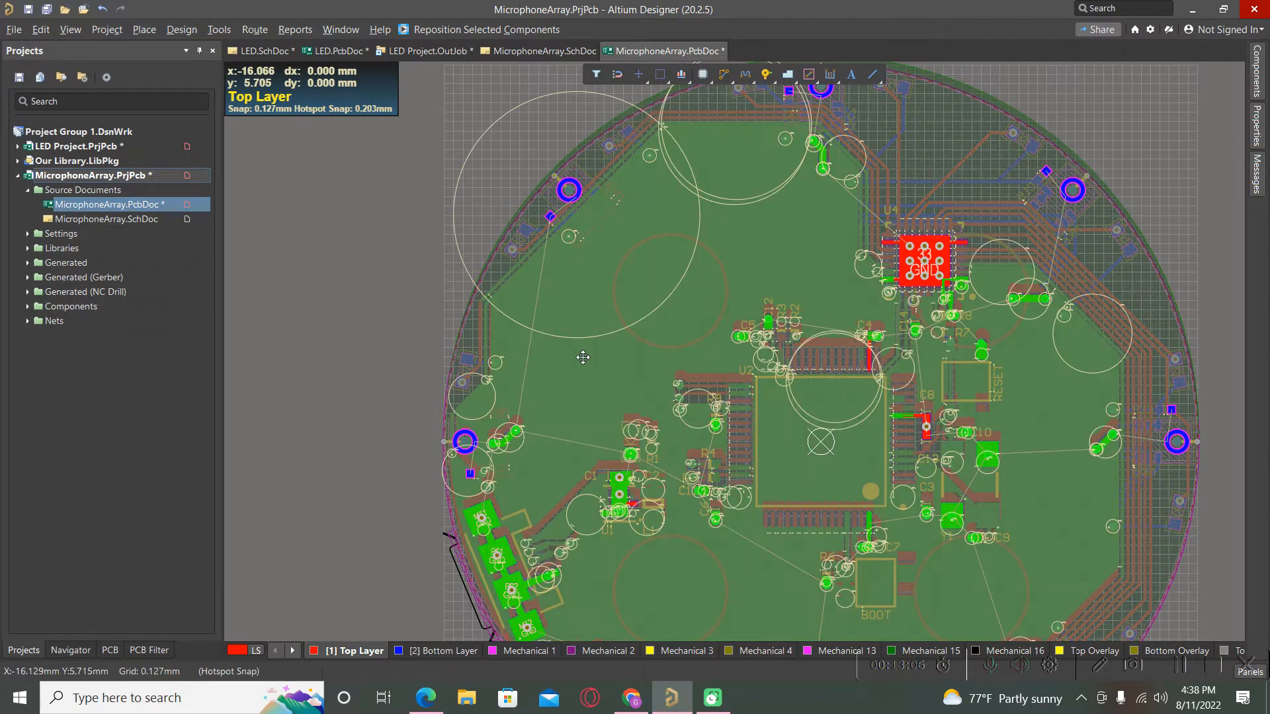
- Move one of the overlapping VCC polygons to the Bottom Layer, assign it to net GND and repour it
{"action": "double_click", "coordinate": [582, 357]}
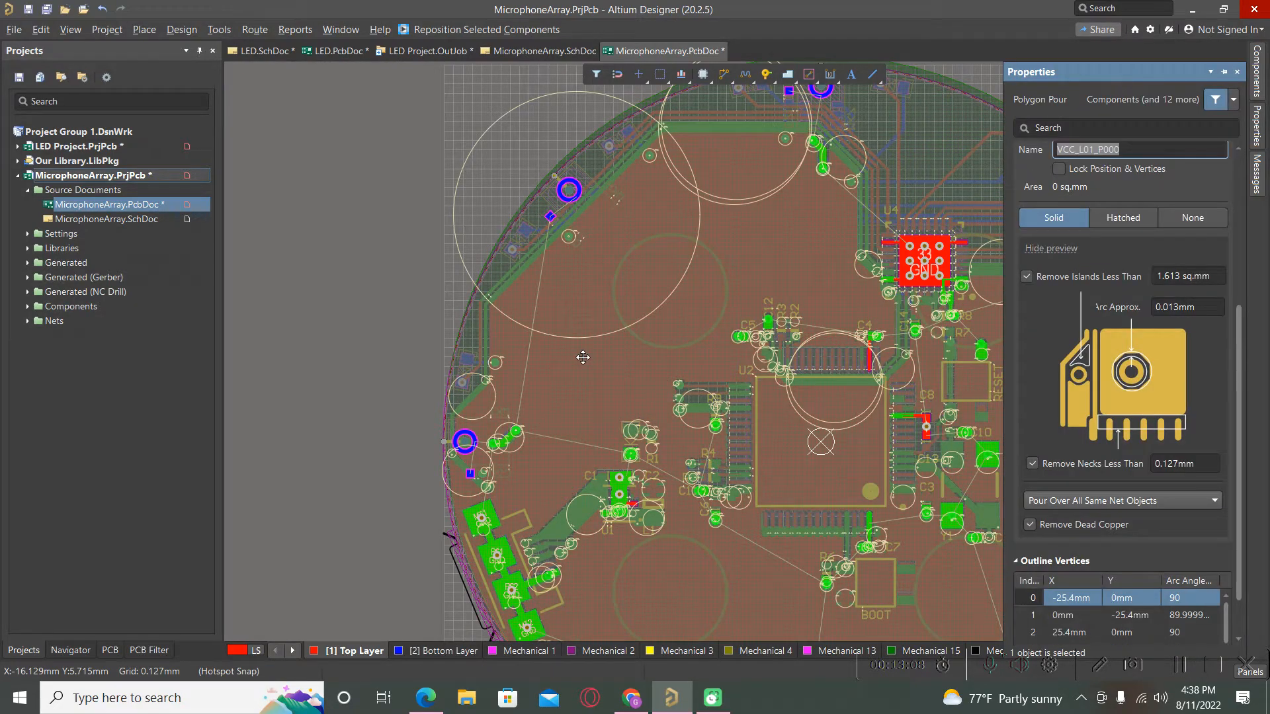
{"action": "scroll", "coordinate": [1109, 290], "scroll_direction": "up", "scroll_amount": 3}
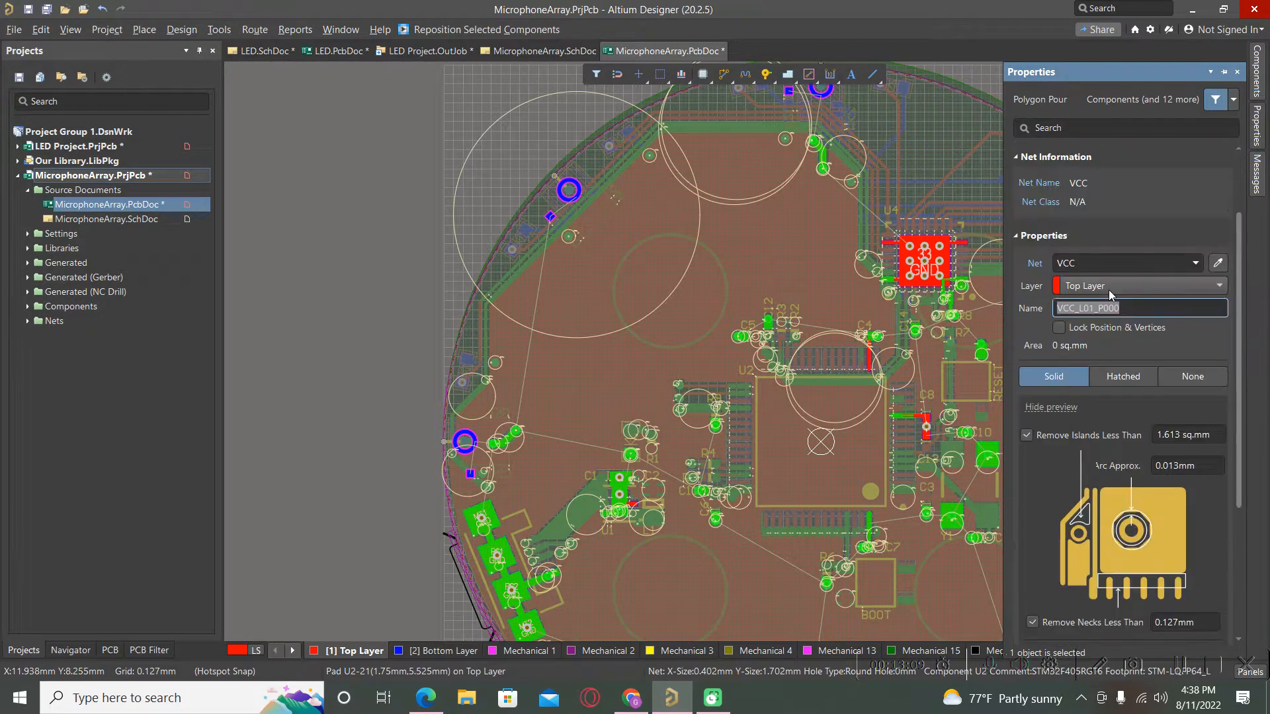
{"action": "left_click", "coordinate": [1201, 285]}
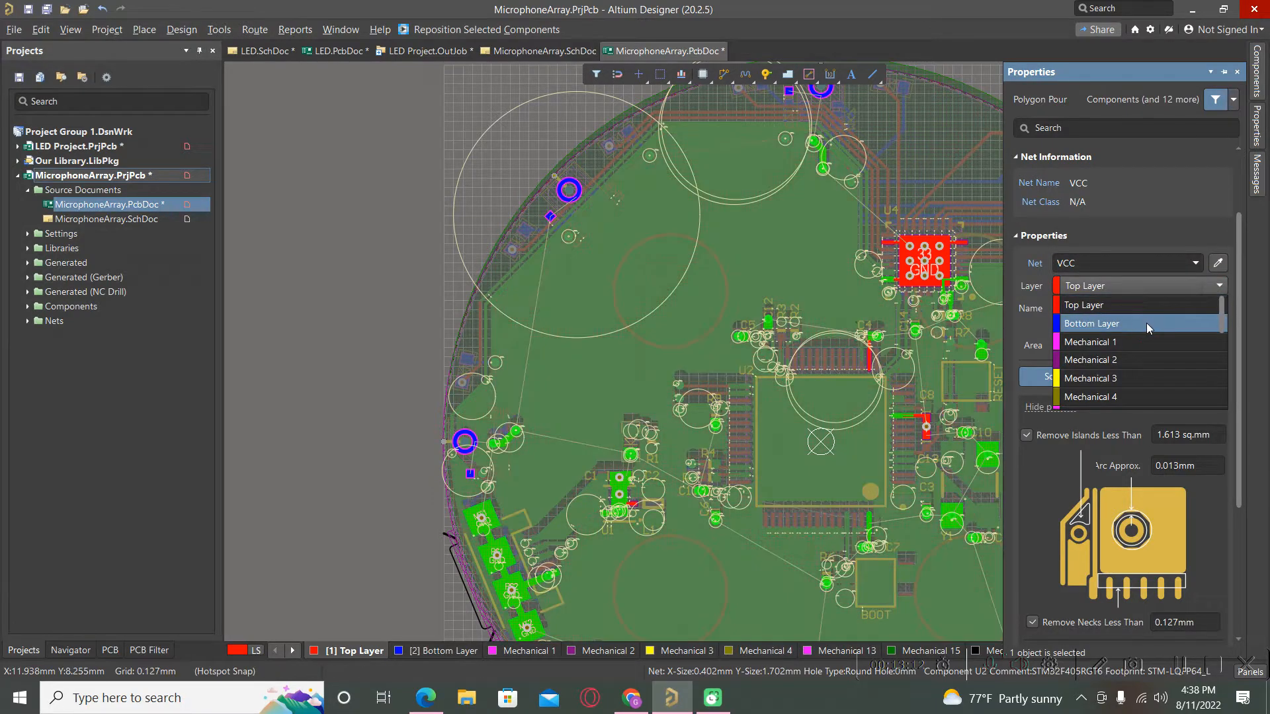
{"action": "left_click", "coordinate": [1147, 324]}
{"action": "left_click", "coordinate": [1090, 263]}
{"action": "type", "text": "GND"}
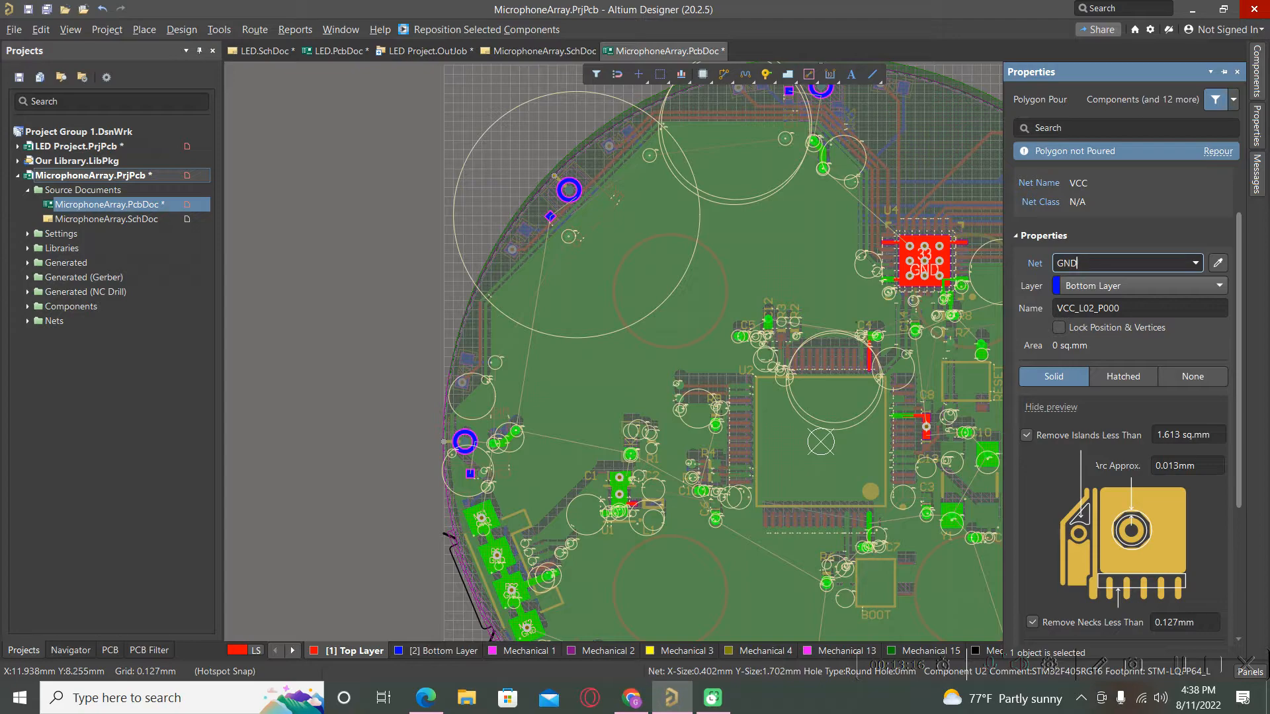
{"action": "key", "text": "Return"}
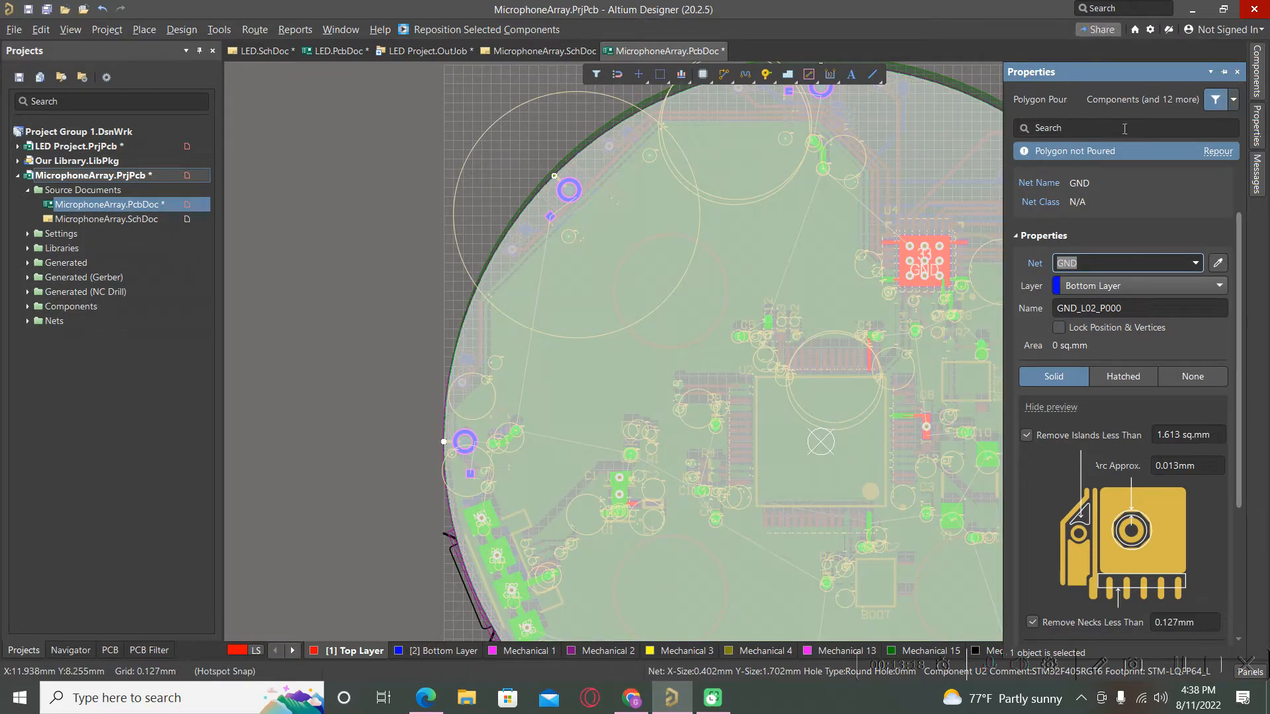
{"action": "left_click", "coordinate": [1209, 152]}
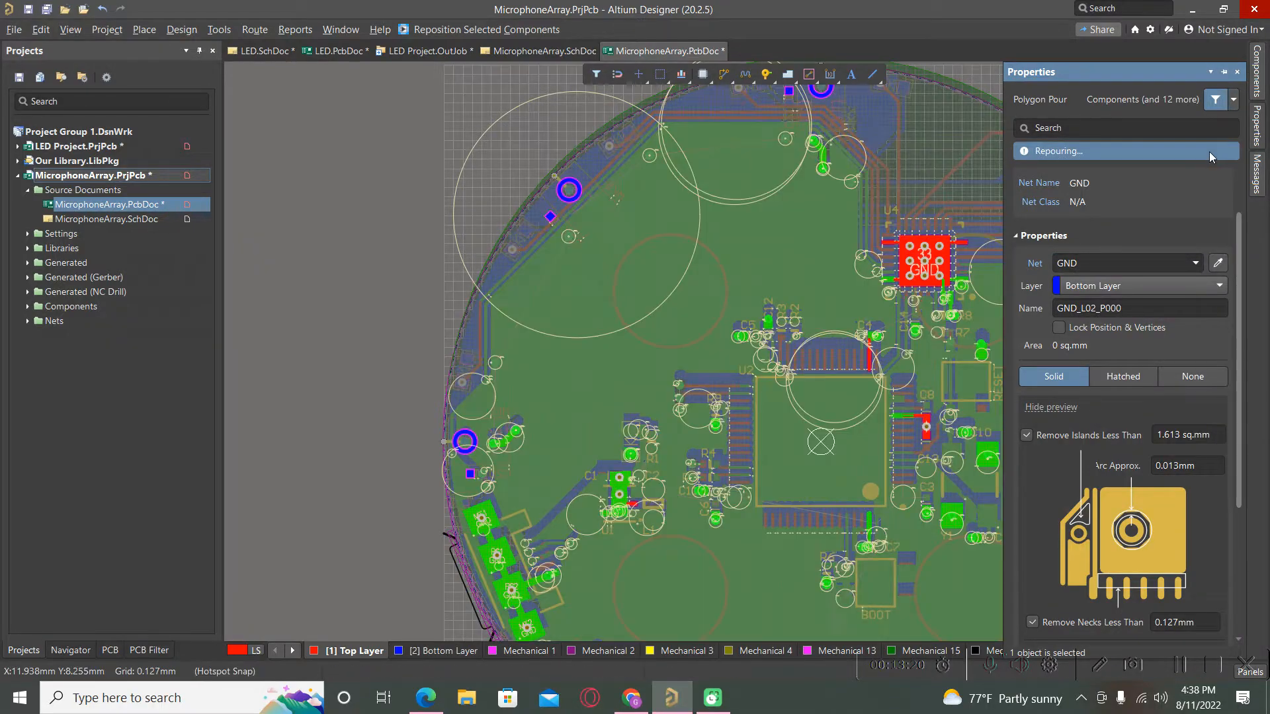
{"action": "left_click", "coordinate": [375, 299]}
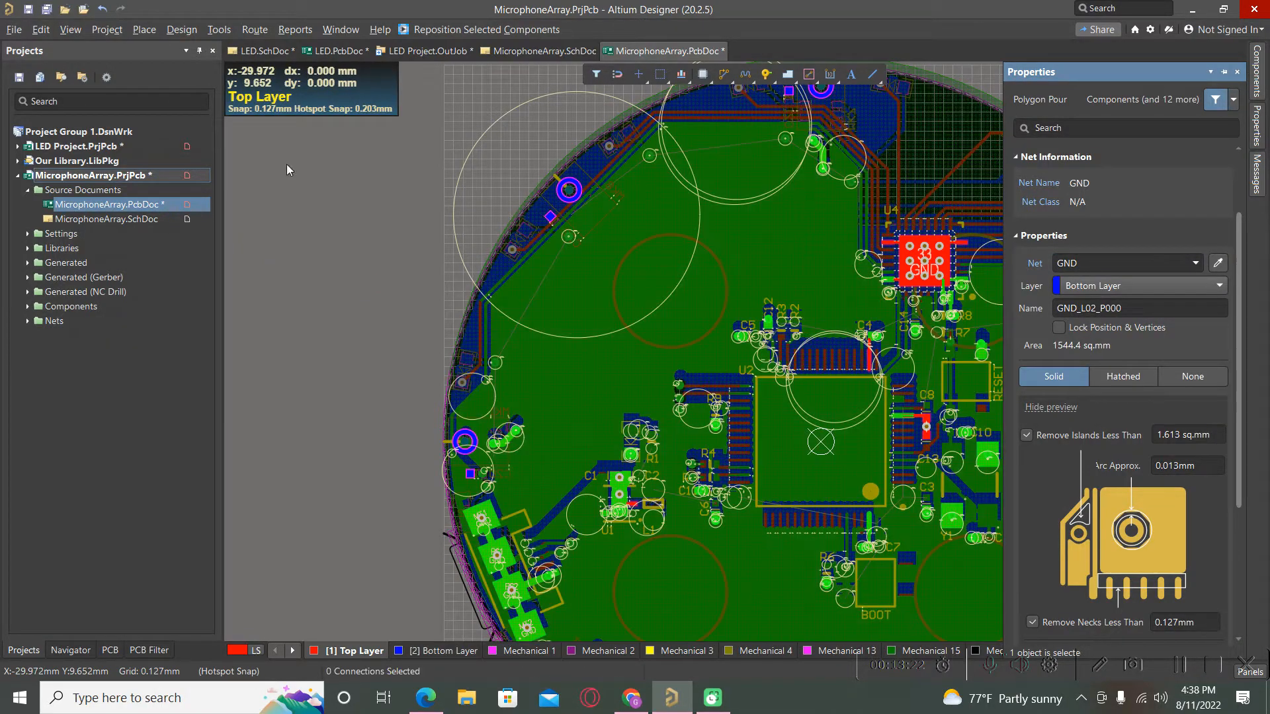
- Repour all polygons on the microphone array board
{"action": "left_click", "coordinate": [220, 29]}
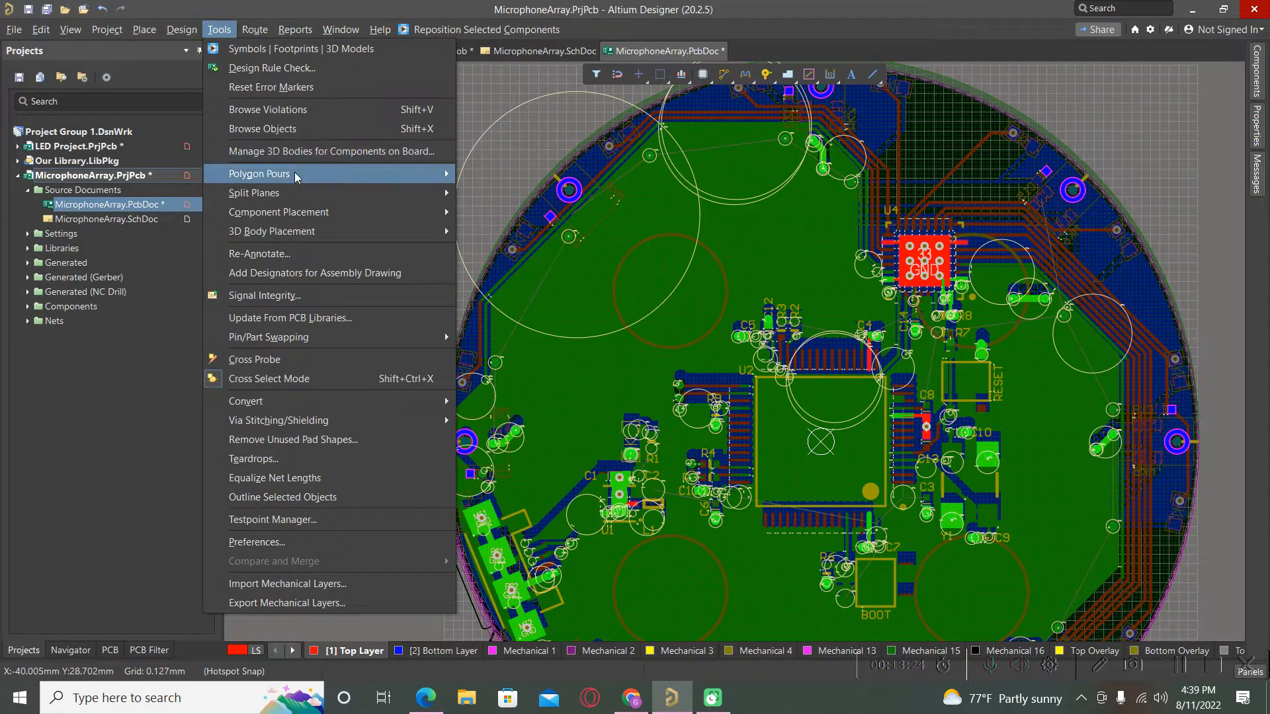
{"action": "mouse_move", "coordinate": [442, 173]}
{"action": "left_click", "coordinate": [516, 257]}
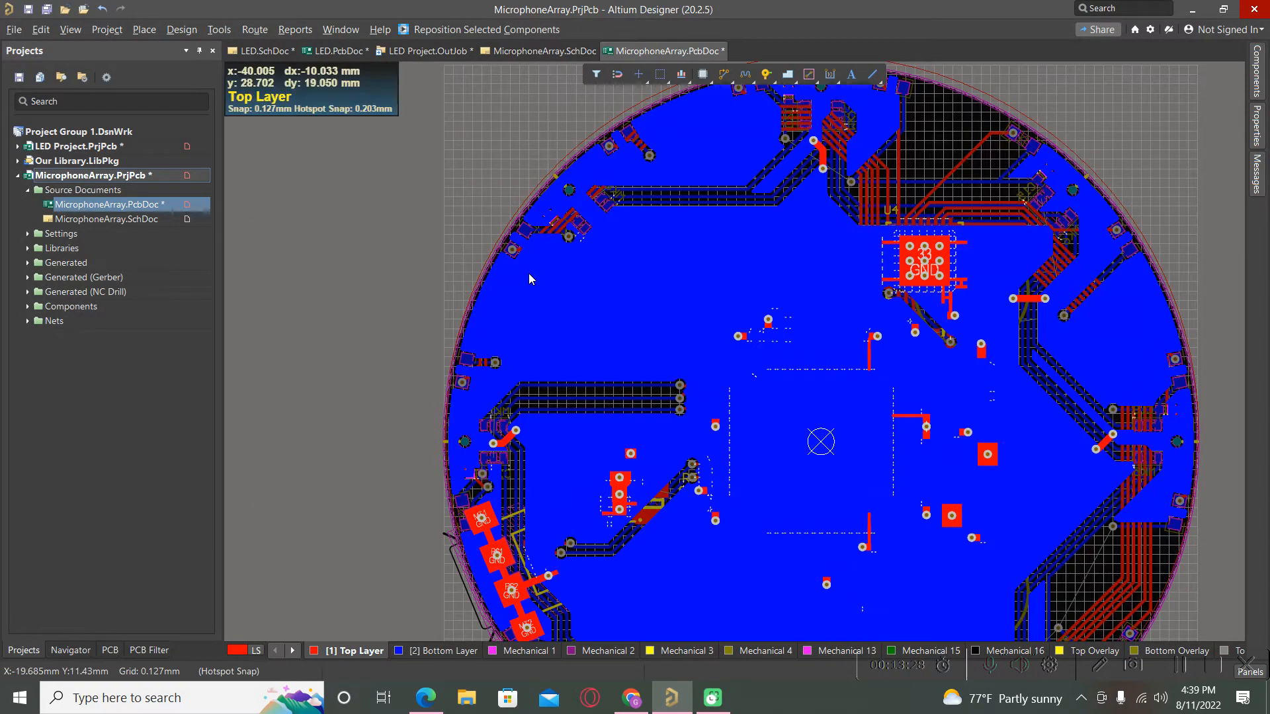
{"action": "scroll", "coordinate": [467, 236], "scroll_direction": "down", "scroll_amount": 3, "text": "ctrl"}
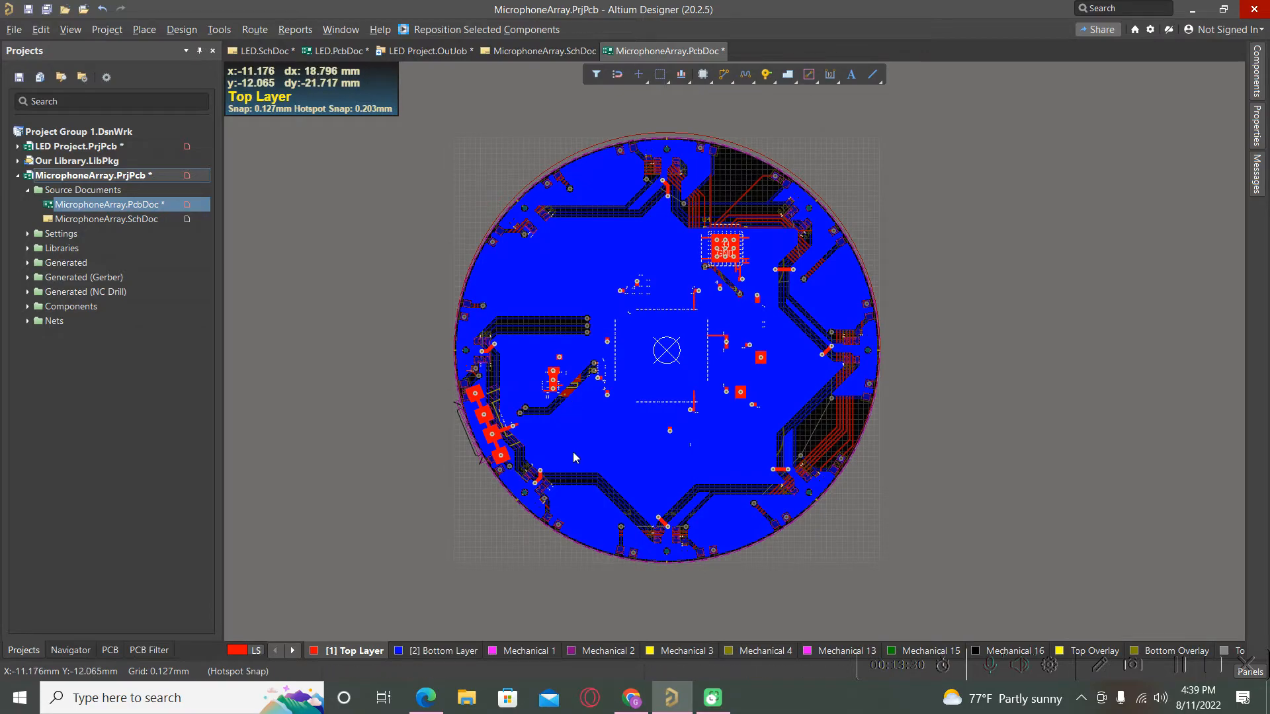
- Make the Top Layer active and display it alone in single-layer mode
{"action": "left_click", "coordinate": [422, 651]}
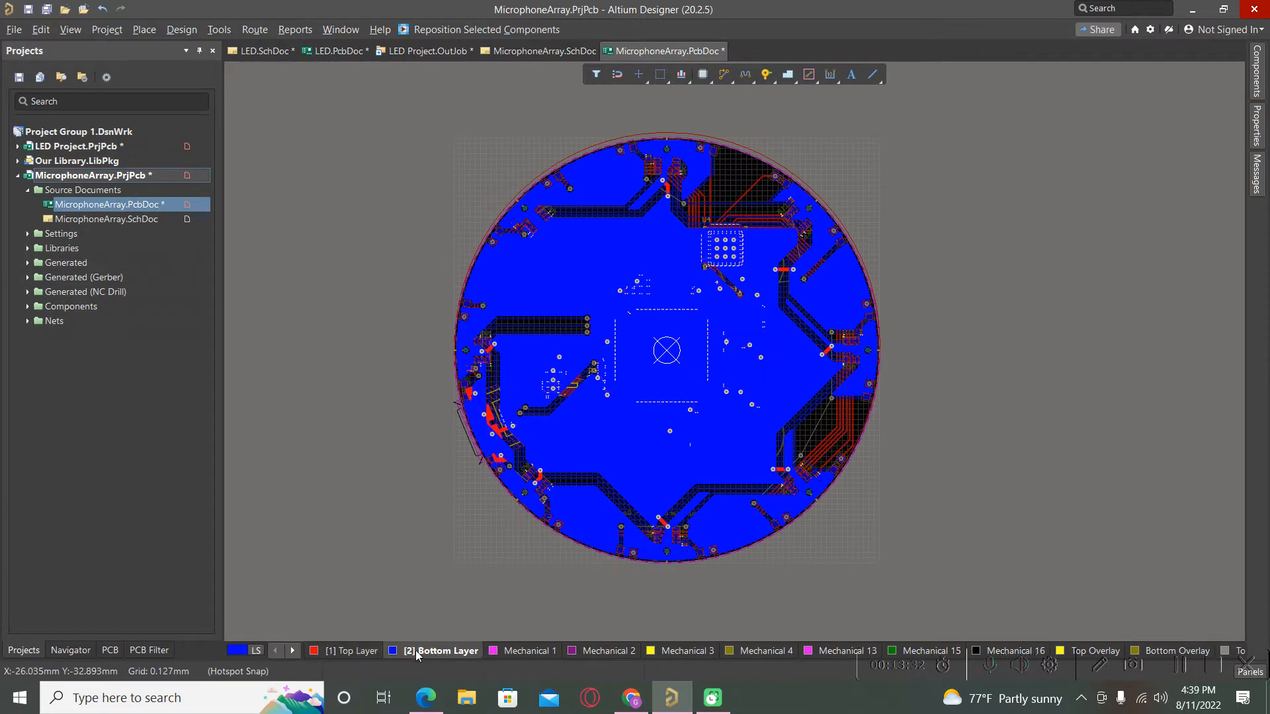
{"action": "left_click", "coordinate": [363, 652]}
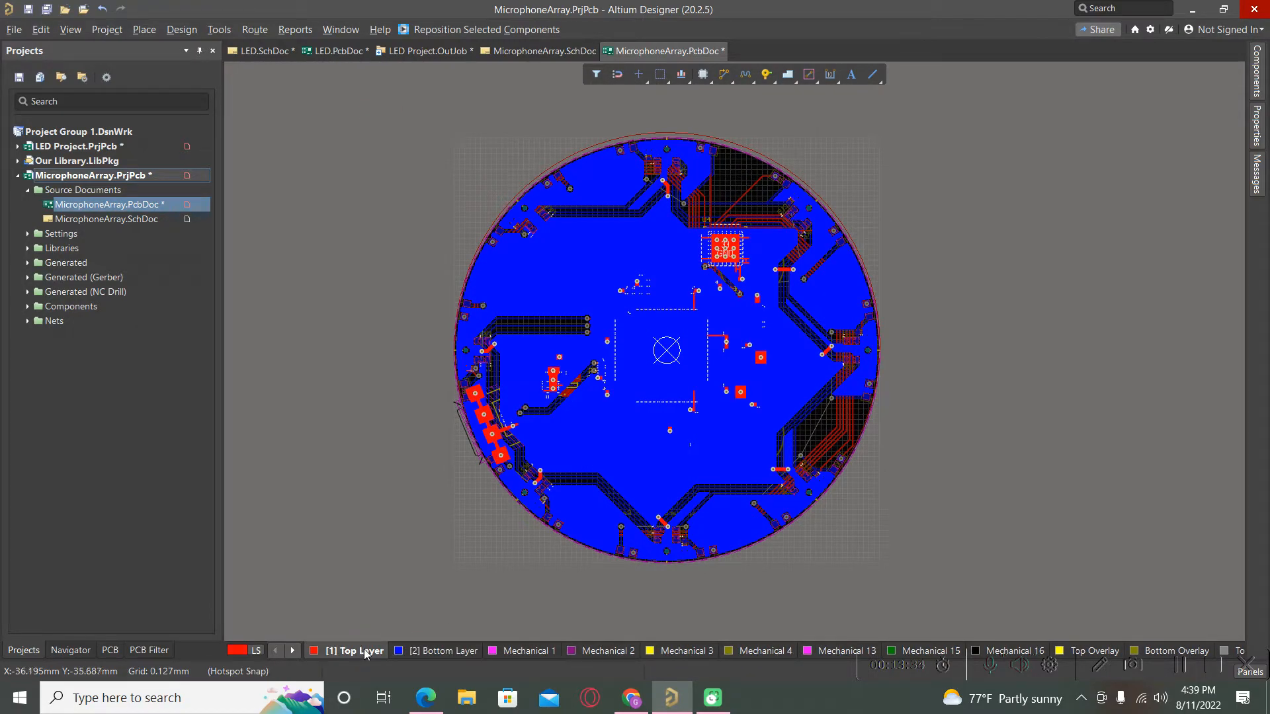
{"action": "key", "text": "shift+s"}
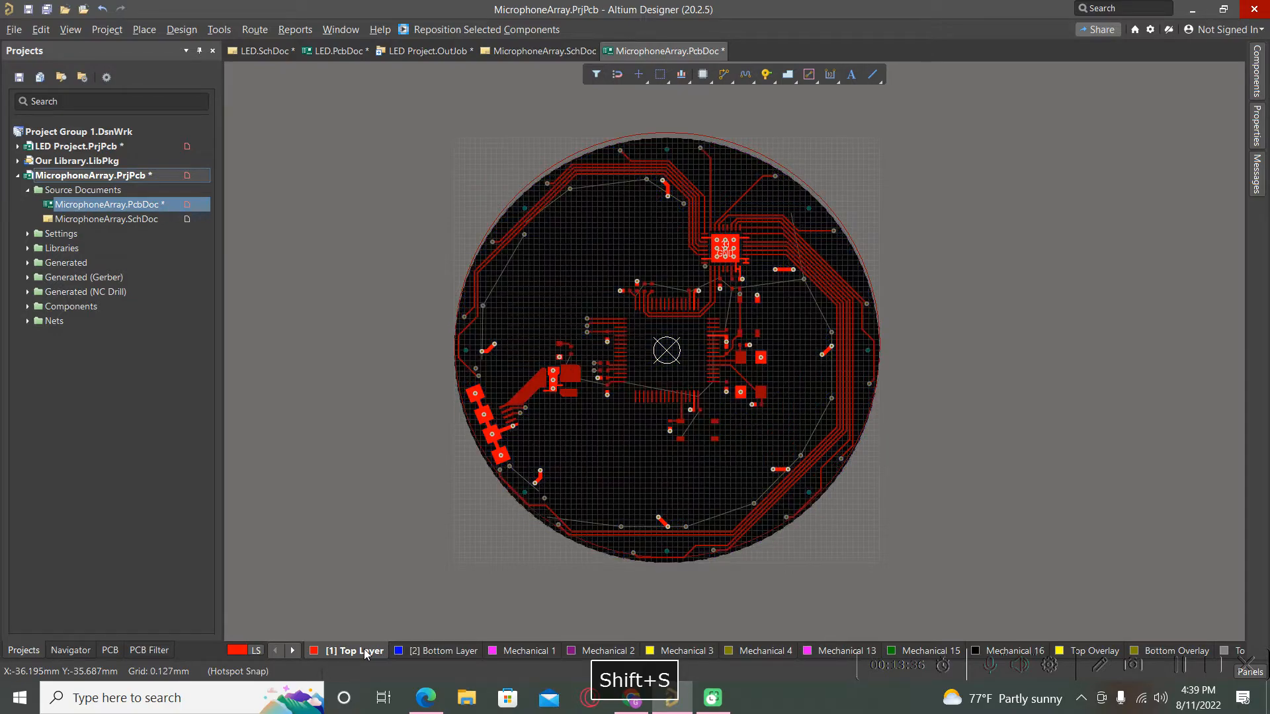
{"action": "key", "text": "shift+s"}
{"action": "key", "text": "shift+s"}
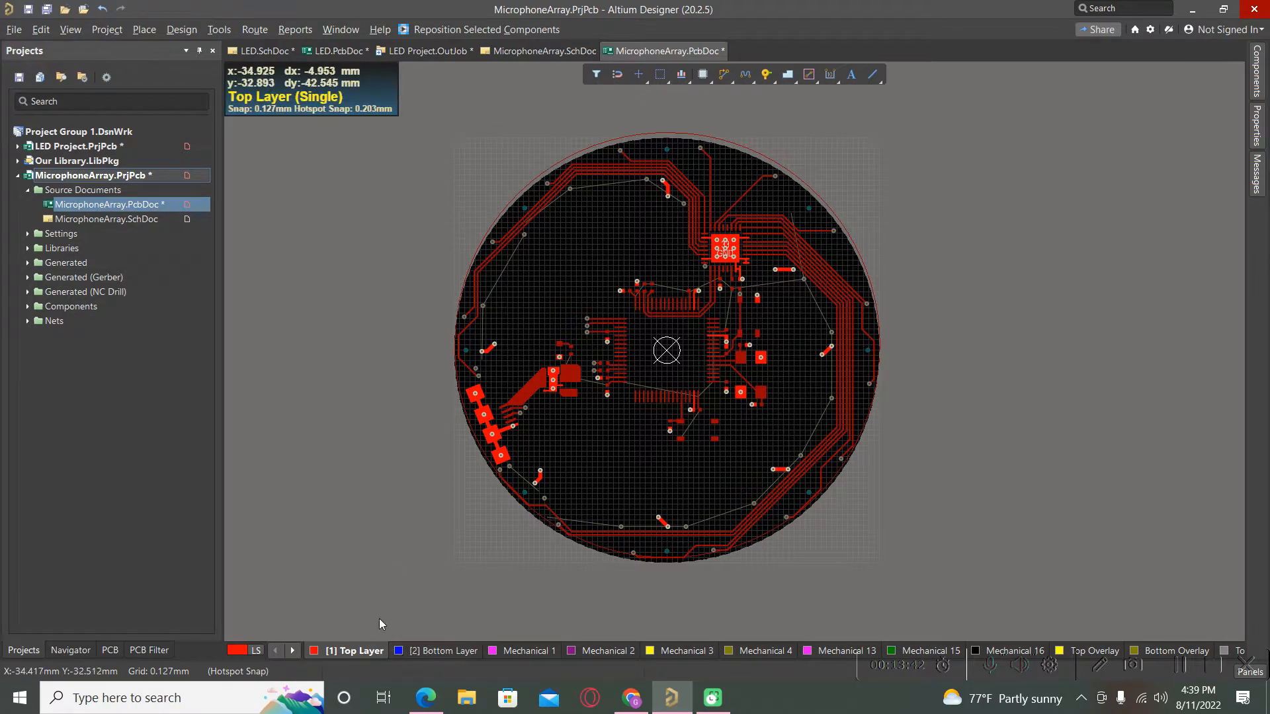
- Assign the unpoured Top Layer polygon without a net to VCC
{"action": "left_click", "coordinate": [599, 486]}
{"action": "double_click", "coordinate": [600, 486]}
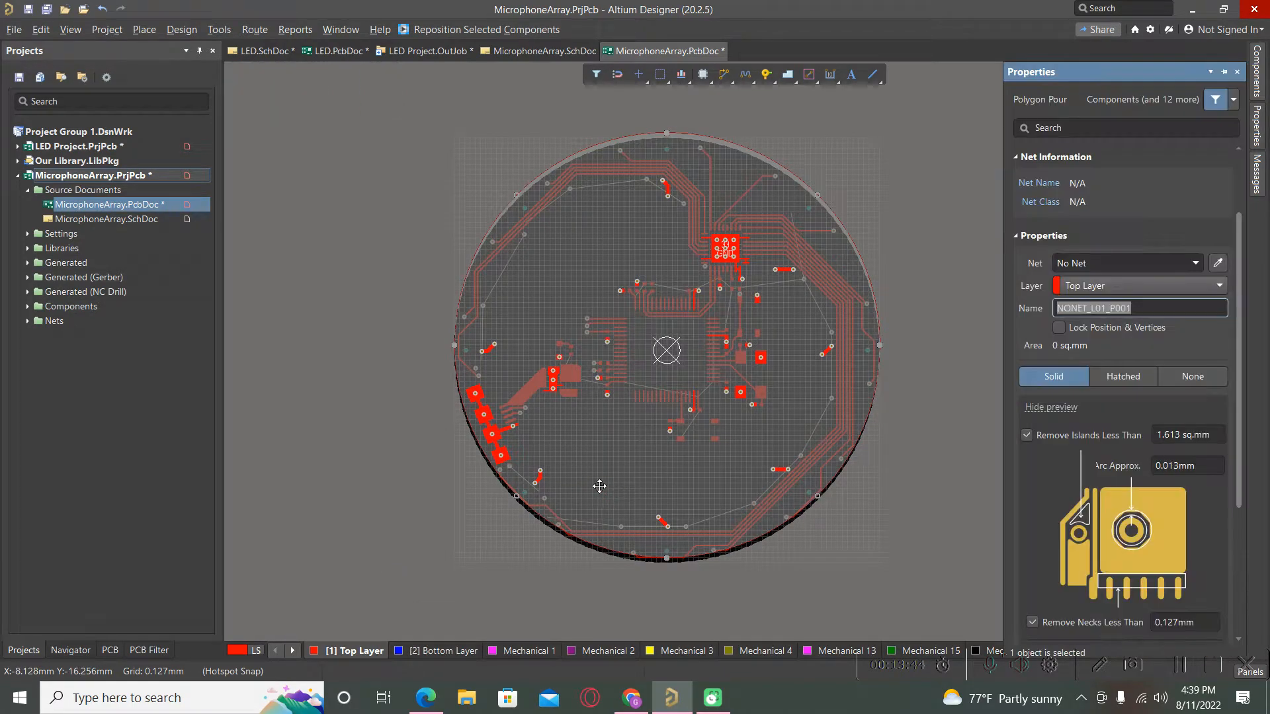
{"action": "left_click", "coordinate": [1157, 263]}
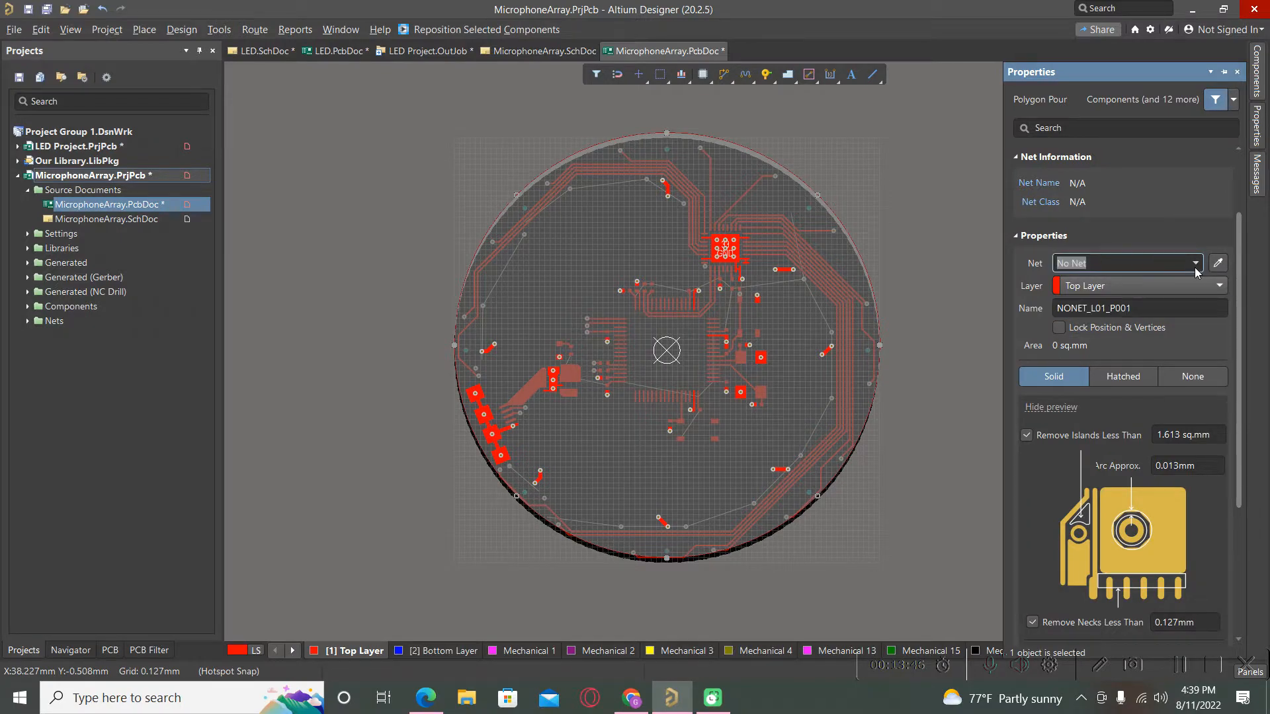
{"action": "left_click", "coordinate": [1196, 263]}
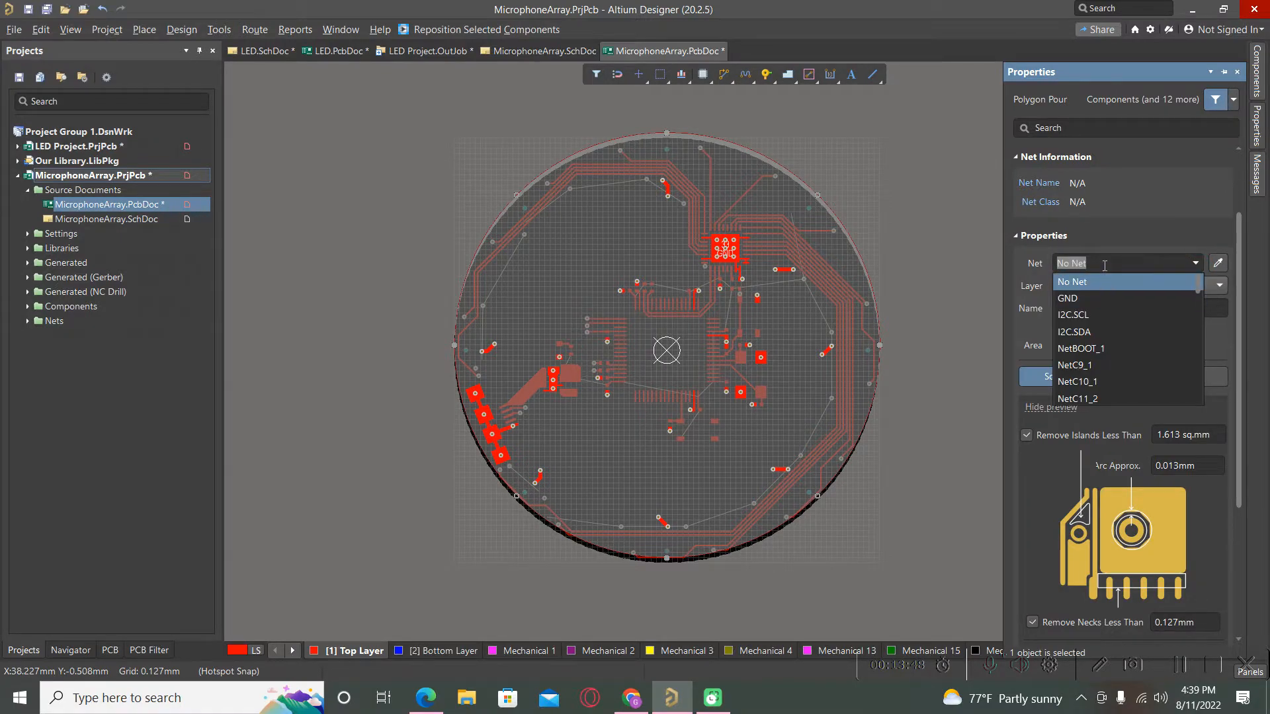
{"action": "type", "text": "VCC"}
{"action": "key", "text": "Return"}
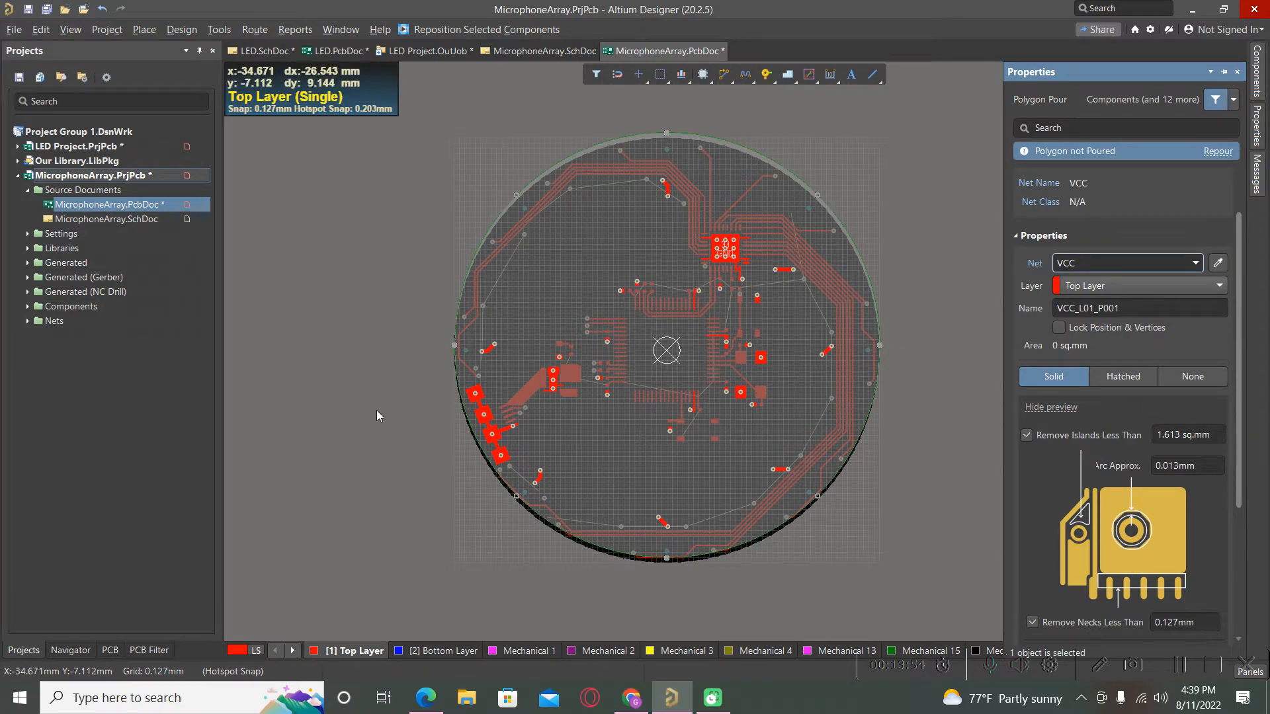
{"action": "scroll", "coordinate": [1076, 437], "scroll_direction": "down", "scroll_amount": 5}
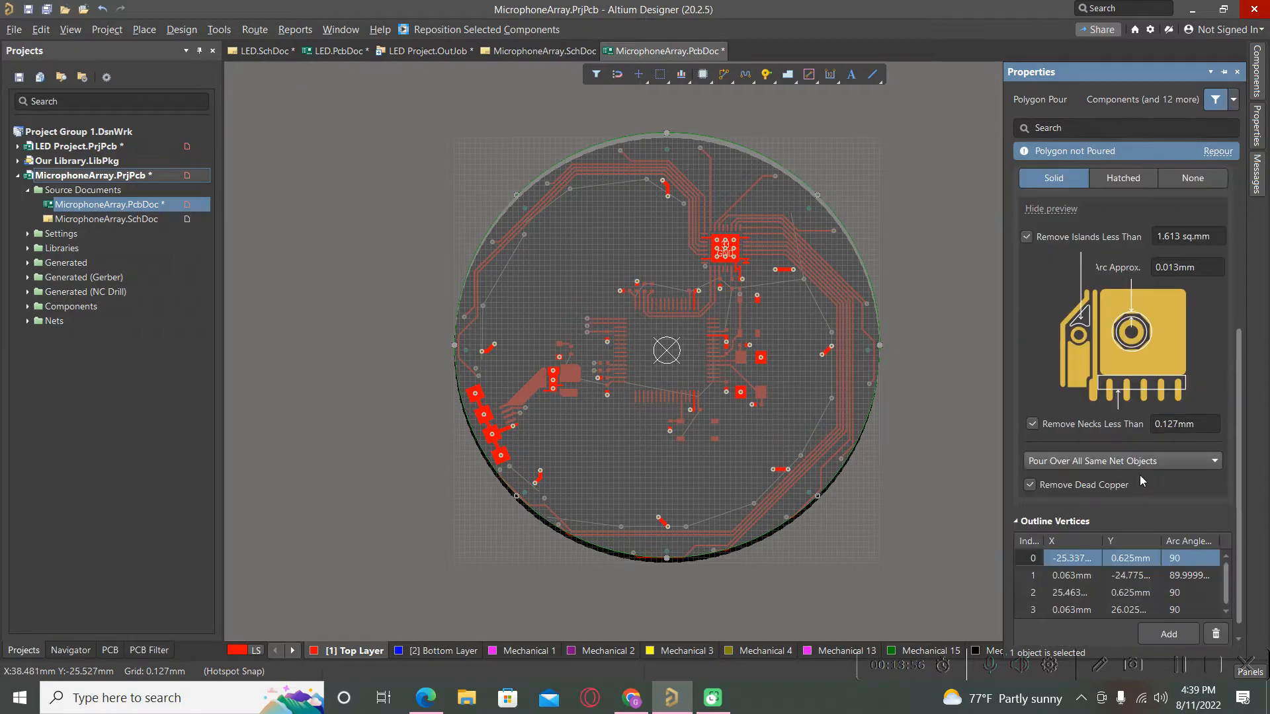
{"action": "left_click", "coordinate": [349, 533]}
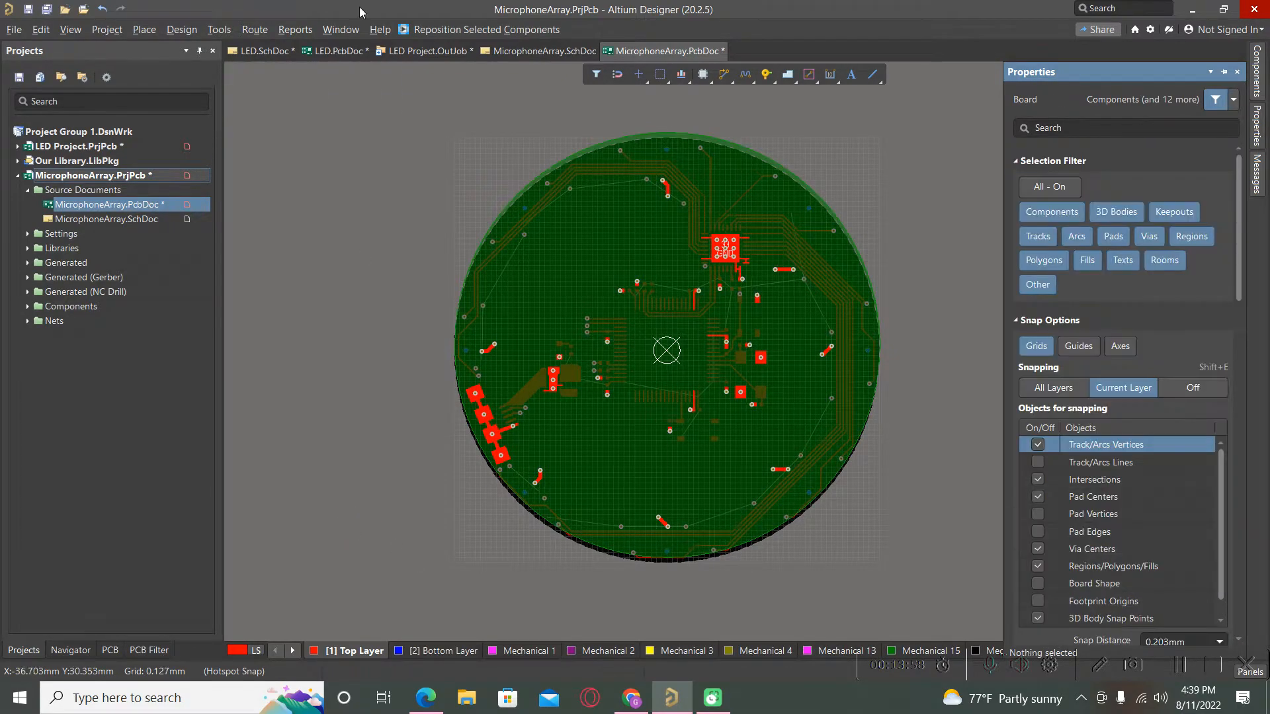
- Repour all polygons so the Top Layer VCC polygon is filled with copper
{"action": "left_click", "coordinate": [218, 29]}
{"action": "mouse_move", "coordinate": [280, 175]}
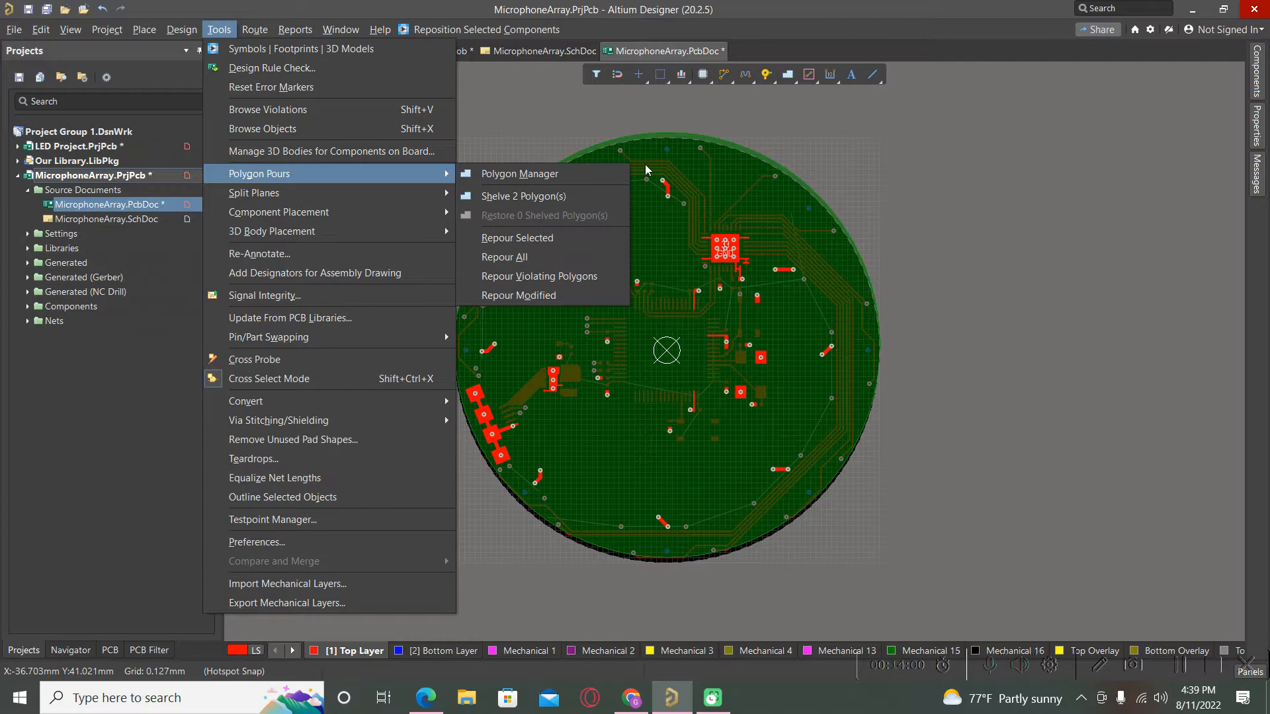
{"action": "left_click", "coordinate": [490, 250]}
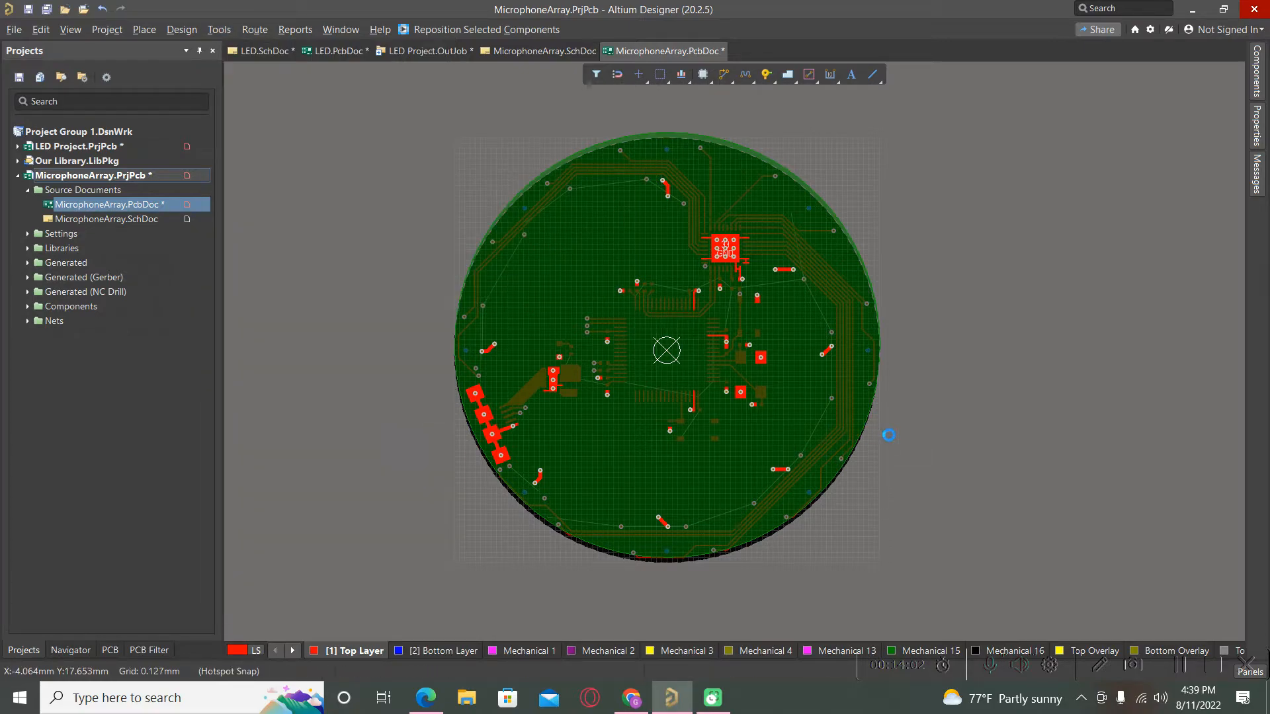
- Examine the poured VCC copper on the Top Layer around the microcontroller pads, traces and vias
{"action": "left_click", "coordinate": [441, 650]}
{"action": "left_click", "coordinate": [353, 649]}
{"action": "left_click", "coordinate": [356, 451]}
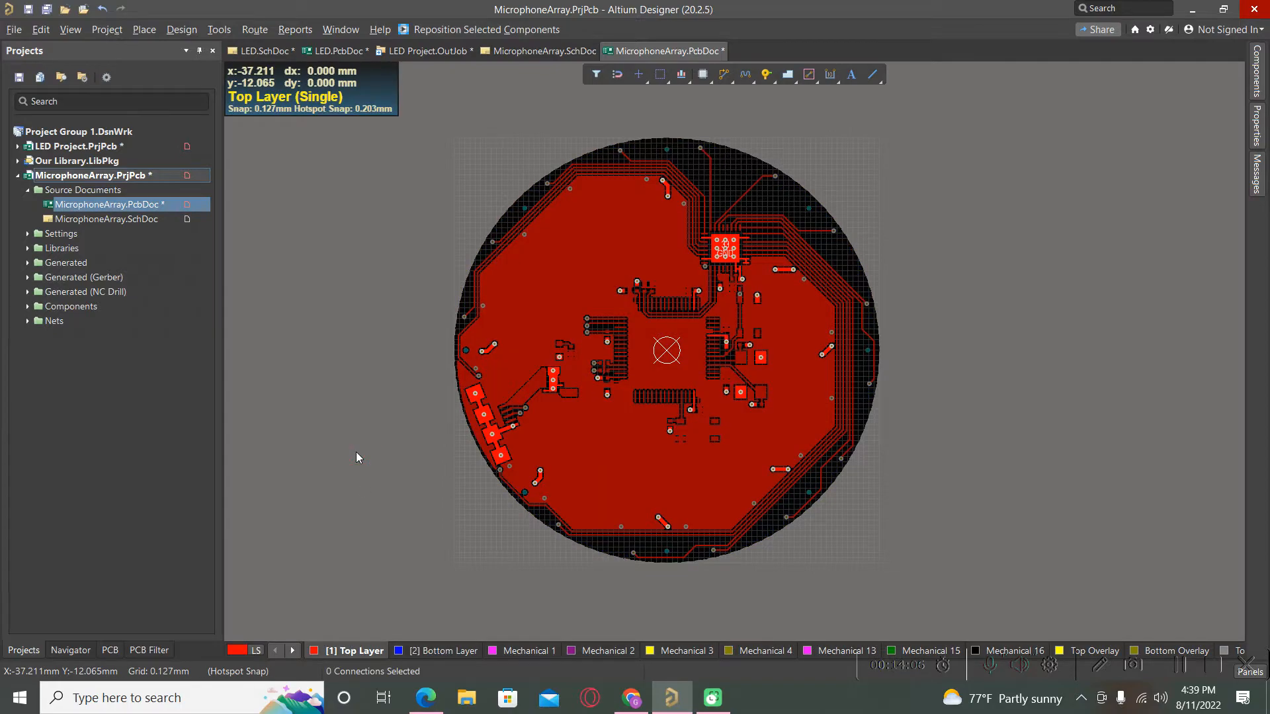
{"action": "scroll", "coordinate": [614, 360], "scroll_direction": "down", "scroll_amount": 2, "text": "ctrl"}
{"action": "scroll", "coordinate": [532, 340], "scroll_direction": "up", "scroll_amount": 3, "text": "ctrl"}
{"action": "scroll", "coordinate": [712, 240], "scroll_direction": "up", "scroll_amount": 3, "text": "ctrl"}
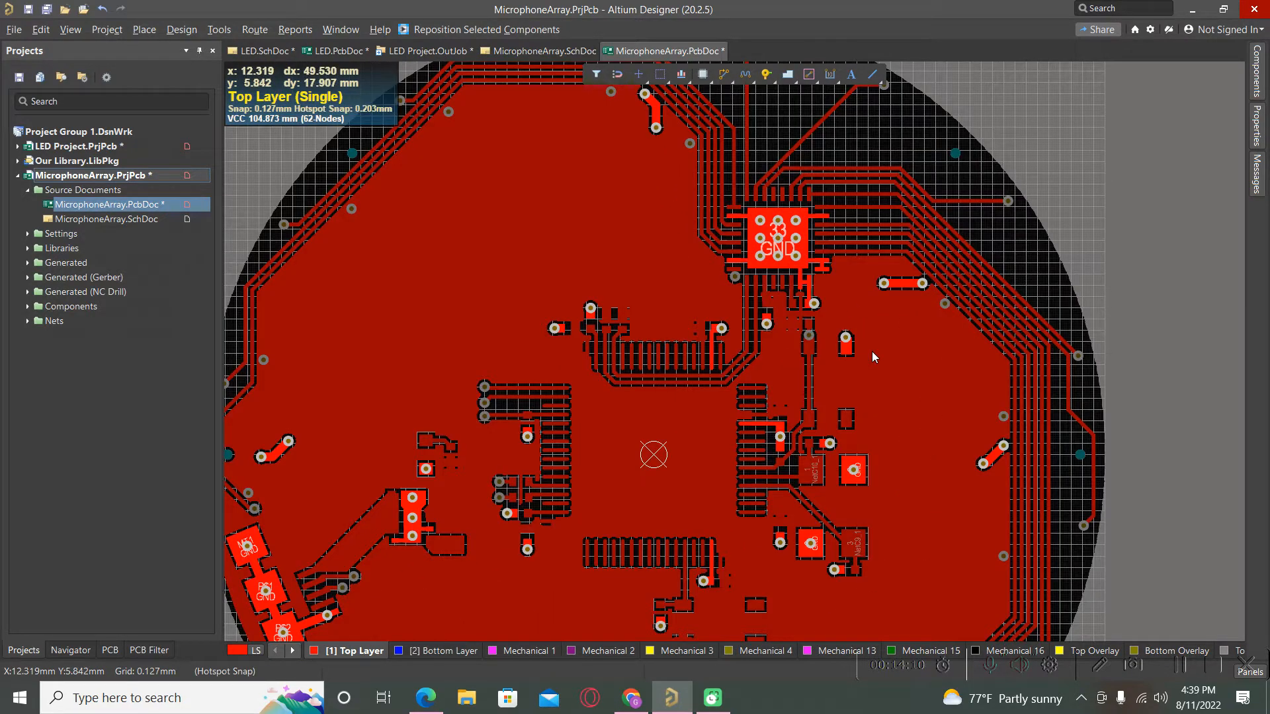
{"action": "scroll", "coordinate": [895, 360], "scroll_direction": "down", "scroll_amount": 2, "text": "ctrl"}
{"action": "scroll", "coordinate": [678, 310], "scroll_direction": "up", "scroll_amount": 3, "text": "ctrl"}
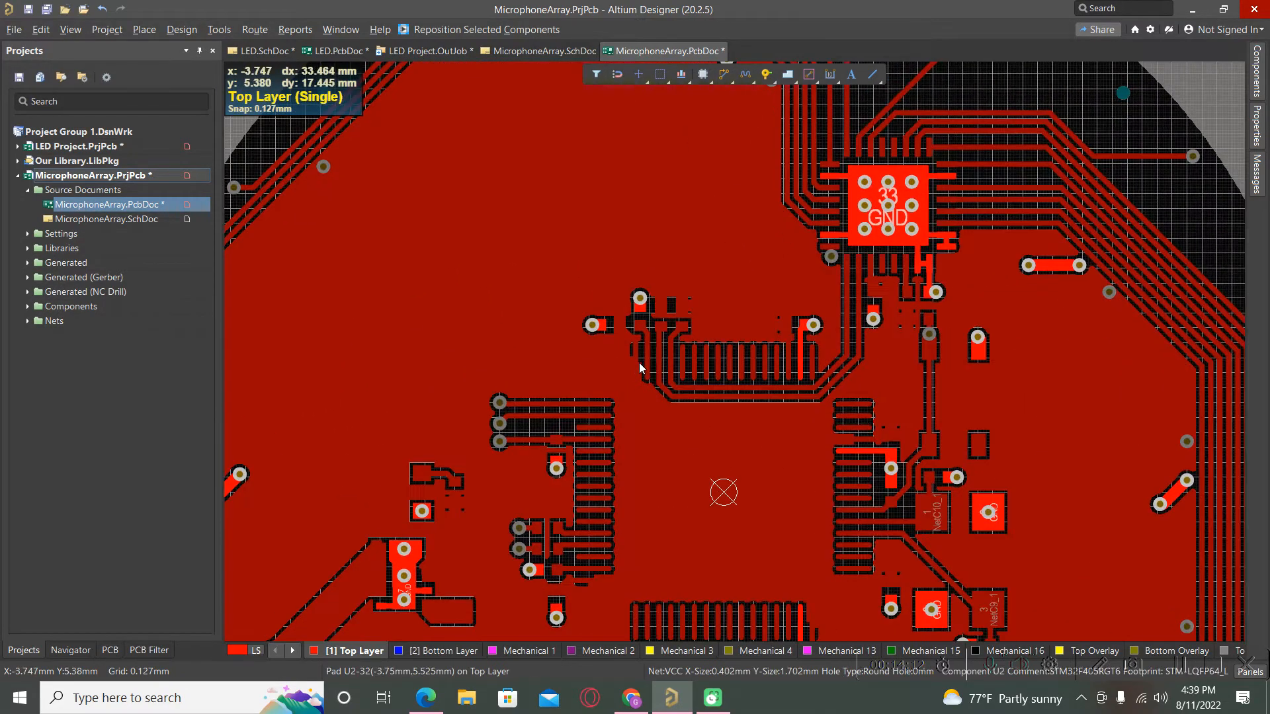
{"action": "scroll", "coordinate": [629, 393], "scroll_direction": "down", "scroll_amount": 3, "text": "ctrl"}
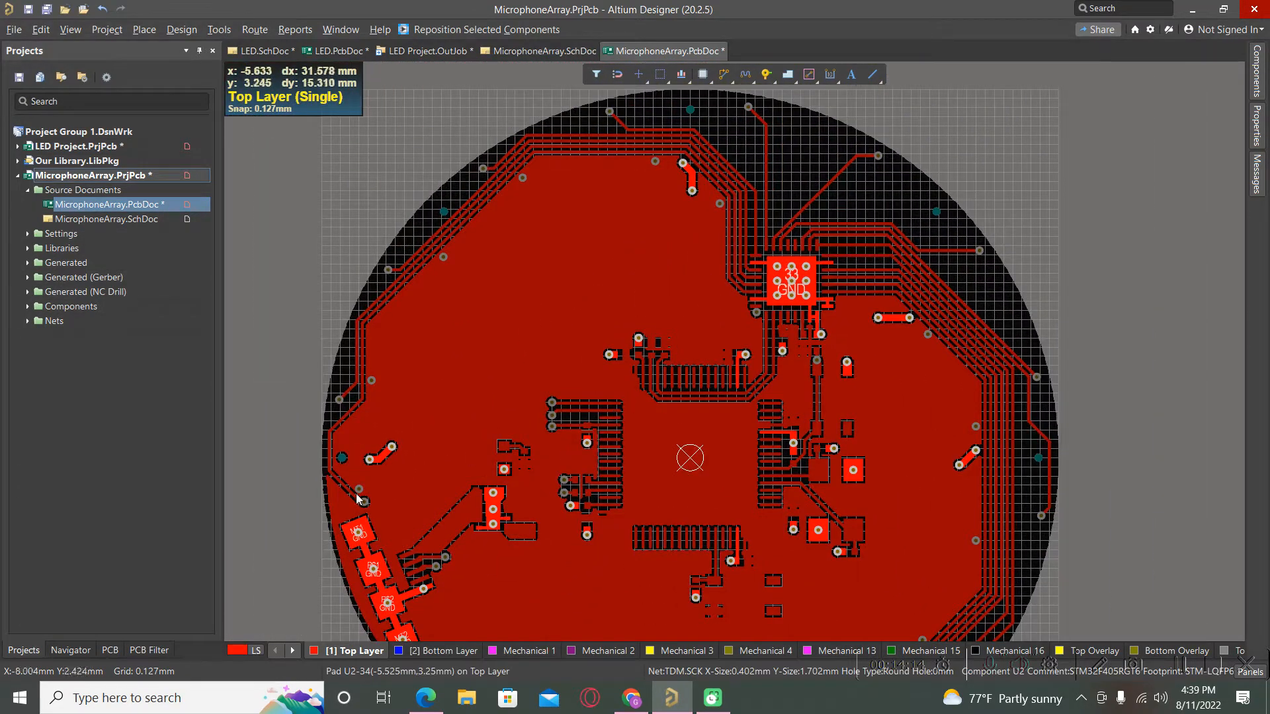
{"action": "left_click", "coordinate": [255, 652]}
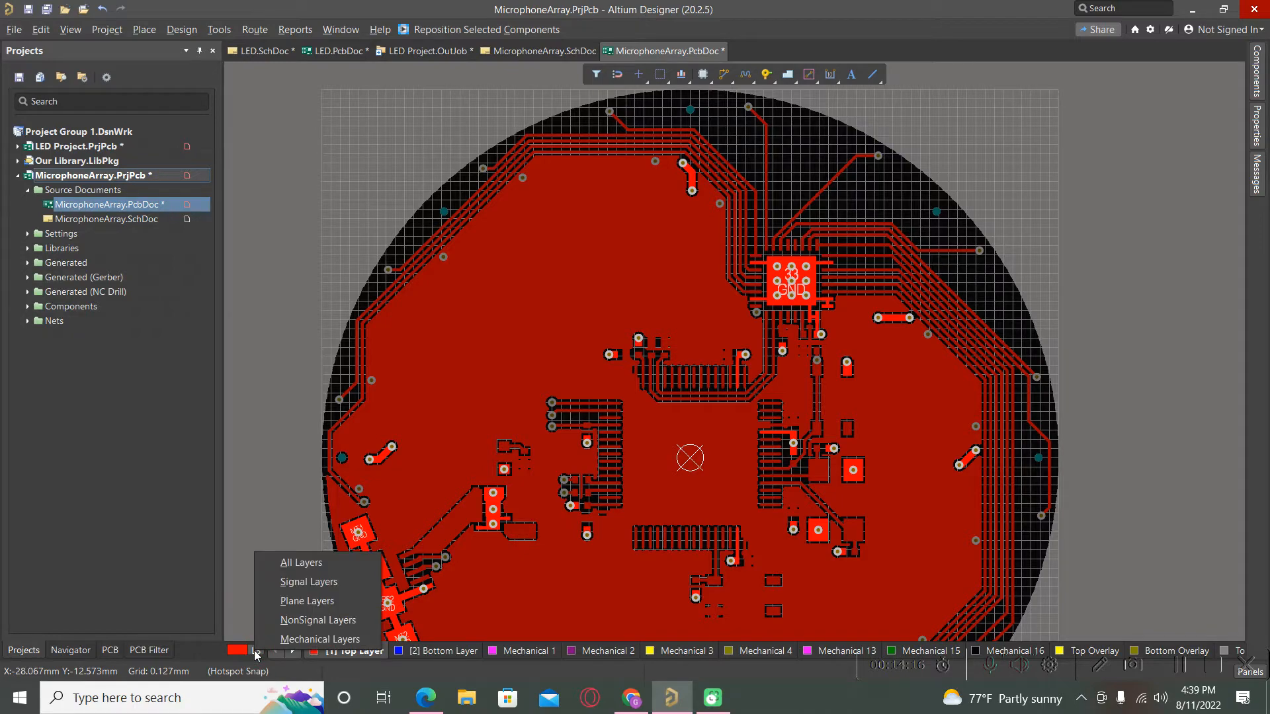
{"action": "left_click", "coordinate": [242, 653]}
{"action": "left_click", "coordinate": [242, 653]}
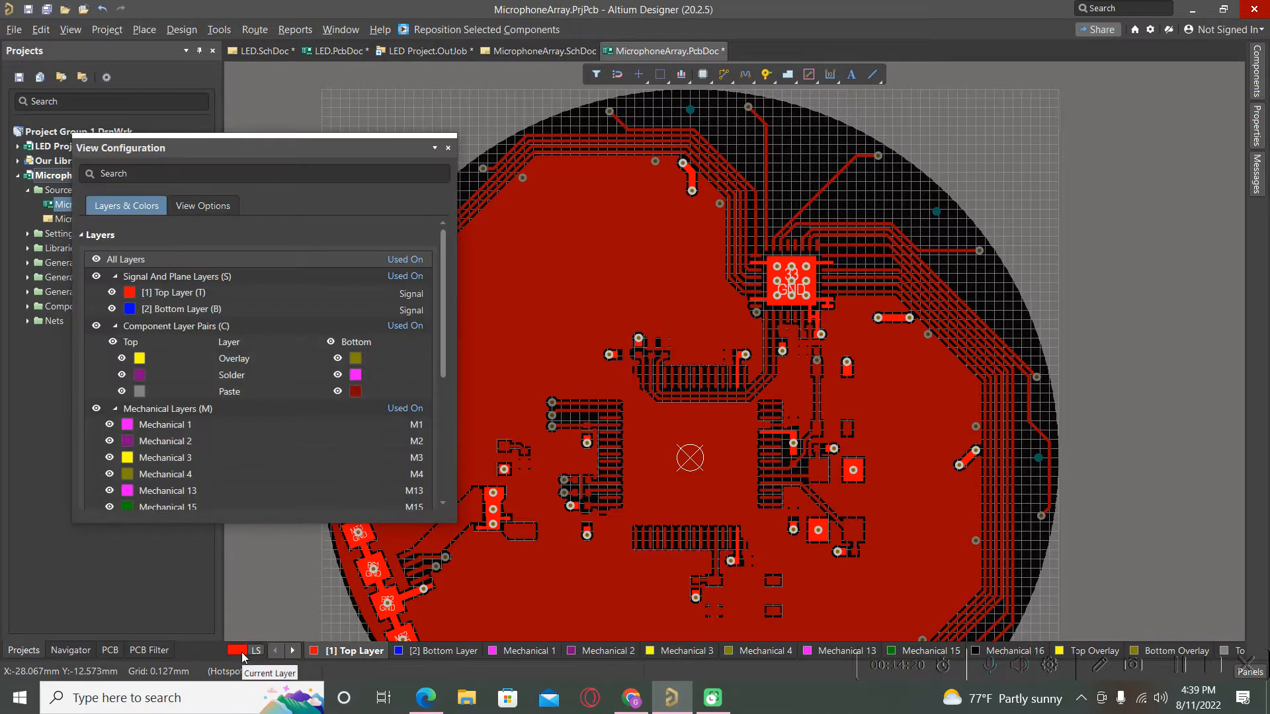
{"action": "left_click", "coordinate": [448, 147]}
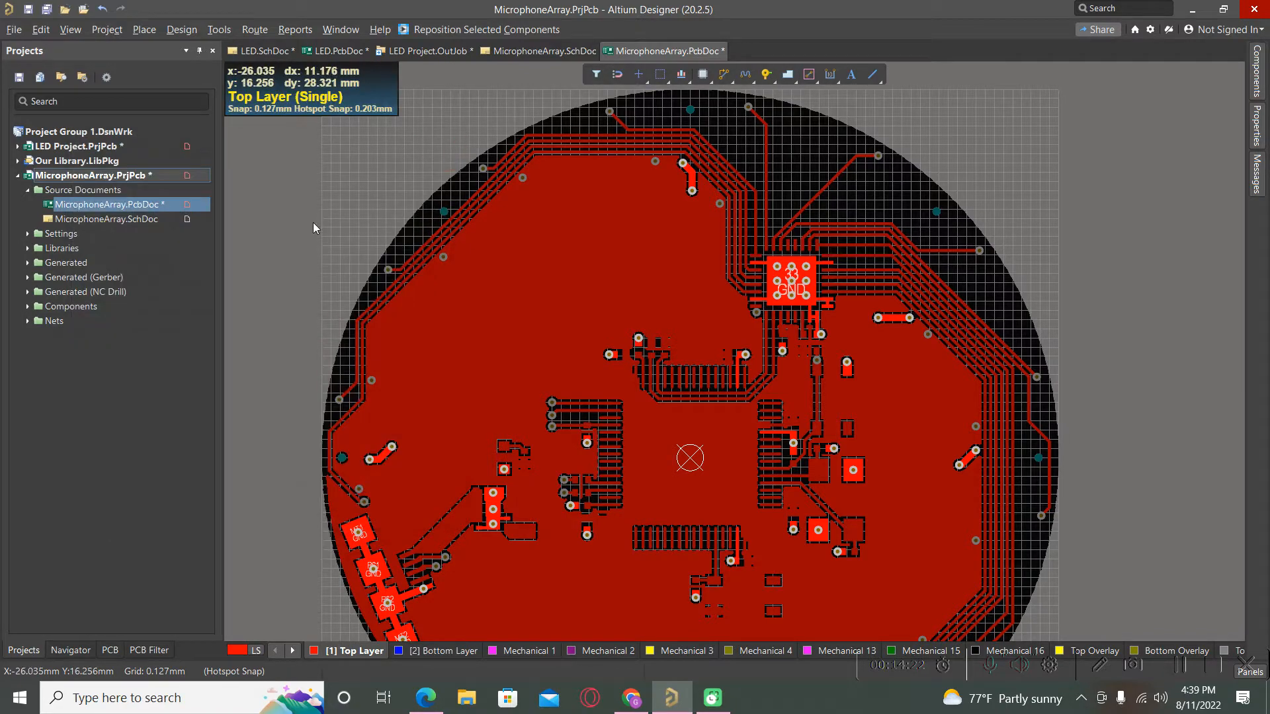
- Open the View Options of View Configuration and enlarge the window to show the full object visibility list
{"action": "key", "text": "l"}
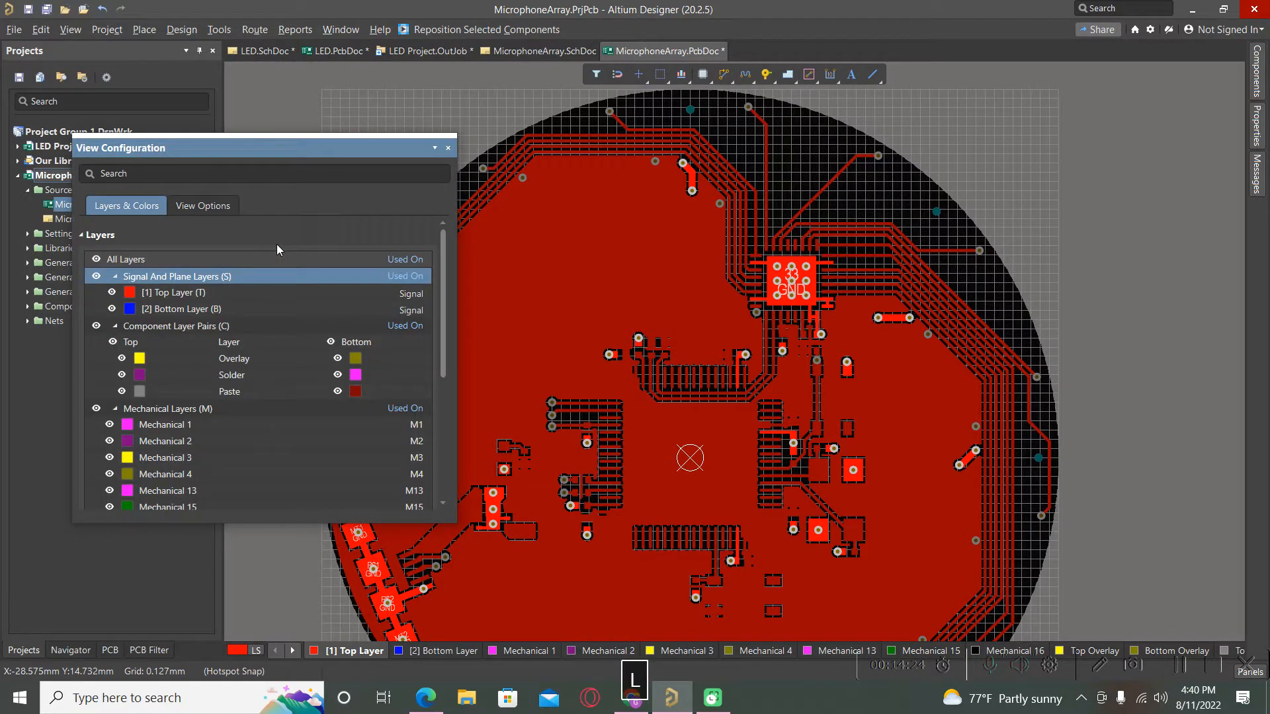
{"action": "left_click", "coordinate": [193, 208]}
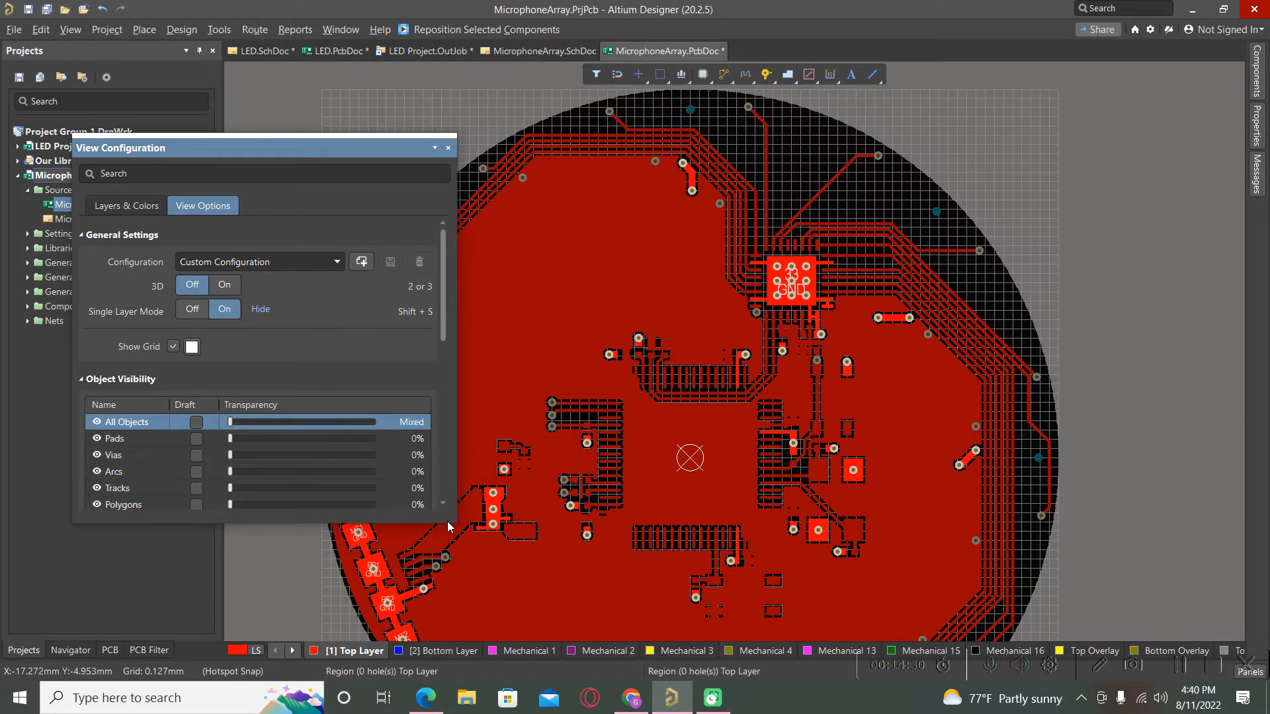
{"action": "left_click_drag", "start_coordinate": [434, 524], "coordinate": [433, 623]}
{"action": "left_click_drag", "start_coordinate": [301, 137], "coordinate": [301, 38]}
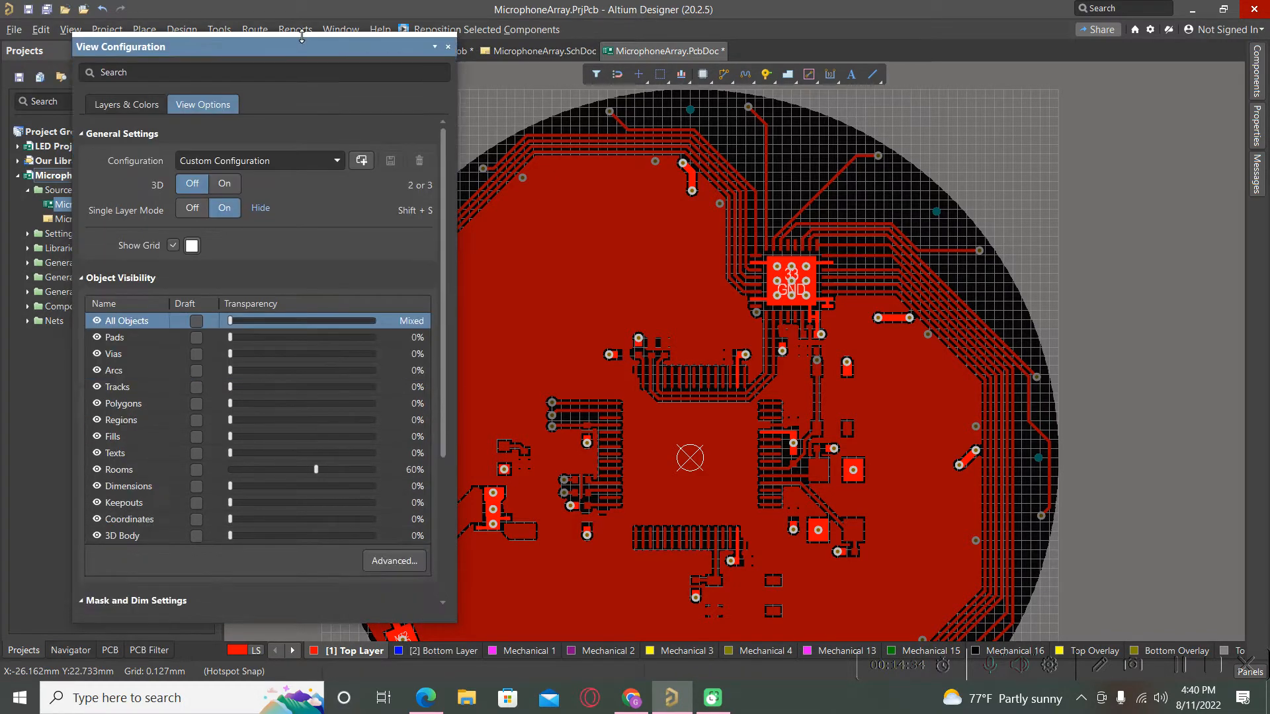
- Switch polygon visibility off and back on for comparison, and set the polygons' transparency to 90%
{"action": "left_click", "coordinate": [98, 405]}
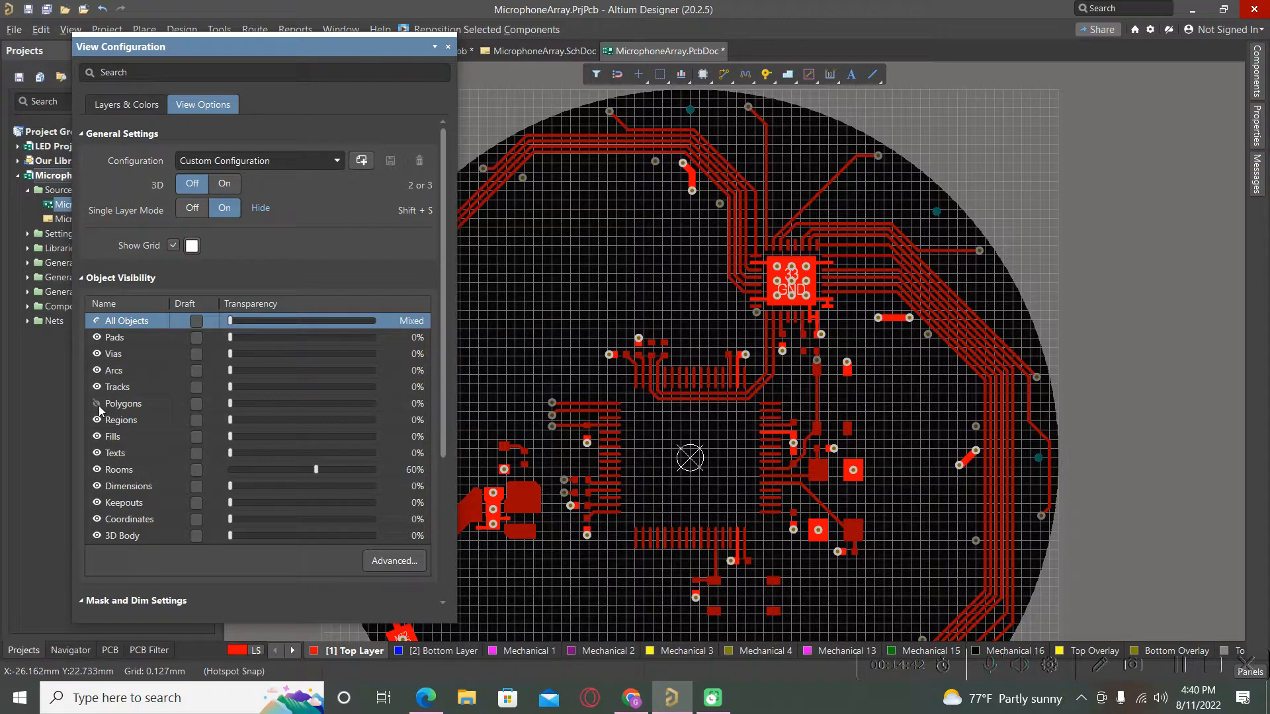
{"action": "left_click", "coordinate": [98, 404]}
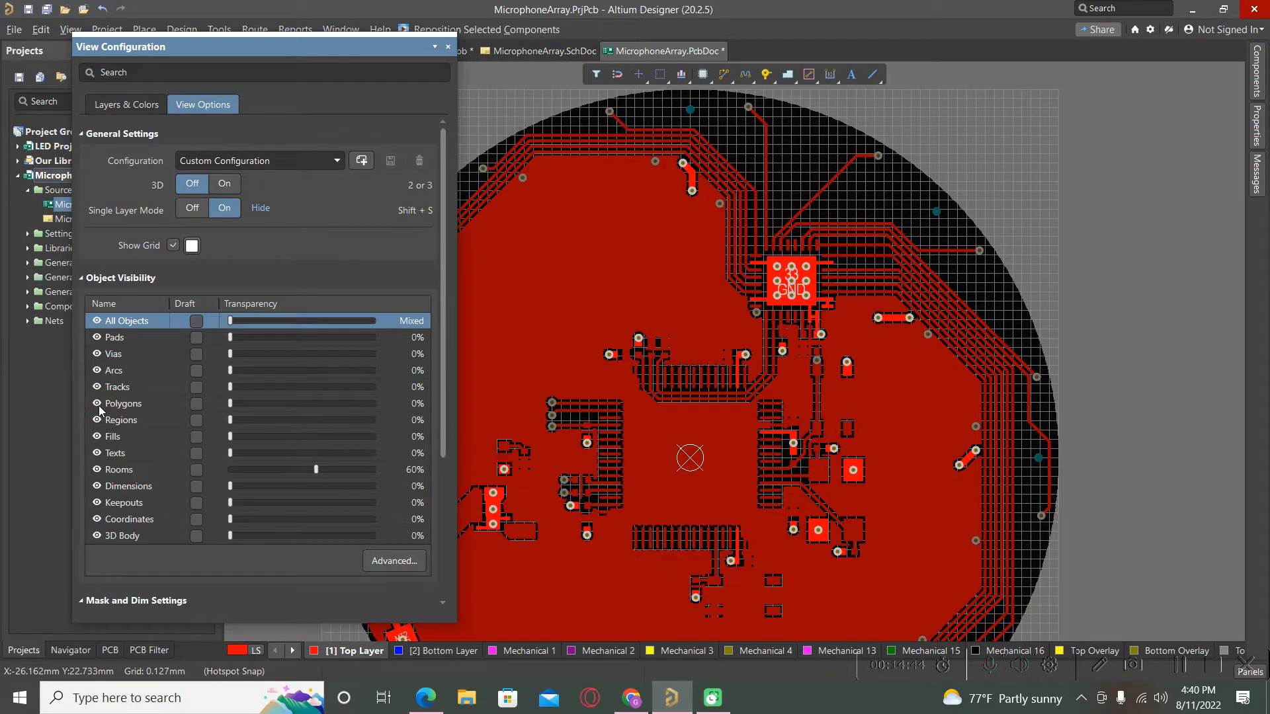
{"action": "left_click", "coordinate": [98, 405]}
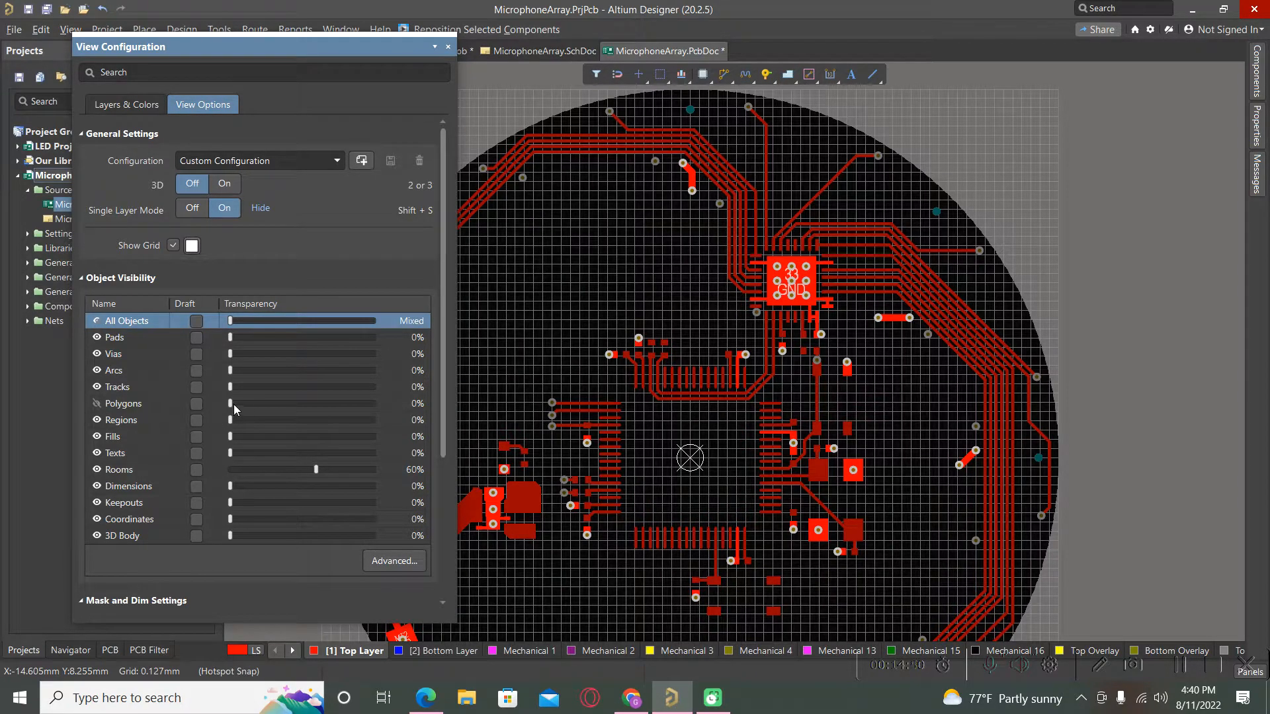
{"action": "left_click_drag", "start_coordinate": [257, 402], "coordinate": [260, 401]}
{"action": "left_click", "coordinate": [96, 404]}
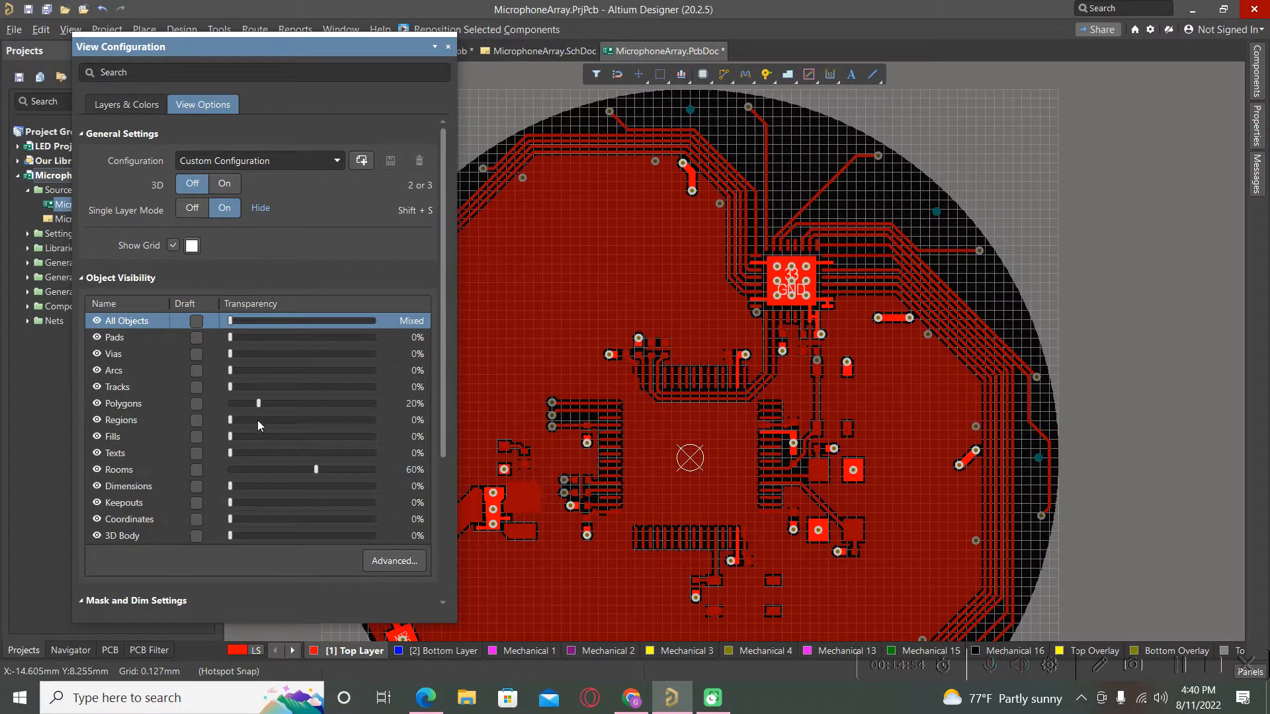
{"action": "left_click_drag", "start_coordinate": [257, 405], "coordinate": [356, 403]}
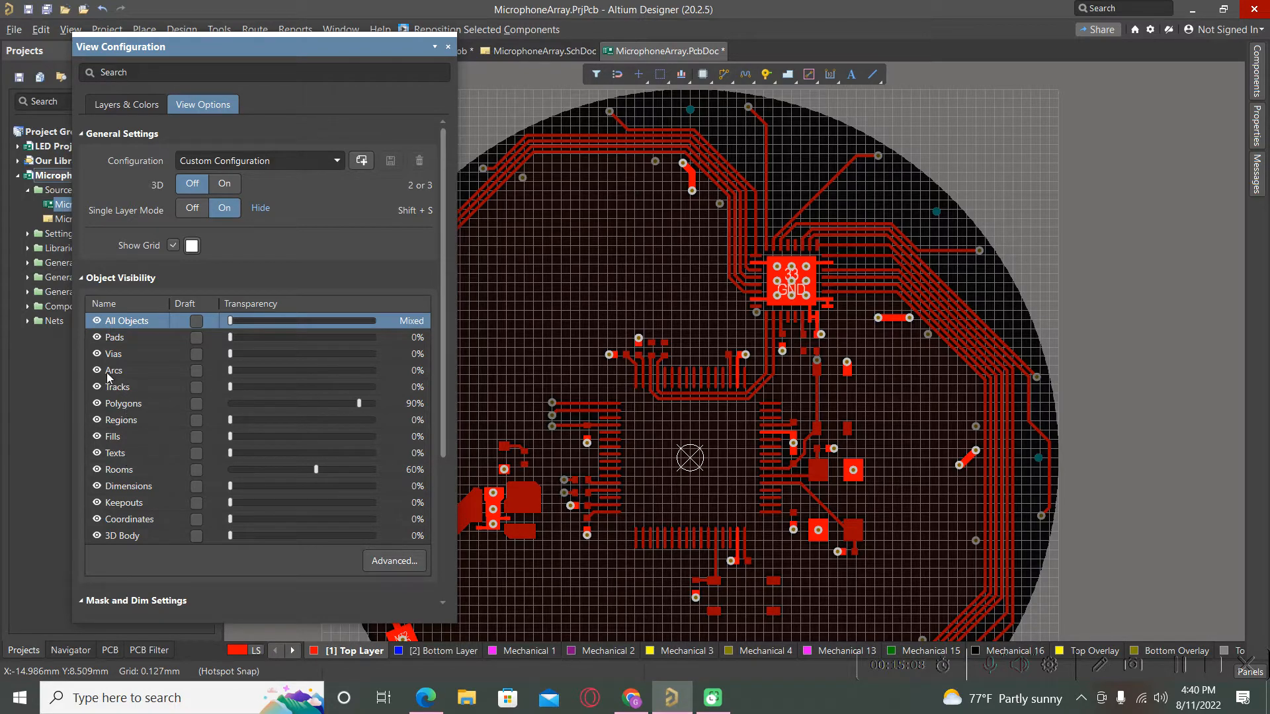
- Hide the Top Overlay in the layer visibility settings and close View Configuration
{"action": "scroll", "coordinate": [136, 430], "scroll_direction": "down", "scroll_amount": 3}
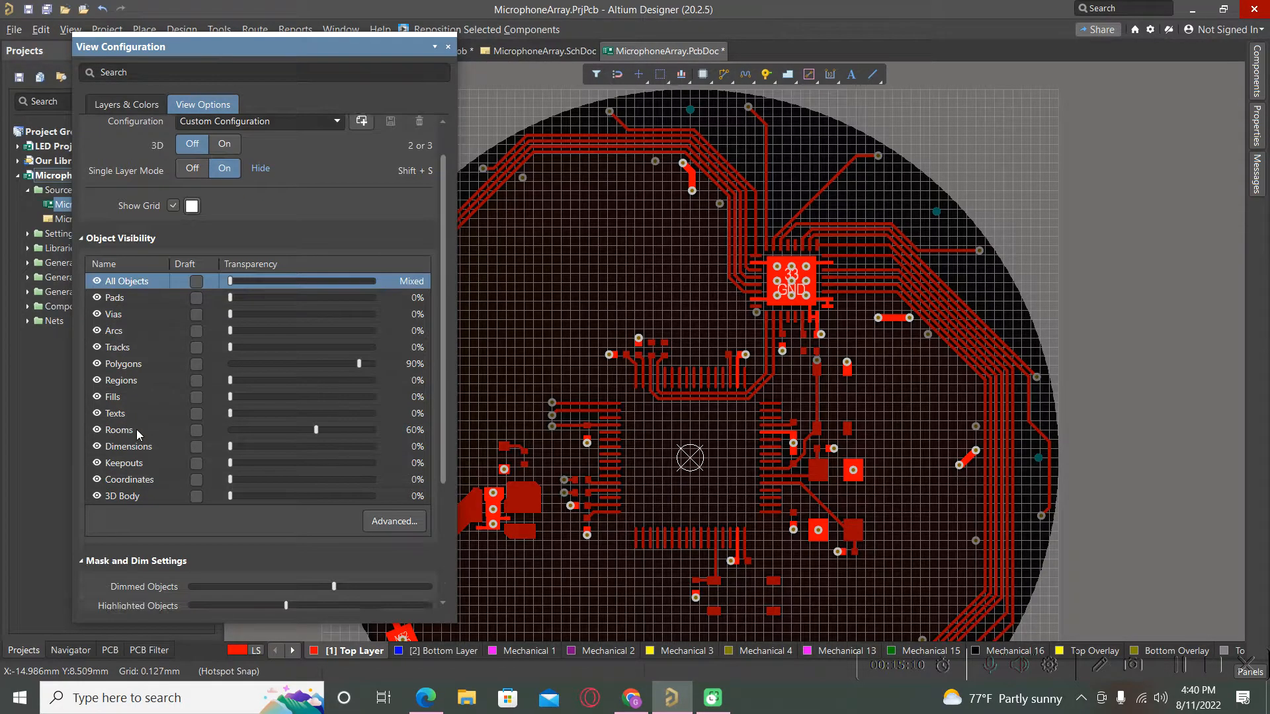
{"action": "scroll", "coordinate": [137, 432], "scroll_direction": "up", "scroll_amount": 2}
{"action": "left_click", "coordinate": [123, 108]}
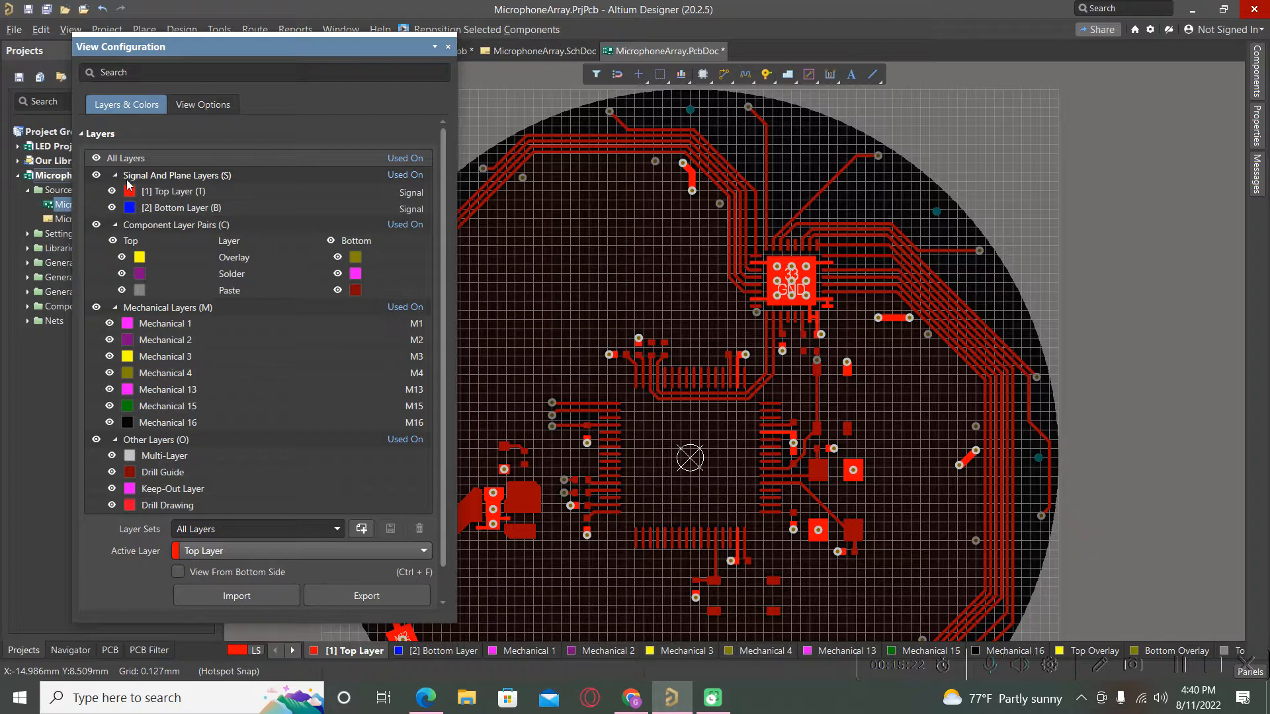
{"action": "left_click", "coordinate": [122, 258]}
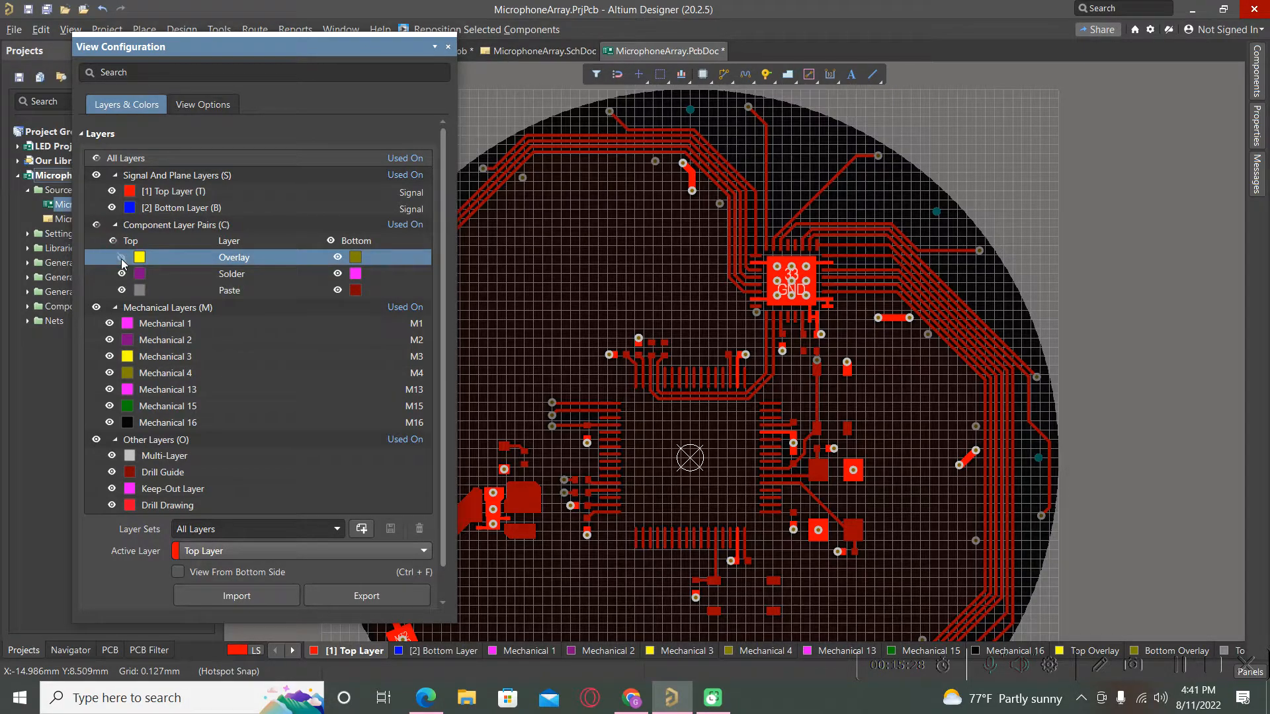
{"action": "left_click", "coordinate": [122, 258]}
{"action": "left_click", "coordinate": [448, 49]}
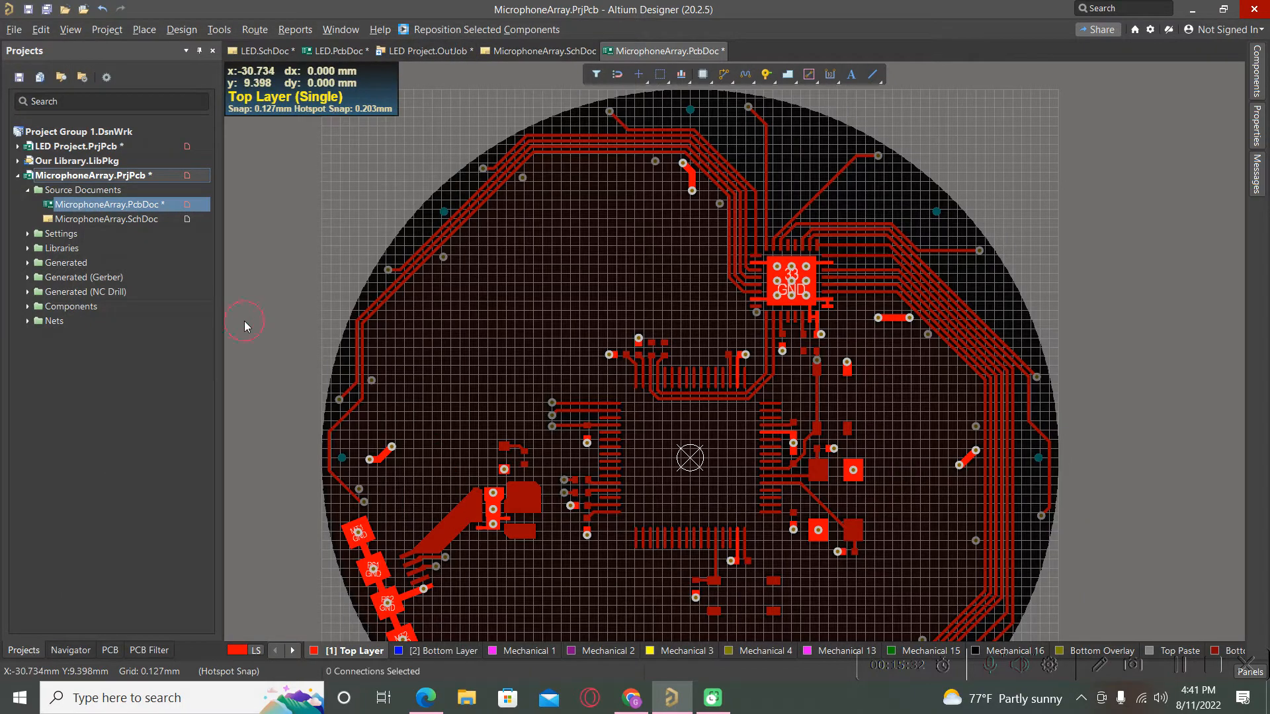
- Toggle single-layer mode on and off to compare the views, leaving all layers displayed together
{"action": "key", "text": "shift+s"}
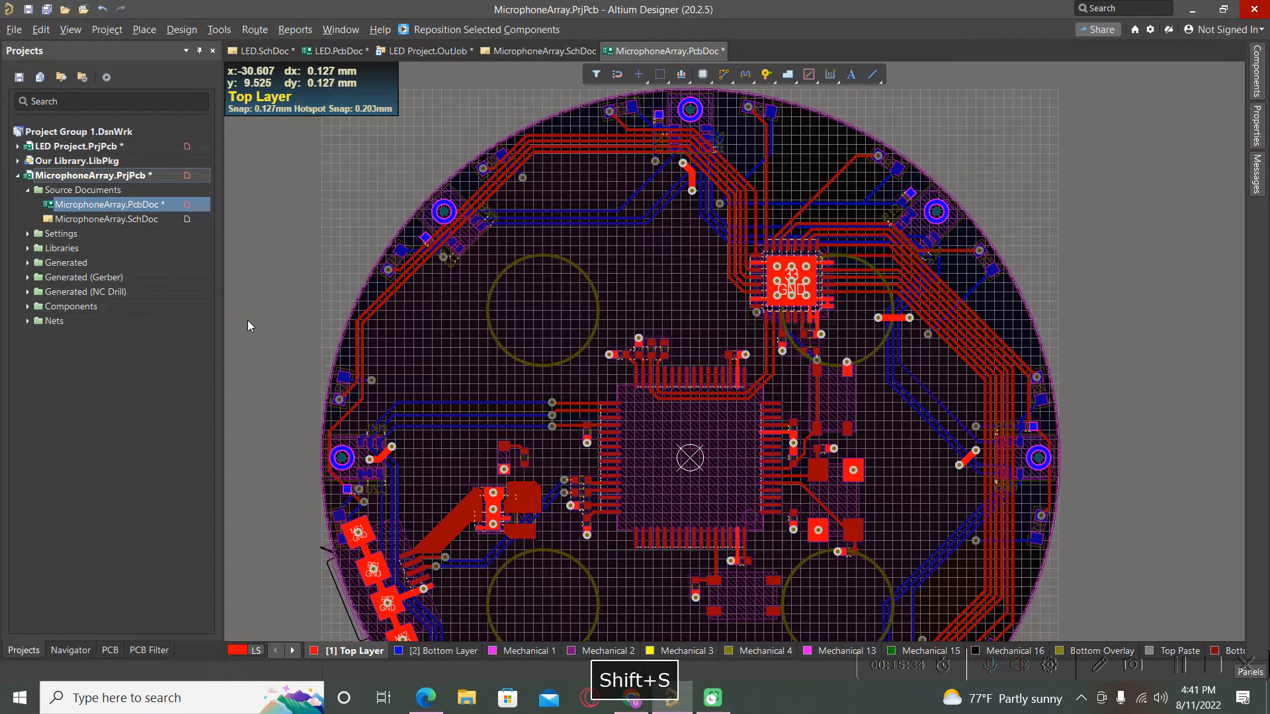
{"action": "key", "text": "shift+s"}
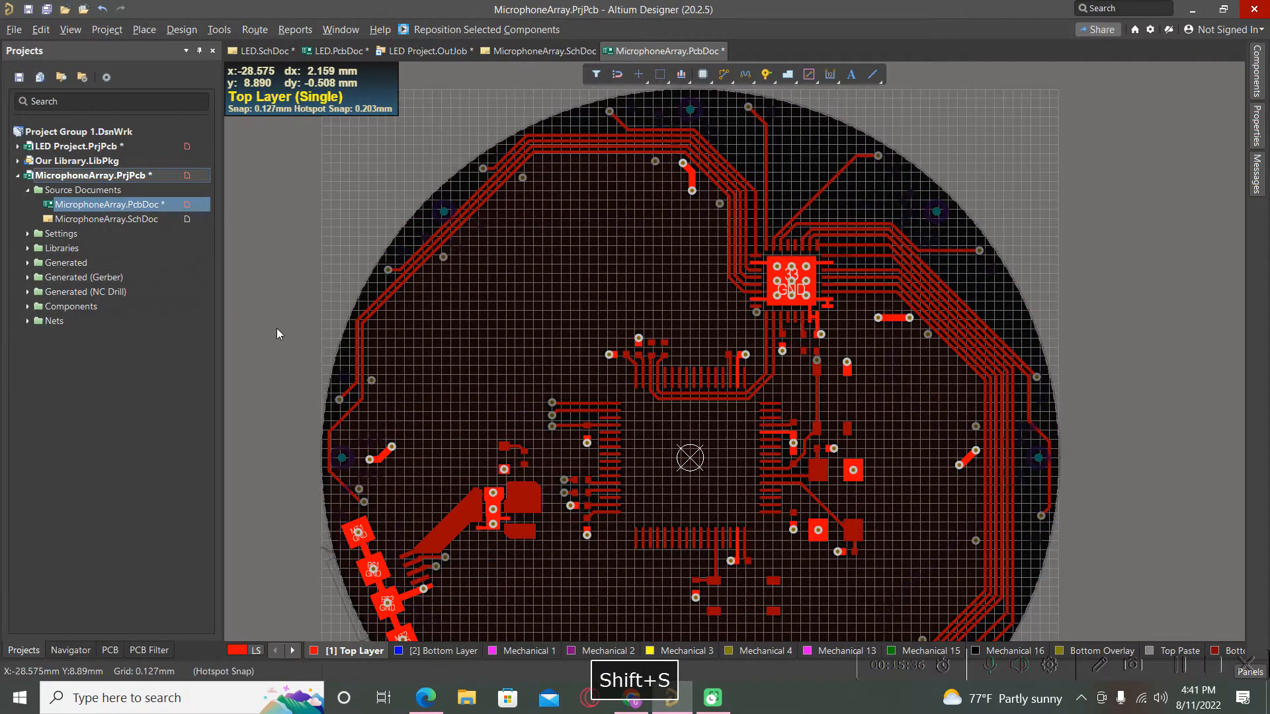
{"action": "key", "text": "shift+s"}
{"action": "scroll", "coordinate": [469, 307], "scroll_direction": "down", "scroll_amount": 3}
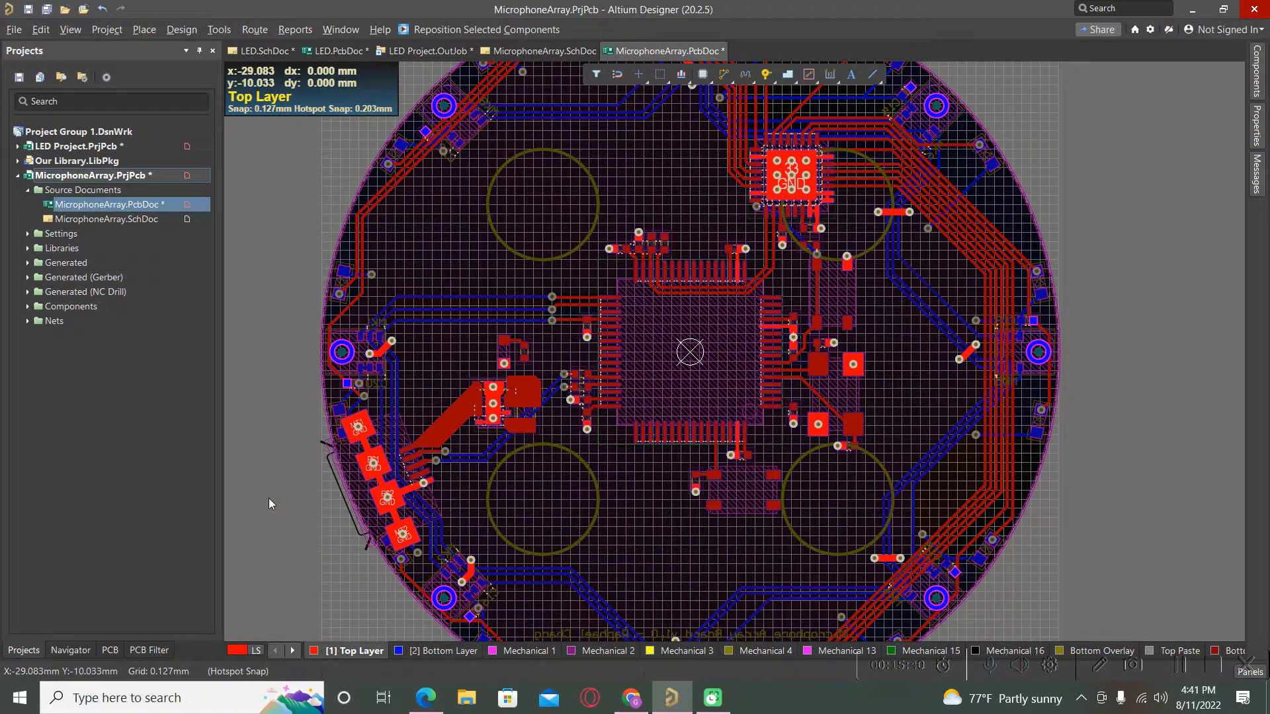
{"action": "key", "text": "shift+s"}
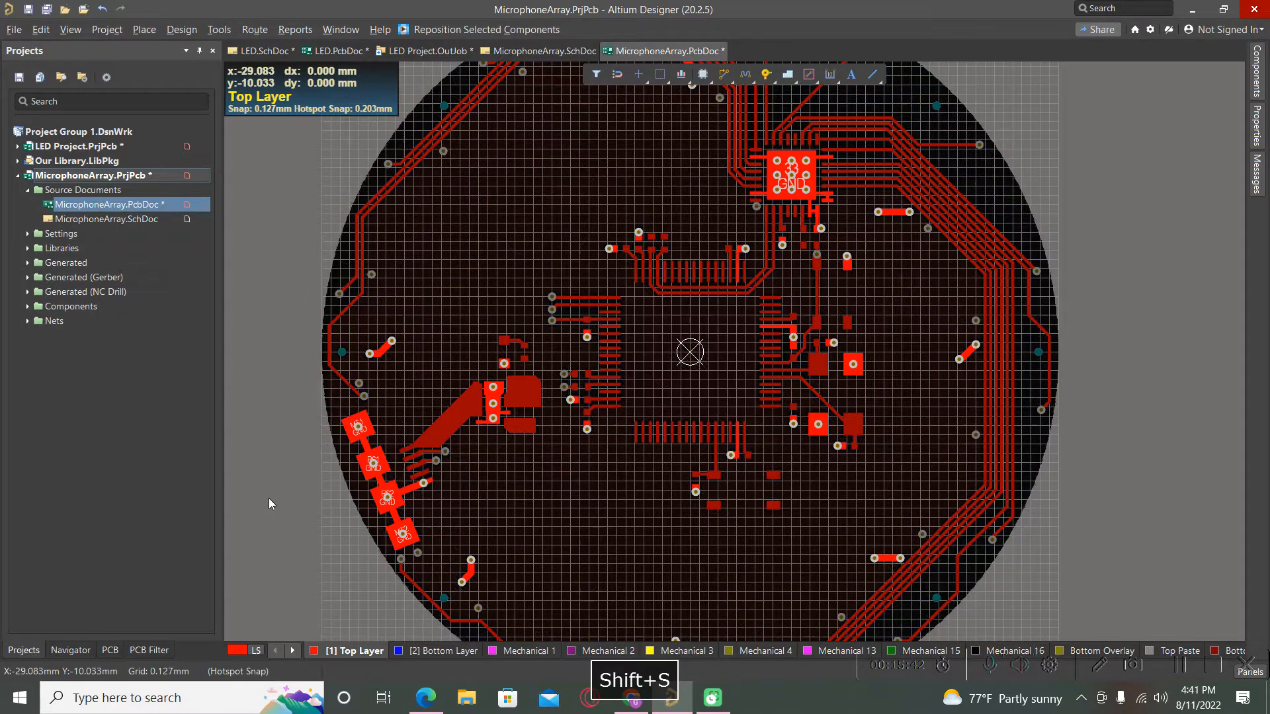
{"action": "key", "text": "shift+s"}
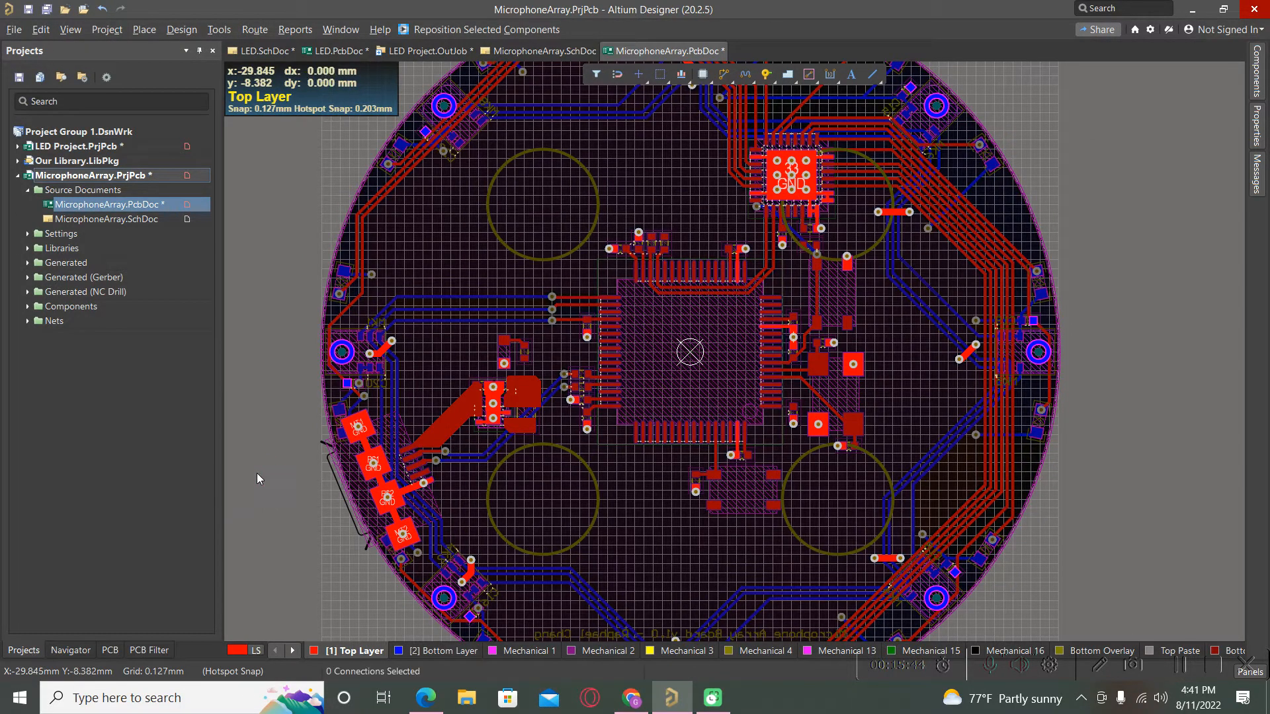
- Reopen the layer visibility settings and toggle the Top Overlay, leaving it shown
{"action": "key", "text": "l"}
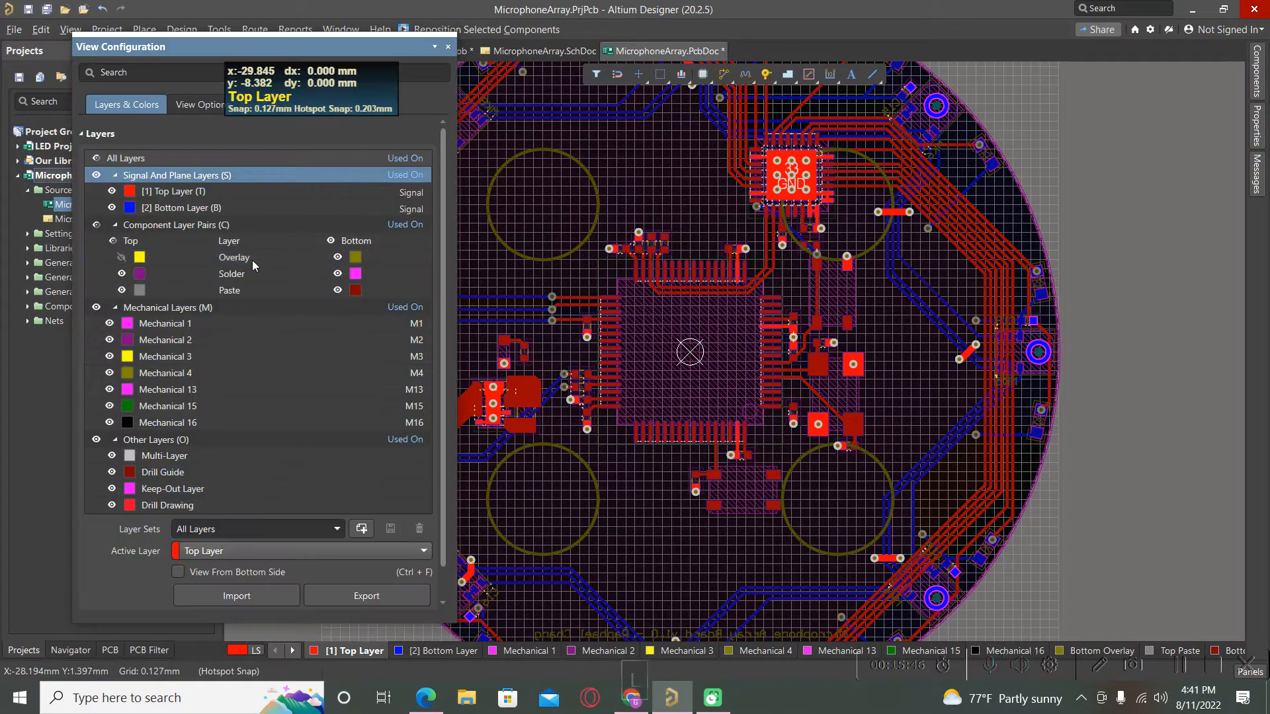
{"action": "left_click", "coordinate": [122, 257]}
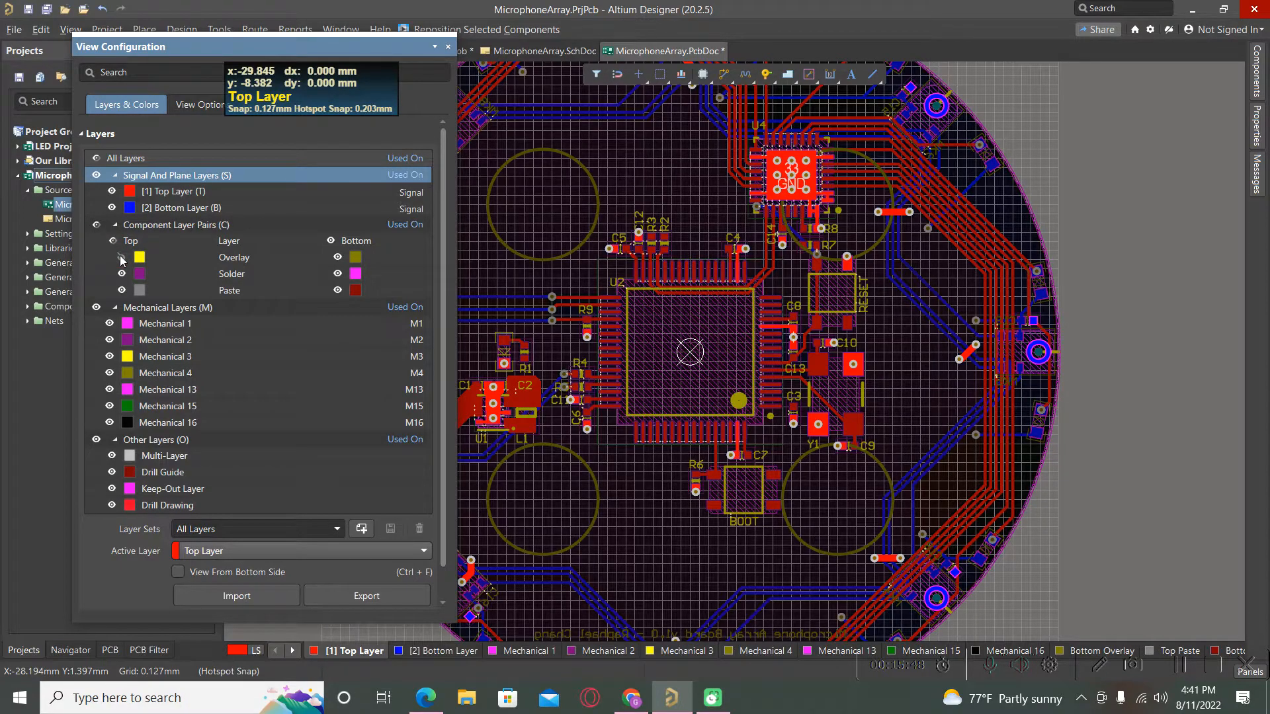
{"action": "left_click", "coordinate": [121, 258]}
{"action": "left_click", "coordinate": [122, 257]}
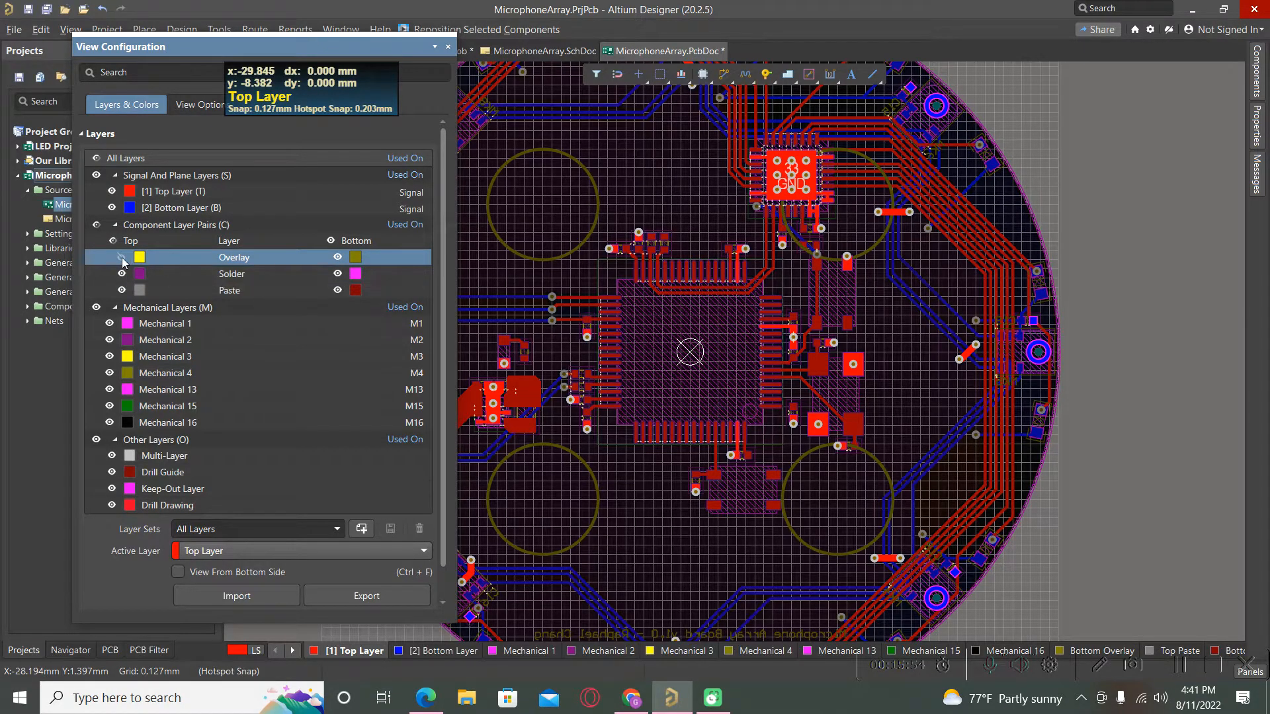
{"action": "left_click", "coordinate": [121, 258]}
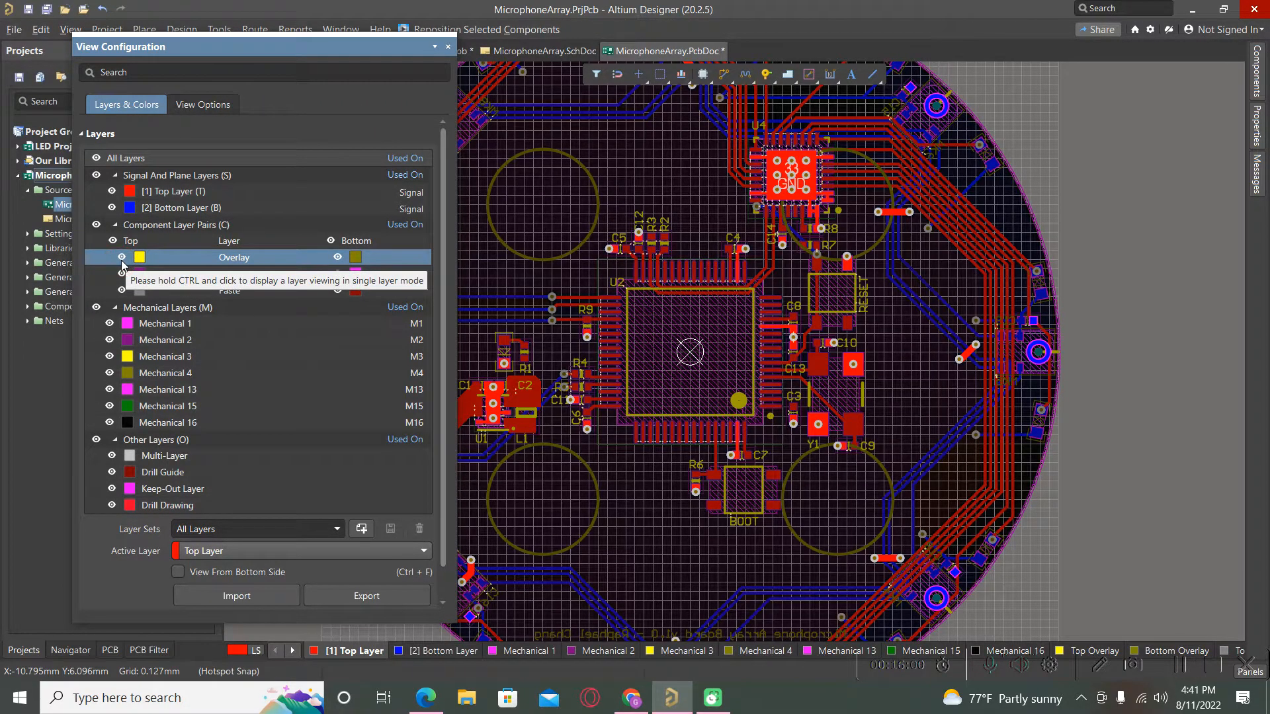
{"action": "left_click", "coordinate": [121, 260]}
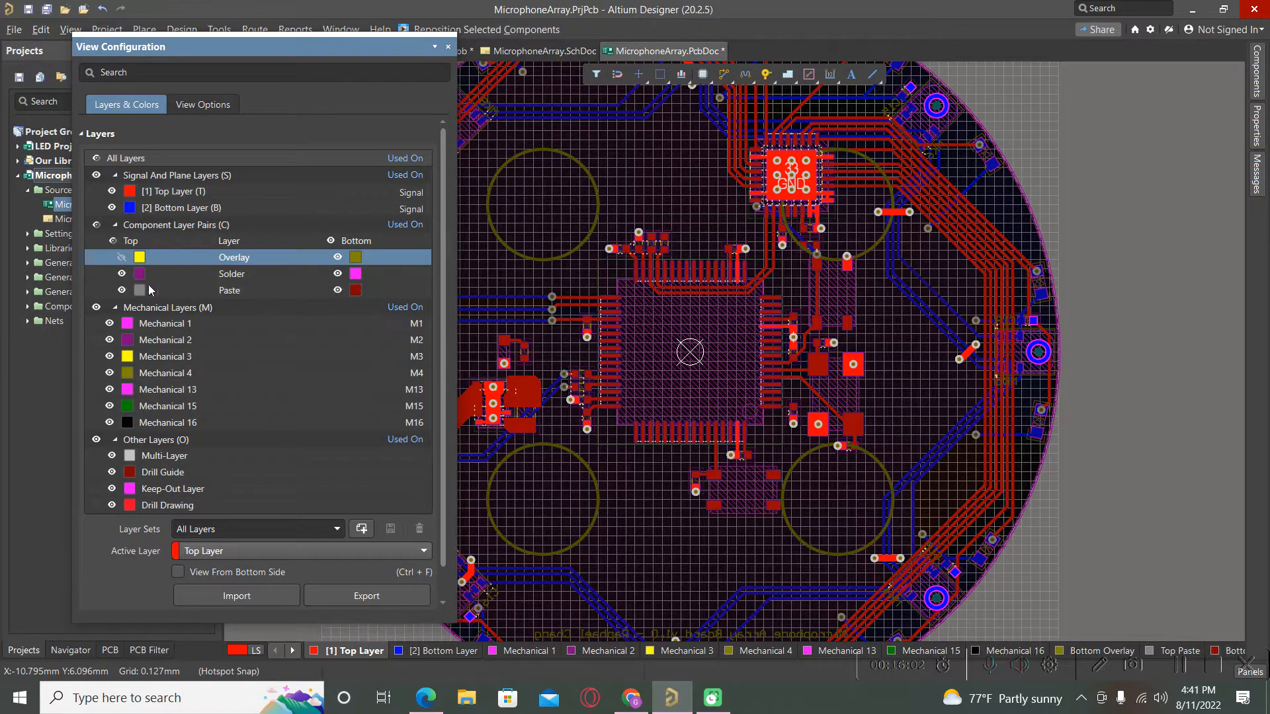
{"action": "left_click", "coordinate": [123, 259]}
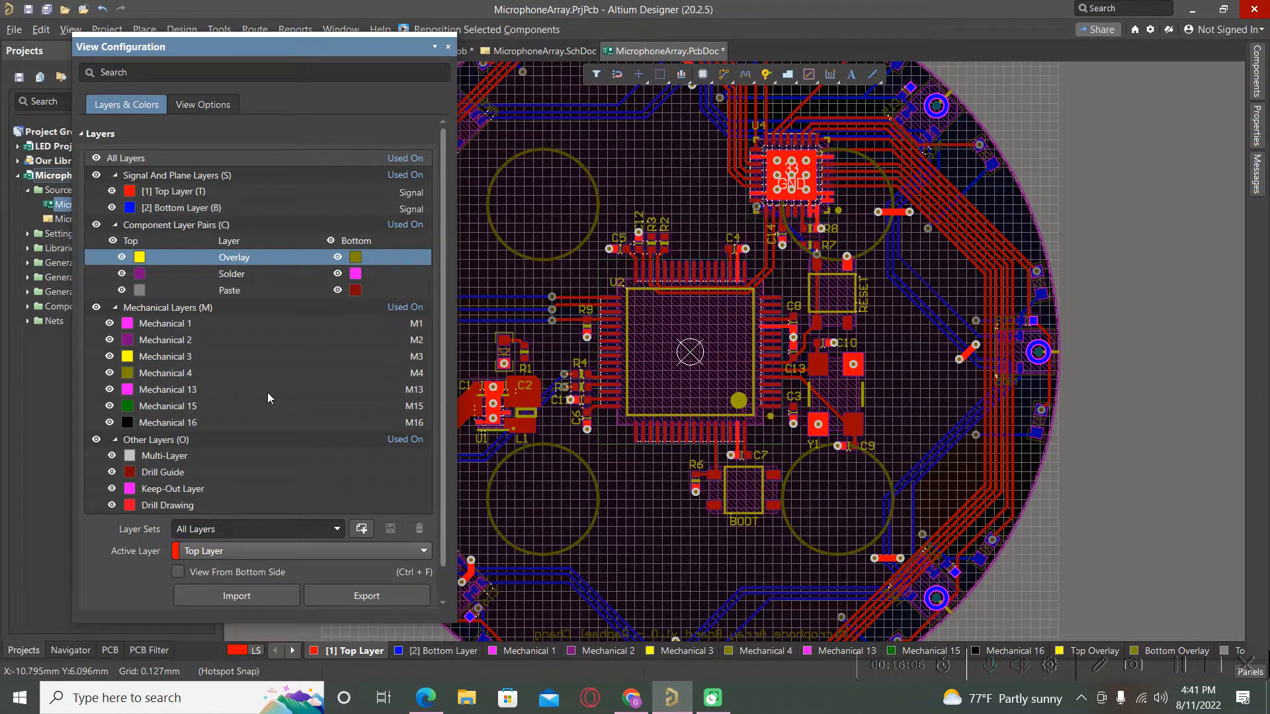
- Hide the Mechanical 13 and Mechanical 1 layers
{"action": "left_click", "coordinate": [111, 389]}
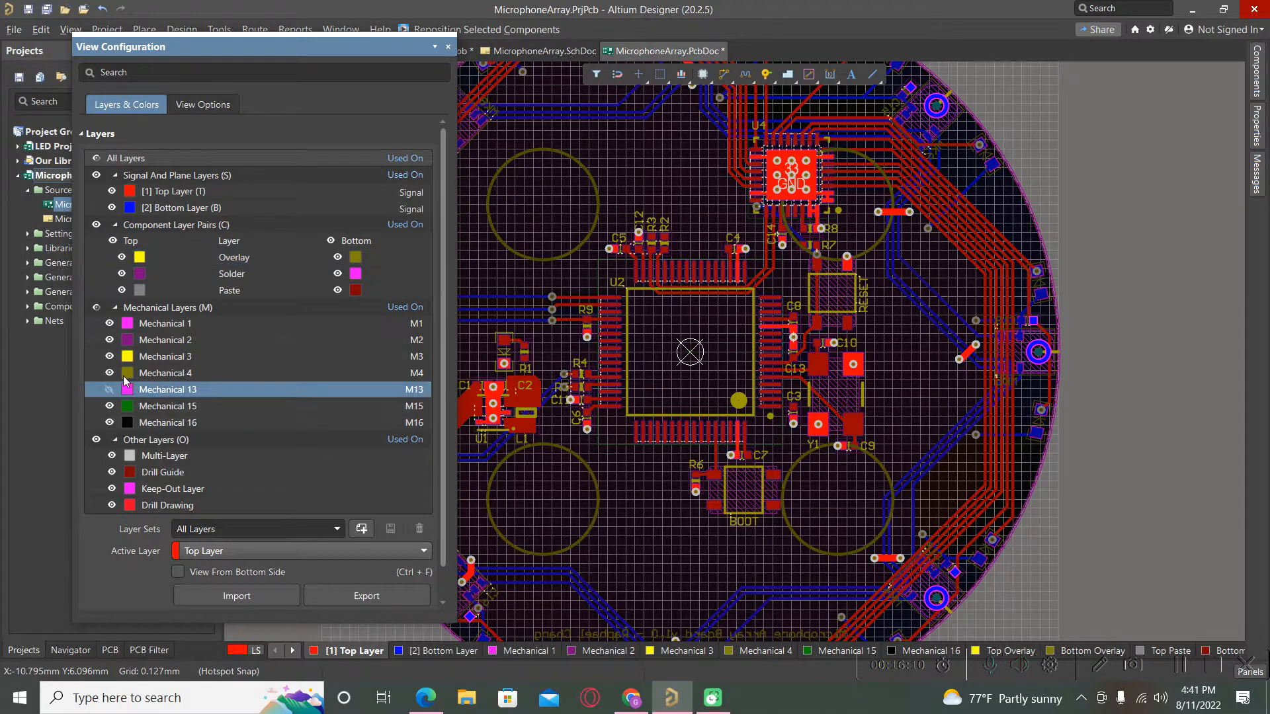
{"action": "left_click", "coordinate": [111, 323]}
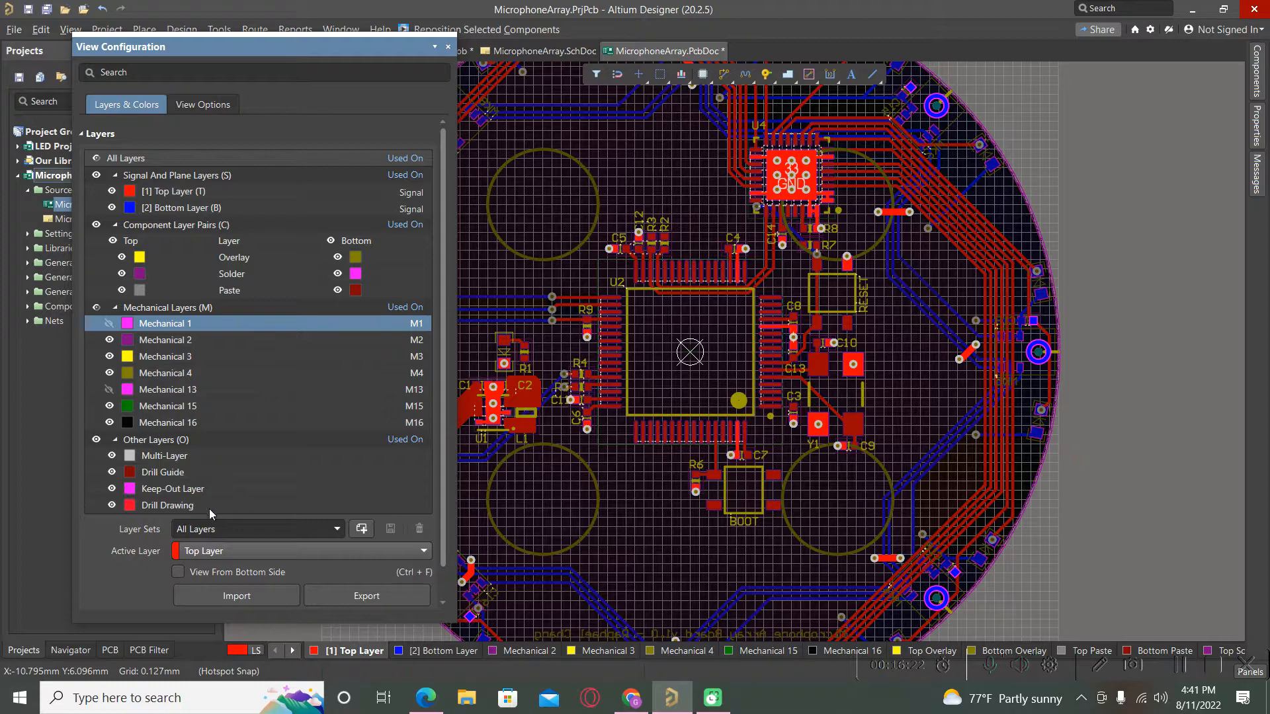
- Review the predefined layer sets, then add a new layer set and name it "Top Layer"
{"action": "scroll", "coordinate": [210, 455], "scroll_direction": "down", "scroll_amount": 1}
{"action": "scroll", "coordinate": [215, 465], "scroll_direction": "up", "scroll_amount": 1}
{"action": "scroll", "coordinate": [216, 471], "scroll_direction": "down", "scroll_amount": 1}
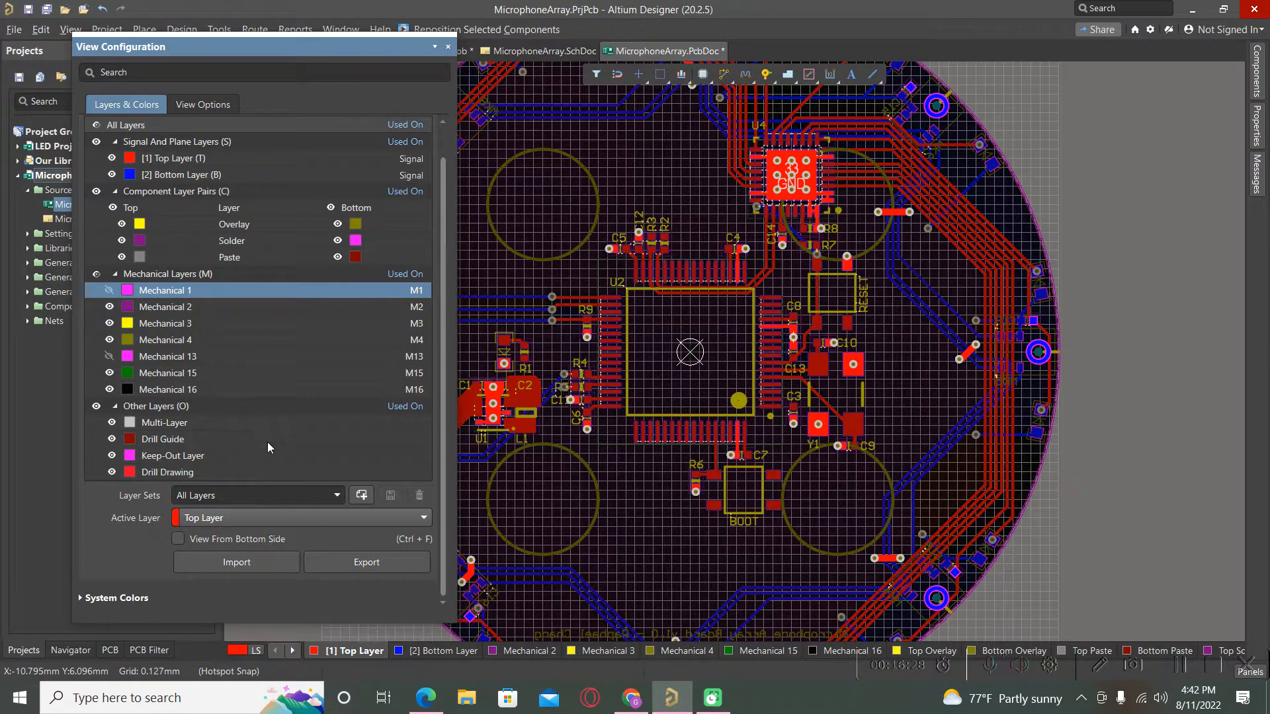
{"action": "left_click", "coordinate": [342, 497]}
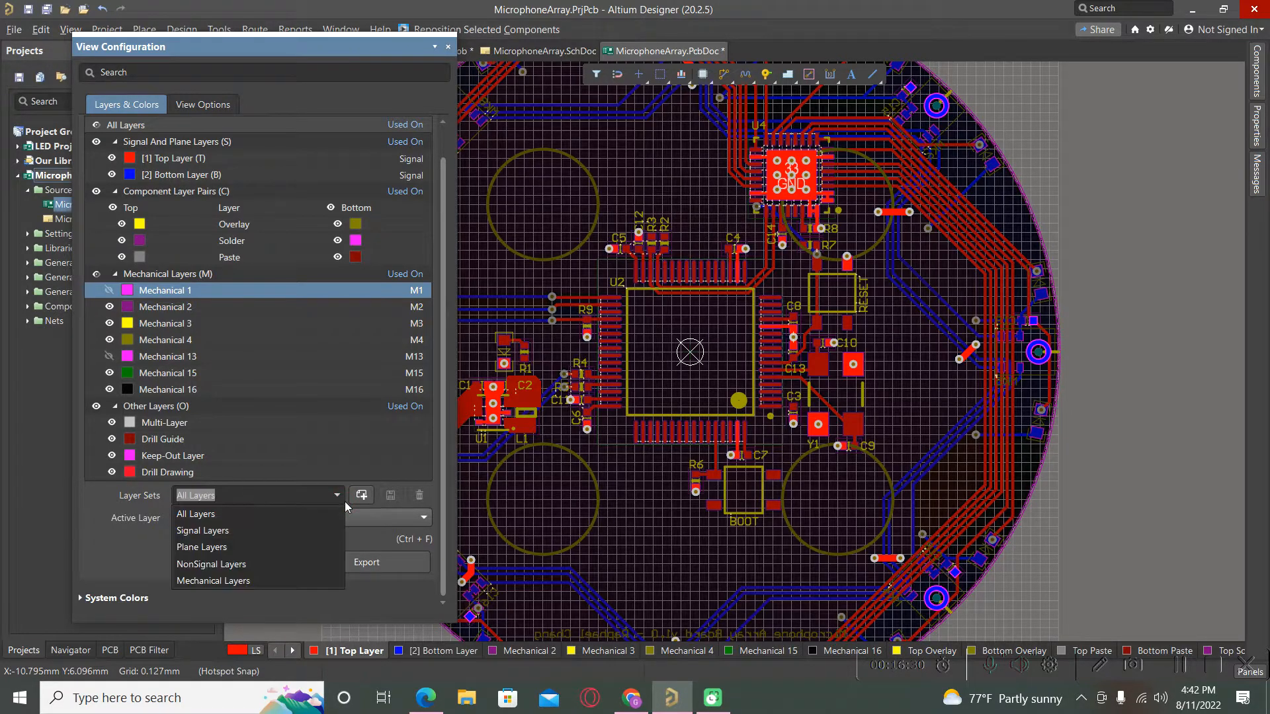
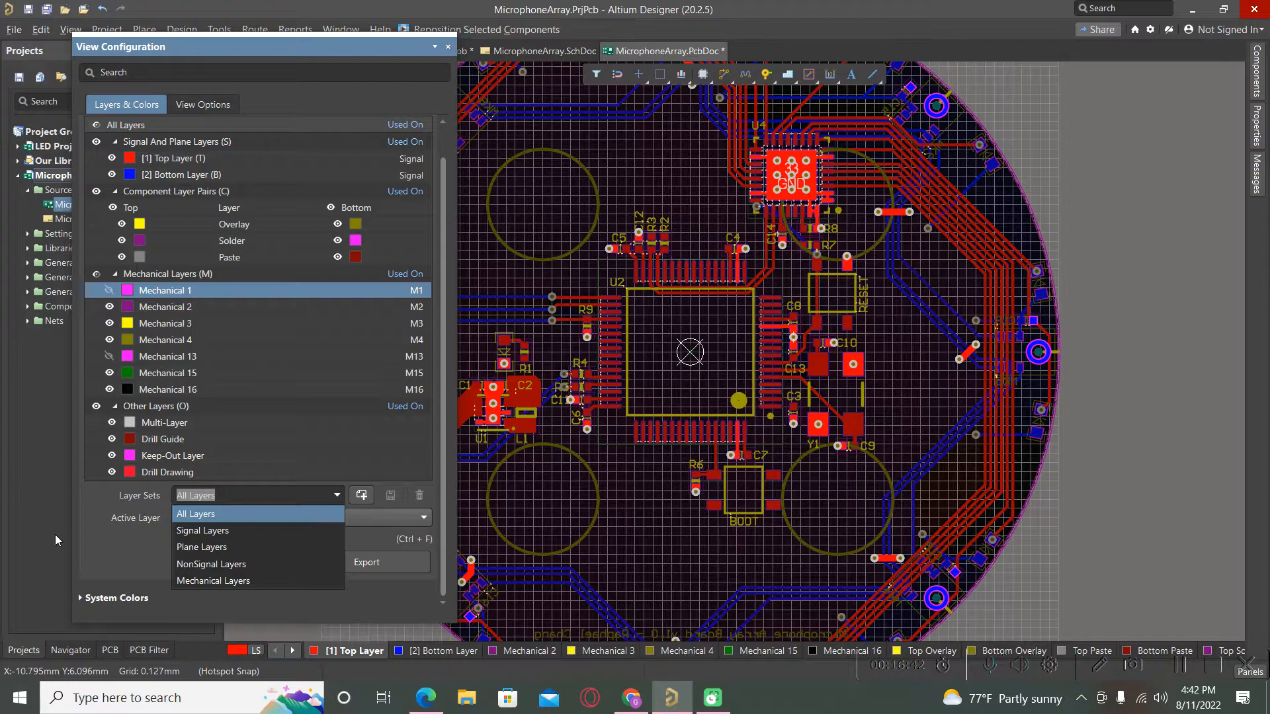
{"action": "left_click", "coordinate": [115, 548]}
{"action": "left_click", "coordinate": [363, 497]}
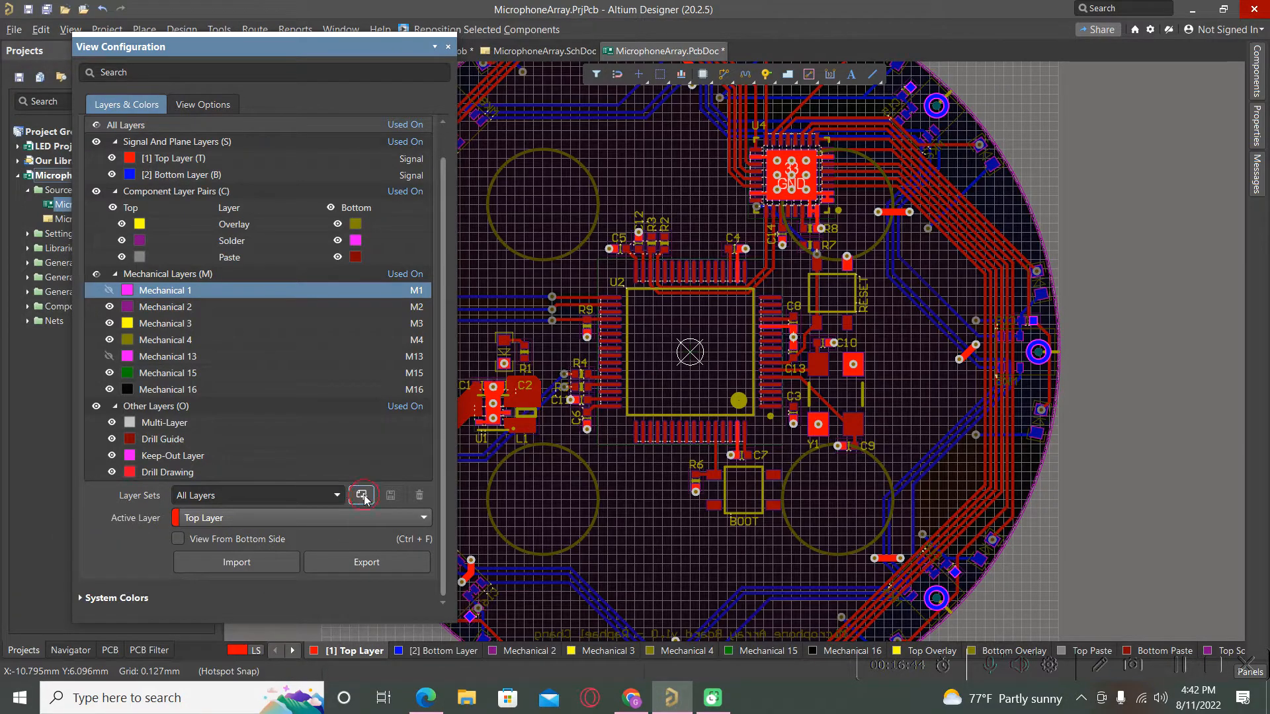
{"action": "left_click", "coordinate": [244, 498]}
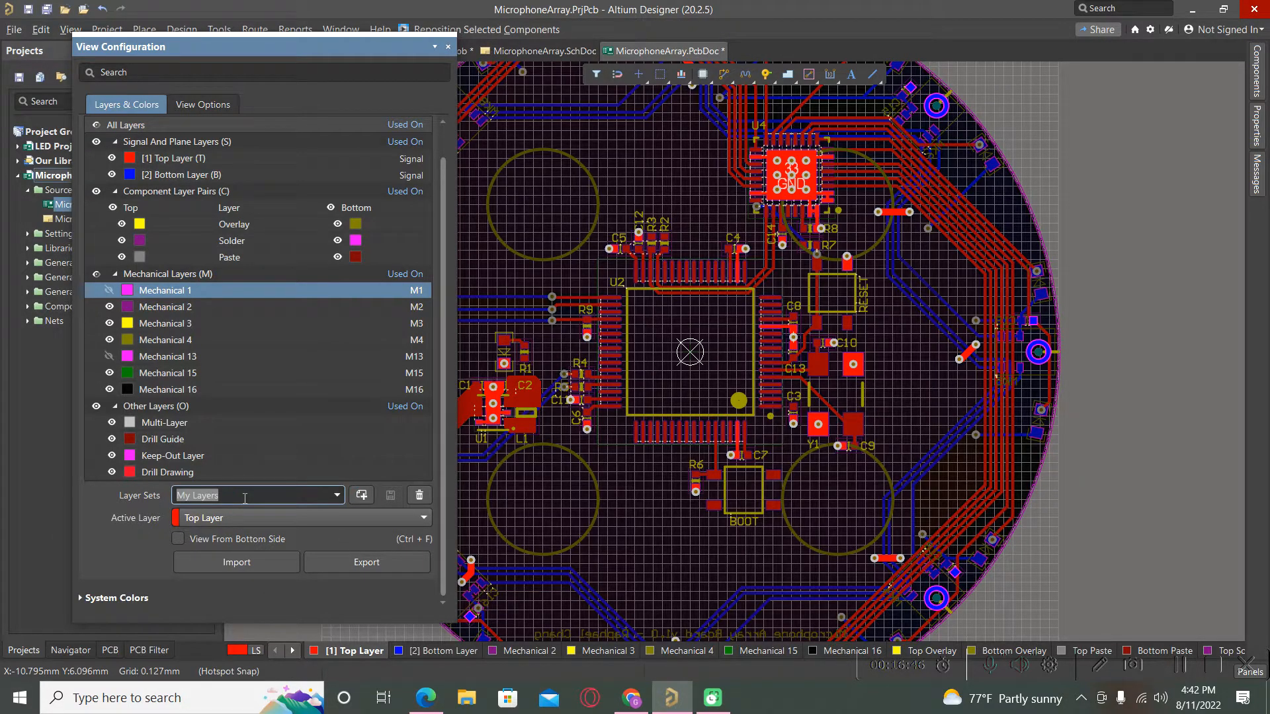
{"action": "type", "text": "T"}
{"action": "key", "text": "Caps_Lock"}
{"action": "type", "text": "op"}
{"action": "key", "text": "Caps_Lock"}
{"action": "type", "text": "La"}
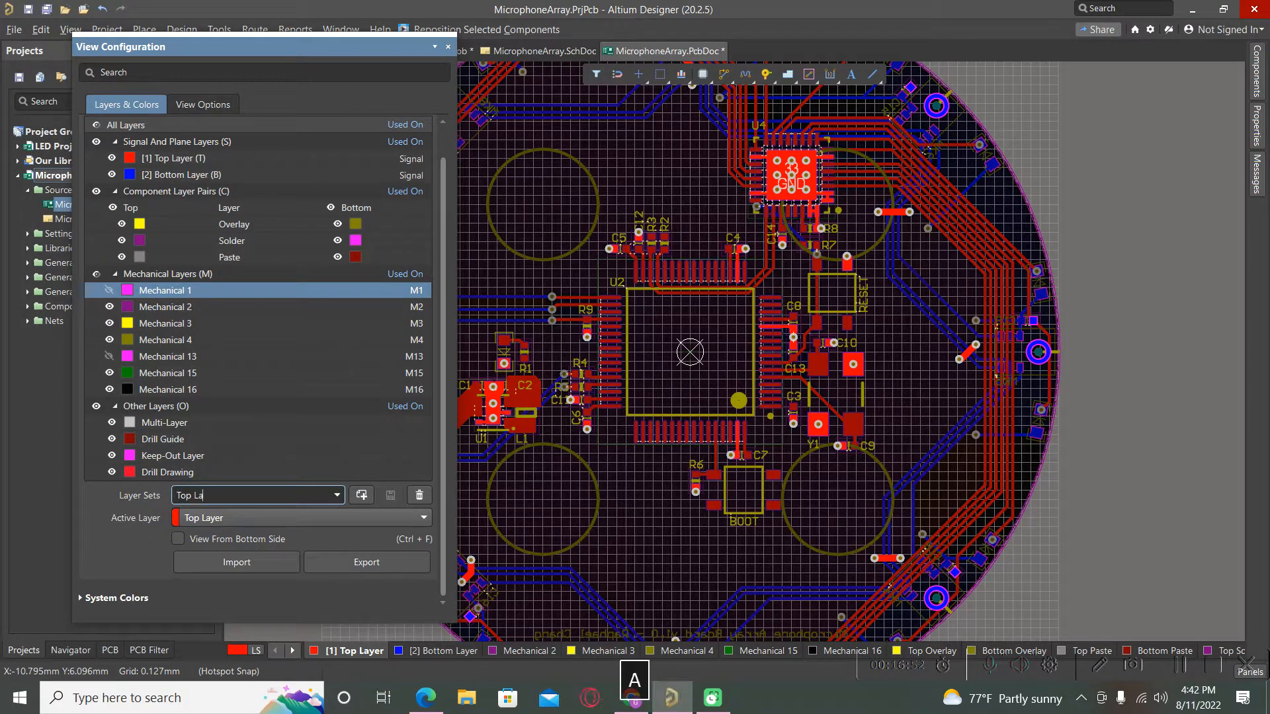
{"action": "type", "text": "yer"}
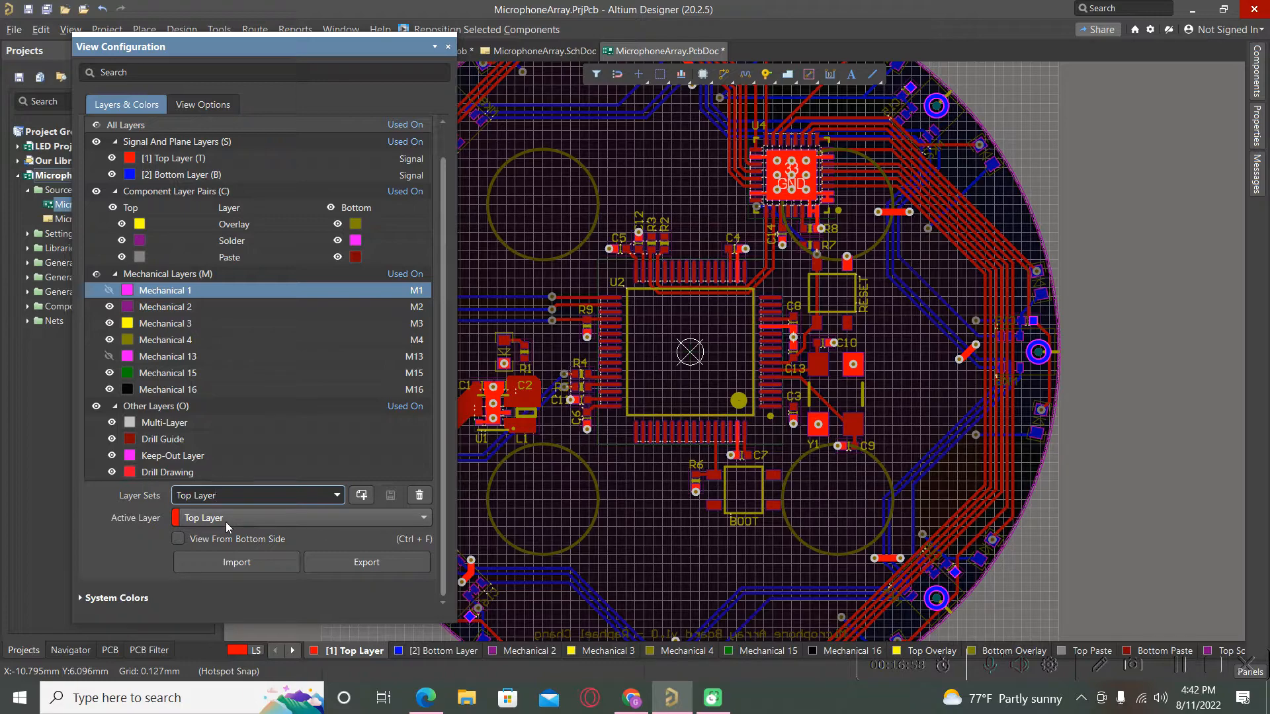
- Save the Top Layer layer set with the Bottom Layer hidden and the Mechanical 1 and Mechanical 13 layers shown
{"action": "scroll", "coordinate": [211, 310], "scroll_direction": "up", "scroll_amount": 1}
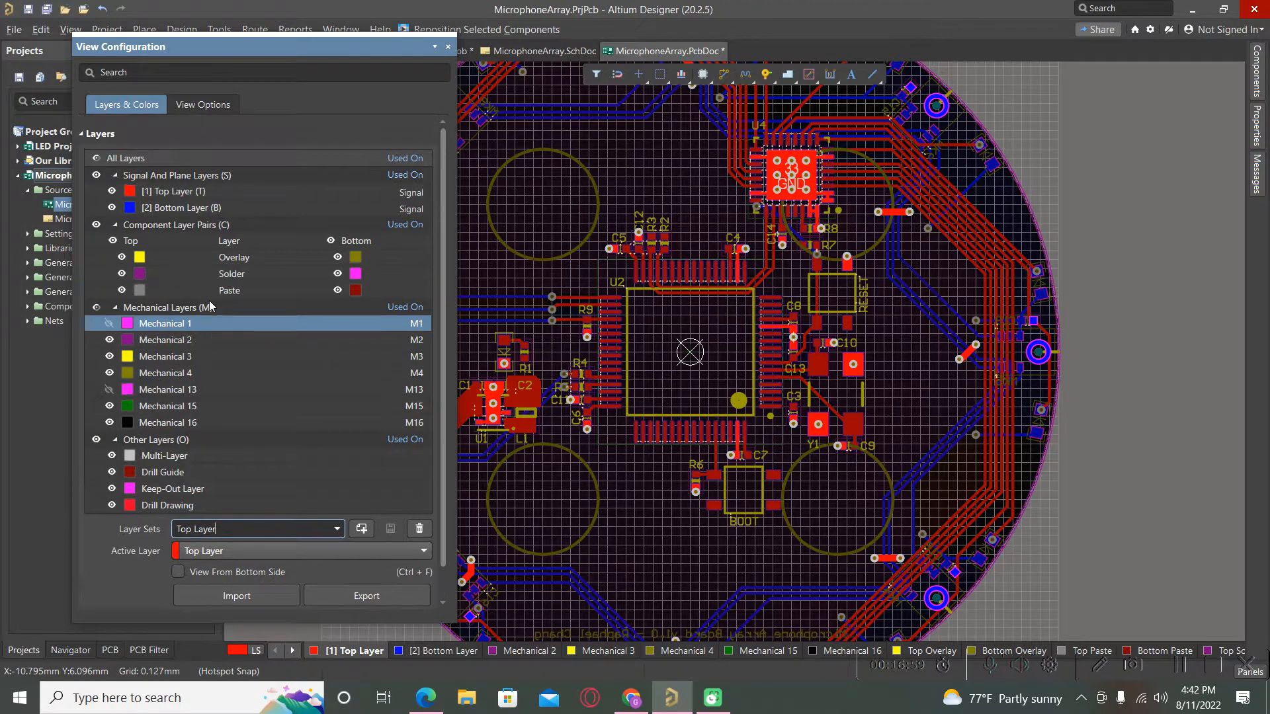
{"action": "left_click", "coordinate": [111, 208]}
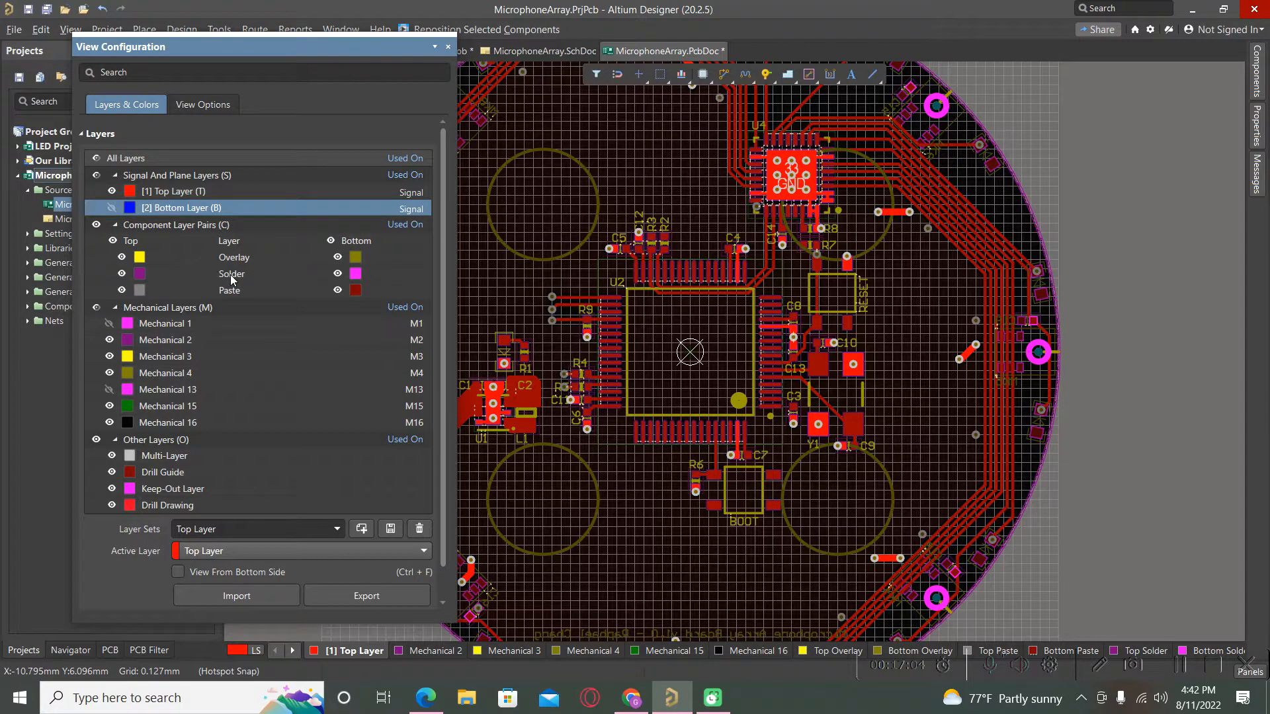
{"action": "left_click", "coordinate": [109, 391]}
{"action": "left_click", "coordinate": [110, 325]}
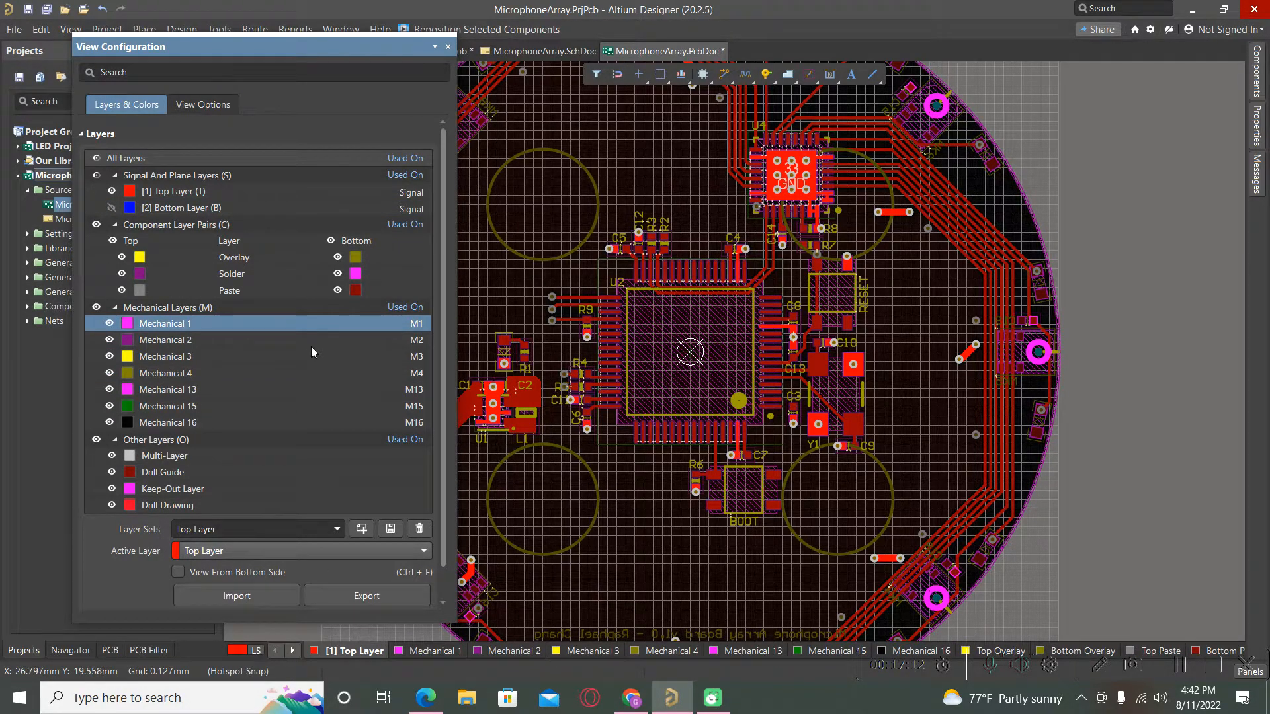
{"action": "scroll", "coordinate": [239, 510], "scroll_direction": "down", "scroll_amount": 2}
{"action": "left_click", "coordinate": [391, 496]}
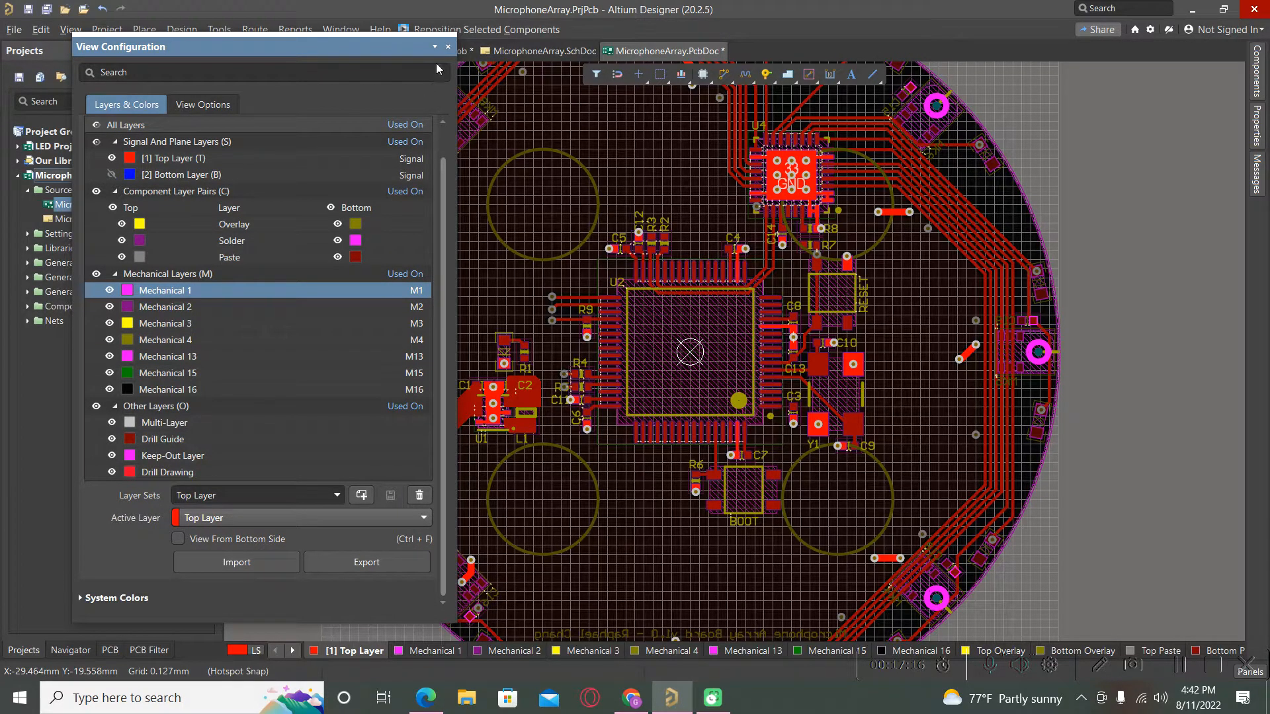
{"action": "left_click", "coordinate": [449, 46]}
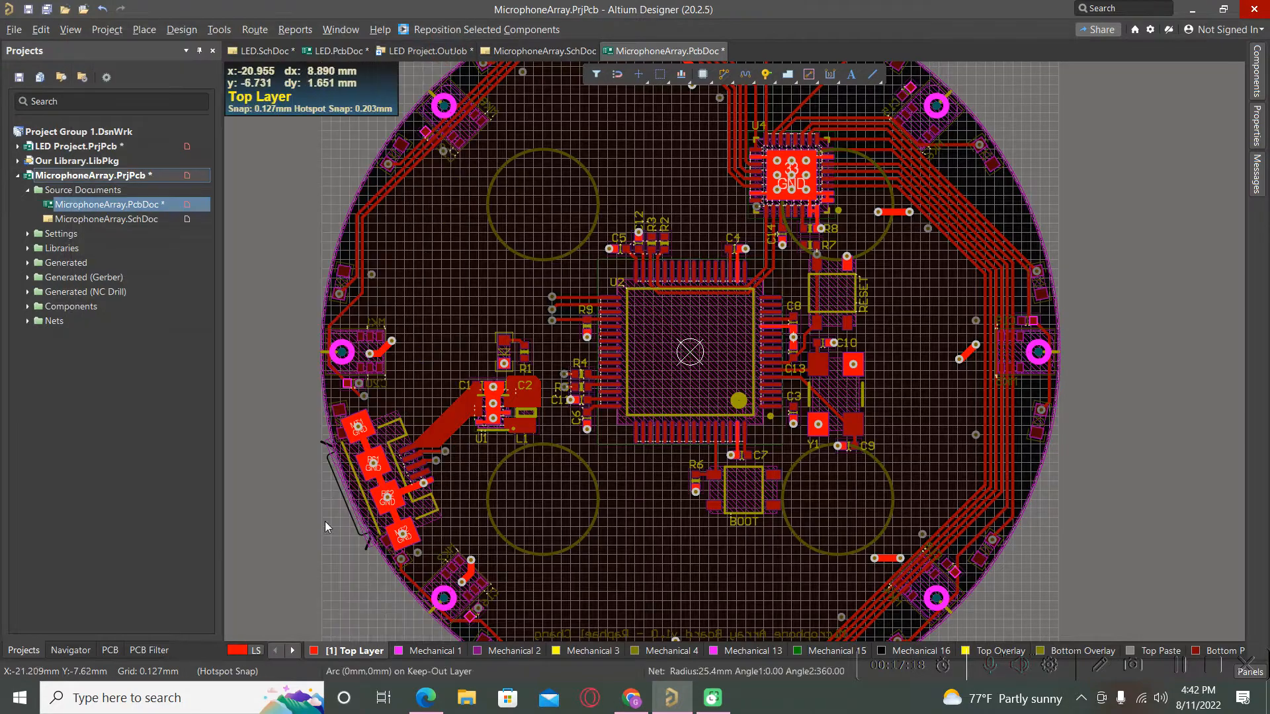
- Test the layer sets by applying All Layers and switching back to the custom Top Layer set
{"action": "left_click", "coordinate": [255, 652]}
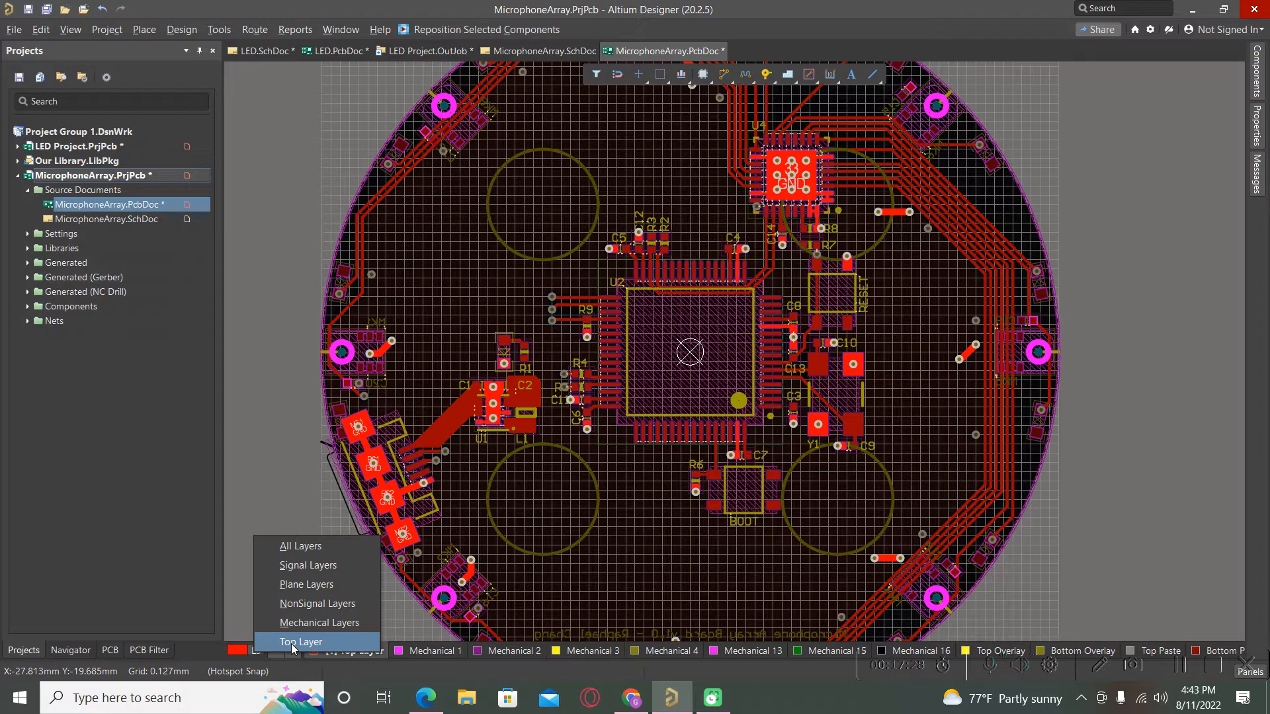
{"action": "left_click", "coordinate": [296, 553]}
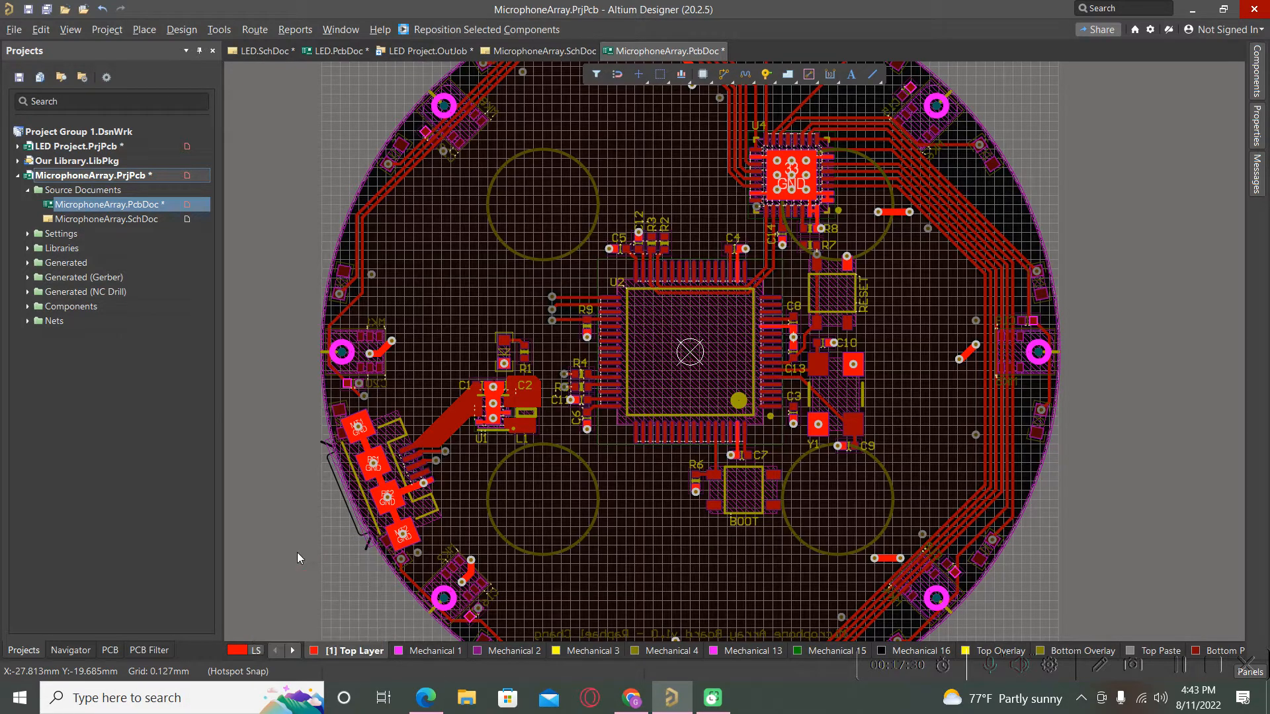
{"action": "scroll", "coordinate": [310, 419], "scroll_direction": "down", "scroll_amount": 1, "text": "ctrl"}
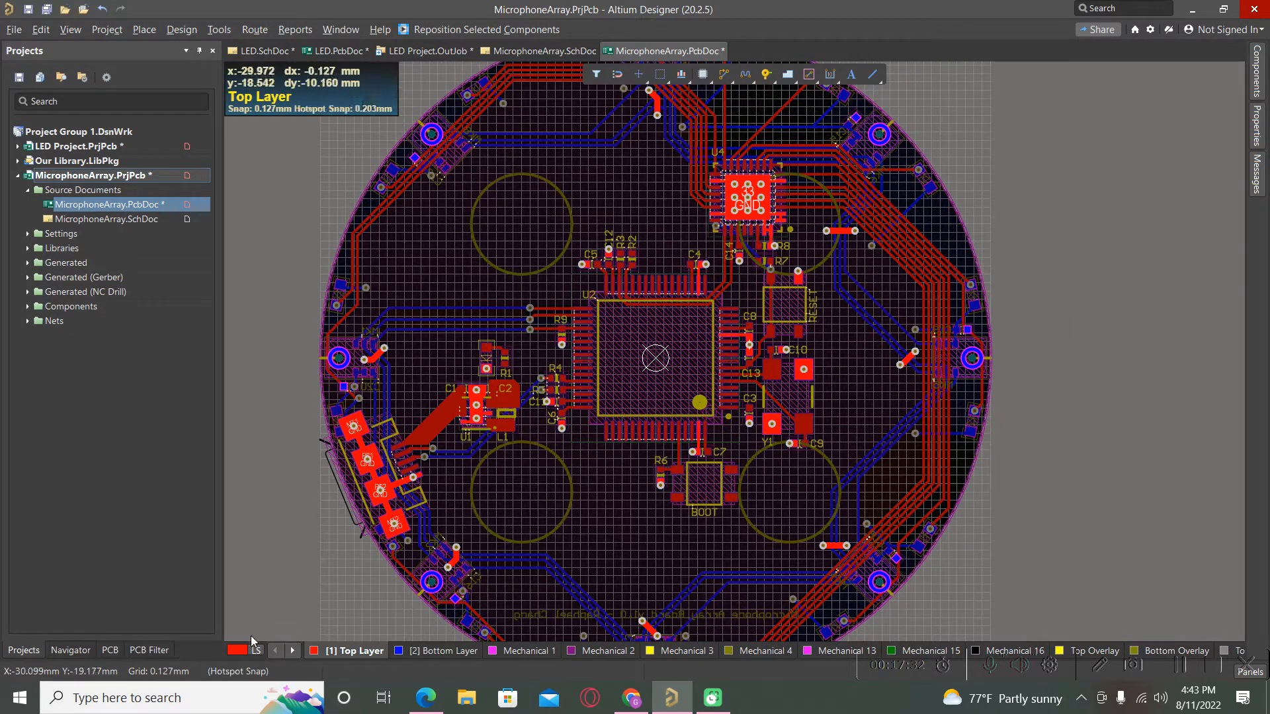
{"action": "left_click", "coordinate": [257, 652]}
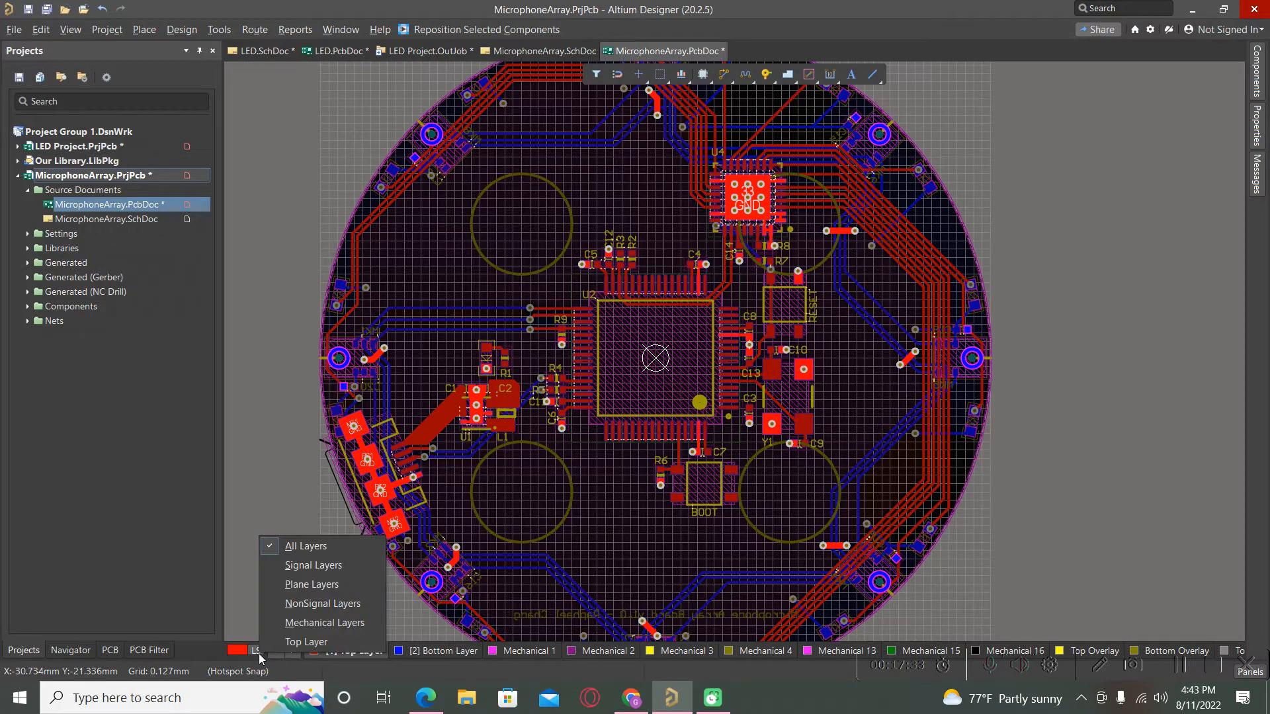
{"action": "left_click", "coordinate": [311, 643]}
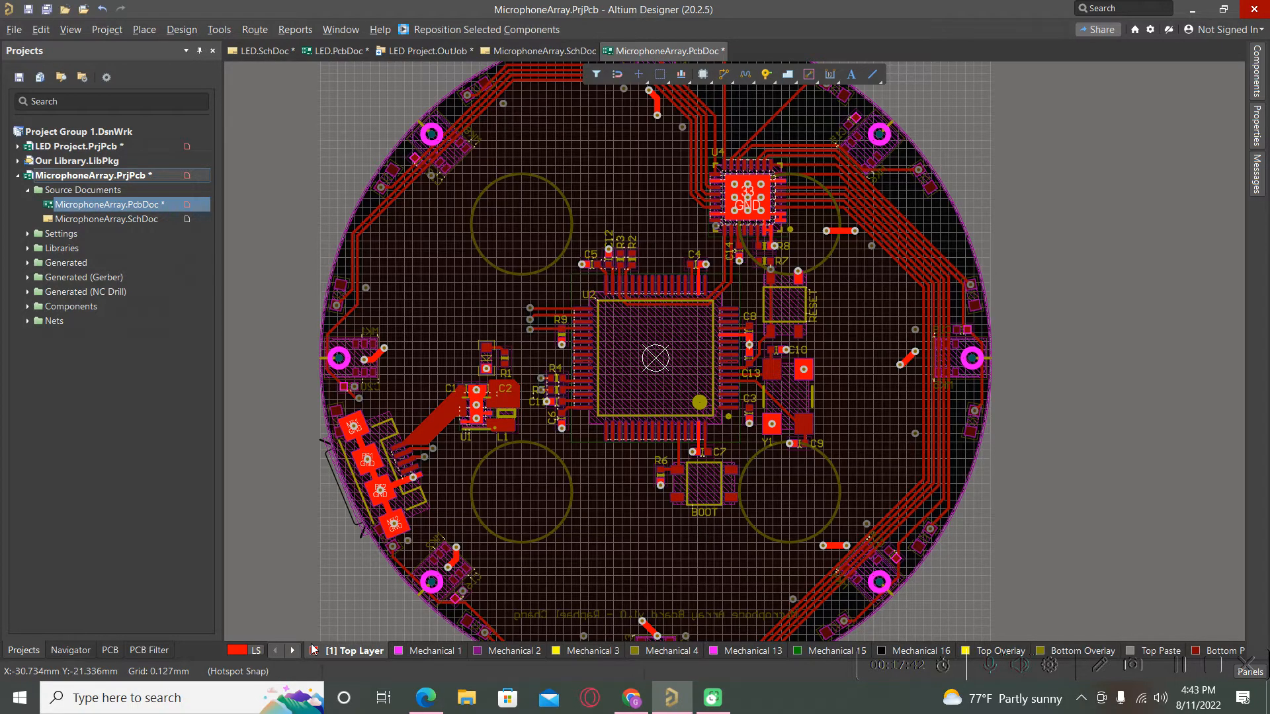
{"action": "left_click", "coordinate": [258, 651]}
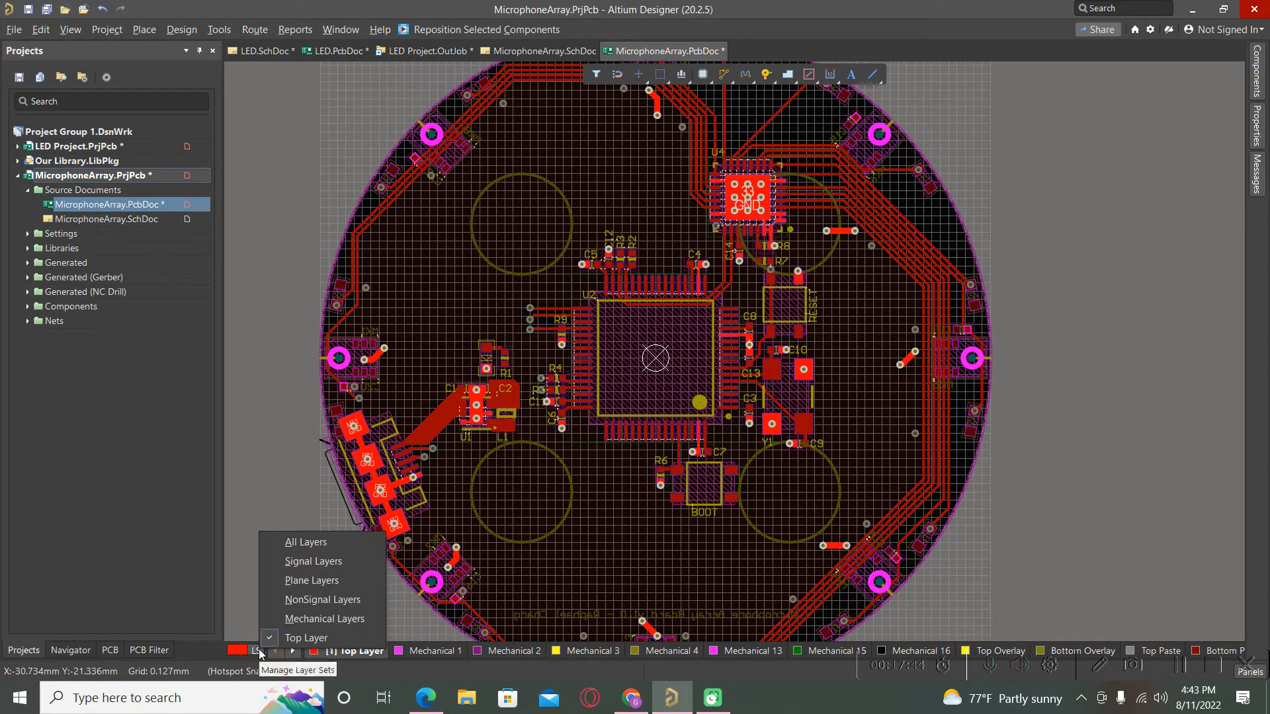
{"action": "left_click", "coordinate": [235, 584]}
- Review the System Colors entries in the view configuration, from Connection Lines to Area/Touch Rectangle Selection
{"action": "key", "text": "l"}
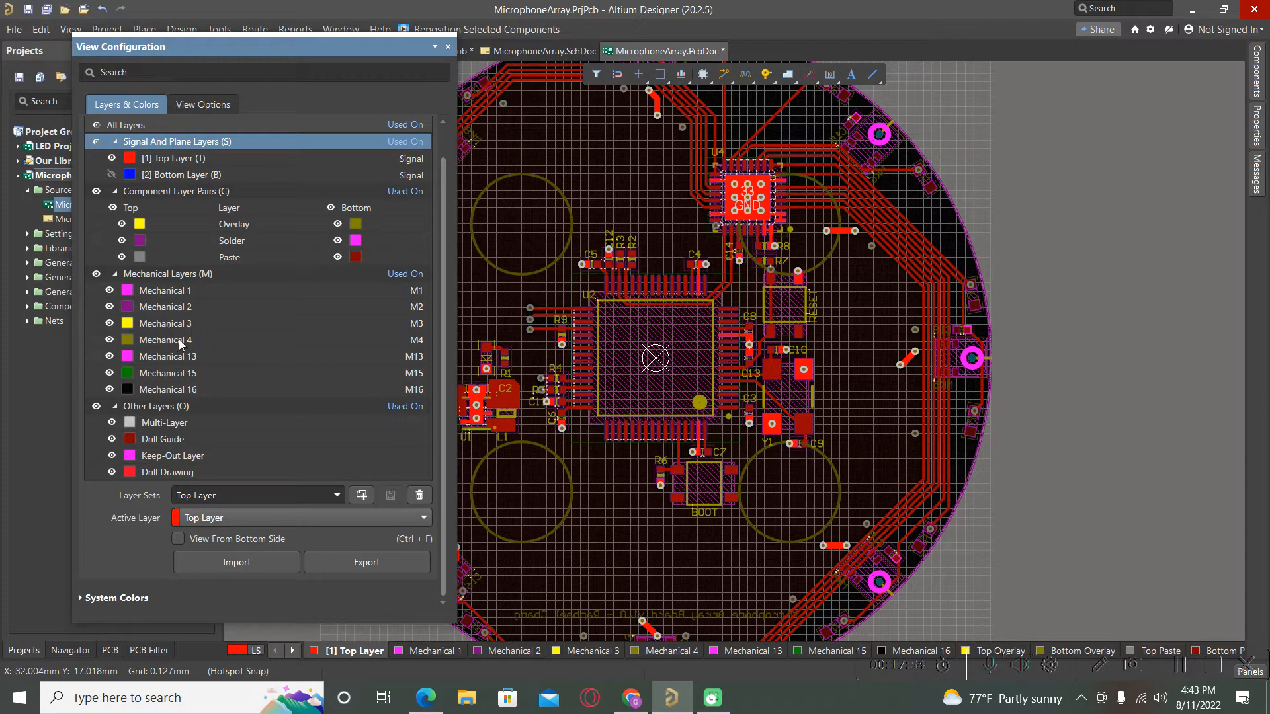
{"action": "left_click", "coordinate": [98, 597]}
{"action": "scroll", "coordinate": [201, 467], "scroll_direction": "down", "scroll_amount": 3}
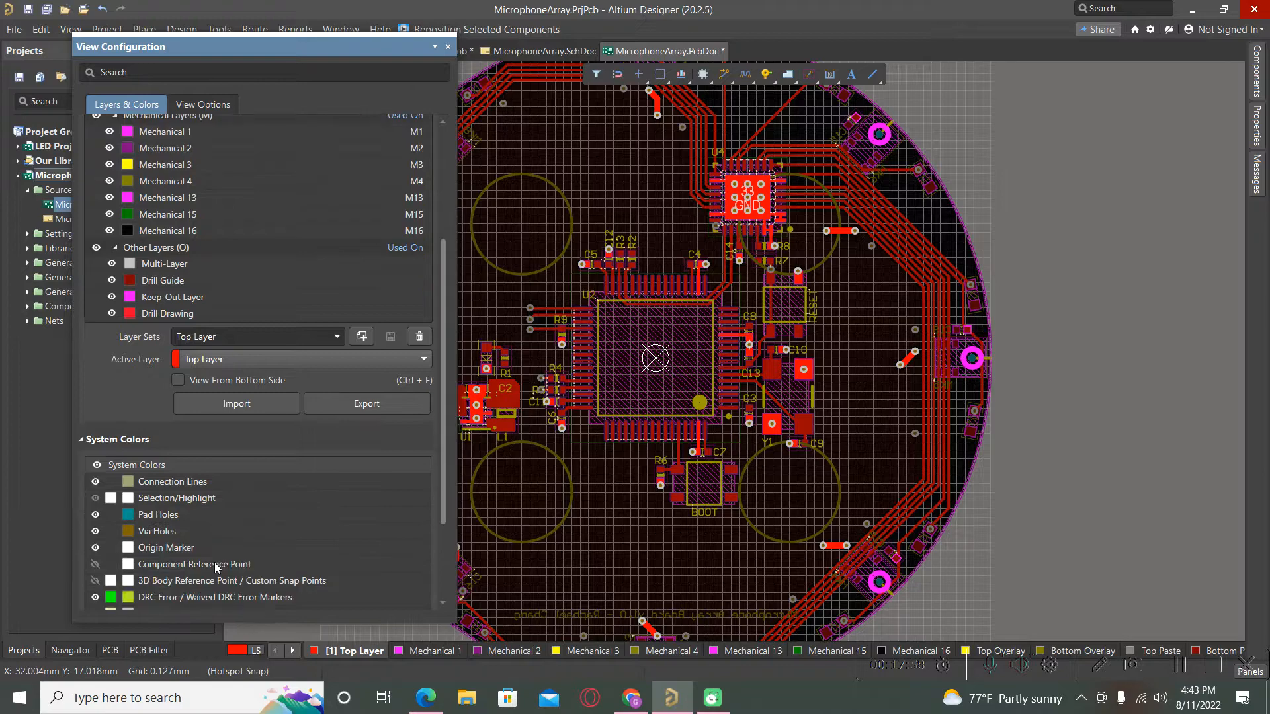
{"action": "scroll", "coordinate": [172, 519], "scroll_direction": "down", "scroll_amount": 1}
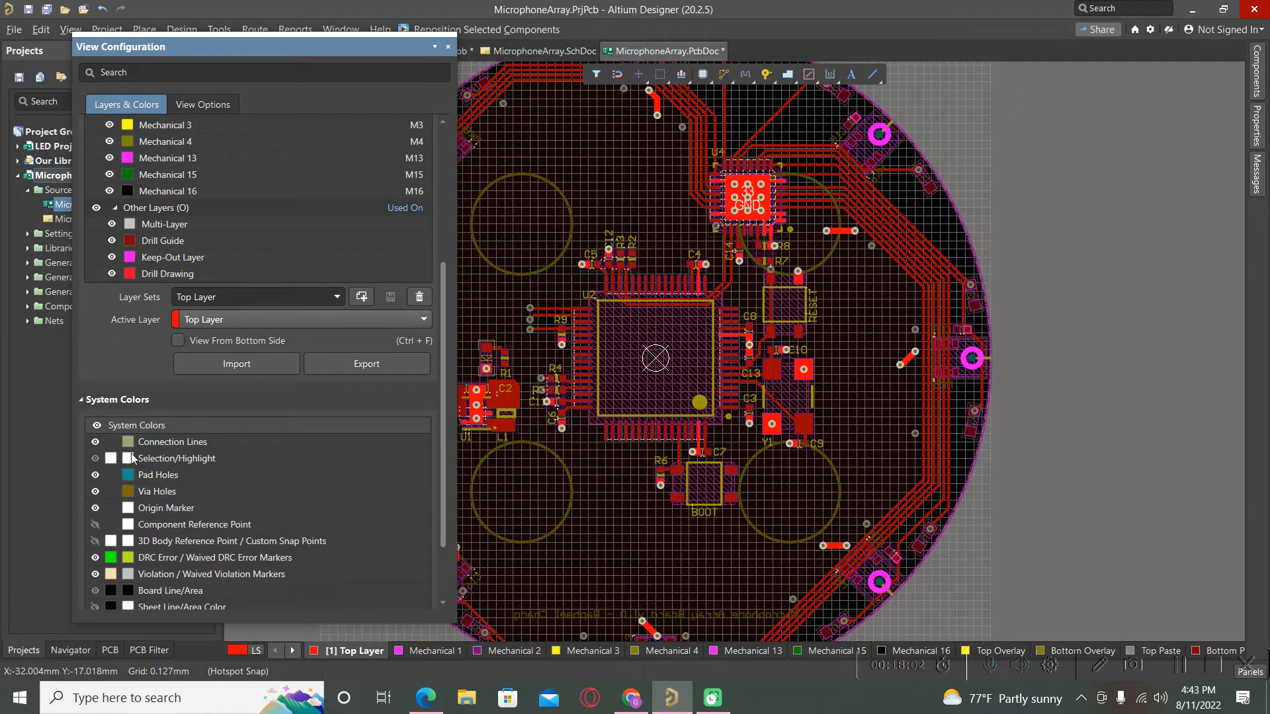
{"action": "scroll", "coordinate": [214, 485], "scroll_direction": "down", "scroll_amount": 1}
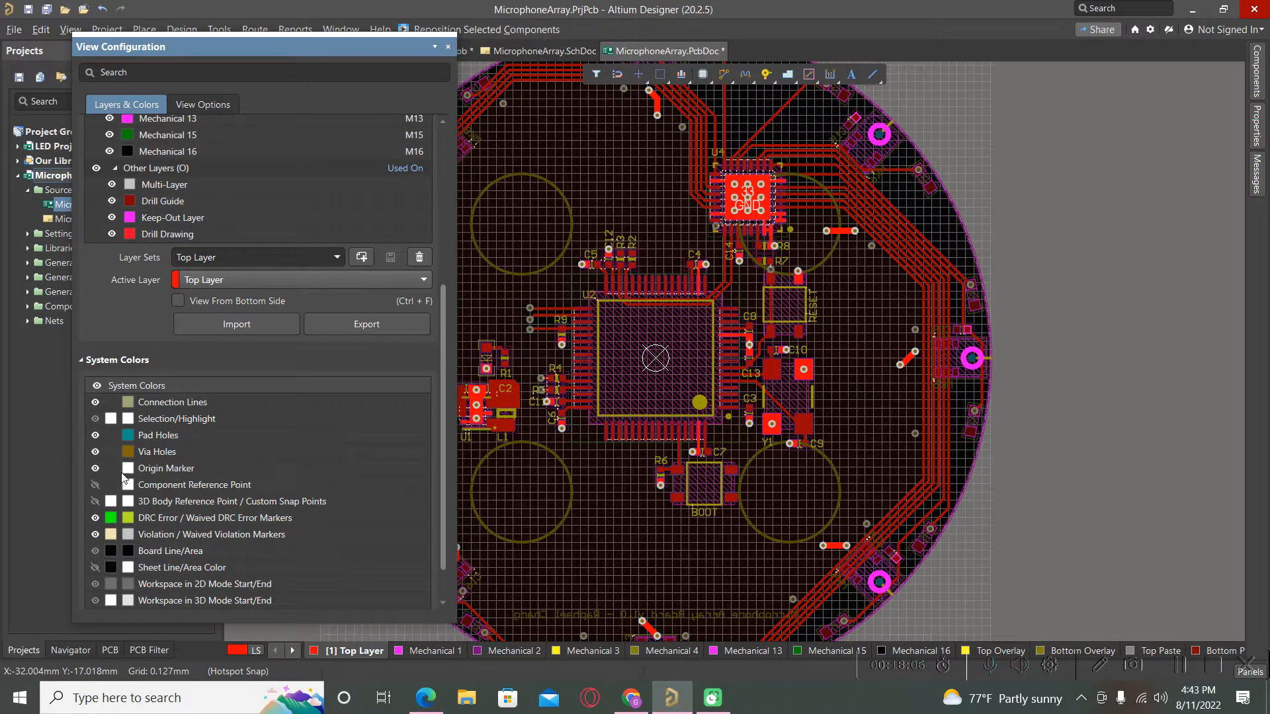
{"action": "scroll", "coordinate": [190, 490], "scroll_direction": "down", "scroll_amount": 1}
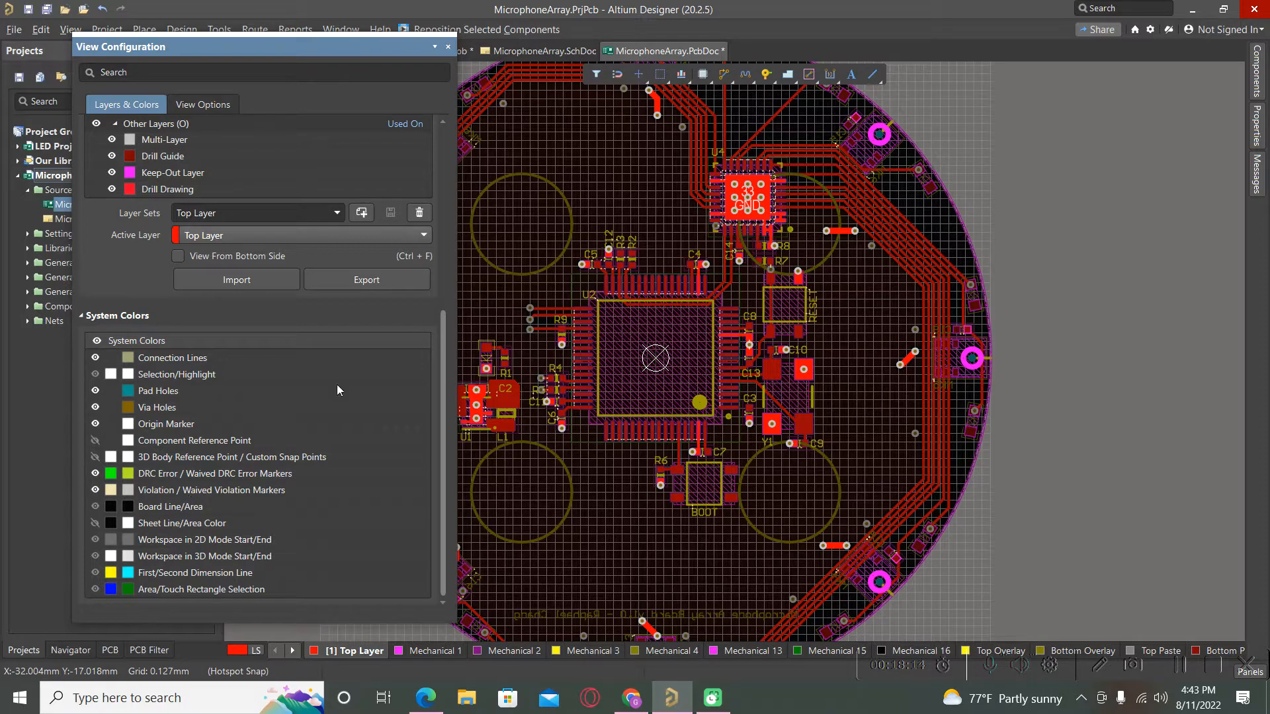
{"action": "left_click", "coordinate": [450, 45]}
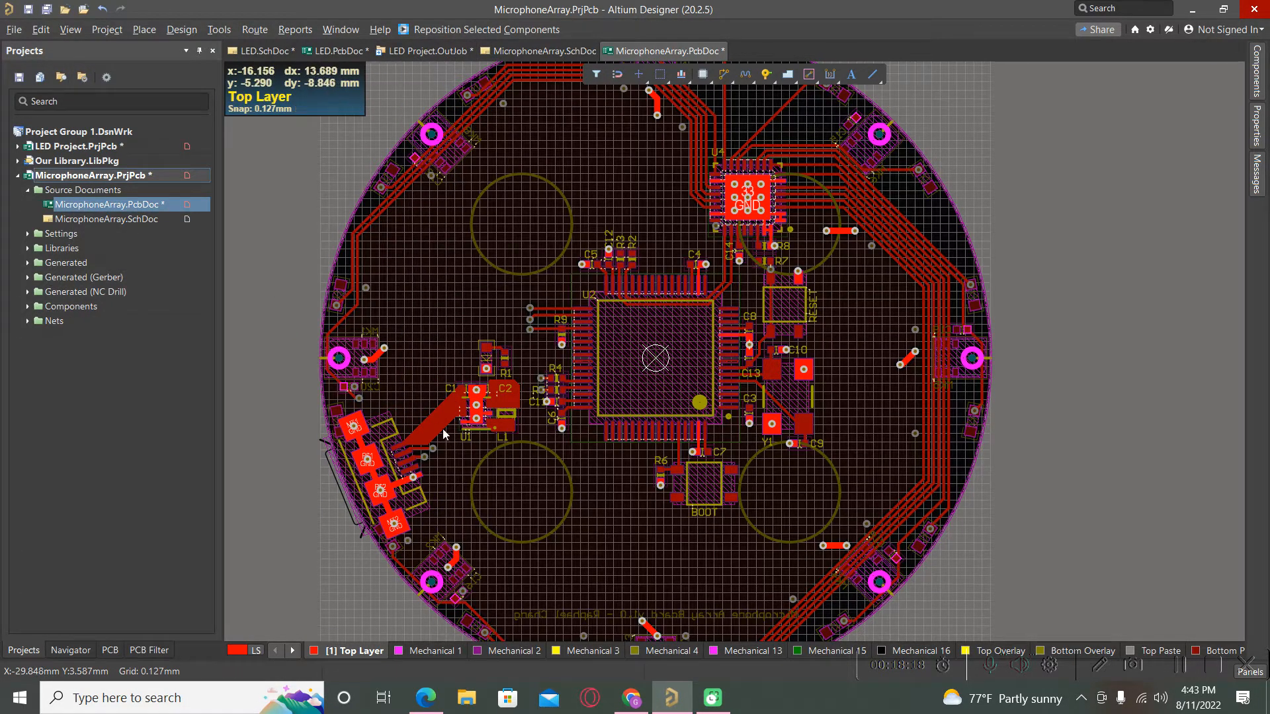
- Examine the Top Layer traces around U4 and its neighbouring components up close
{"action": "scroll", "coordinate": [442, 428], "scroll_direction": "down", "scroll_amount": 1, "text": "ctrl"}
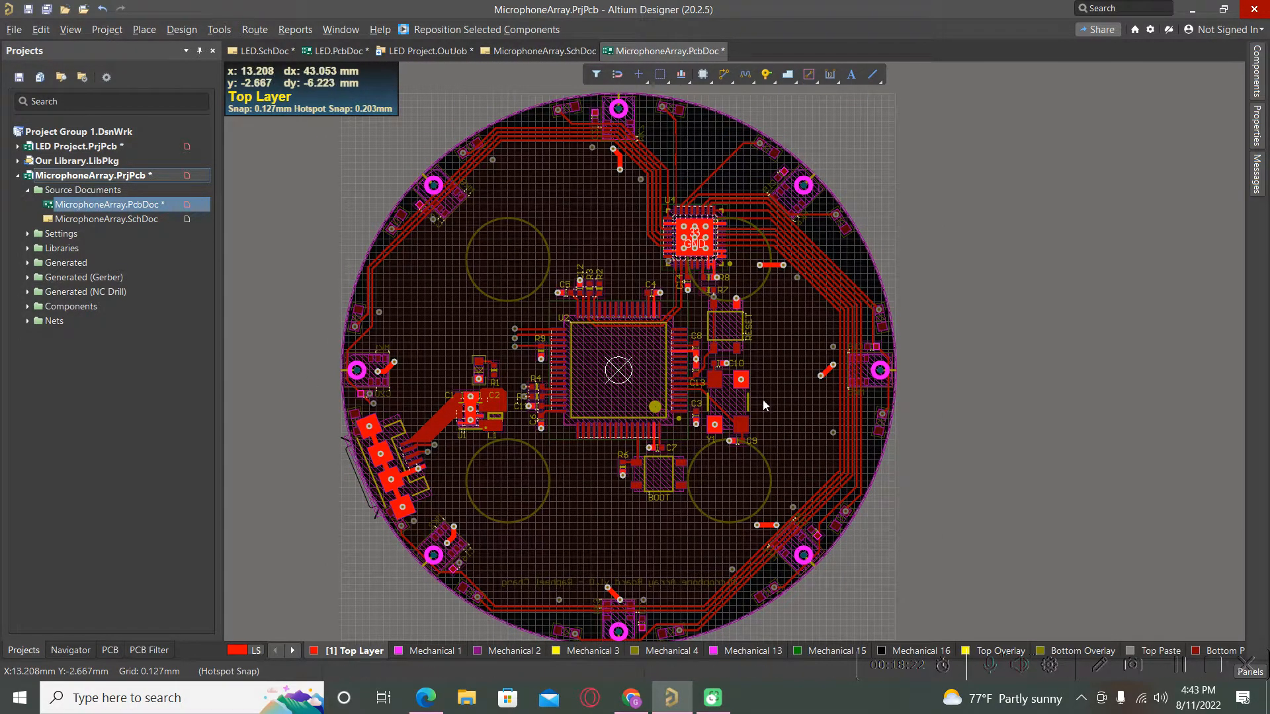
{"action": "scroll", "coordinate": [688, 301], "scroll_direction": "up", "scroll_amount": 1, "text": "ctrl"}
{"action": "scroll", "coordinate": [687, 302], "scroll_direction": "up", "scroll_amount": 2, "text": "ctrl"}
{"action": "scroll", "coordinate": [678, 415], "scroll_direction": "down", "scroll_amount": 1, "text": "ctrl"}
{"action": "scroll", "coordinate": [671, 258], "scroll_direction": "up", "scroll_amount": 2, "text": "ctrl"}
{"action": "scroll", "coordinate": [660, 355], "scroll_direction": "up", "scroll_amount": 2, "text": "ctrl"}
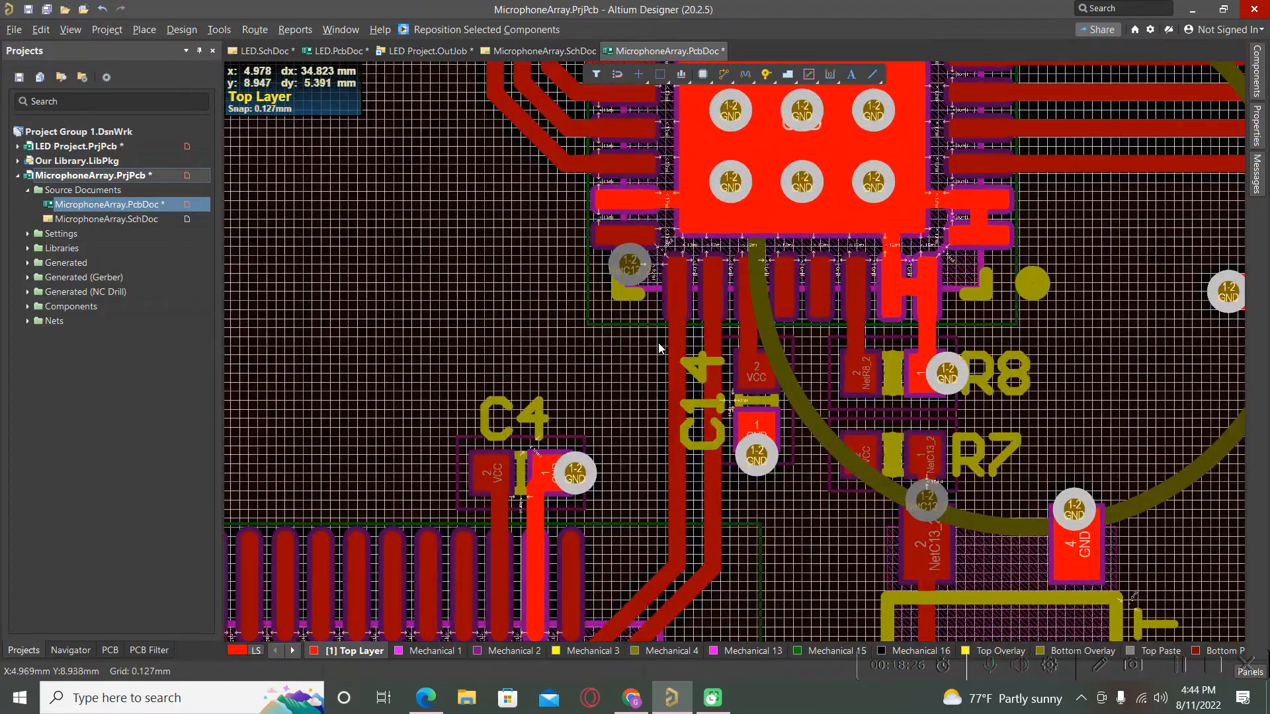
{"action": "scroll", "coordinate": [658, 355], "scroll_direction": "up", "scroll_amount": 2, "text": "ctrl"}
{"action": "scroll", "coordinate": [657, 355], "scroll_direction": "down", "scroll_amount": 4, "text": "ctrl"}
{"action": "scroll", "coordinate": [657, 355], "scroll_direction": "up", "scroll_amount": 1, "text": "ctrl"}
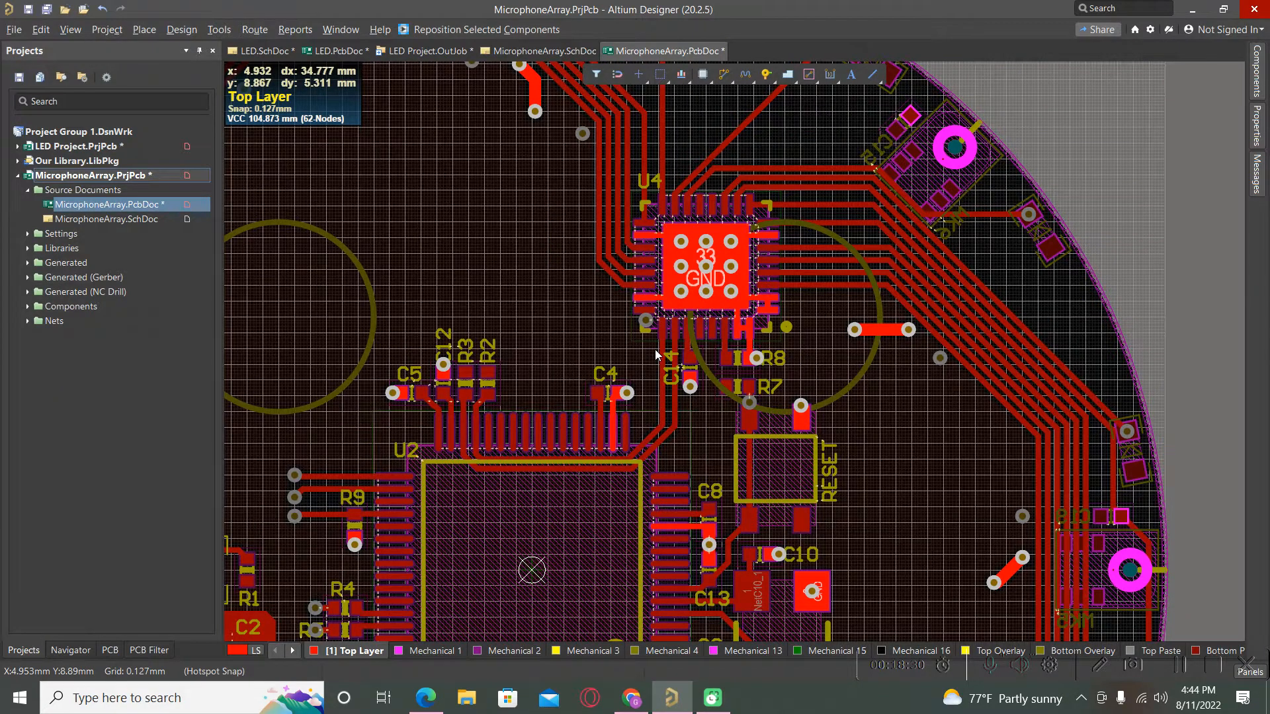
{"action": "scroll", "coordinate": [656, 355], "scroll_direction": "up", "scroll_amount": 1}
{"action": "scroll", "coordinate": [721, 394], "scroll_direction": "down", "scroll_amount": 1, "text": "ctrl"}
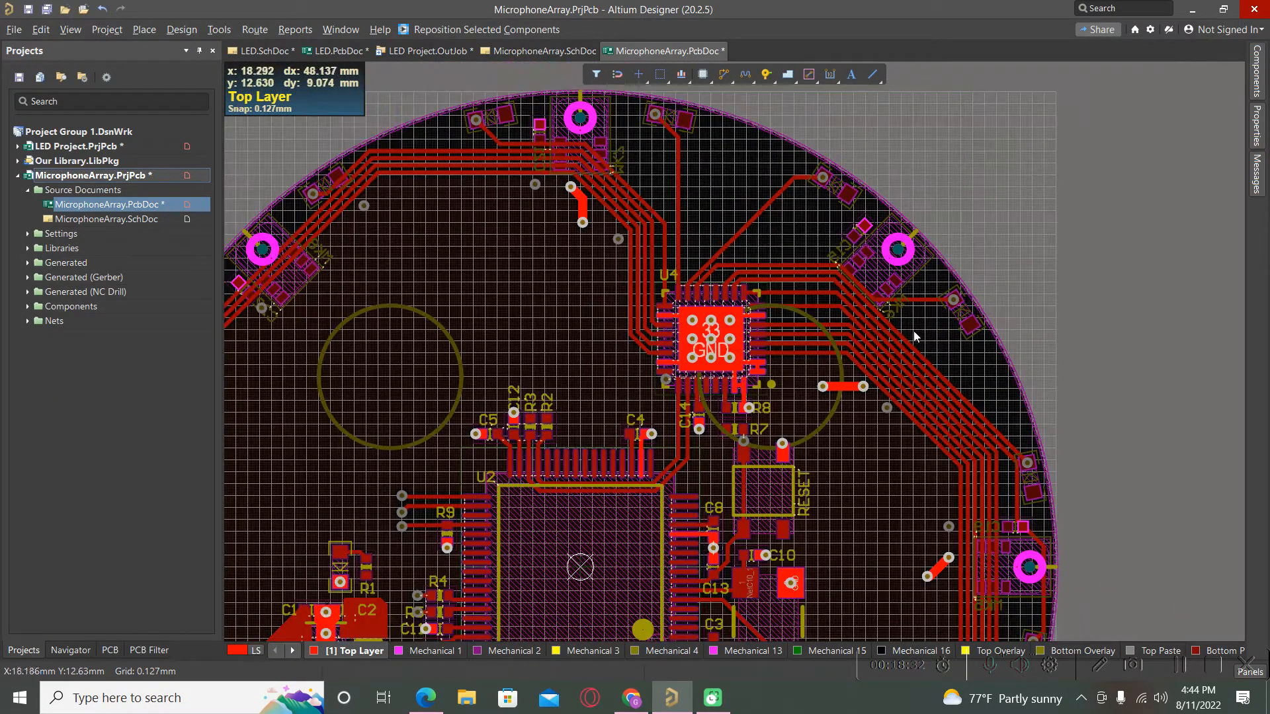
{"action": "scroll", "coordinate": [680, 327], "scroll_direction": "up", "scroll_amount": 3, "text": "ctrl"}
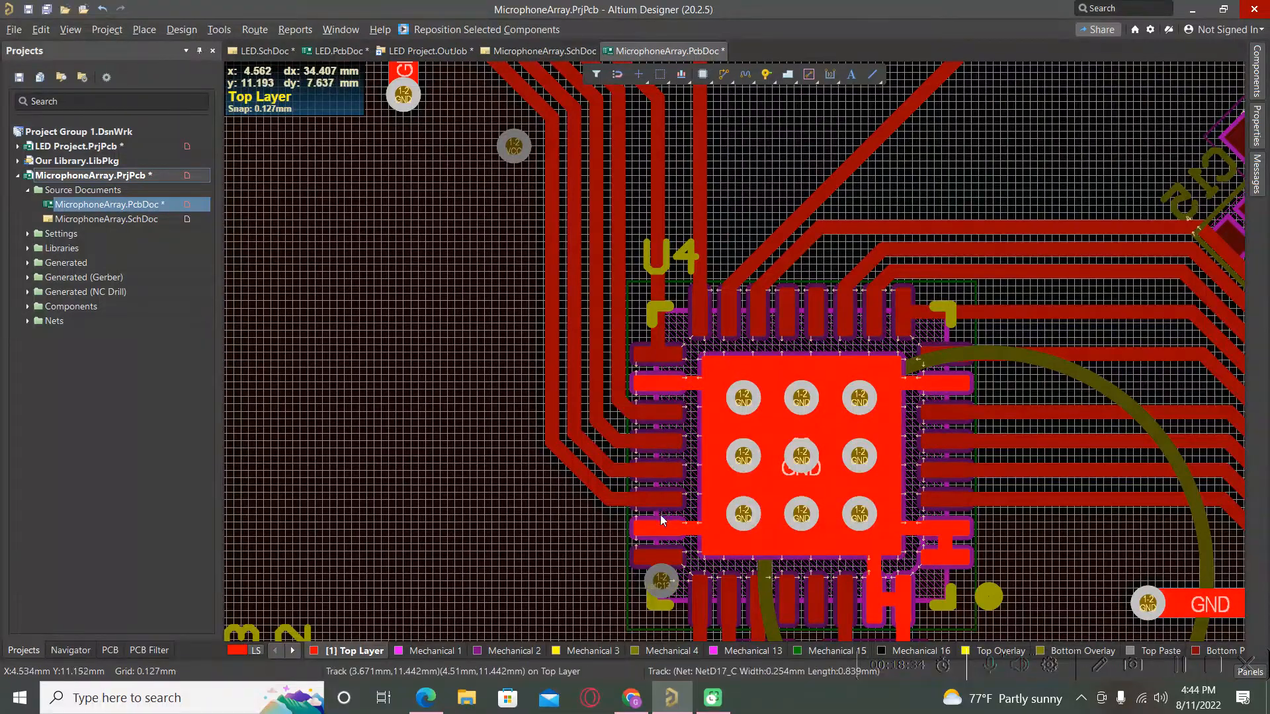
{"action": "scroll", "coordinate": [660, 514], "scroll_direction": "down", "scroll_amount": 2, "text": "ctrl"}
{"action": "scroll", "coordinate": [644, 519], "scroll_direction": "down", "scroll_amount": 1, "text": "ctrl"}
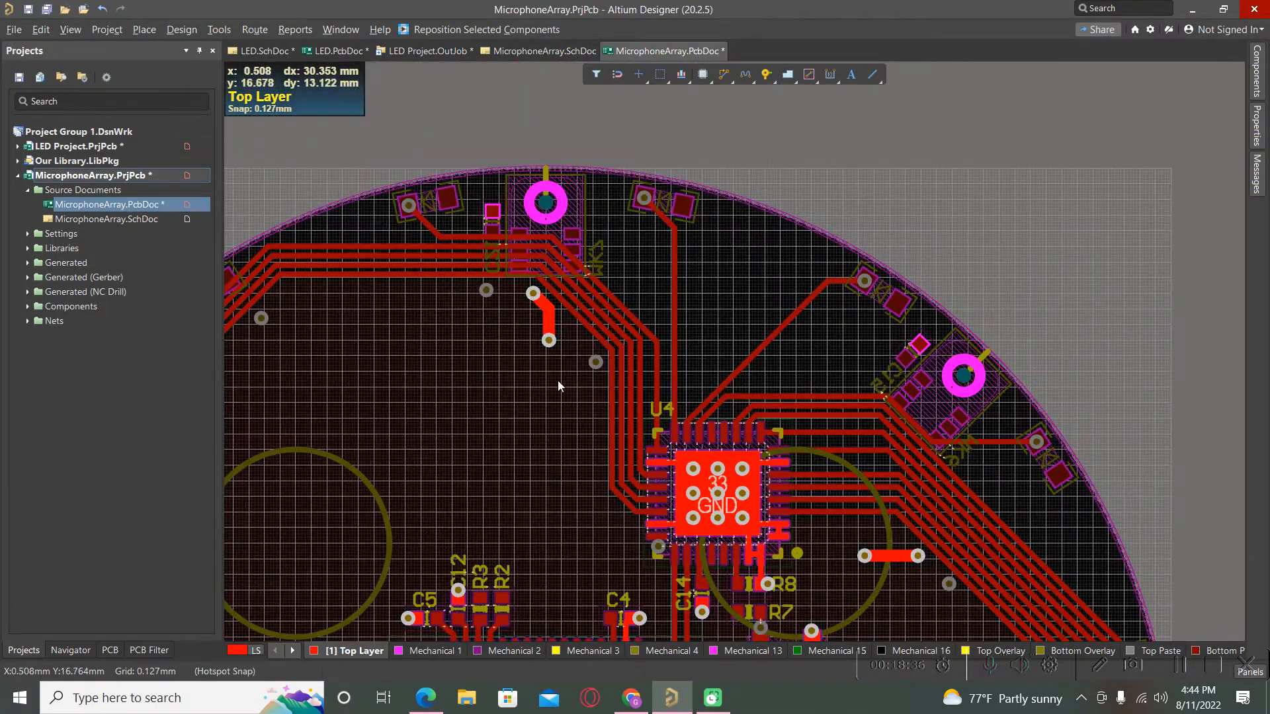
{"action": "scroll", "coordinate": [657, 417], "scroll_direction": "up", "scroll_amount": 3, "text": "ctrl"}
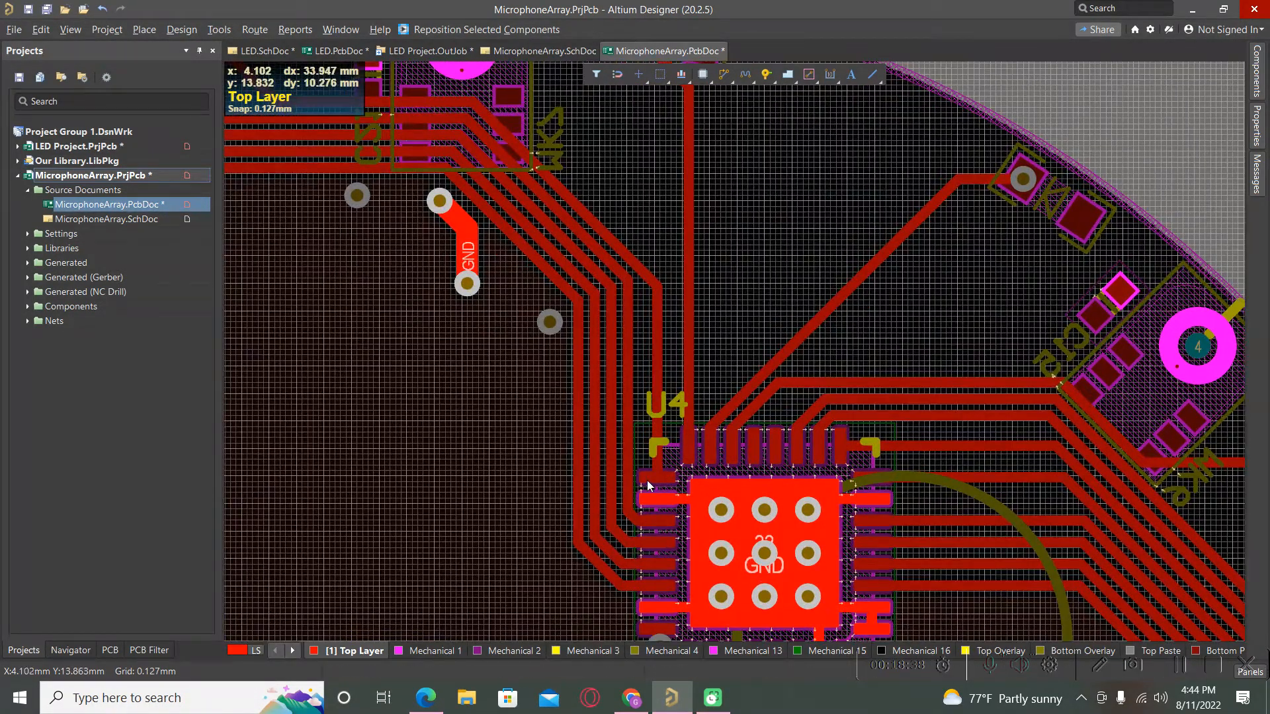
{"action": "scroll", "coordinate": [647, 476], "scroll_direction": "up", "scroll_amount": 2, "text": "ctrl"}
{"action": "scroll", "coordinate": [641, 397], "scroll_direction": "down", "scroll_amount": 2, "text": "ctrl"}
{"action": "scroll", "coordinate": [638, 363], "scroll_direction": "up", "scroll_amount": 1, "text": "ctrl"}
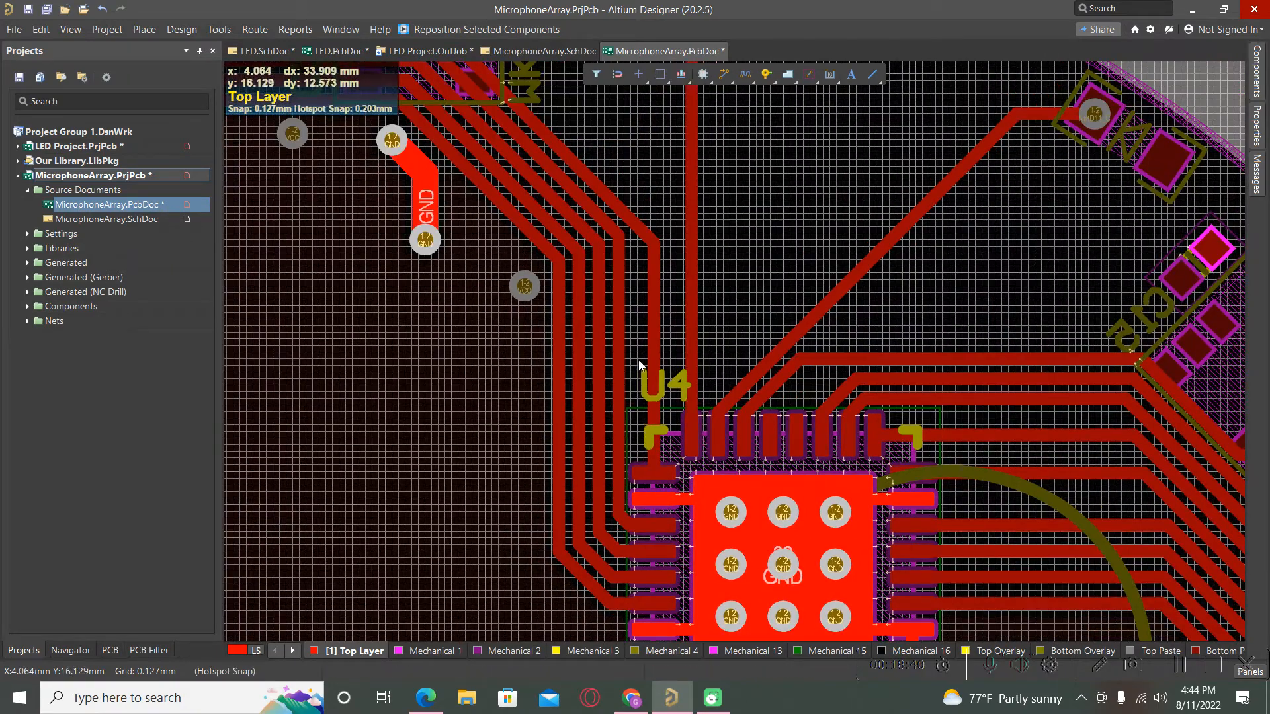
- Select all tracks with the same 0.254 mm width as the vertical trace at U4, using Find Similar Objects
{"action": "left_click", "coordinate": [652, 349]}
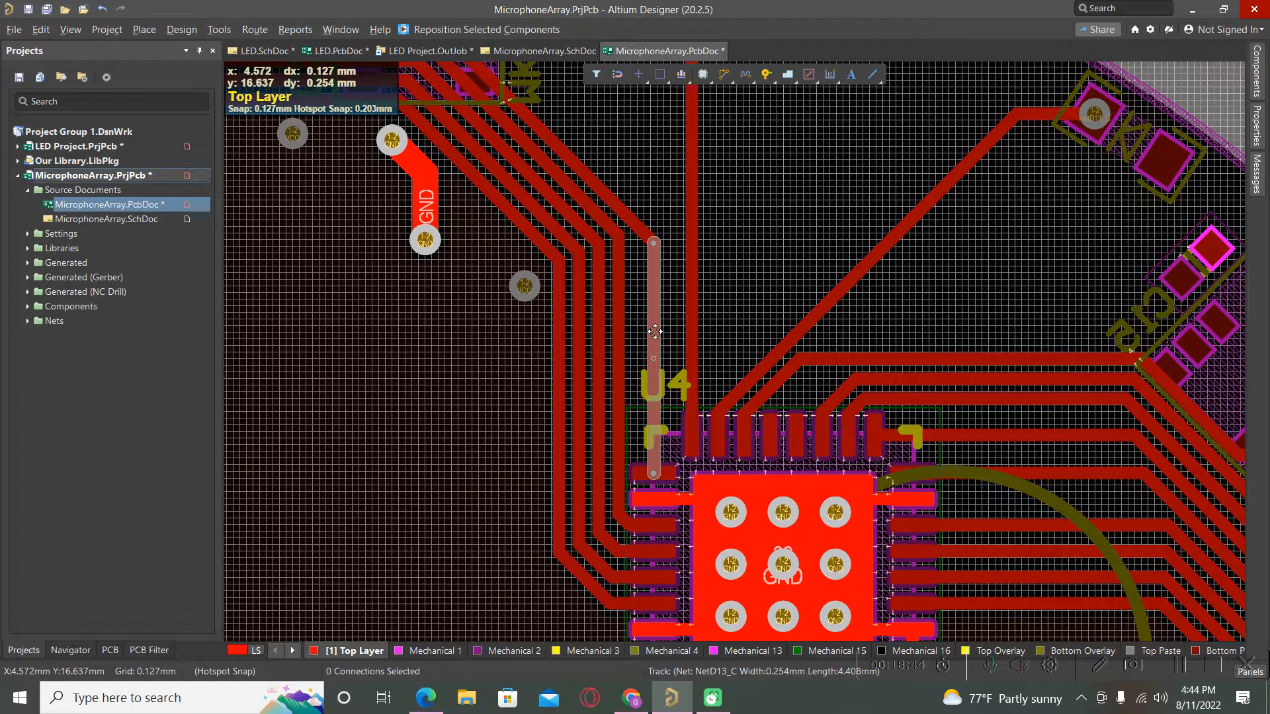
{"action": "right_click", "coordinate": [656, 333]}
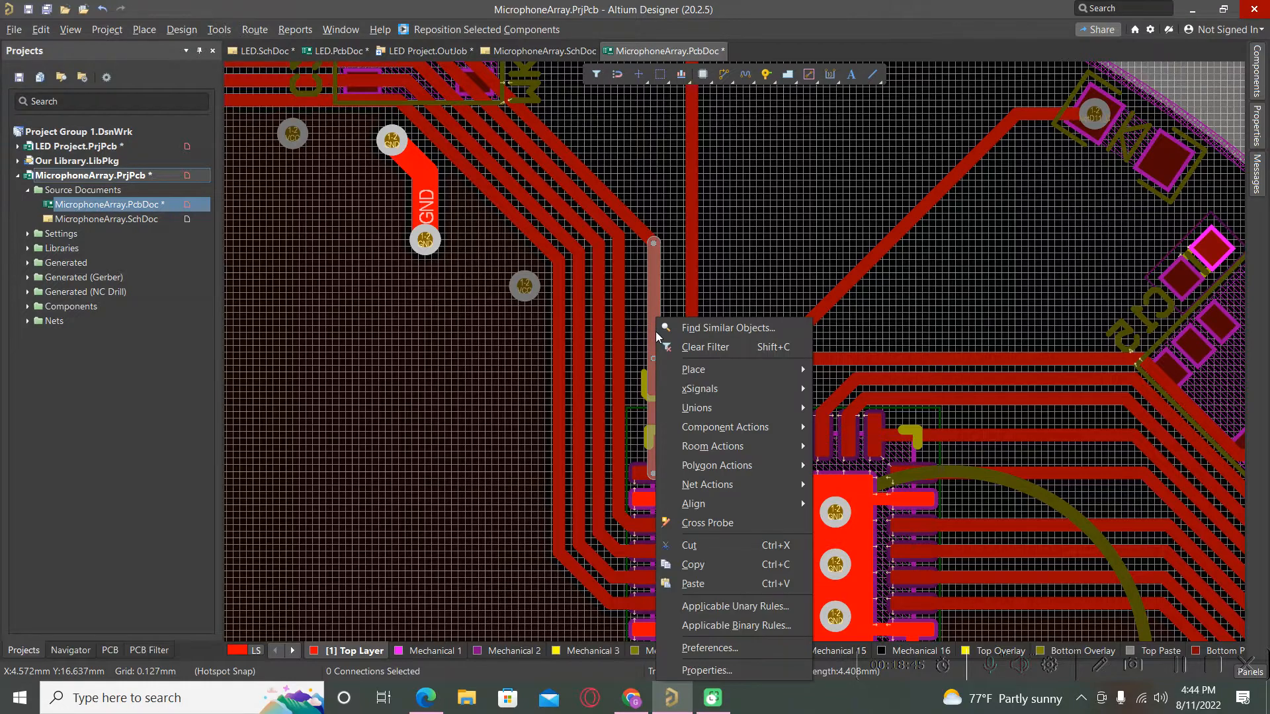
{"action": "left_click", "coordinate": [704, 327]}
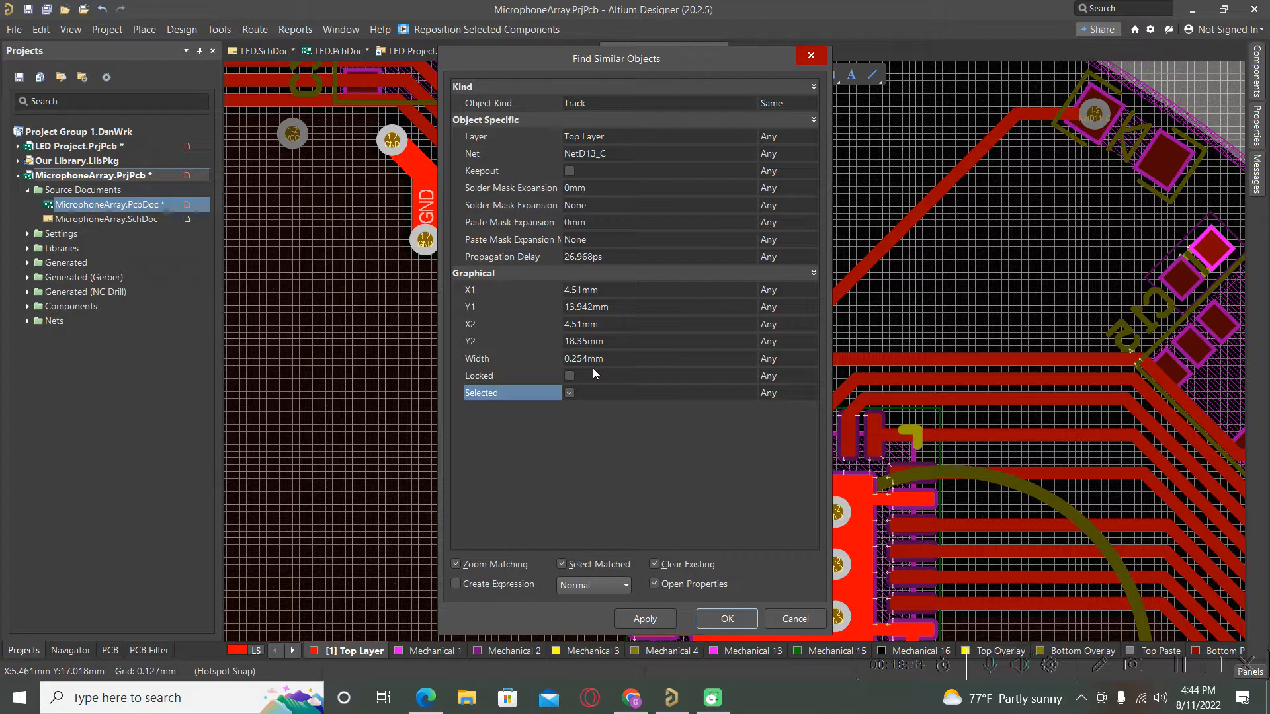
{"action": "left_click", "coordinate": [774, 358]}
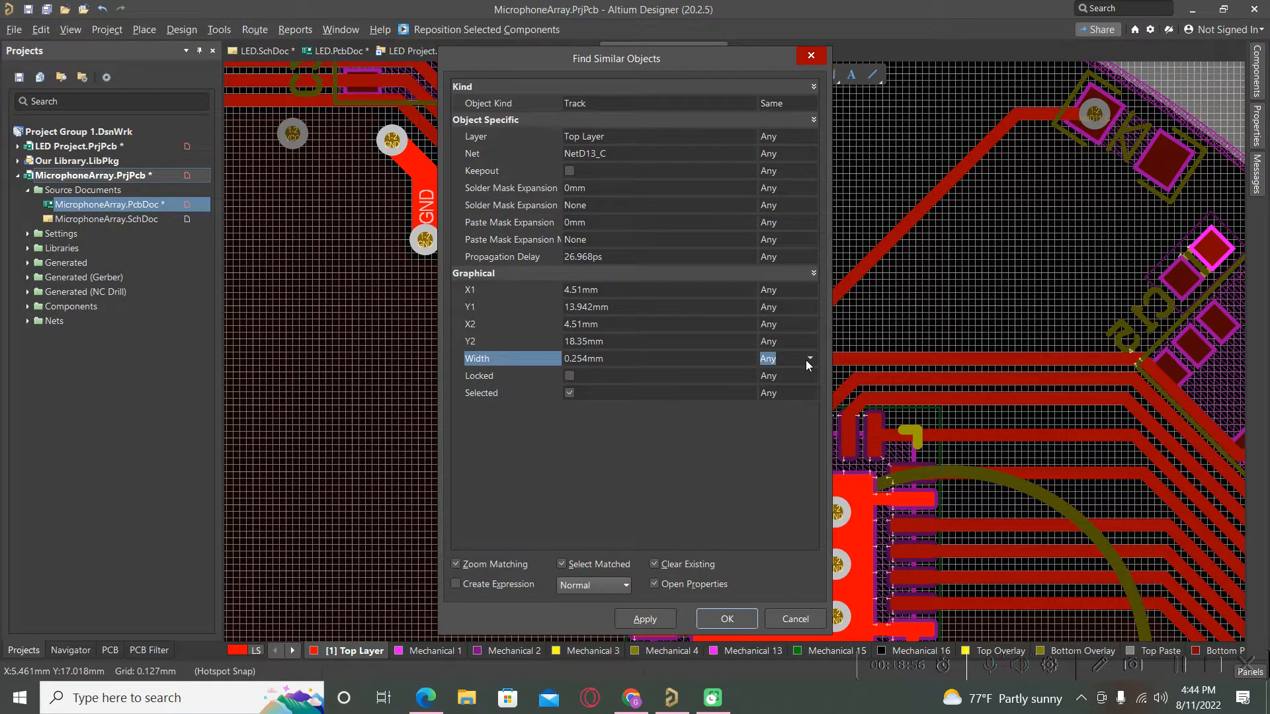
{"action": "left_click", "coordinate": [810, 359]}
{"action": "left_click", "coordinate": [779, 389]}
{"action": "left_click", "coordinate": [715, 620]}
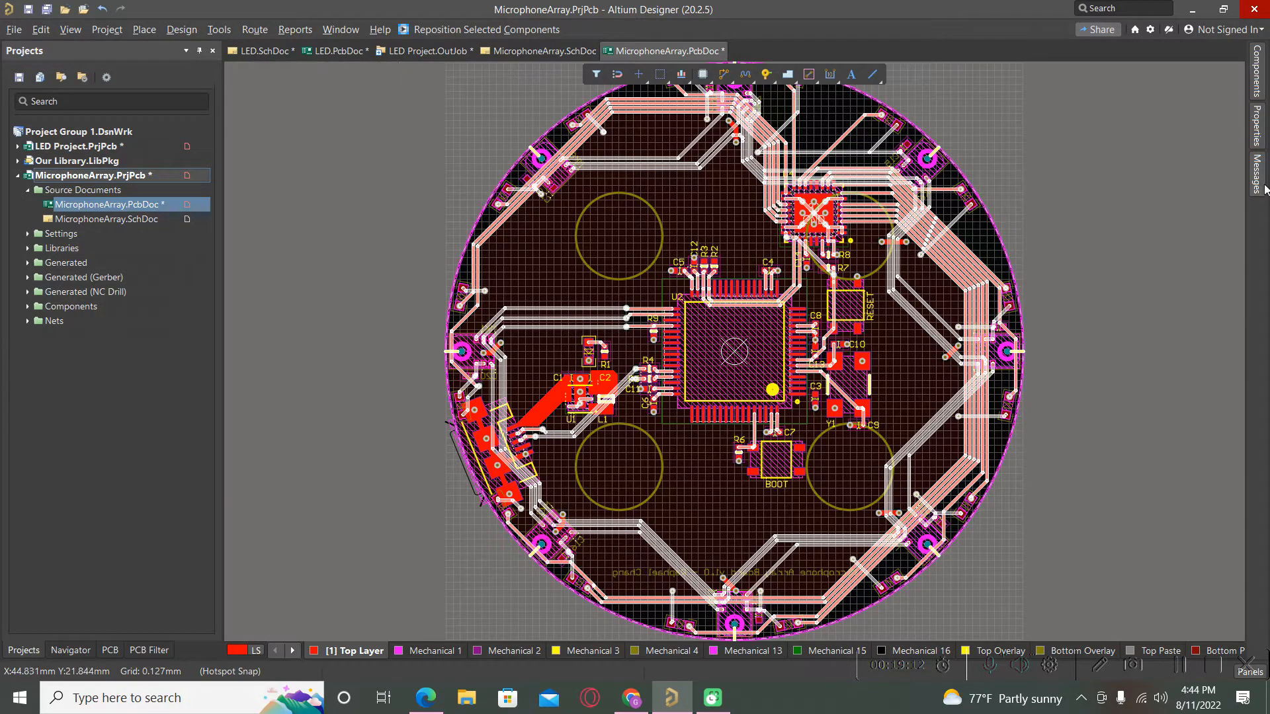
- Set the width of all selected tracks to 0.15 mm and clear the selection
{"action": "mouse_move", "coordinate": [1256, 139]}
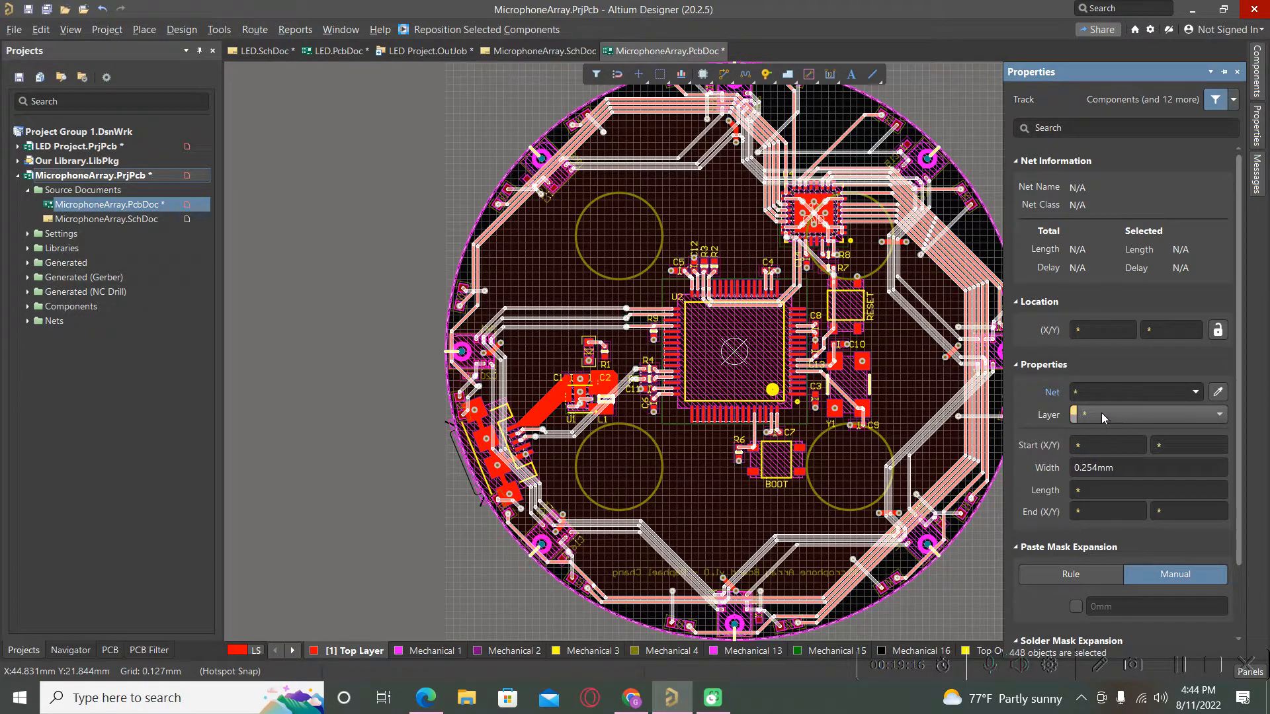
{"action": "left_click", "coordinate": [1096, 468]}
{"action": "key", "text": "BackSpace"}
{"action": "key", "text": "BackSpace"}
{"action": "key", "text": "BackSpace"}
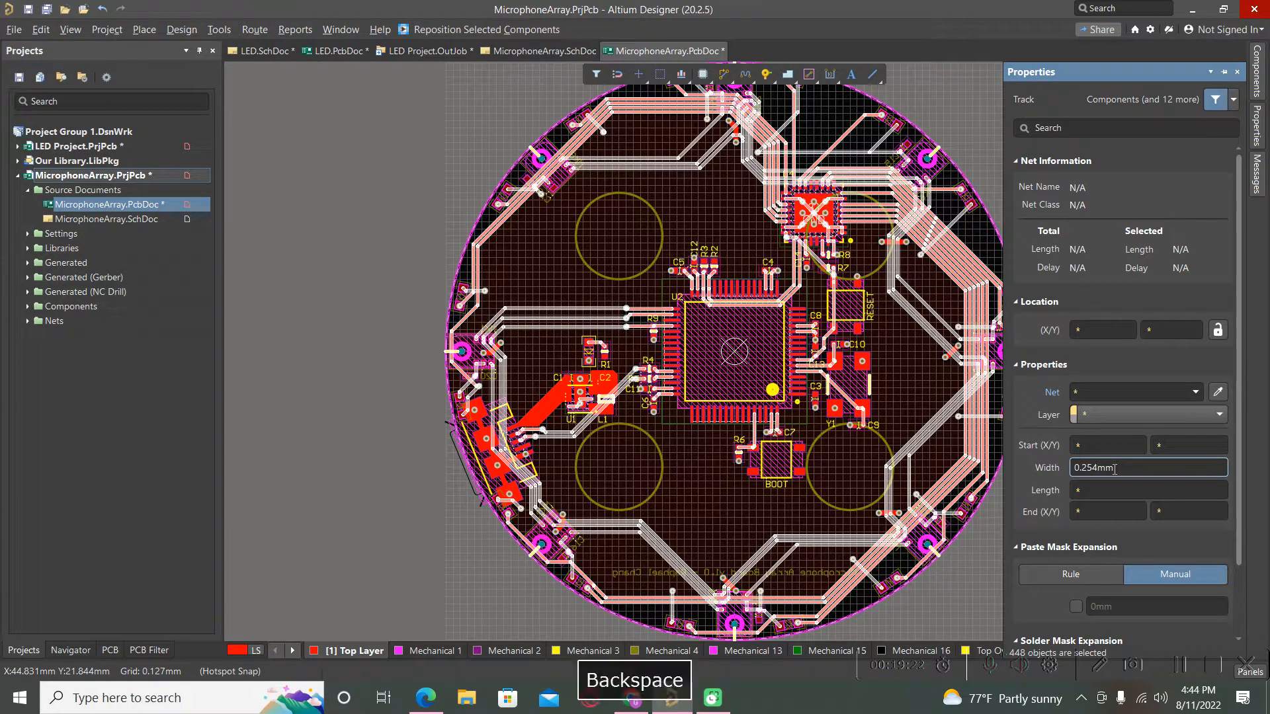
{"action": "type", "text": "15"}
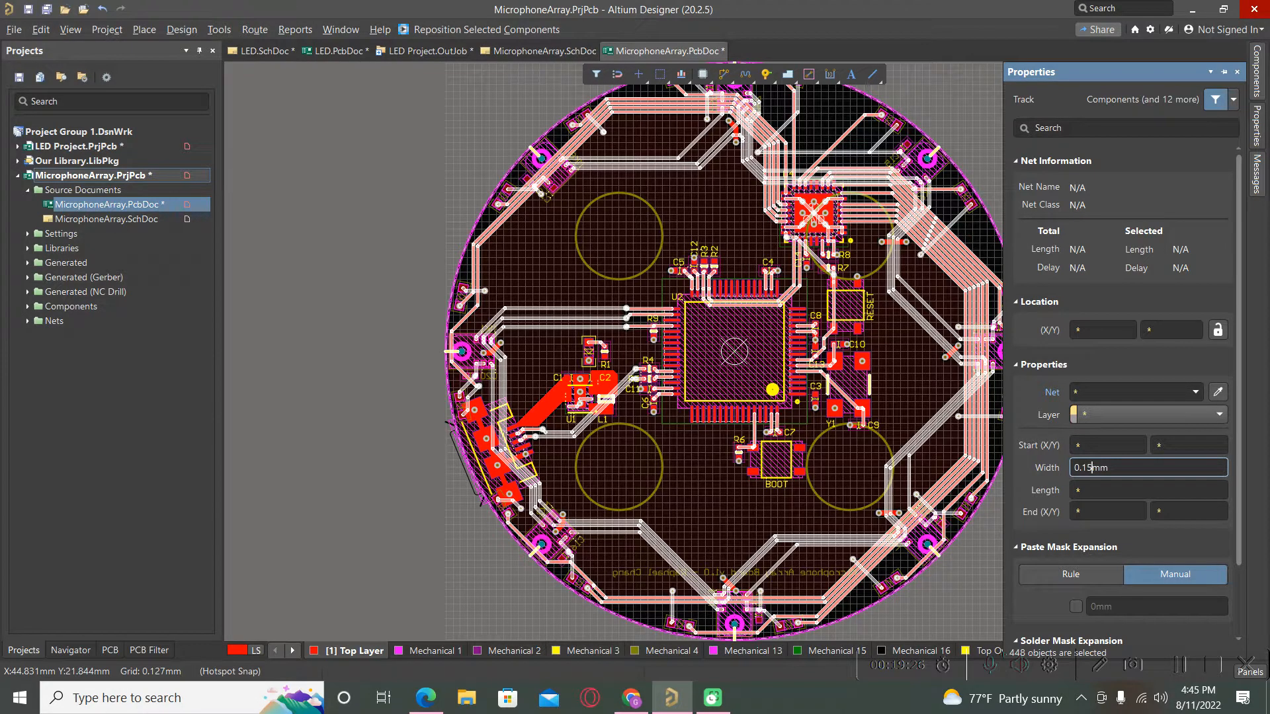
{"action": "key", "text": "Return"}
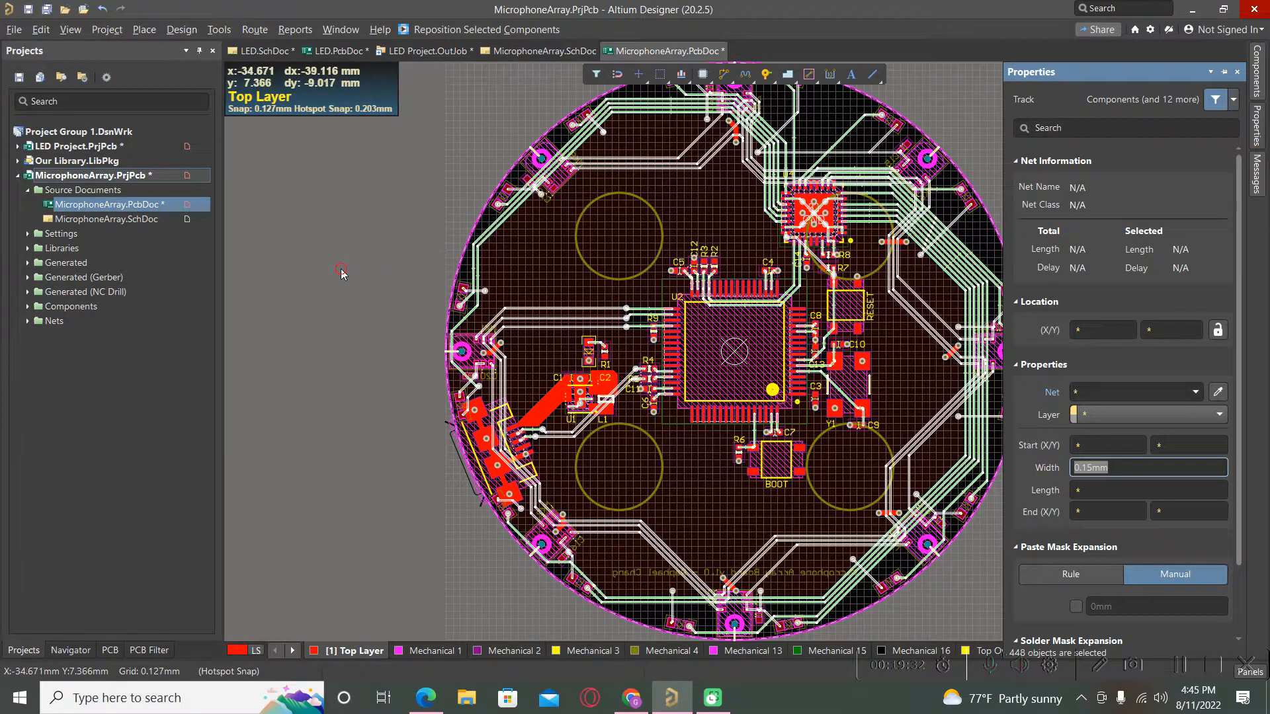
{"action": "left_click", "coordinate": [629, 264]}
- Repour all polygons on the board and turn the heads-up coordinate display back on
{"action": "left_click", "coordinate": [220, 31]}
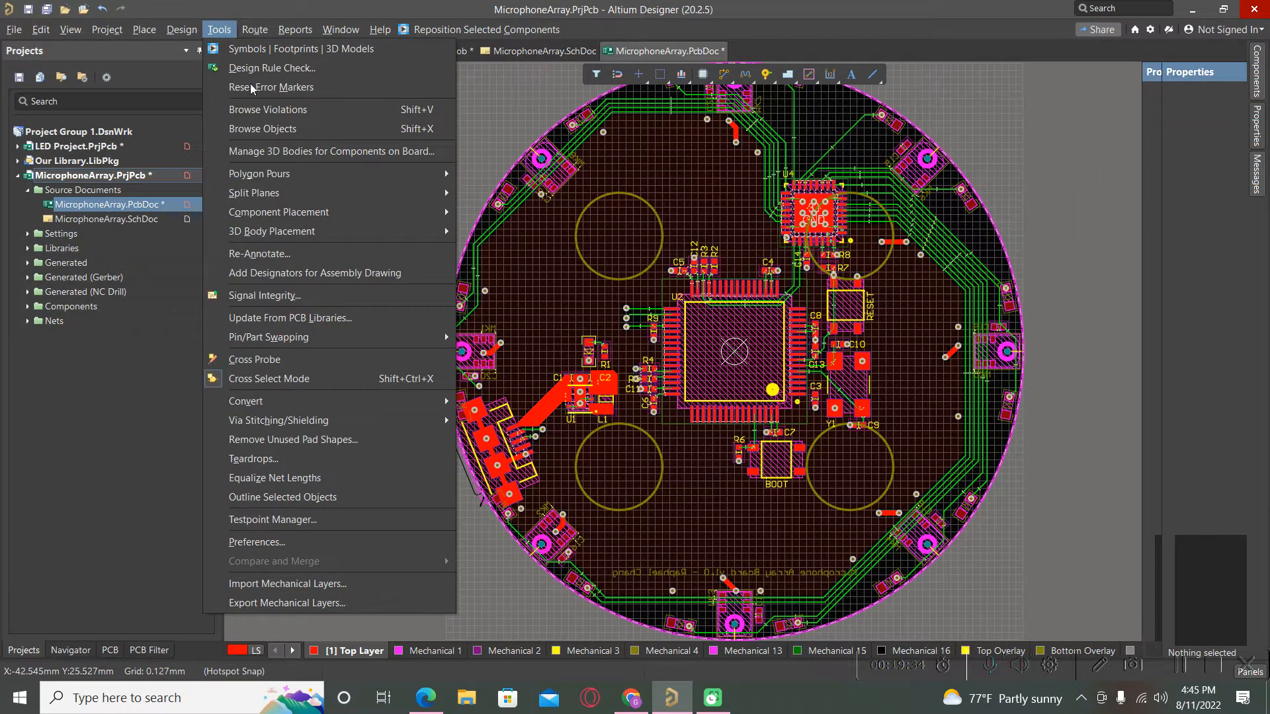
{"action": "mouse_move", "coordinate": [289, 174]}
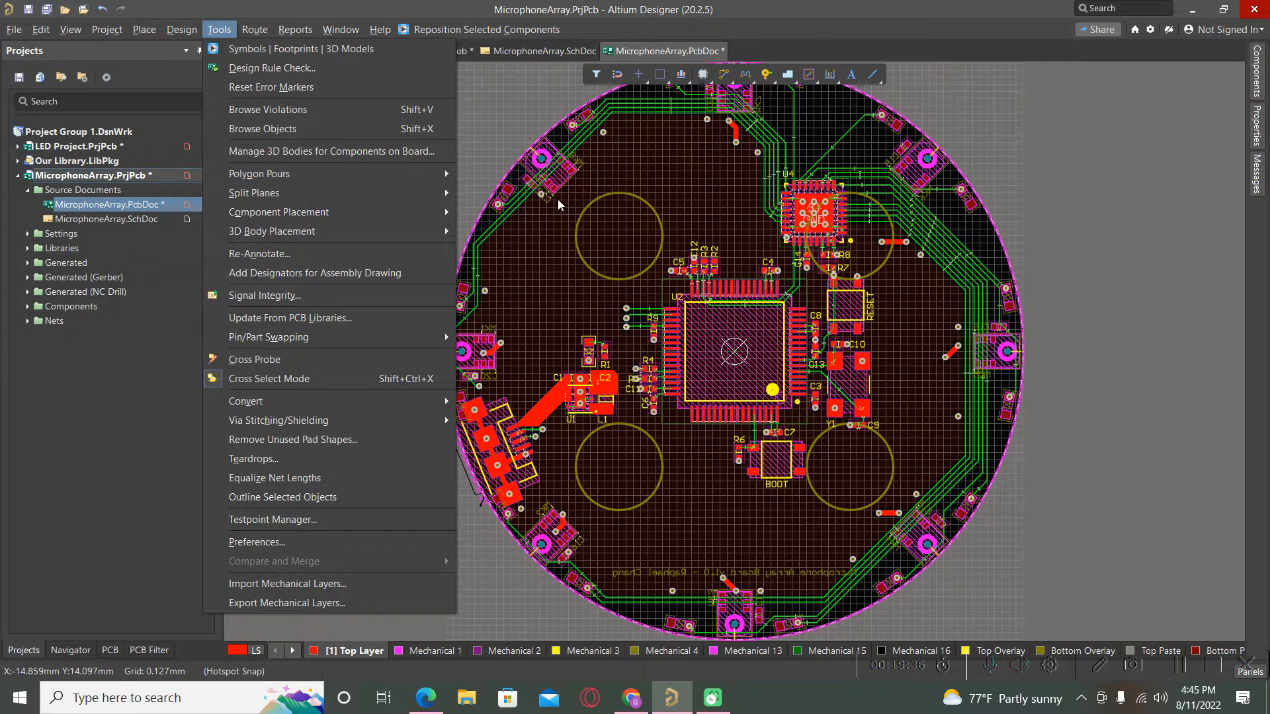
{"action": "left_click", "coordinate": [508, 259]}
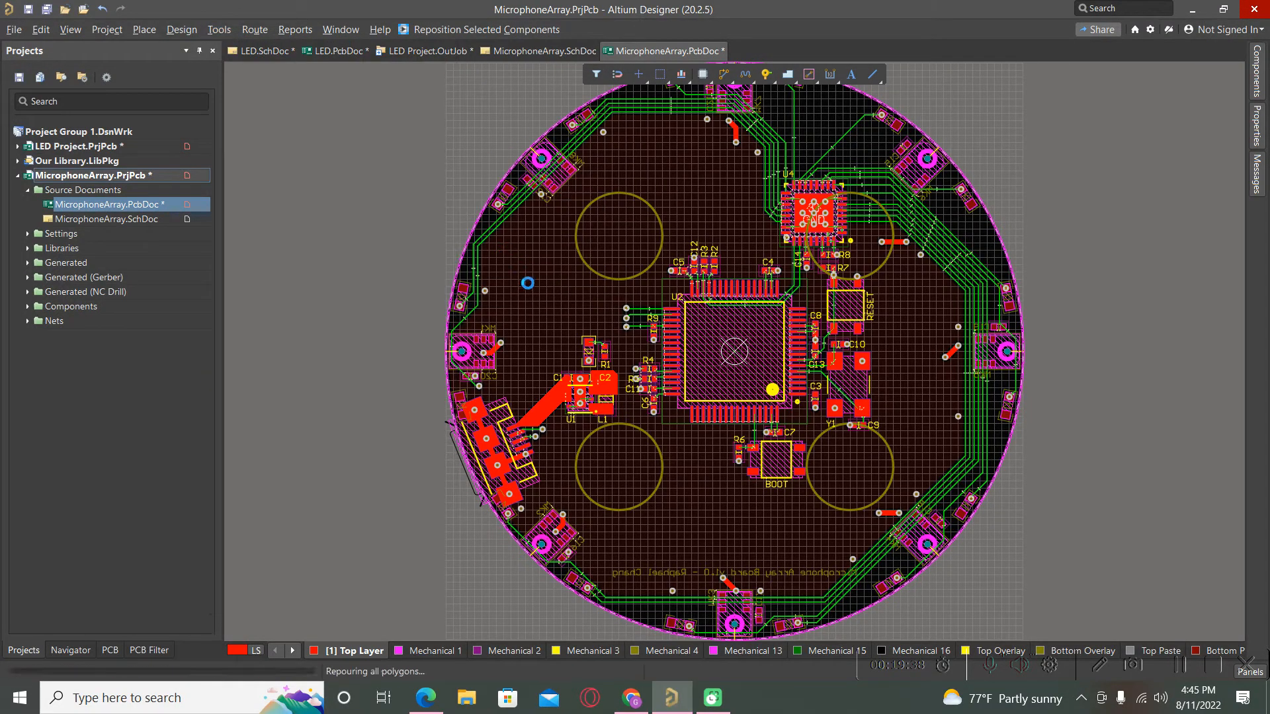
{"action": "key", "text": "shift+h"}
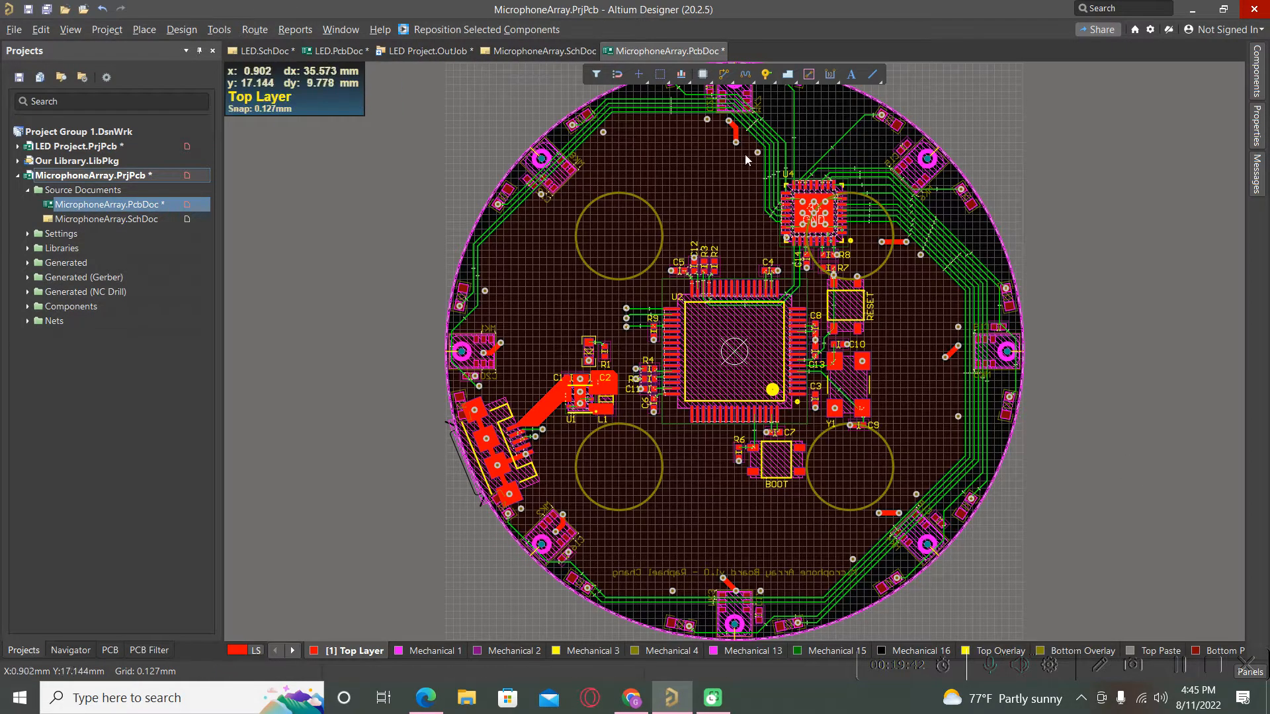
- Examine the NetD14_C to NetD17_C tracks on the Top Layer up close for violation markers
{"action": "scroll", "coordinate": [764, 111], "scroll_direction": "up", "scroll_amount": 5, "text": "ctrl"}
{"action": "scroll", "coordinate": [770, 147], "scroll_direction": "up", "scroll_amount": 3, "text": "ctrl"}
{"action": "scroll", "coordinate": [760, 387], "scroll_direction": "down", "scroll_amount": 6, "text": "ctrl"}
{"action": "scroll", "coordinate": [372, 230], "scroll_direction": "up", "scroll_amount": 2, "text": "ctrl"}
{"action": "scroll", "coordinate": [372, 230], "scroll_direction": "up", "scroll_amount": 4, "text": "ctrl"}
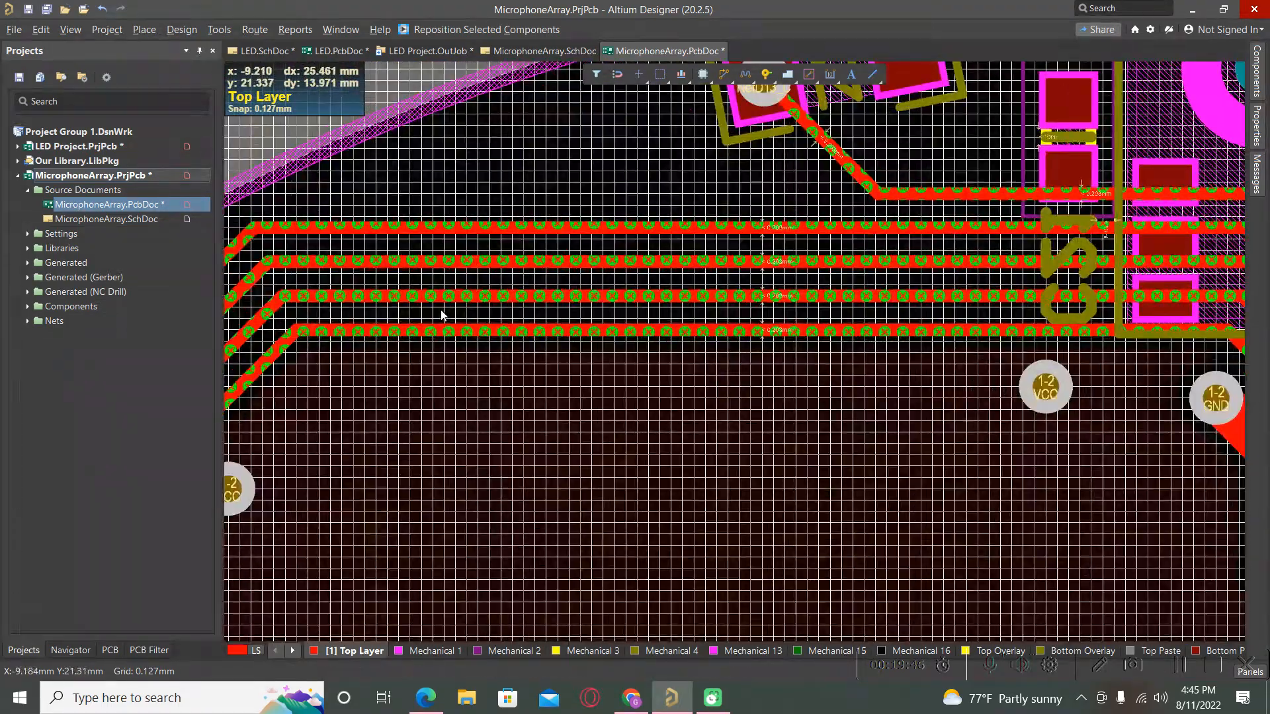
{"action": "scroll", "coordinate": [553, 375], "scroll_direction": "down", "scroll_amount": 1, "text": "ctrl"}
{"action": "scroll", "coordinate": [540, 385], "scroll_direction": "down", "scroll_amount": 2, "text": "ctrl"}
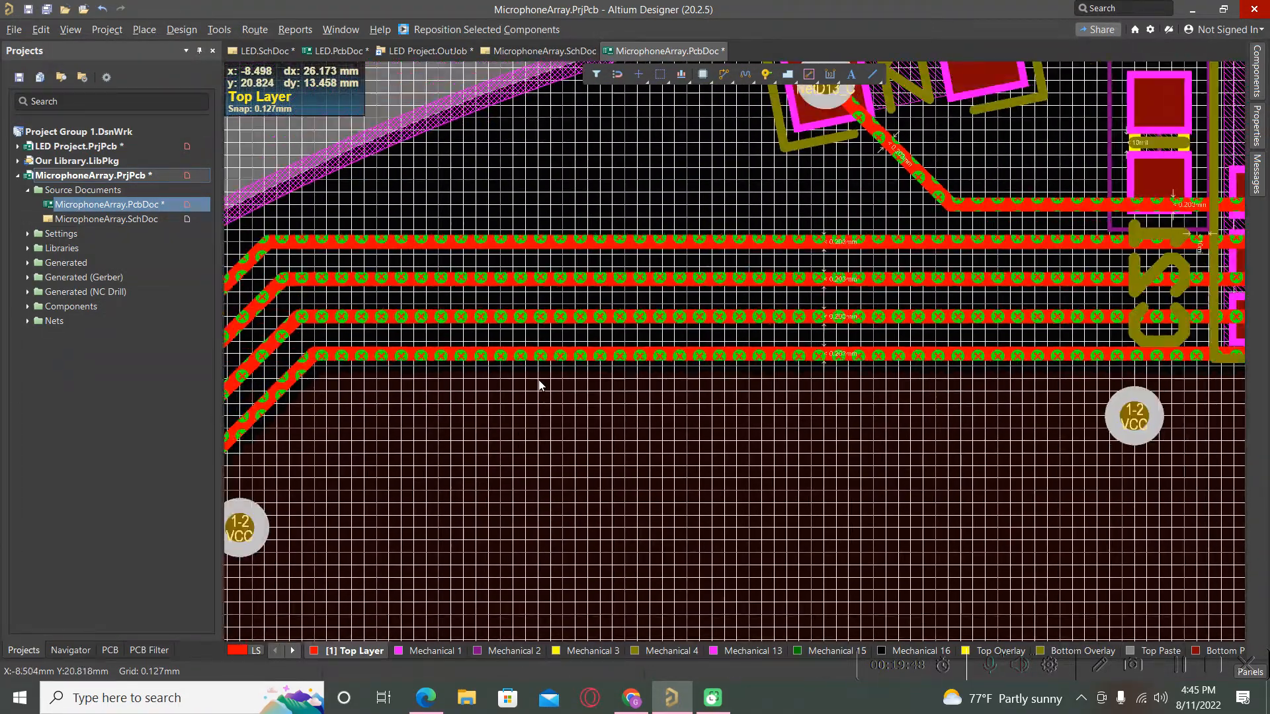
{"action": "scroll", "coordinate": [539, 386], "scroll_direction": "down", "scroll_amount": 1, "text": "ctrl"}
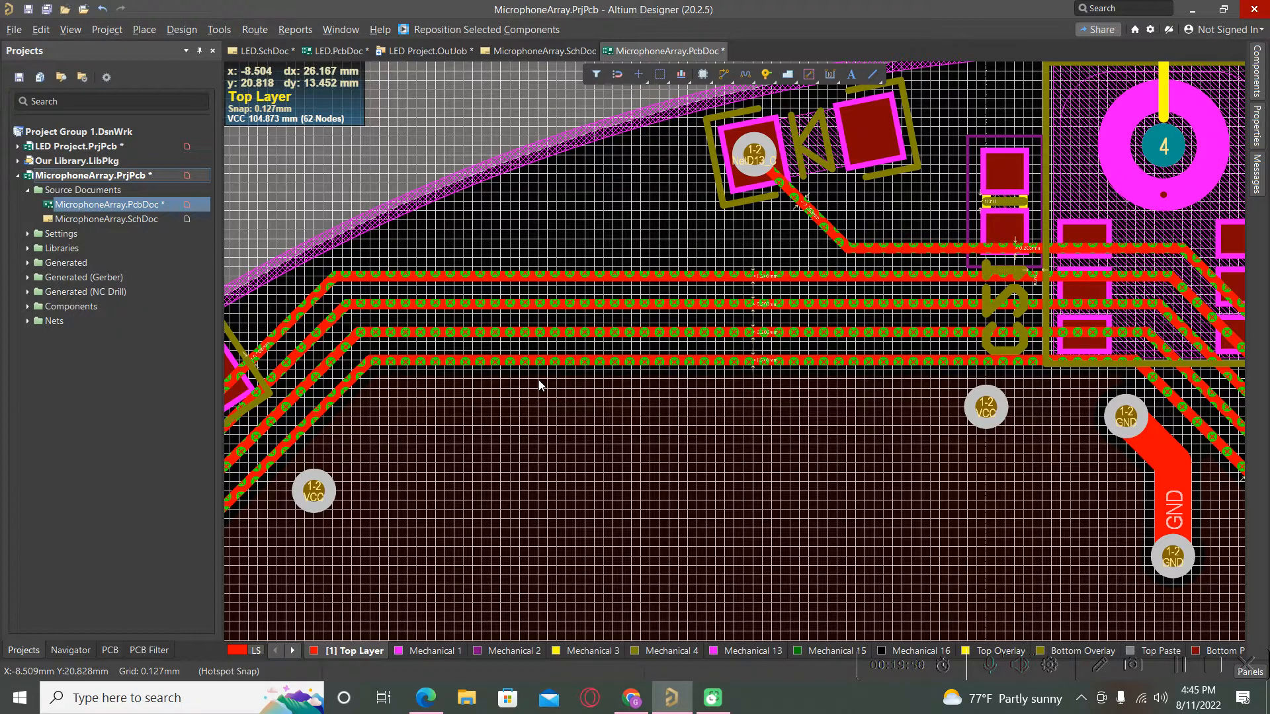
{"action": "scroll", "coordinate": [536, 380], "scroll_direction": "up", "scroll_amount": 3, "text": "ctrl"}
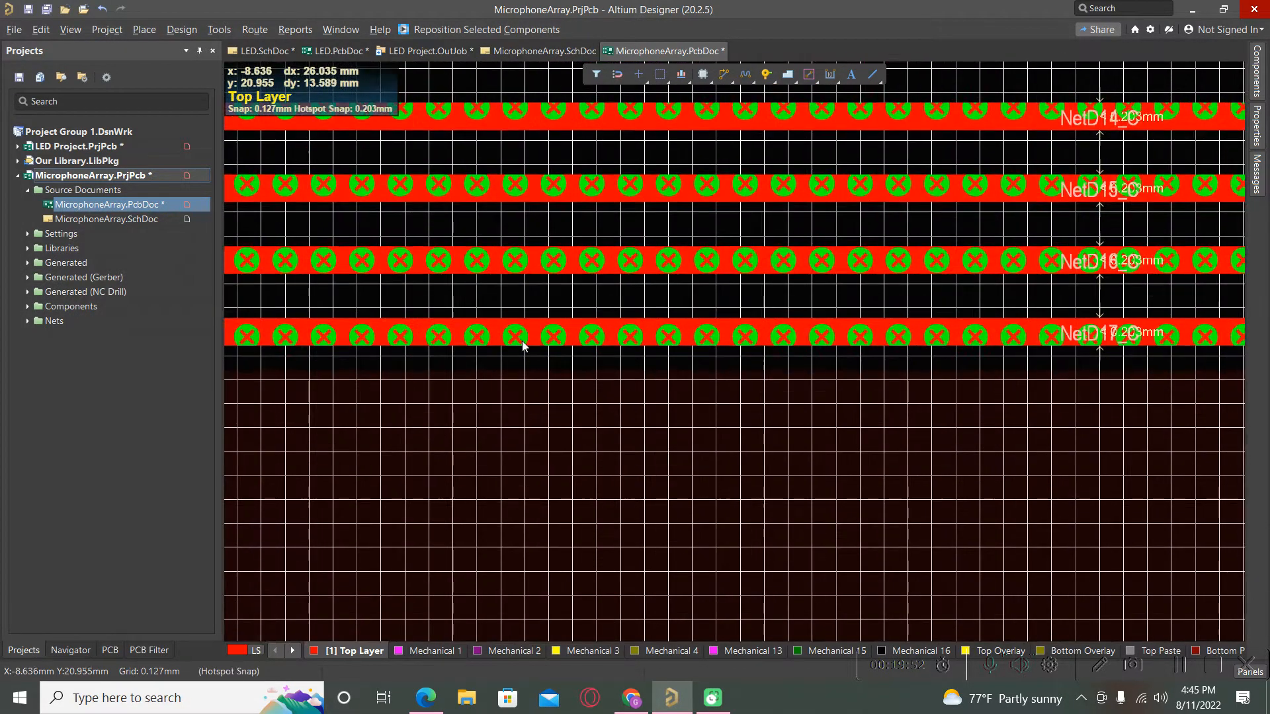
- Inspect the width constraint violation on the horizontal NetD17_C track in Board Insight, expand its details and close the view
{"action": "left_click", "coordinate": [543, 337]}
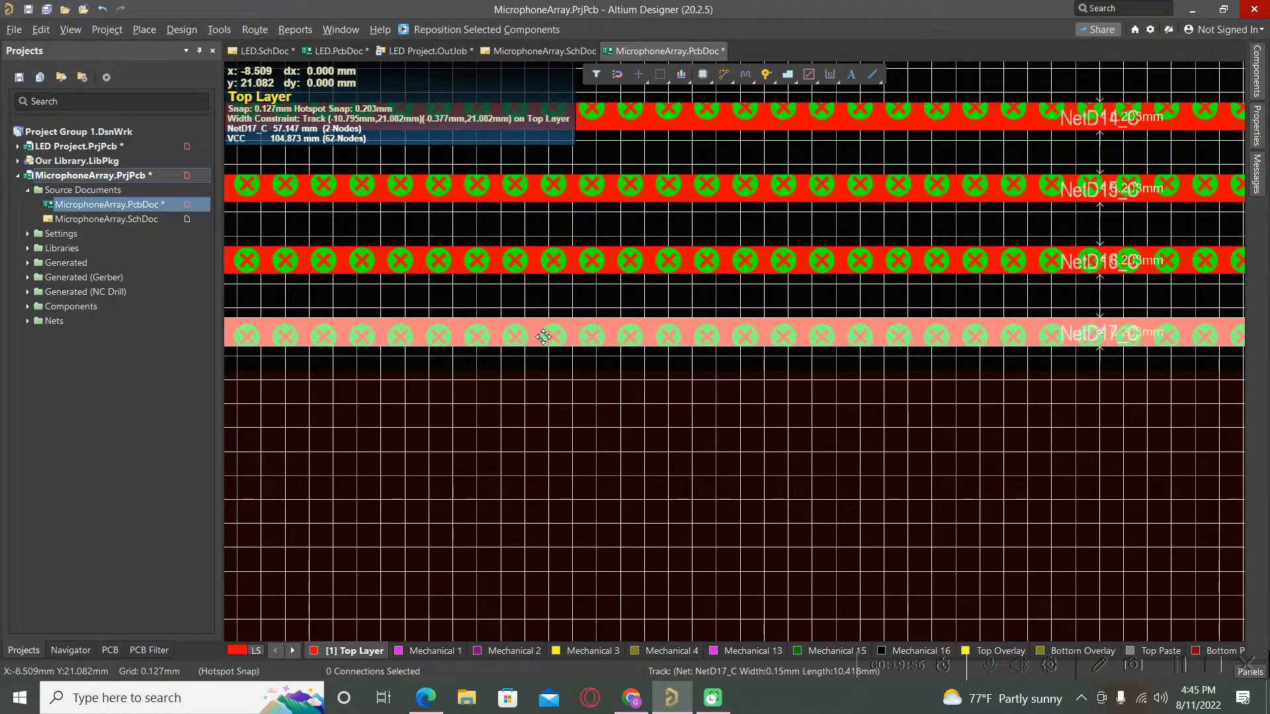
{"action": "key", "text": "shift+v"}
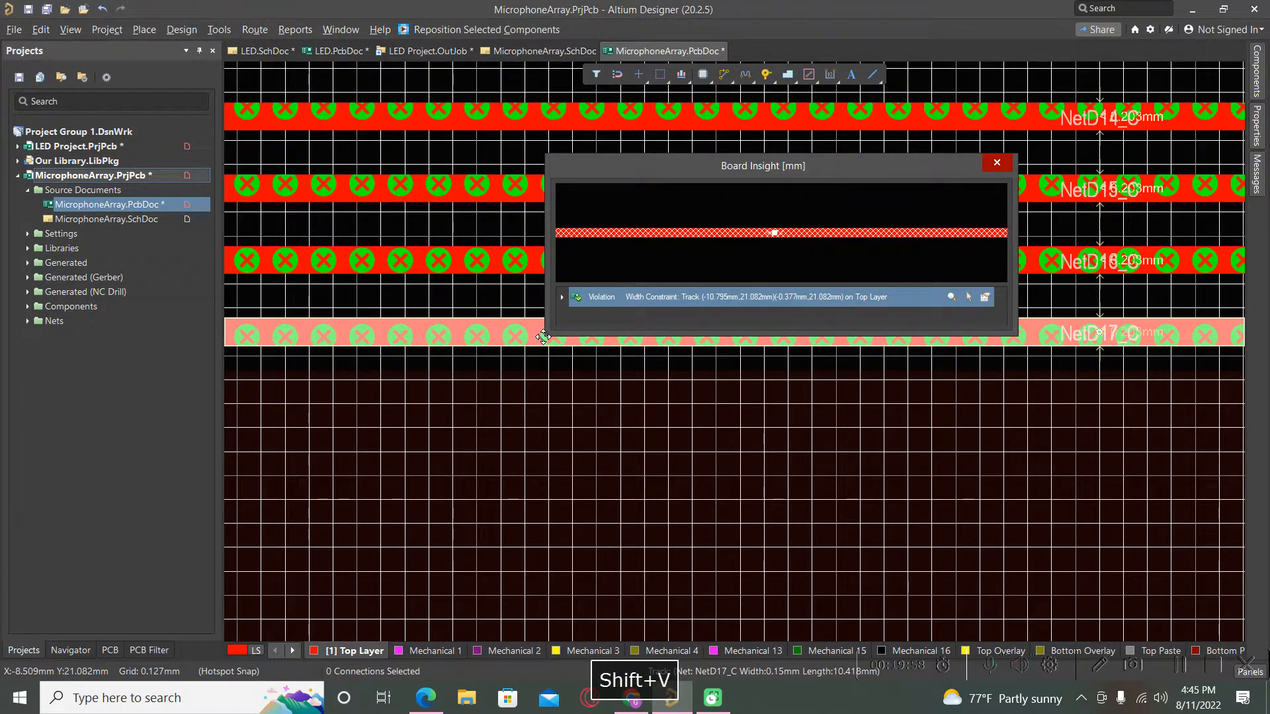
{"action": "left_click", "coordinate": [561, 298]}
{"action": "left_click", "coordinate": [599, 317]}
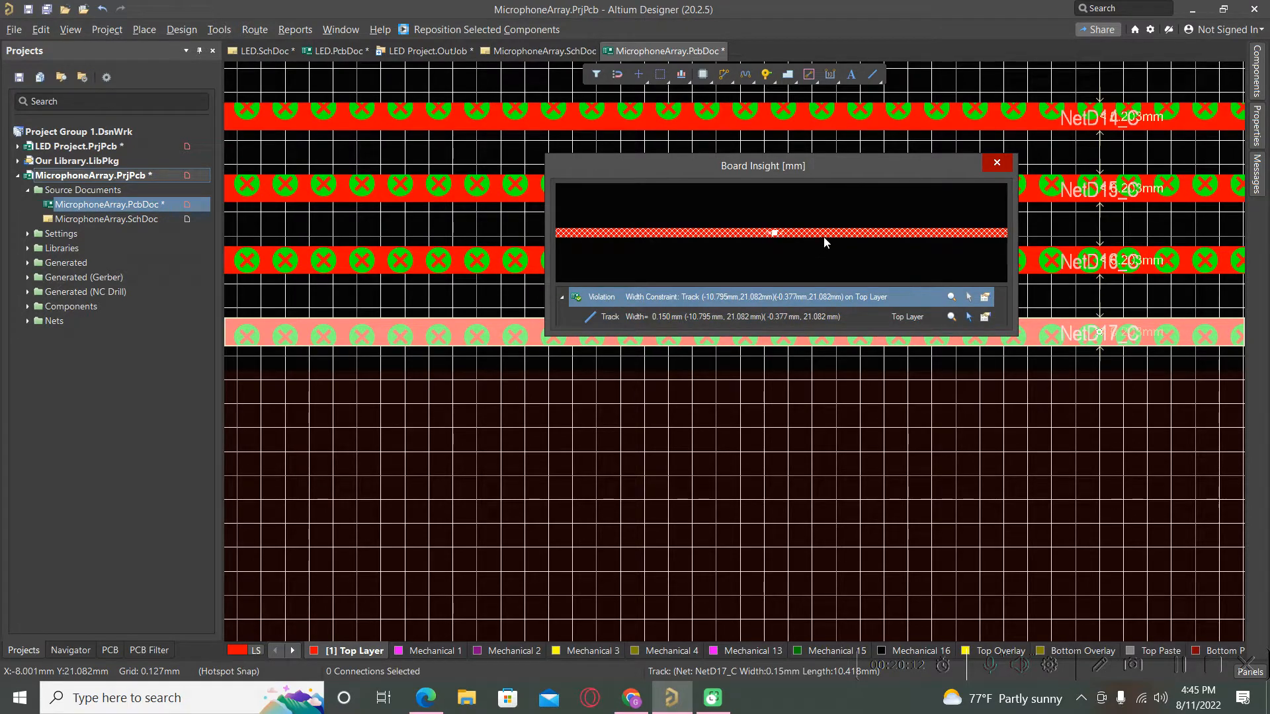
{"action": "left_click", "coordinate": [996, 163]}
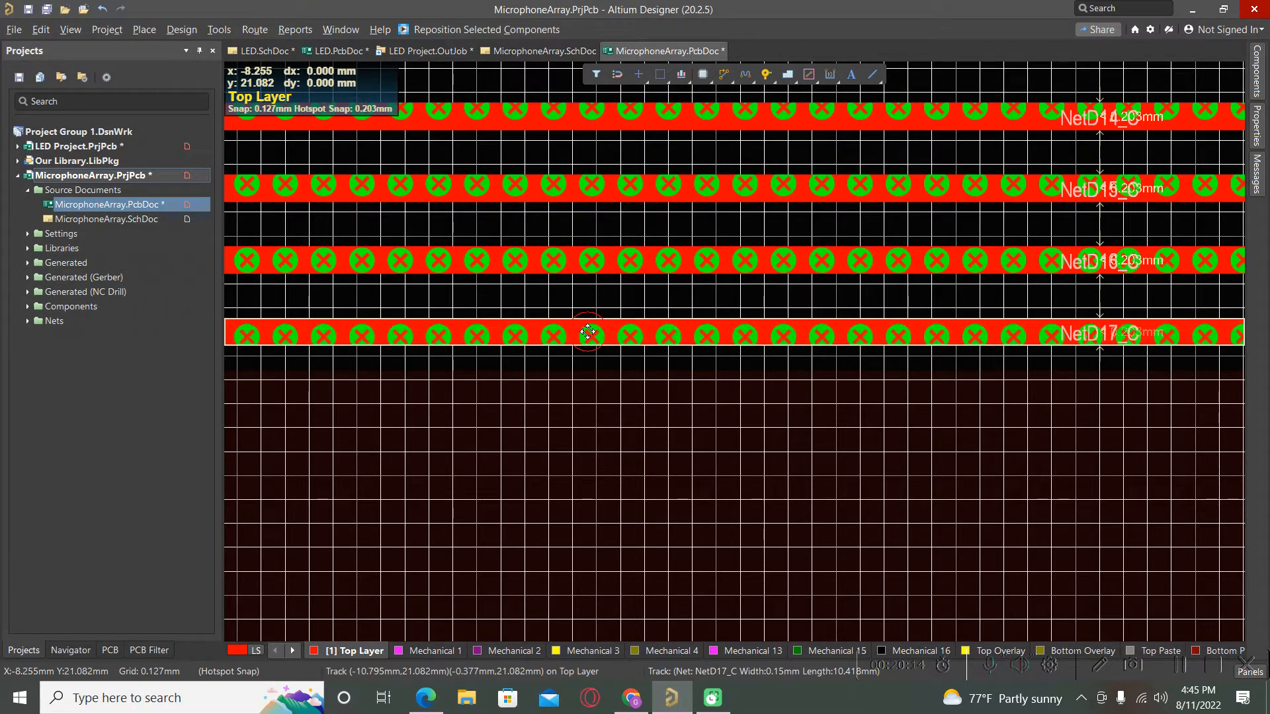
- Select all tracks with the same 0.15 mm width using Find Similar Objects and restore their width to 0.254 mm
{"action": "left_click", "coordinate": [588, 333]}
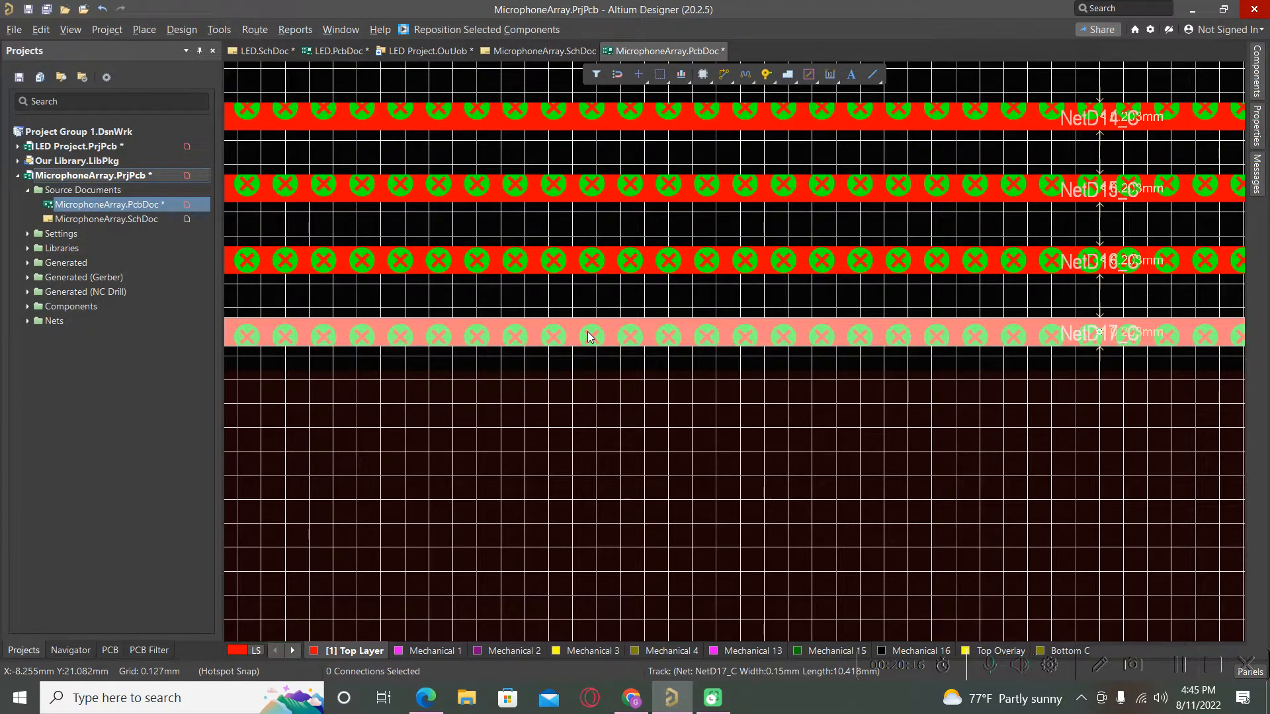
{"action": "double_click", "coordinate": [590, 336]}
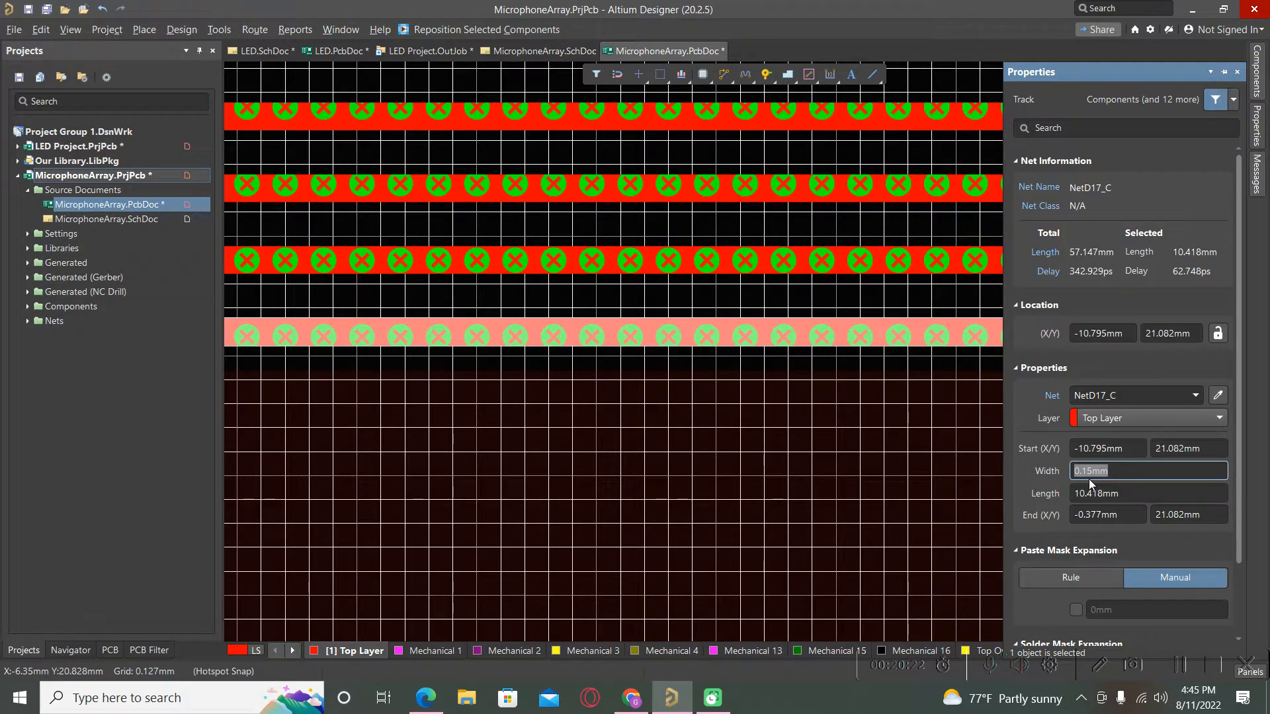
{"action": "right_click", "coordinate": [698, 329]}
{"action": "left_click", "coordinate": [727, 306]}
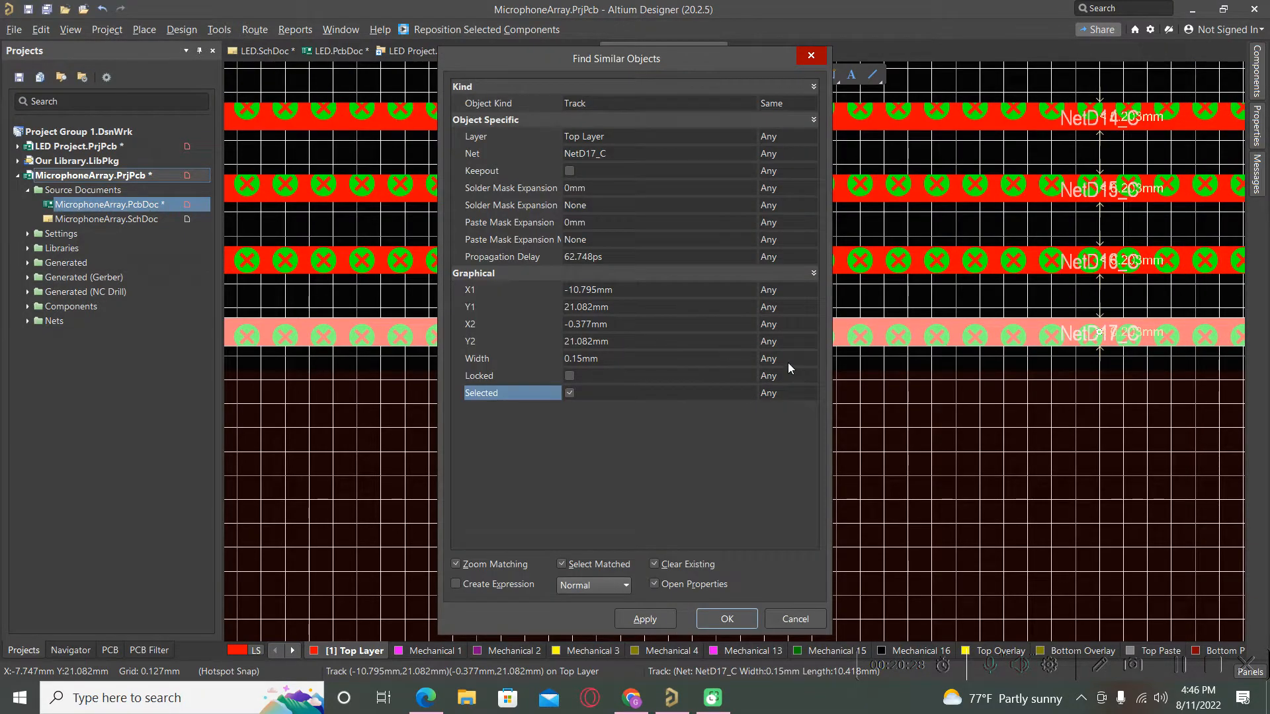
{"action": "left_click", "coordinate": [788, 361]}
{"action": "left_click", "coordinate": [799, 361]}
{"action": "left_click", "coordinate": [781, 389]}
{"action": "left_click", "coordinate": [728, 621]}
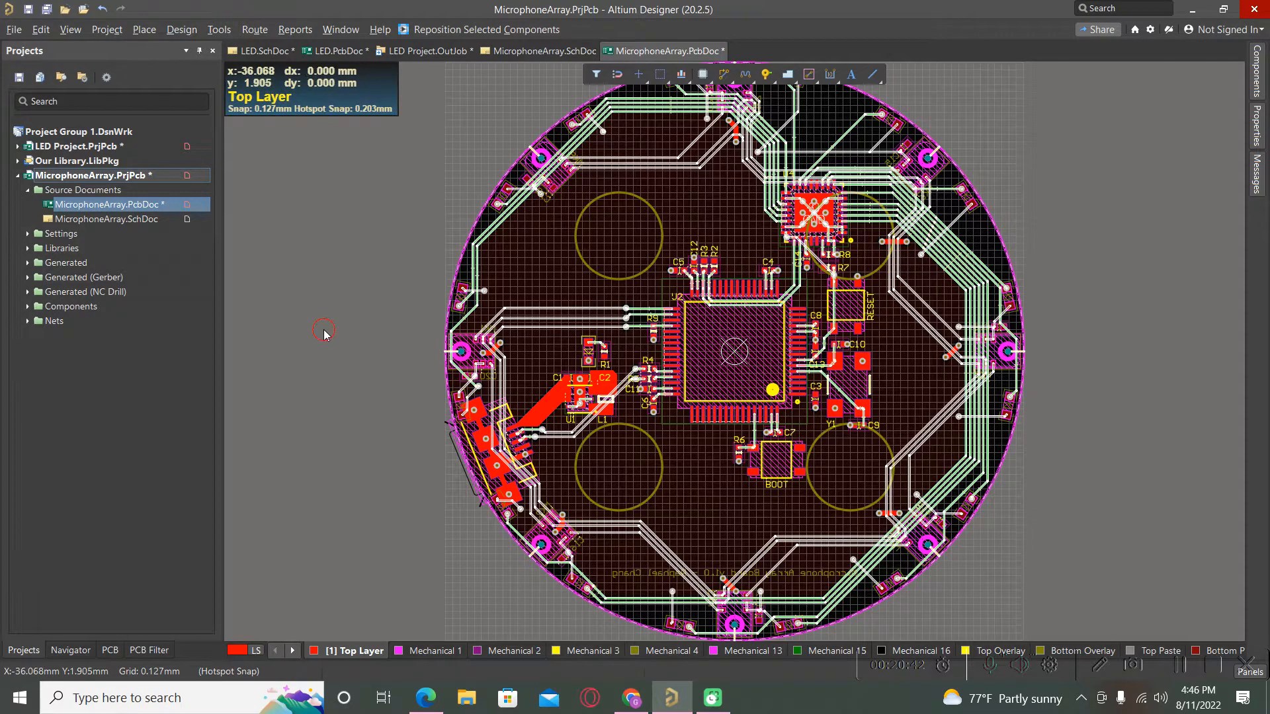
{"action": "key", "text": "Delete"}
{"action": "key", "text": "ctrl+z"}
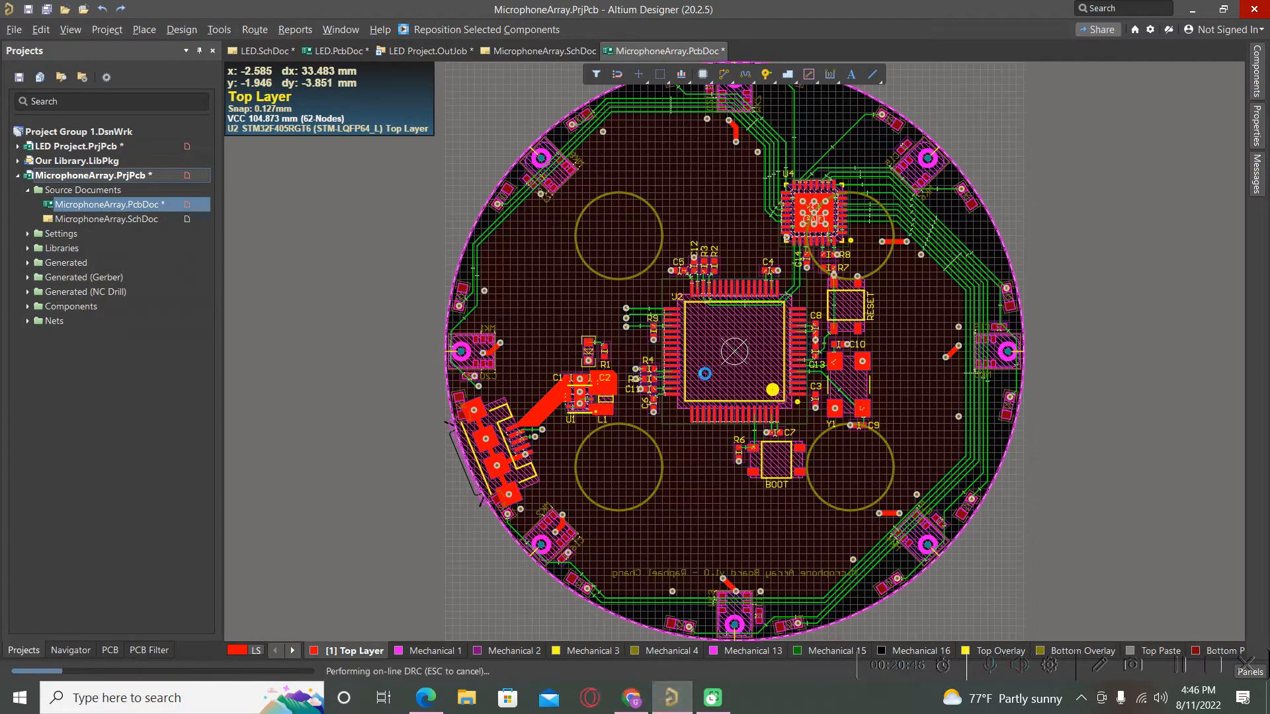
- Select the NetD17_C segment at pin 22 of U4, extend the selection to its connected route, and clear the selection
{"action": "scroll", "coordinate": [778, 216], "scroll_direction": "up", "scroll_amount": 5, "text": "ctrl"}
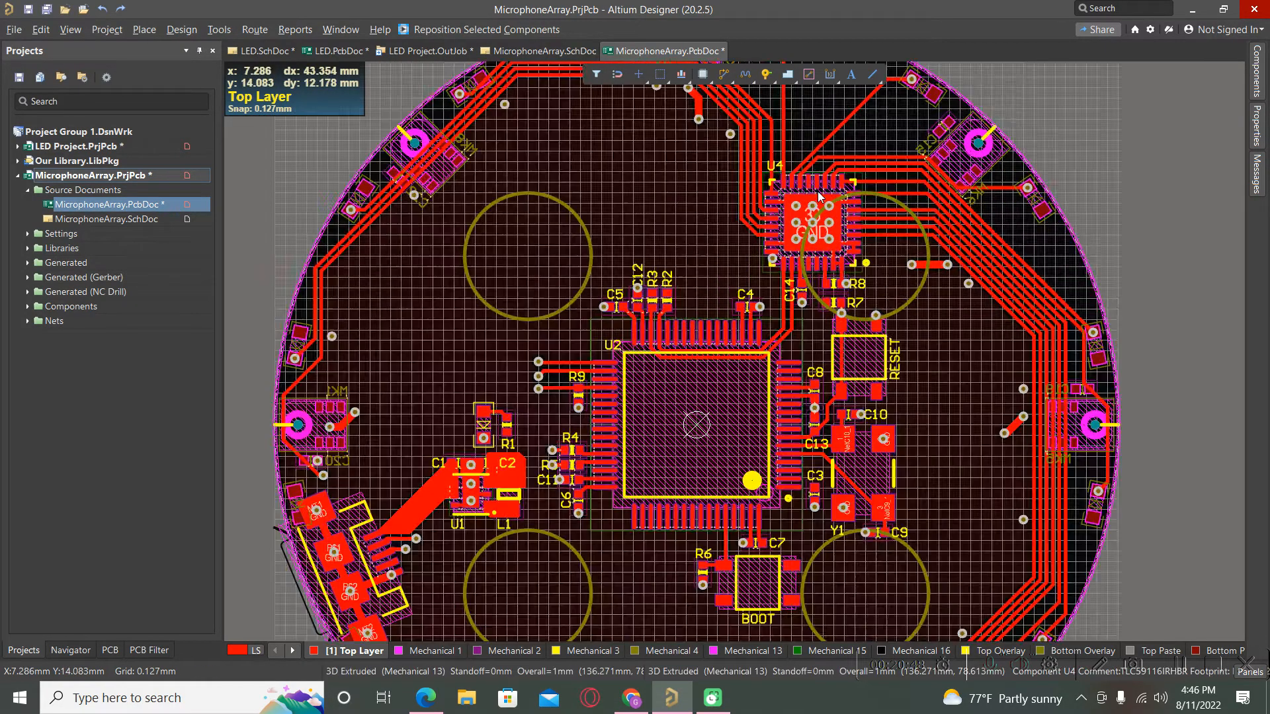
{"action": "scroll", "coordinate": [708, 258], "scroll_direction": "up", "scroll_amount": 5, "text": "ctrl"}
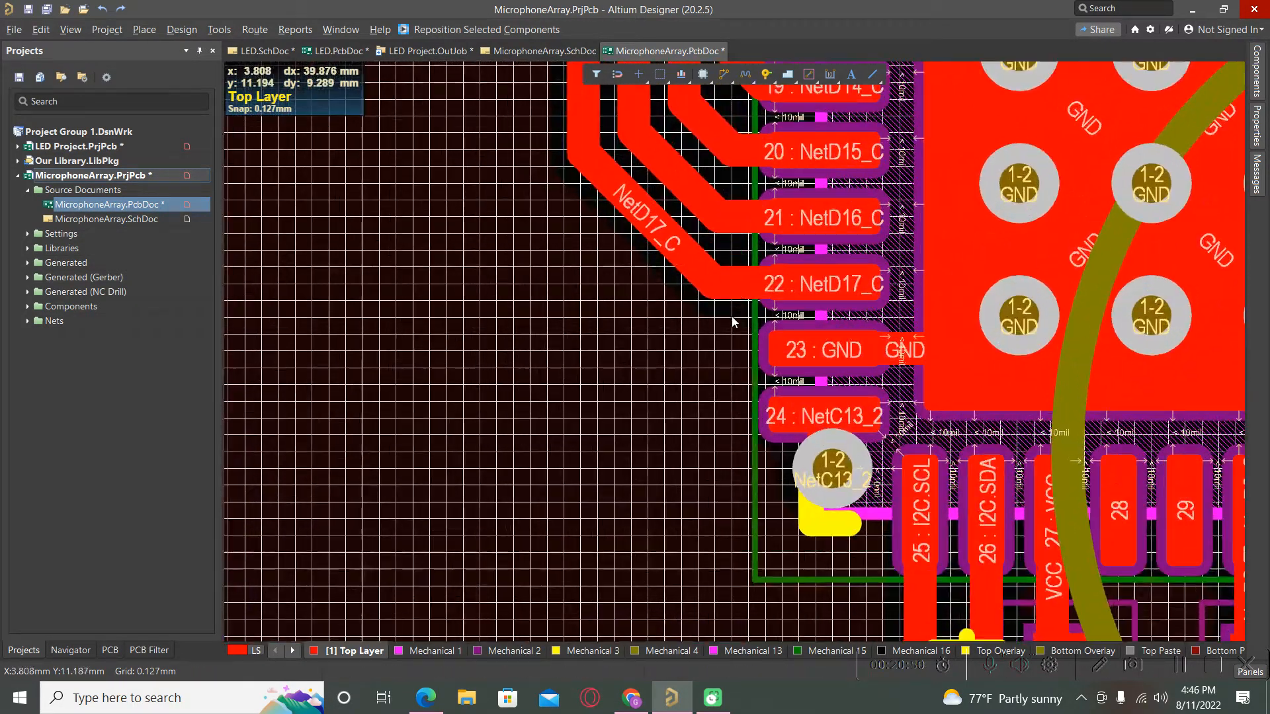
{"action": "left_click", "coordinate": [746, 271]}
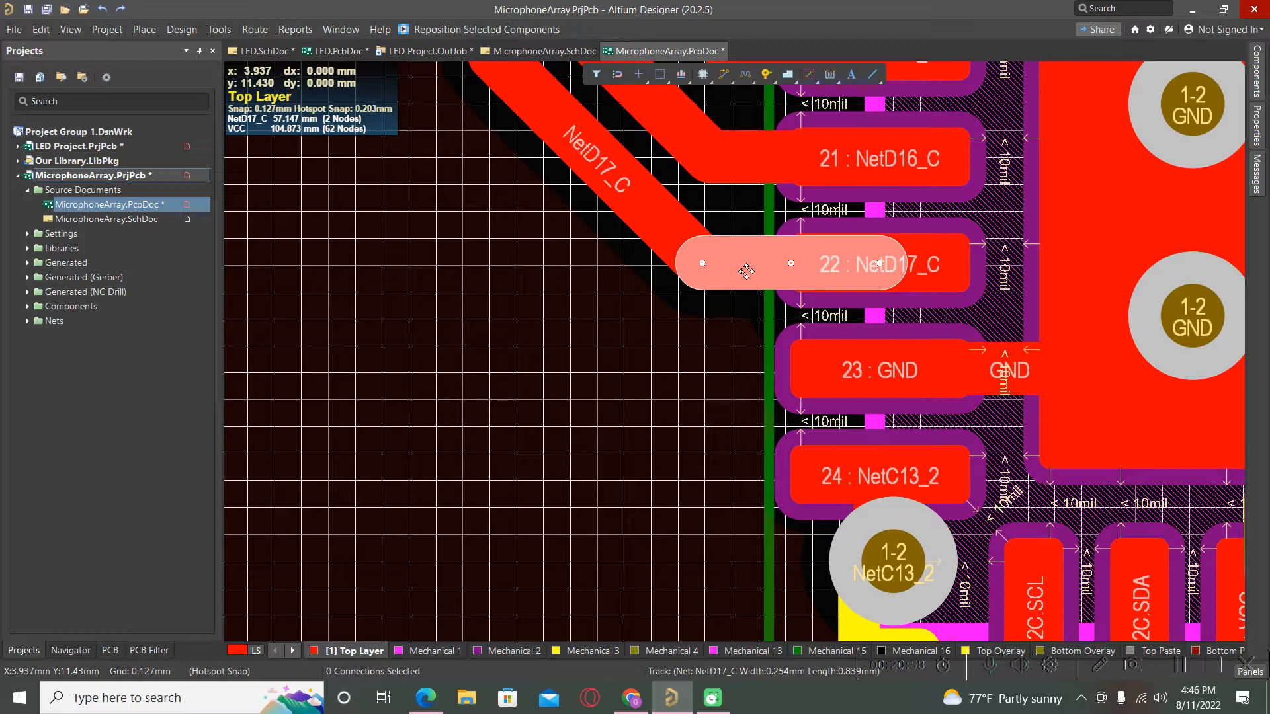
{"action": "key", "text": "Tab"}
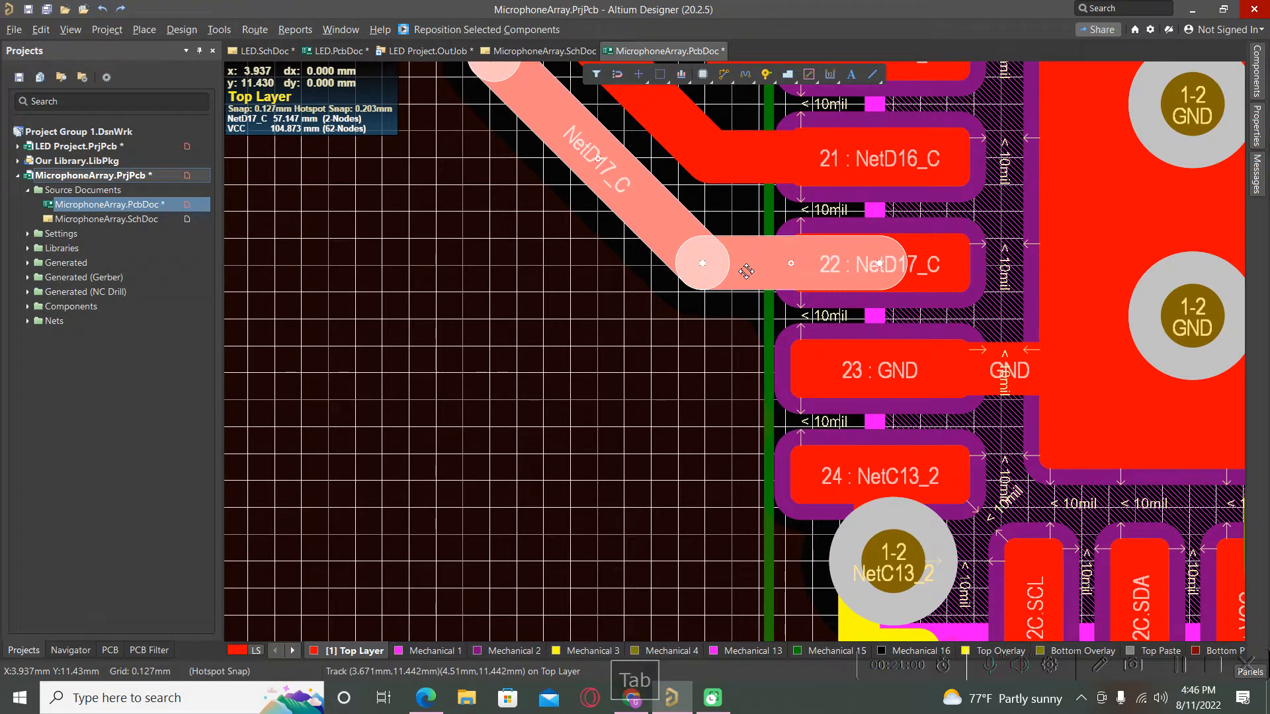
{"action": "scroll", "coordinate": [790, 393], "scroll_direction": "down", "scroll_amount": 4, "text": "ctrl"}
{"action": "scroll", "coordinate": [790, 393], "scroll_direction": "down", "scroll_amount": 5, "text": "ctrl"}
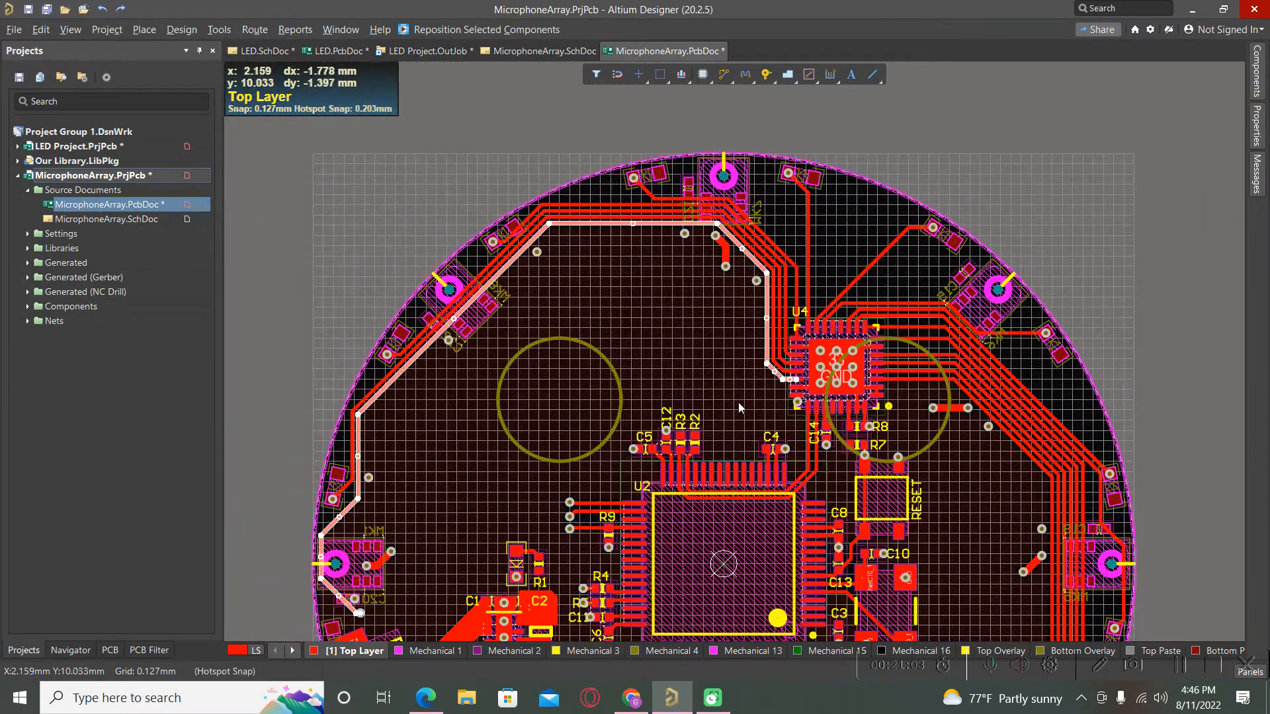
{"action": "left_click", "coordinate": [702, 395]}
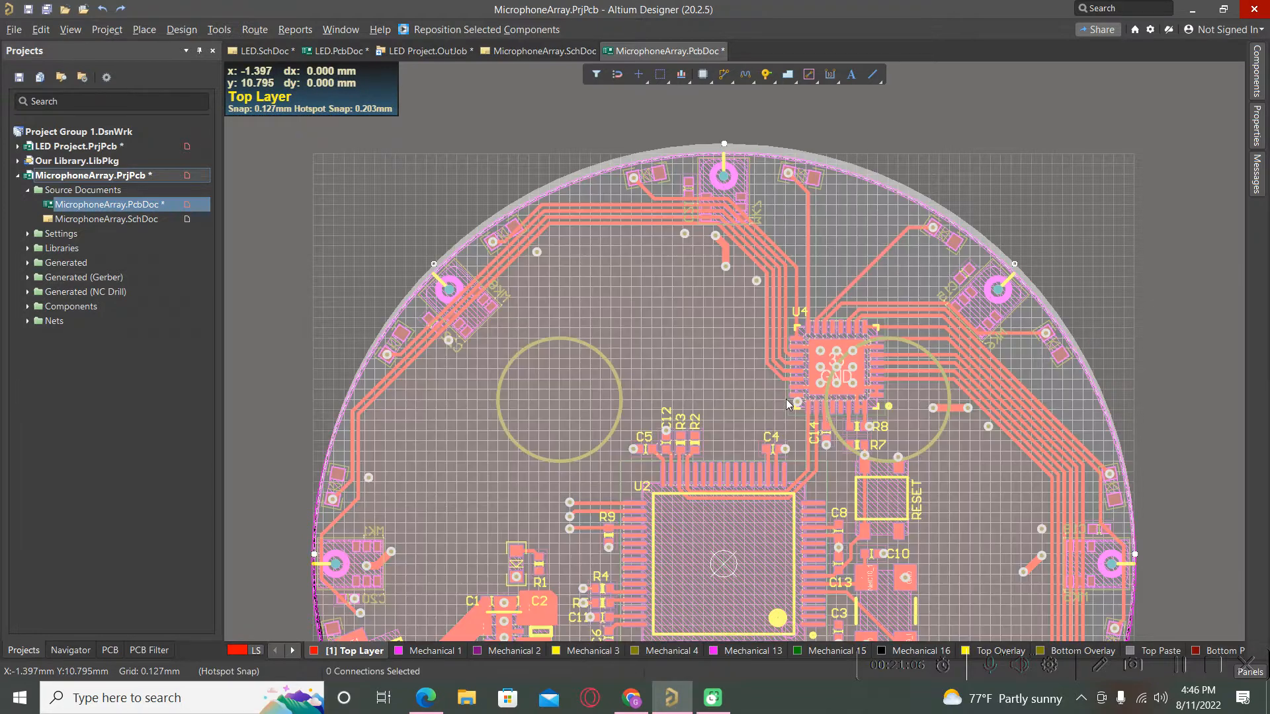
{"action": "left_click", "coordinate": [1051, 89]}
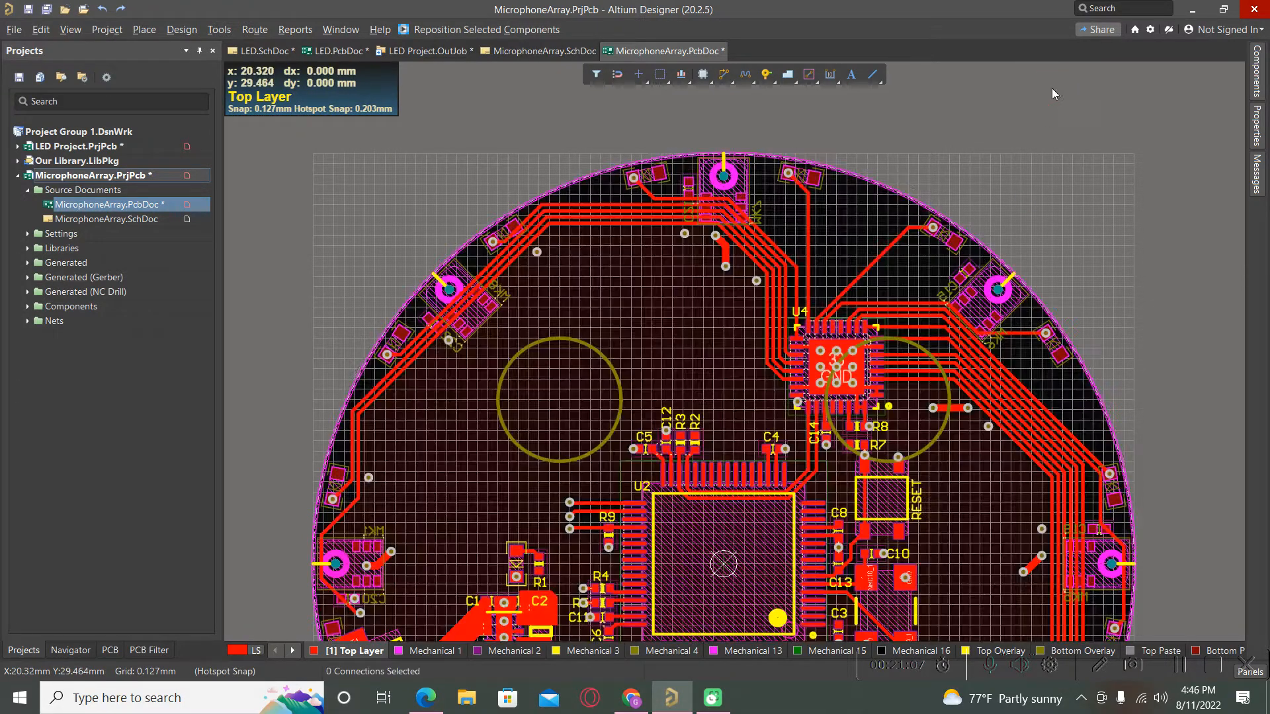
- Select the whole connected NetD17_C route from U4 again, check its track width in the properties, and deselect it
{"action": "left_click", "coordinate": [785, 380]}
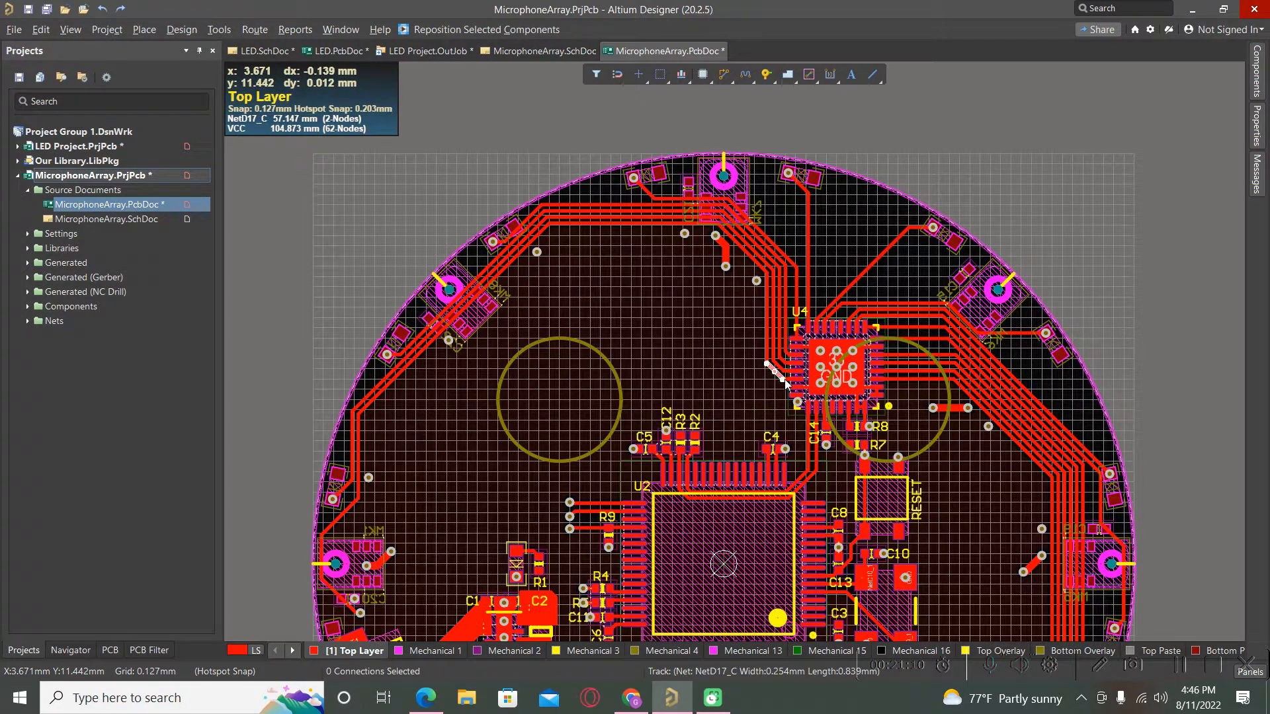
{"action": "key", "text": "Tab"}
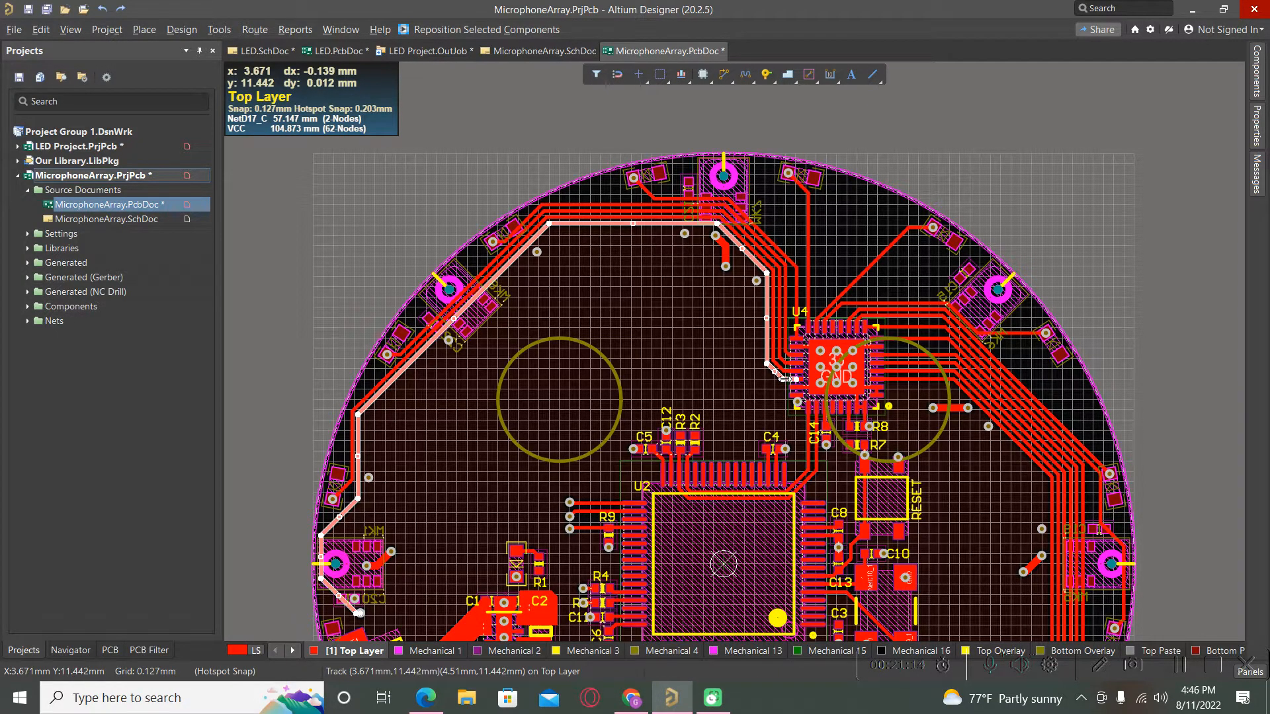
{"action": "left_click", "coordinate": [1258, 132]}
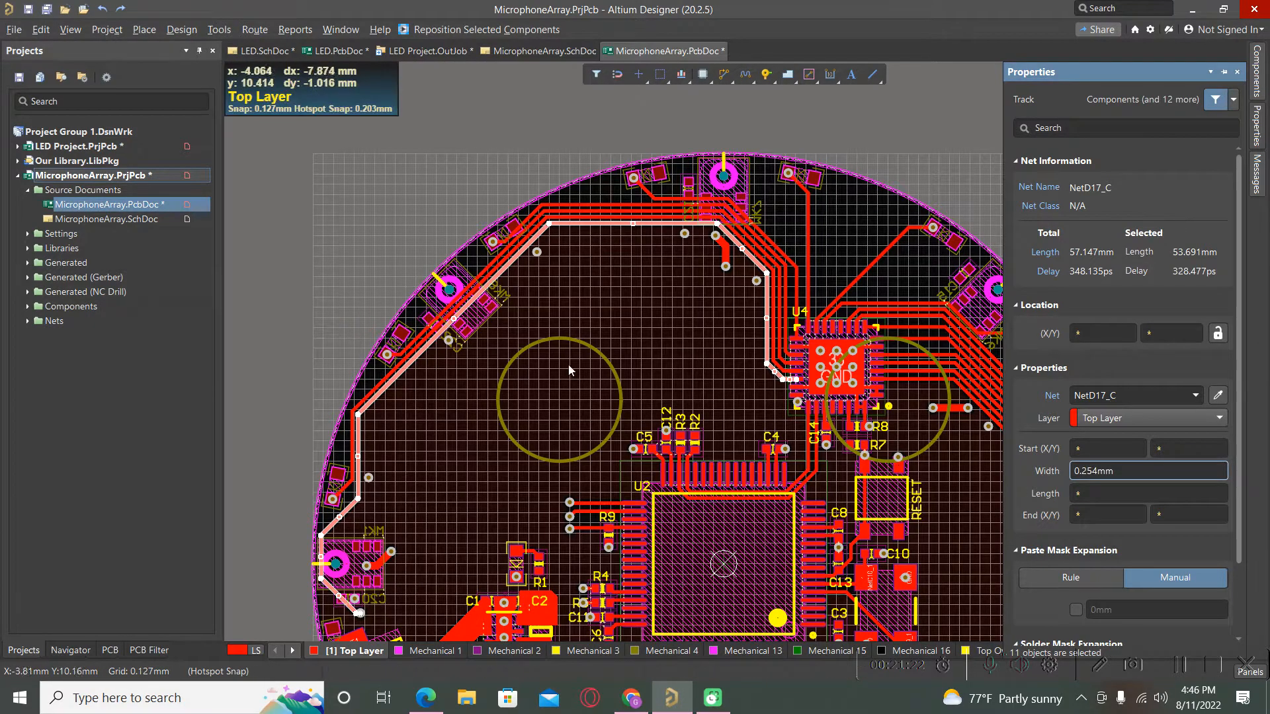
{"action": "left_click", "coordinate": [673, 325]}
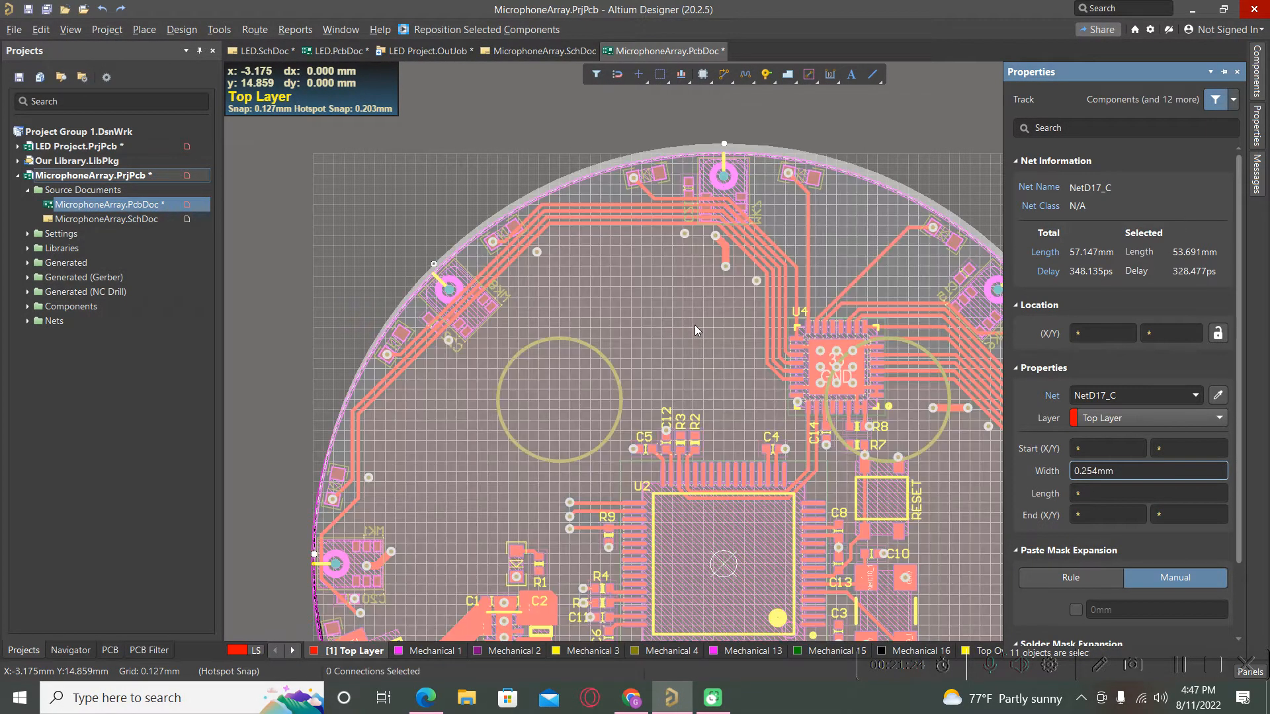
{"action": "left_click", "coordinate": [703, 323]}
- Select all vias matching the VCC via near MK2 in diameter (0.61 mm) and hole size (0.305 mm) with Find Similar Objects
{"action": "scroll", "coordinate": [688, 236], "scroll_direction": "up", "scroll_amount": 5, "text": "ctrl"}
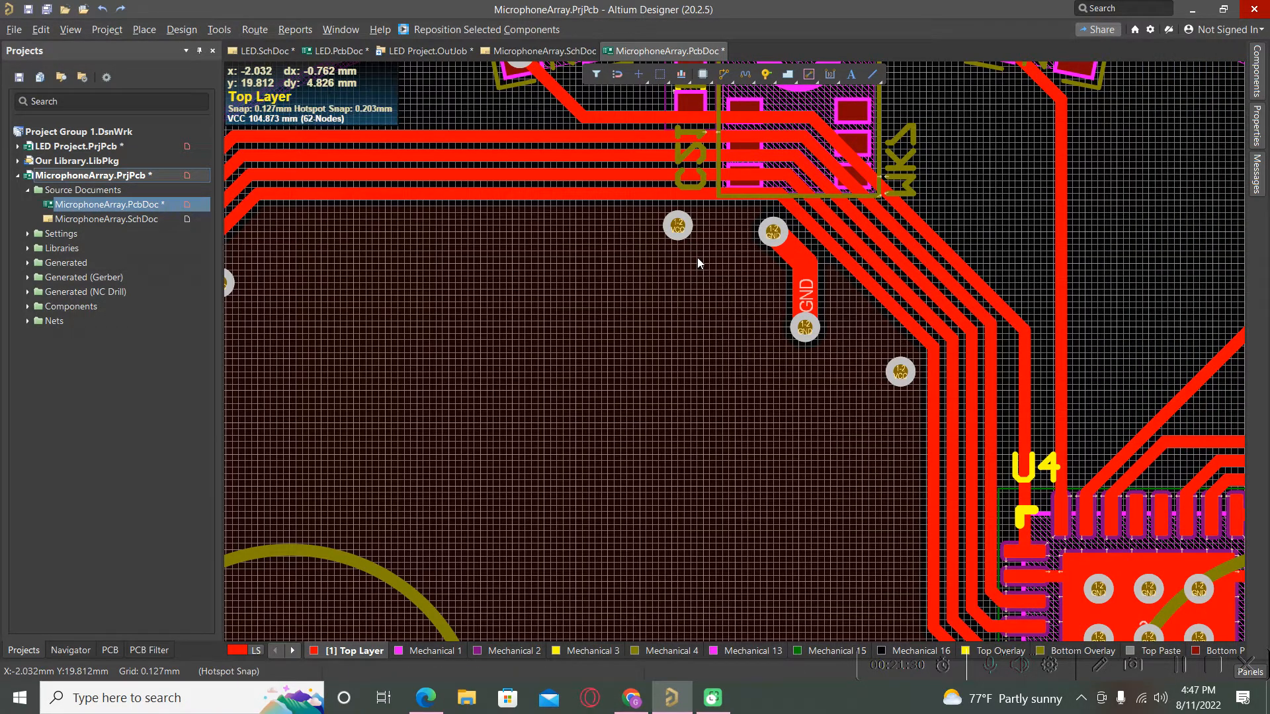
{"action": "scroll", "coordinate": [697, 261], "scroll_direction": "up", "scroll_amount": 3, "text": "ctrl"}
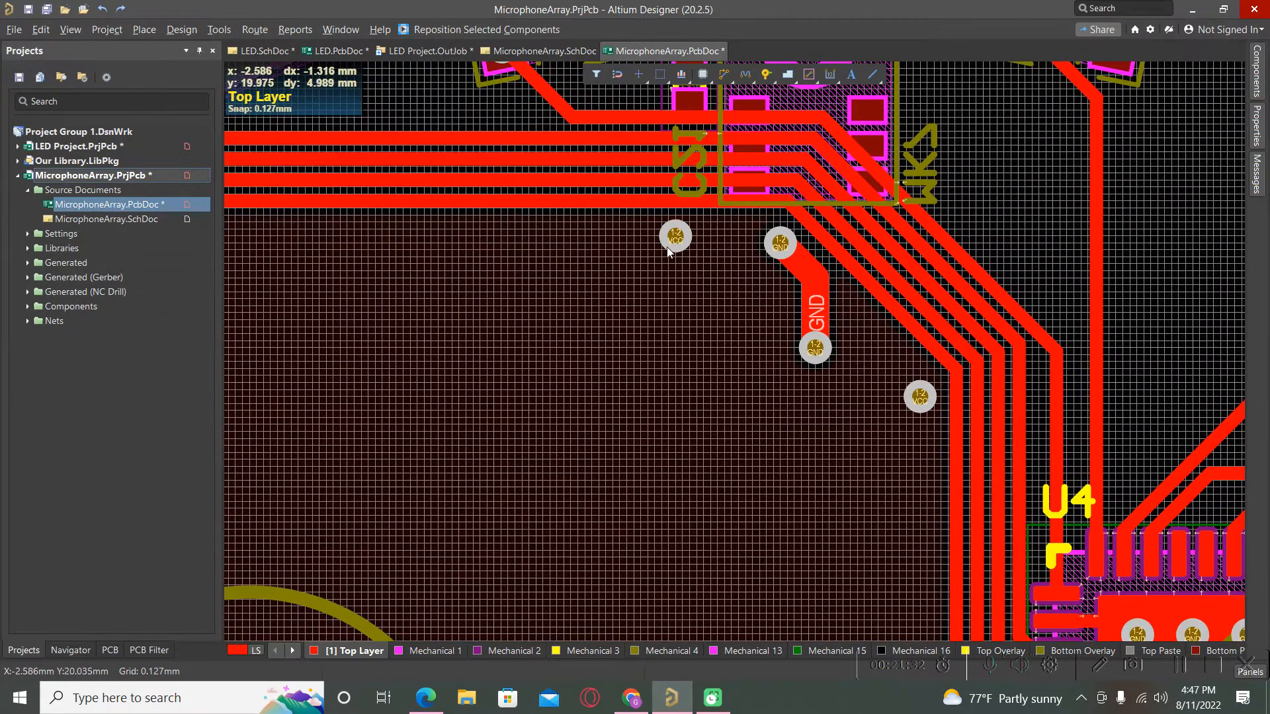
{"action": "left_click", "coordinate": [681, 245]}
{"action": "right_click", "coordinate": [681, 245]}
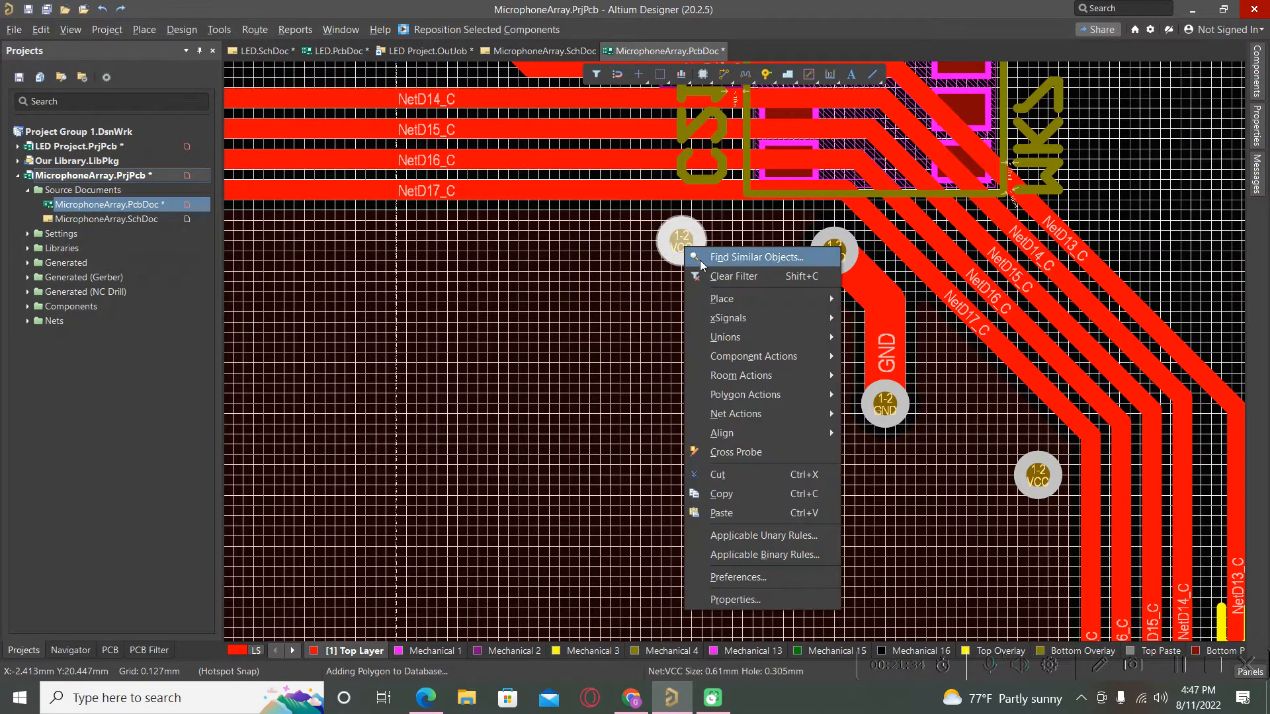
{"action": "left_click", "coordinate": [702, 260]}
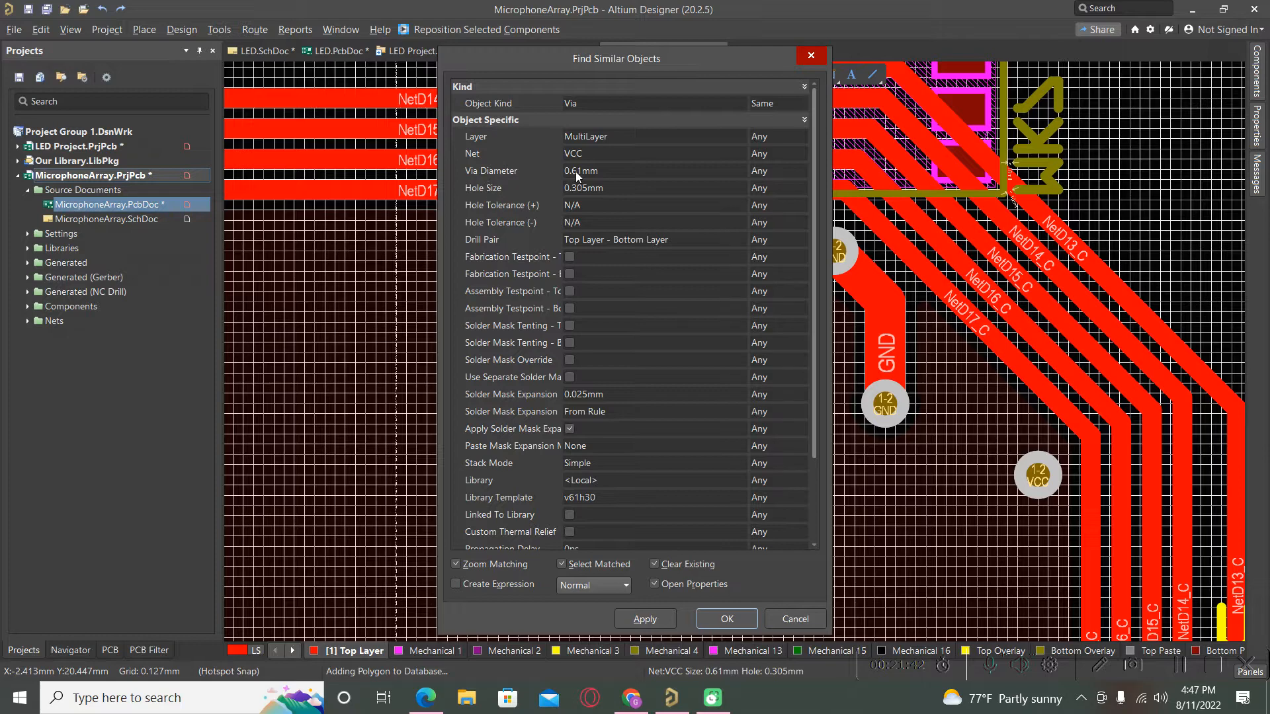
{"action": "left_click", "coordinate": [801, 173]}
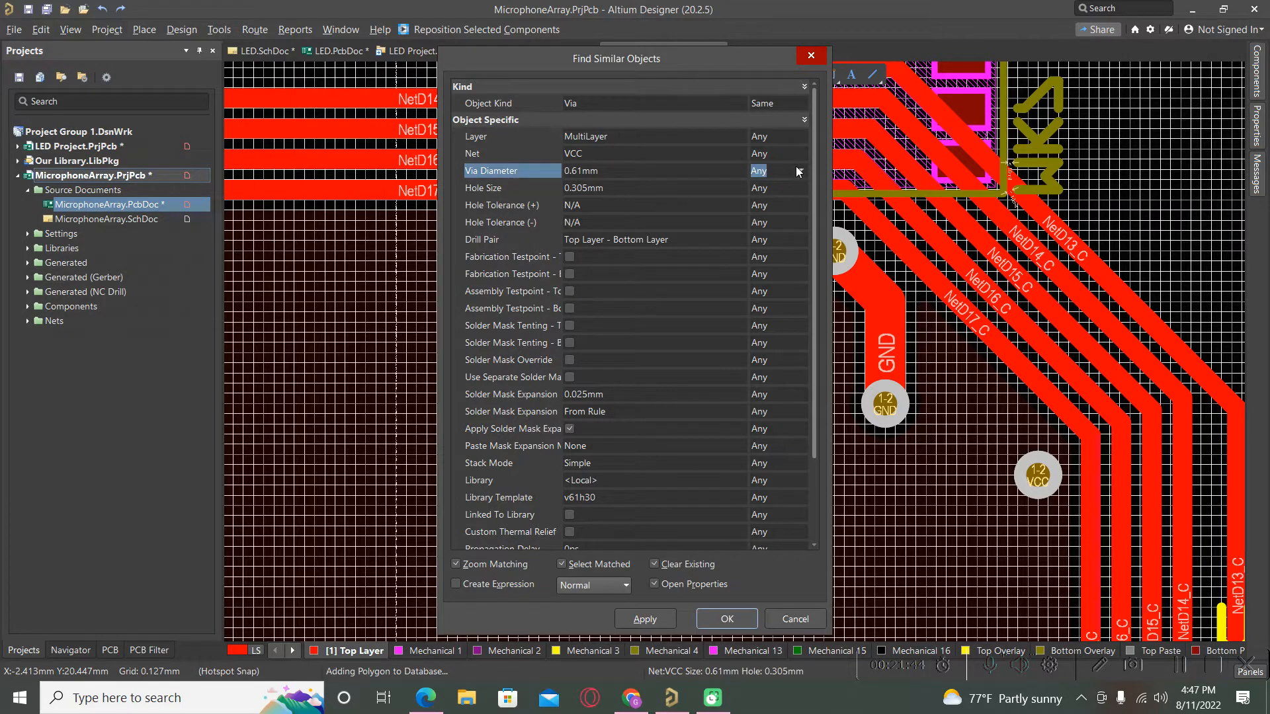
{"action": "left_click", "coordinate": [763, 199]}
{"action": "left_click", "coordinate": [798, 188]}
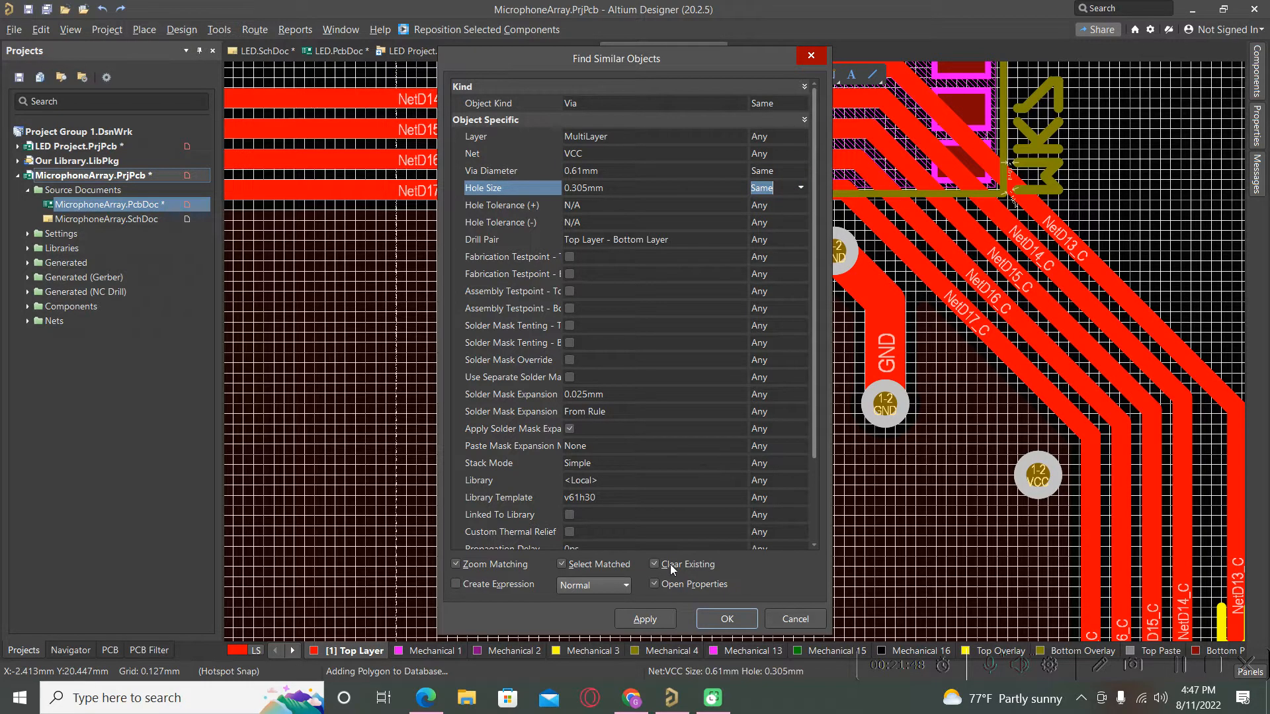
{"action": "left_click", "coordinate": [726, 620]}
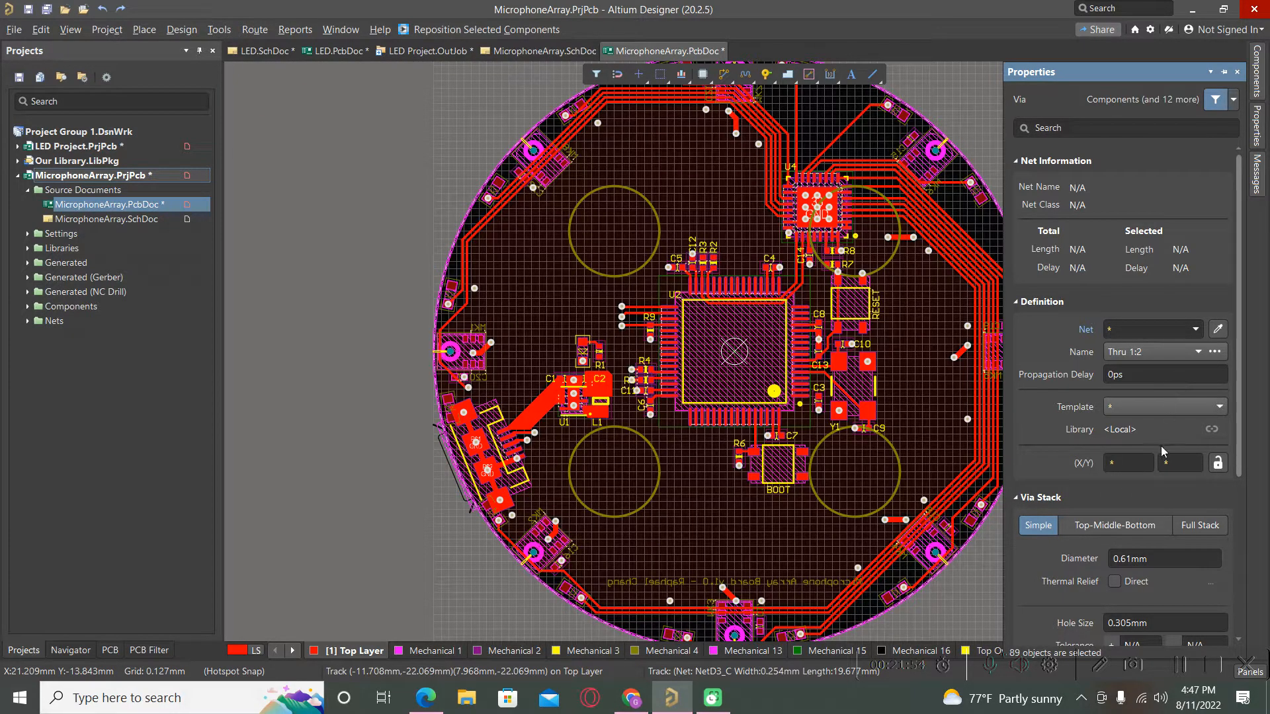
- Set the diameter of all the selected vias to 0.7 mm
{"action": "scroll", "coordinate": [1123, 549], "scroll_direction": "down", "scroll_amount": 2}
{"action": "left_click", "coordinate": [1131, 479]}
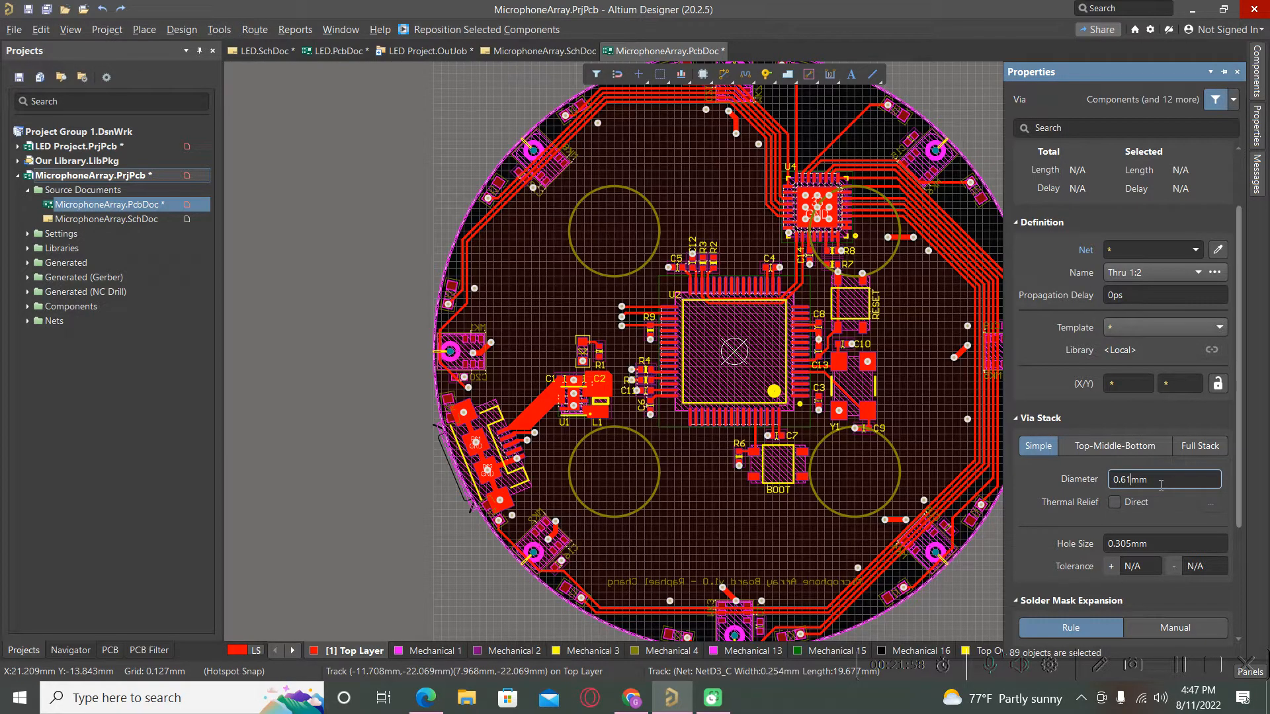
{"action": "key", "text": "BackSpace"}
{"action": "key", "text": "BackSpace"}
{"action": "key", "text": "BackSpace"}
{"action": "type", "text": "7"}
- Set the hole size of the selected vias to 0.4 mm and clear the selection
{"action": "left_click", "coordinate": [1125, 543]}
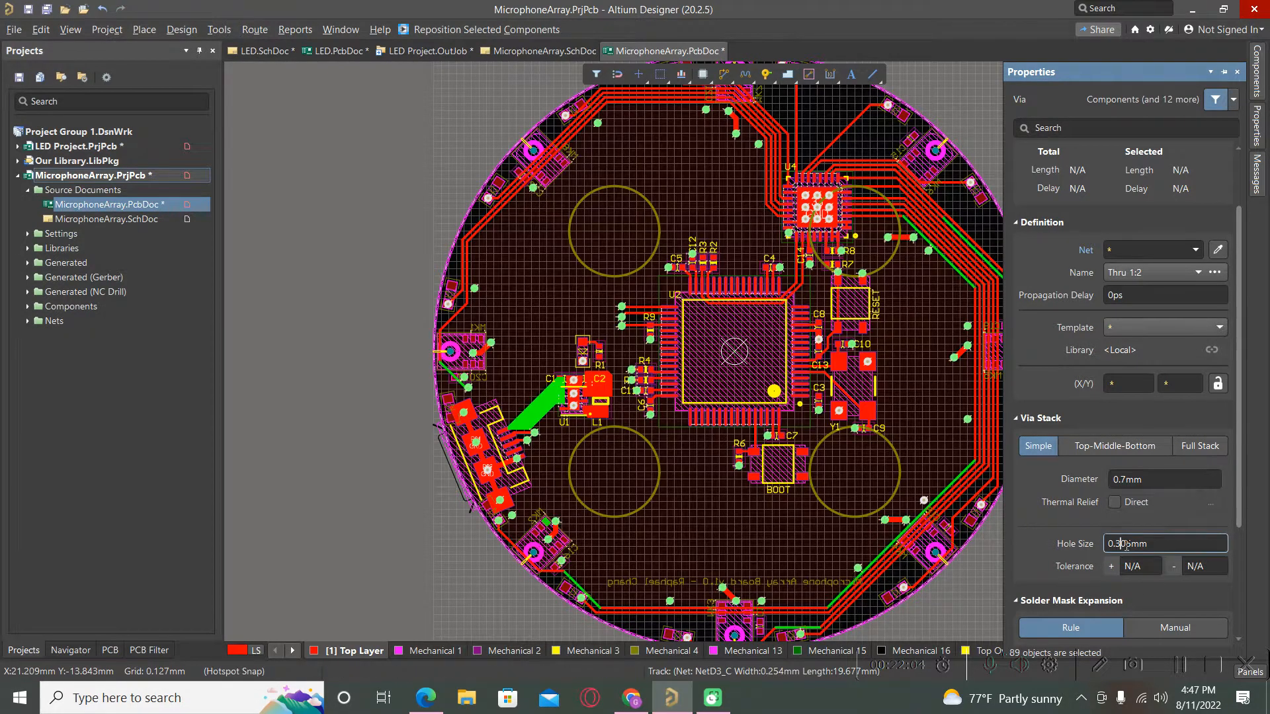
{"action": "key", "text": "BackSpace"}
{"action": "key", "text": "BackSpace"}
{"action": "key", "text": "BackSpace"}
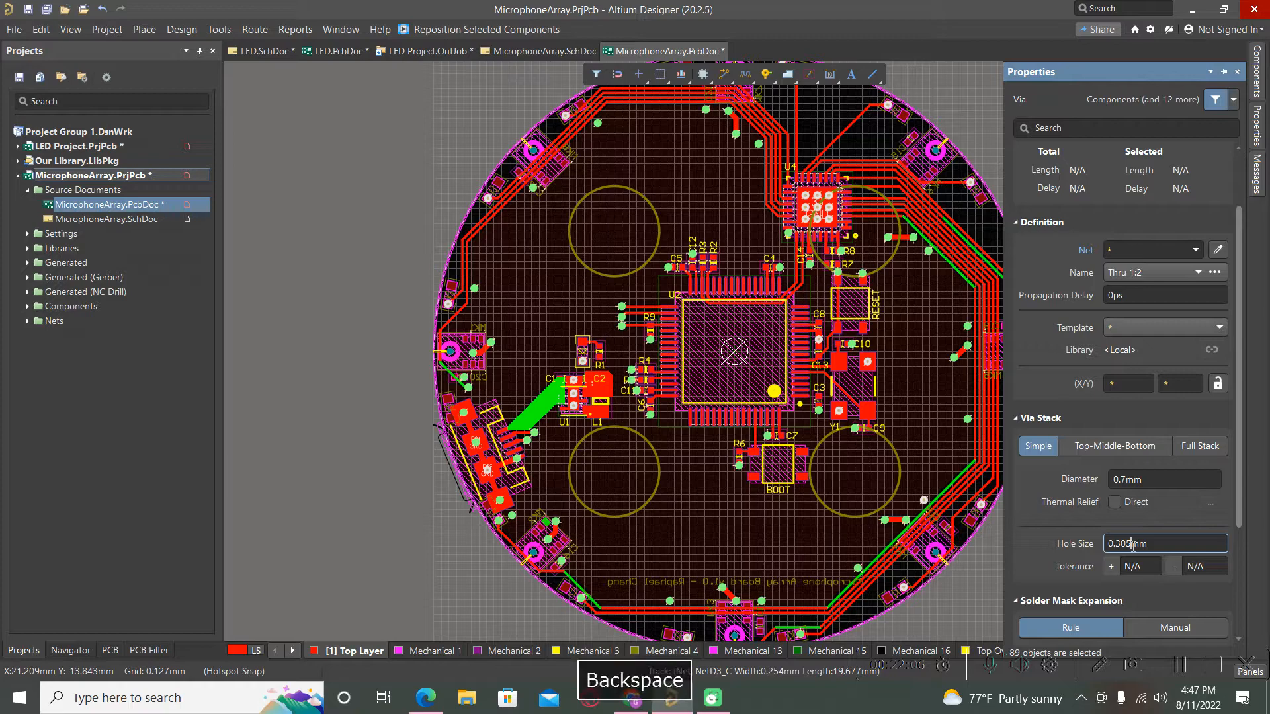
{"action": "type", "text": "4"}
{"action": "key", "text": "Return"}
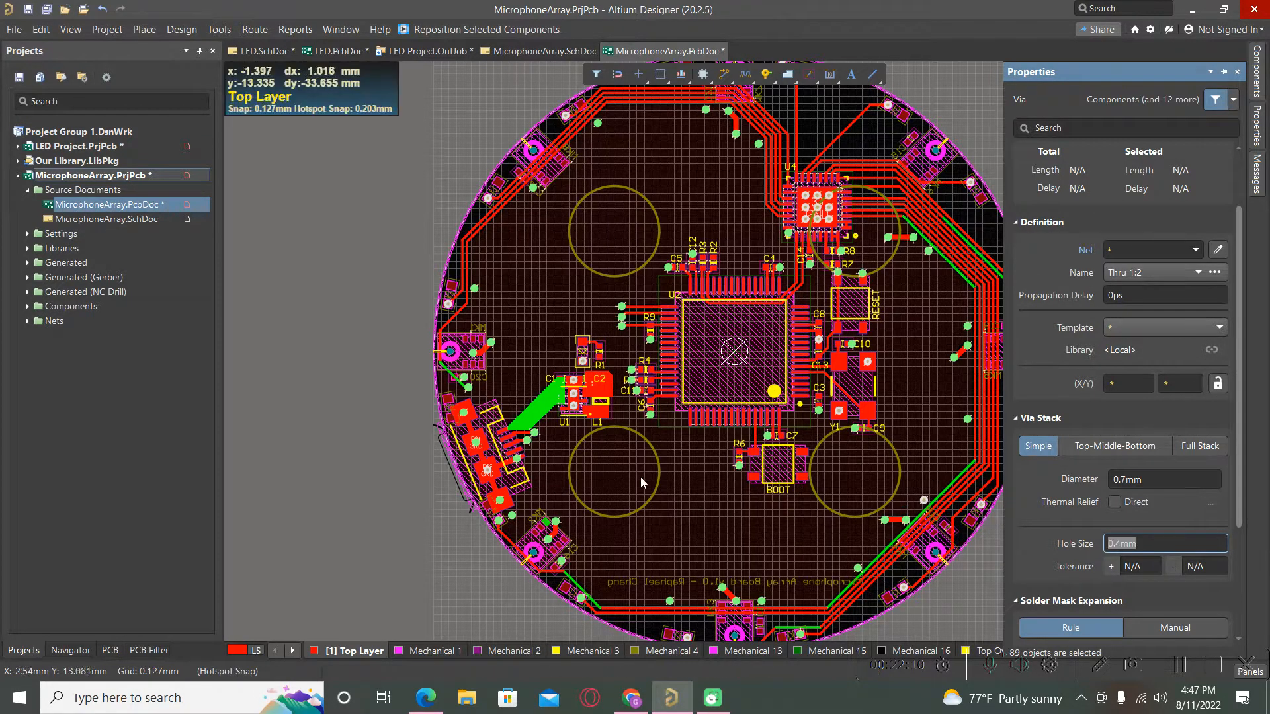
{"action": "left_click", "coordinate": [436, 375]}
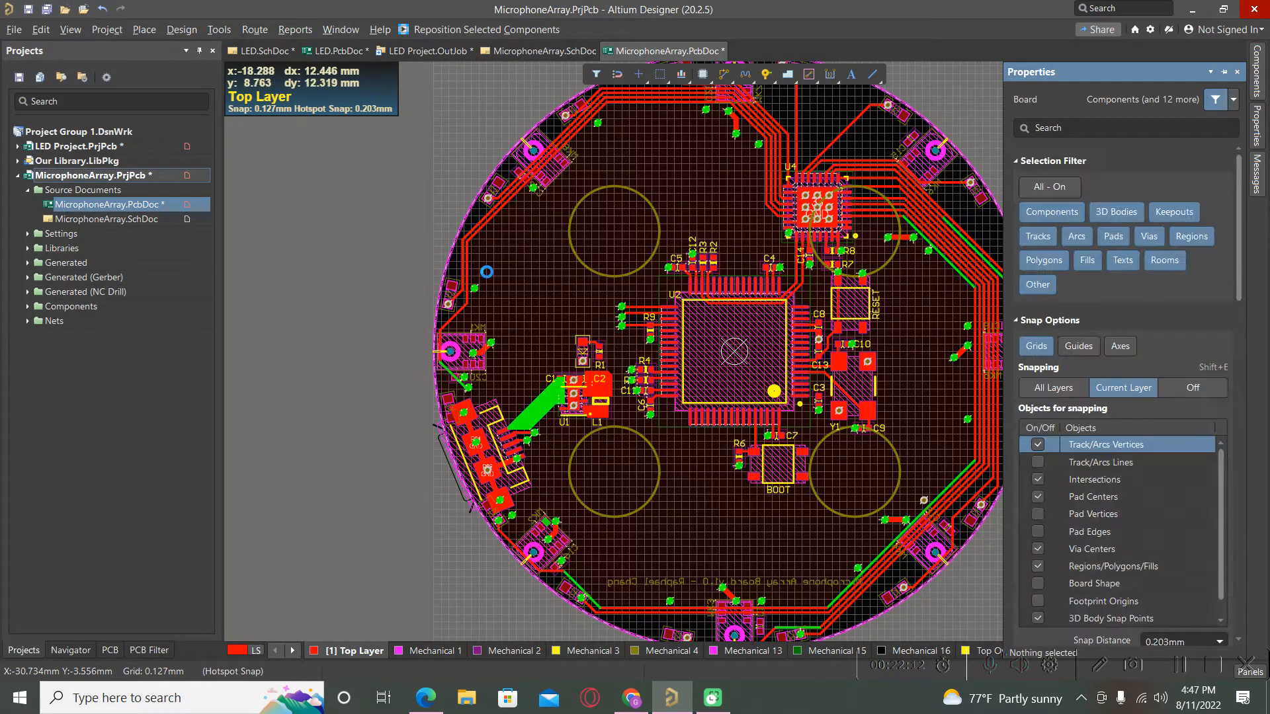
- Browse the violations on the VCC via above MK1 and inspect the routing via style entry
{"action": "scroll", "coordinate": [478, 295], "scroll_direction": "up", "scroll_amount": 4, "text": "ctrl"}
{"action": "scroll", "coordinate": [476, 295], "scroll_direction": "up", "scroll_amount": 6, "text": "ctrl"}
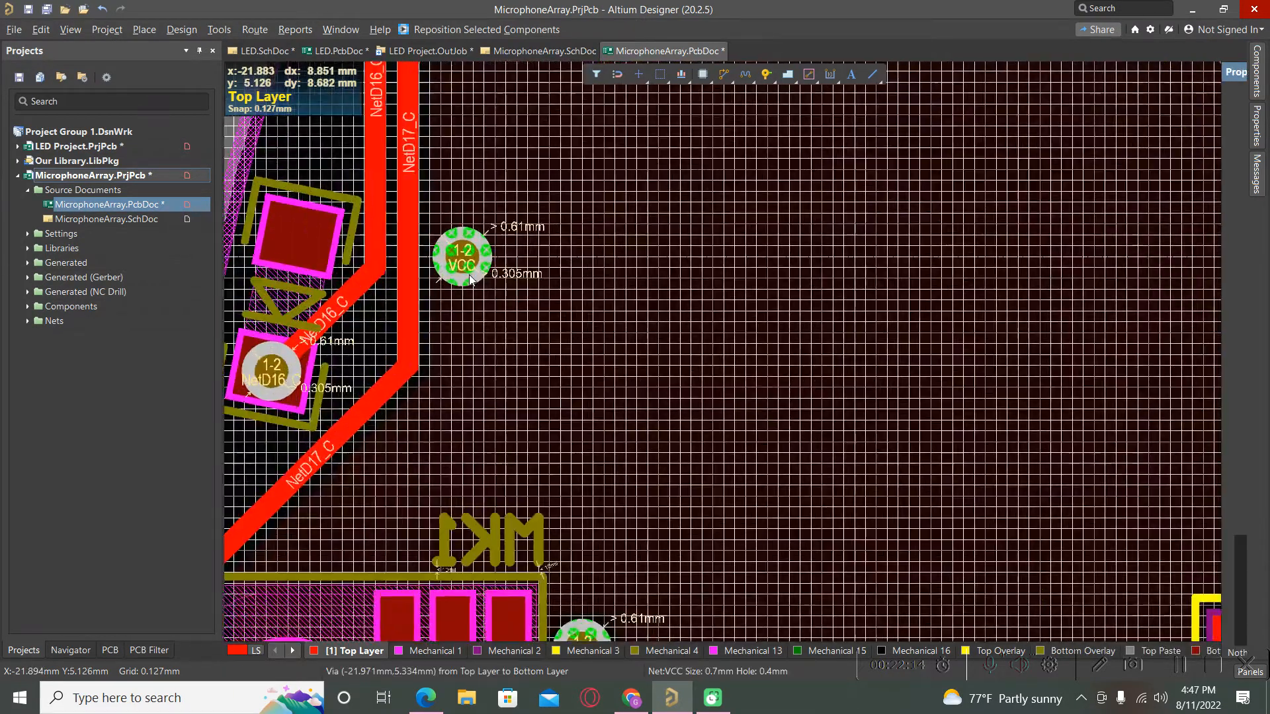
{"action": "left_click", "coordinate": [443, 232]}
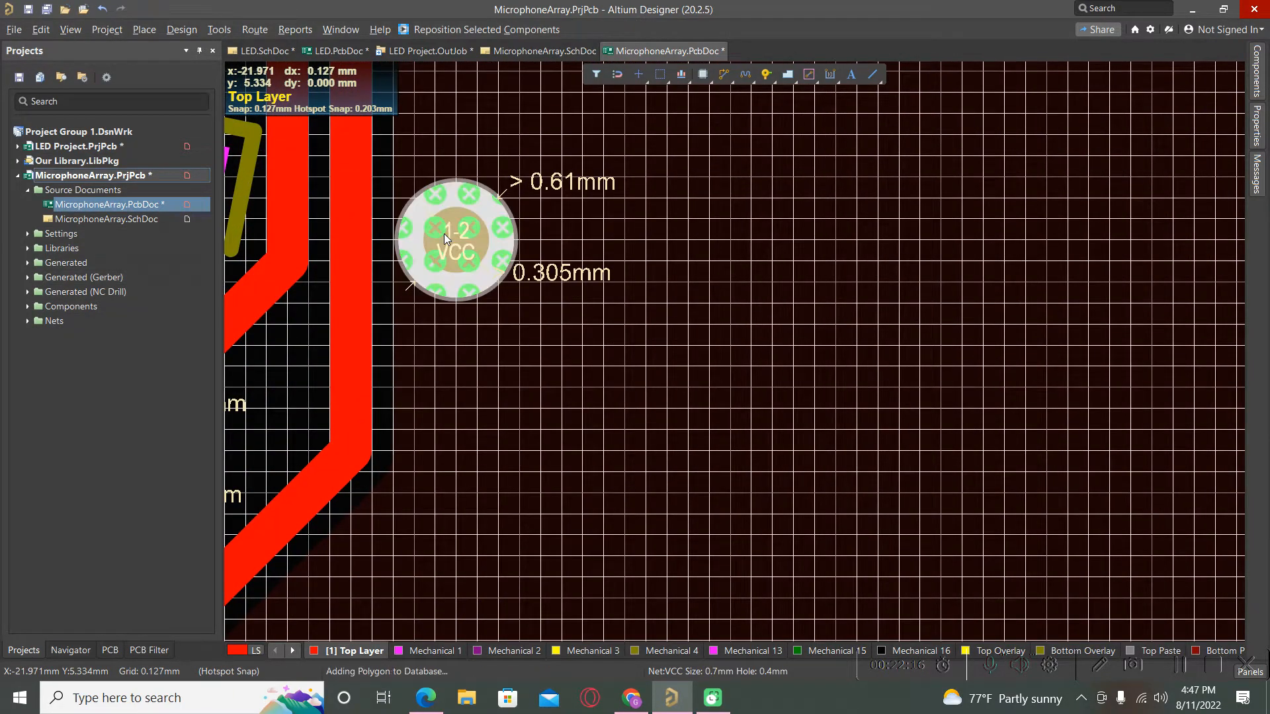
{"action": "key", "text": "shift+v"}
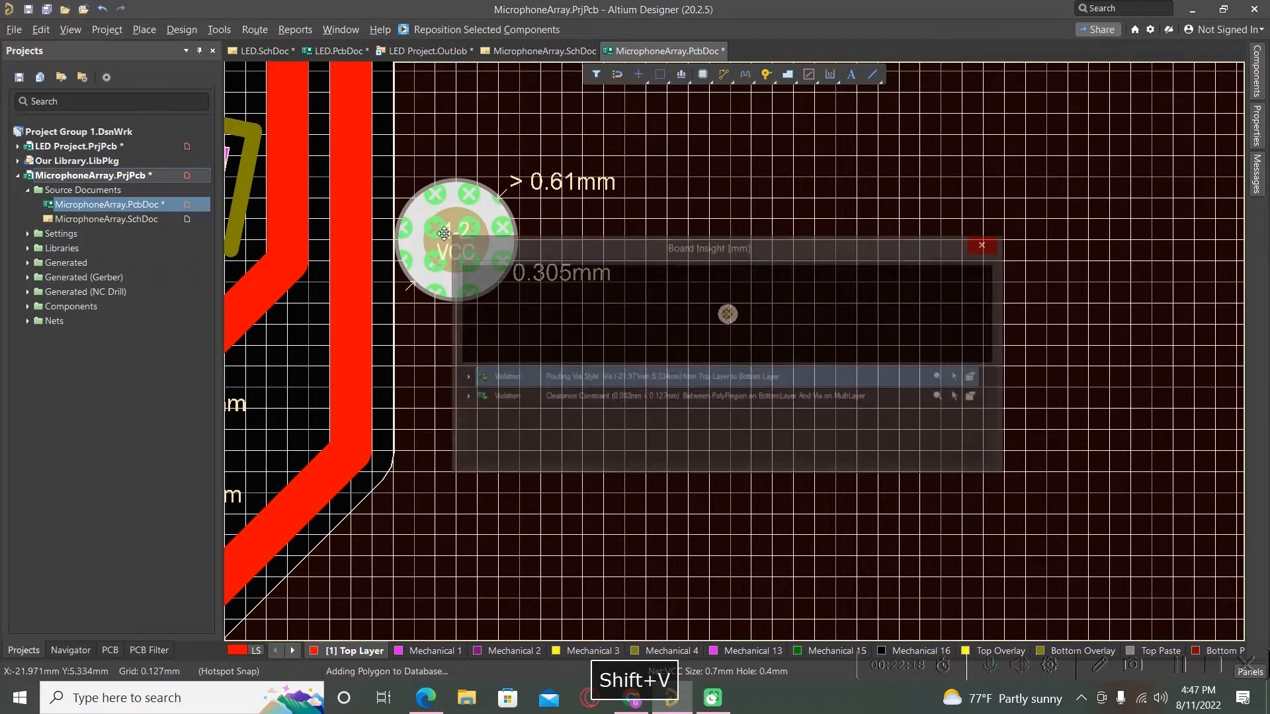
{"action": "left_click", "coordinate": [463, 377]}
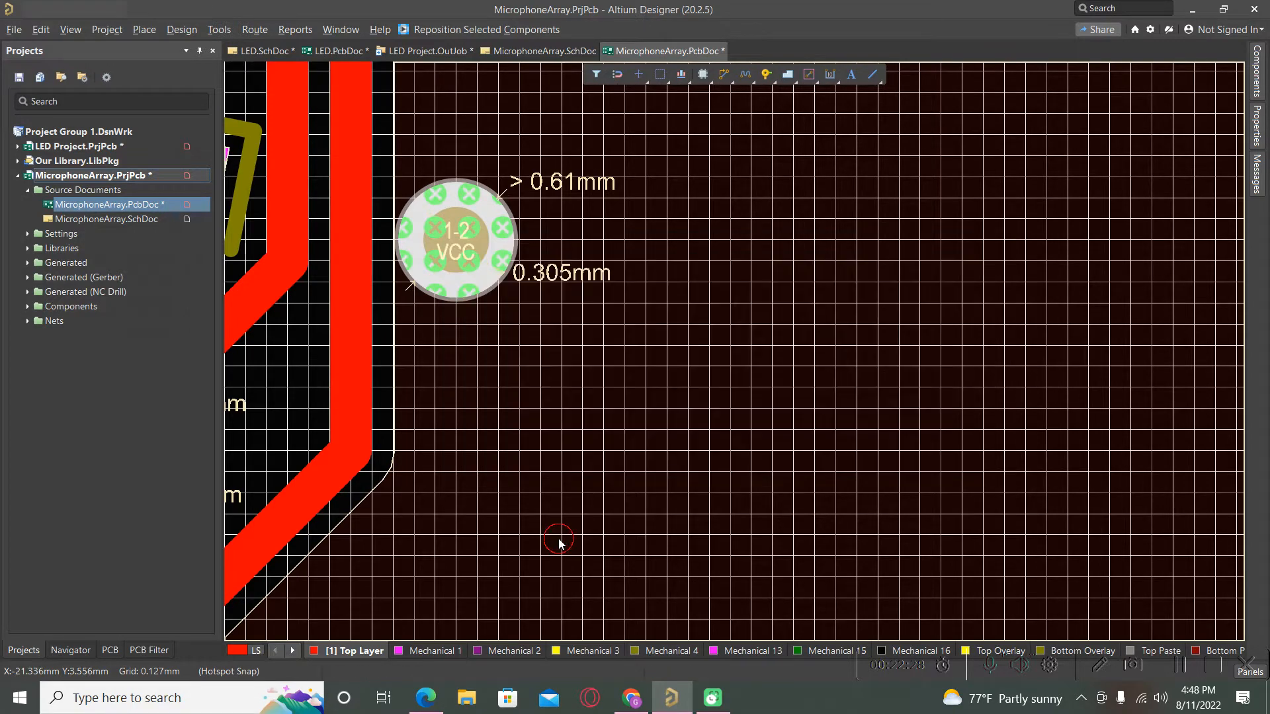
- Repour all polygons on the board
{"action": "left_click", "coordinate": [220, 30]}
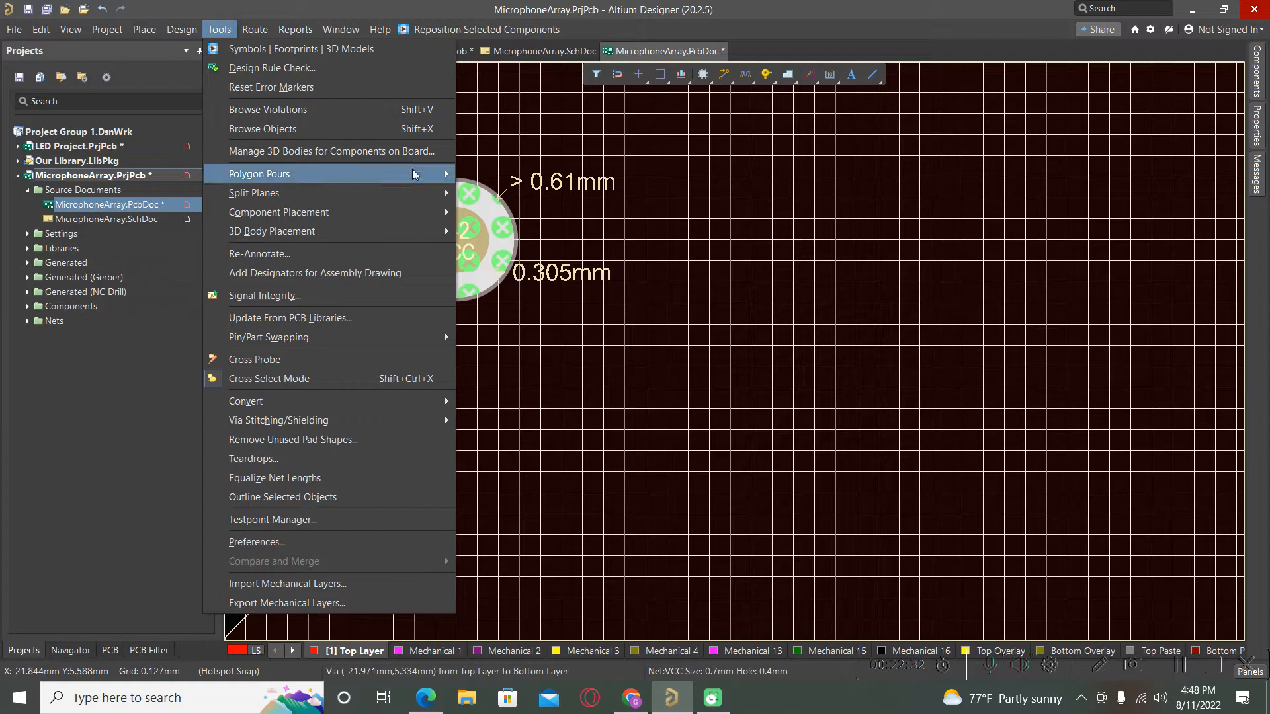
{"action": "mouse_move", "coordinate": [416, 173]}
{"action": "left_click", "coordinate": [521, 261]}
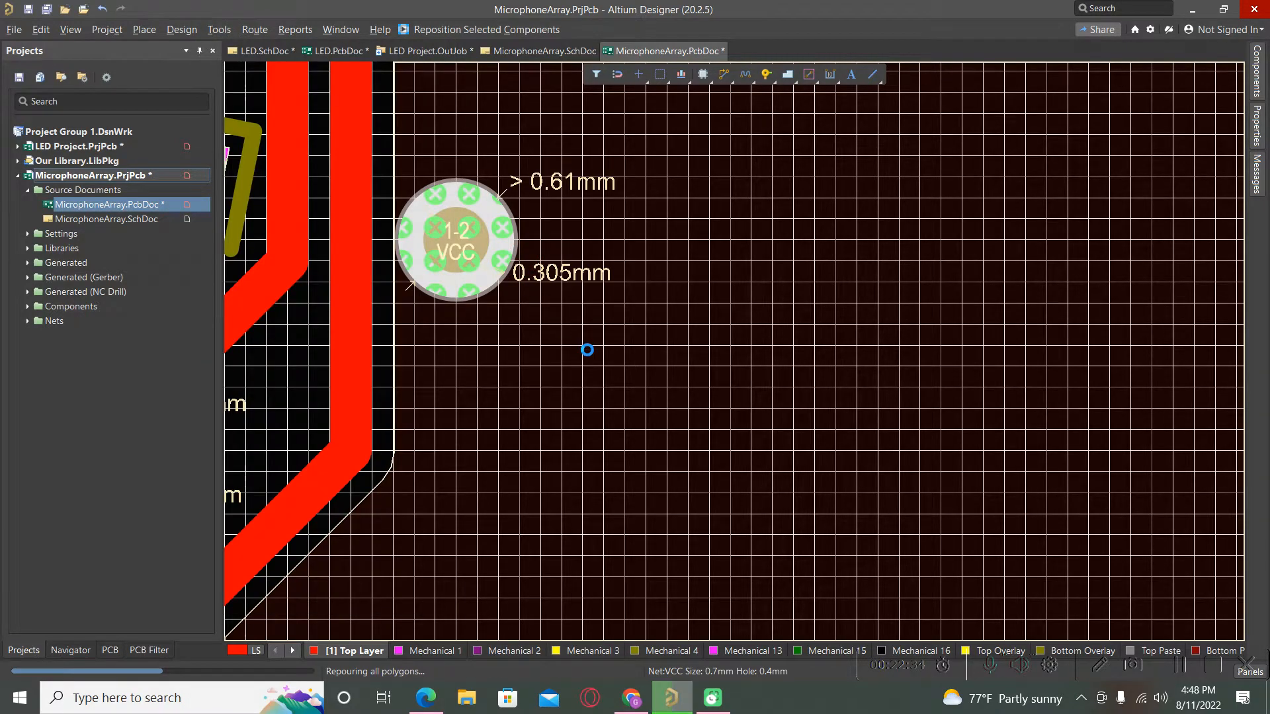
- Undo the polygon repour and the via size changes
{"action": "scroll", "coordinate": [587, 351], "scroll_direction": "down", "scroll_amount": 6, "text": "ctrl"}
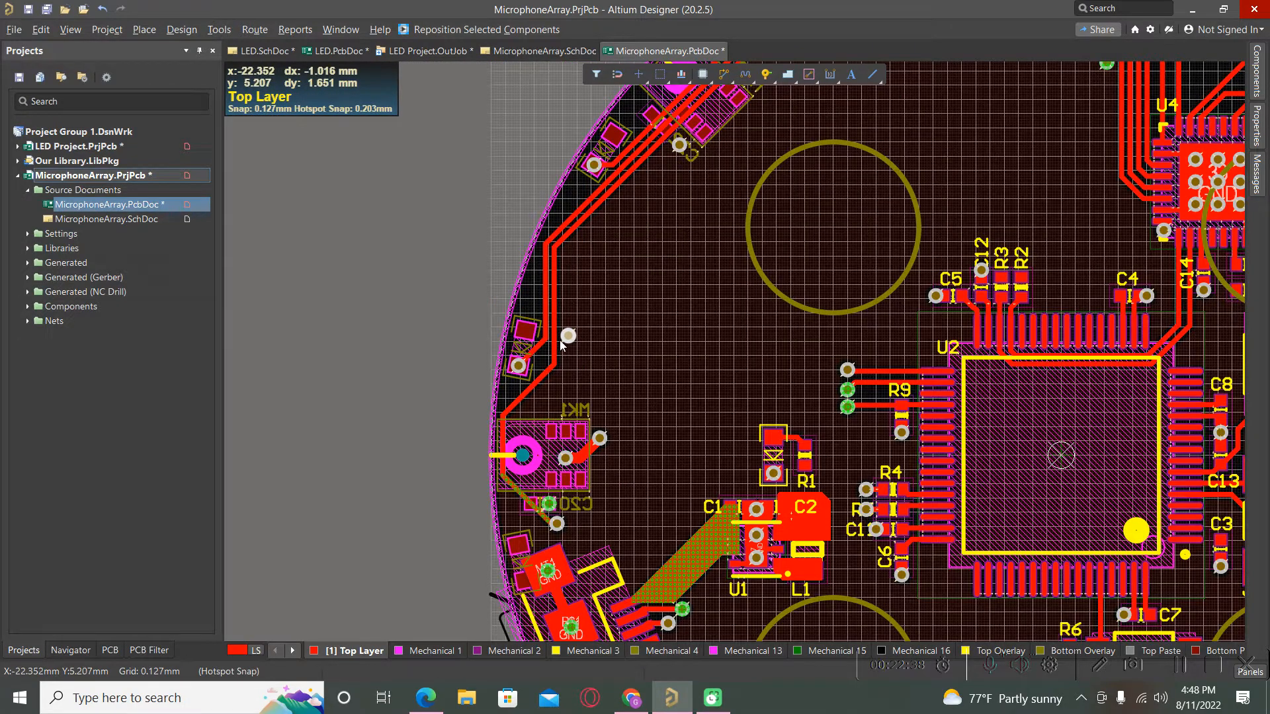
{"action": "scroll", "coordinate": [573, 399], "scroll_direction": "down", "scroll_amount": 1, "text": "ctrl"}
{"action": "scroll", "coordinate": [790, 417], "scroll_direction": "down", "scroll_amount": 1, "text": "ctrl"}
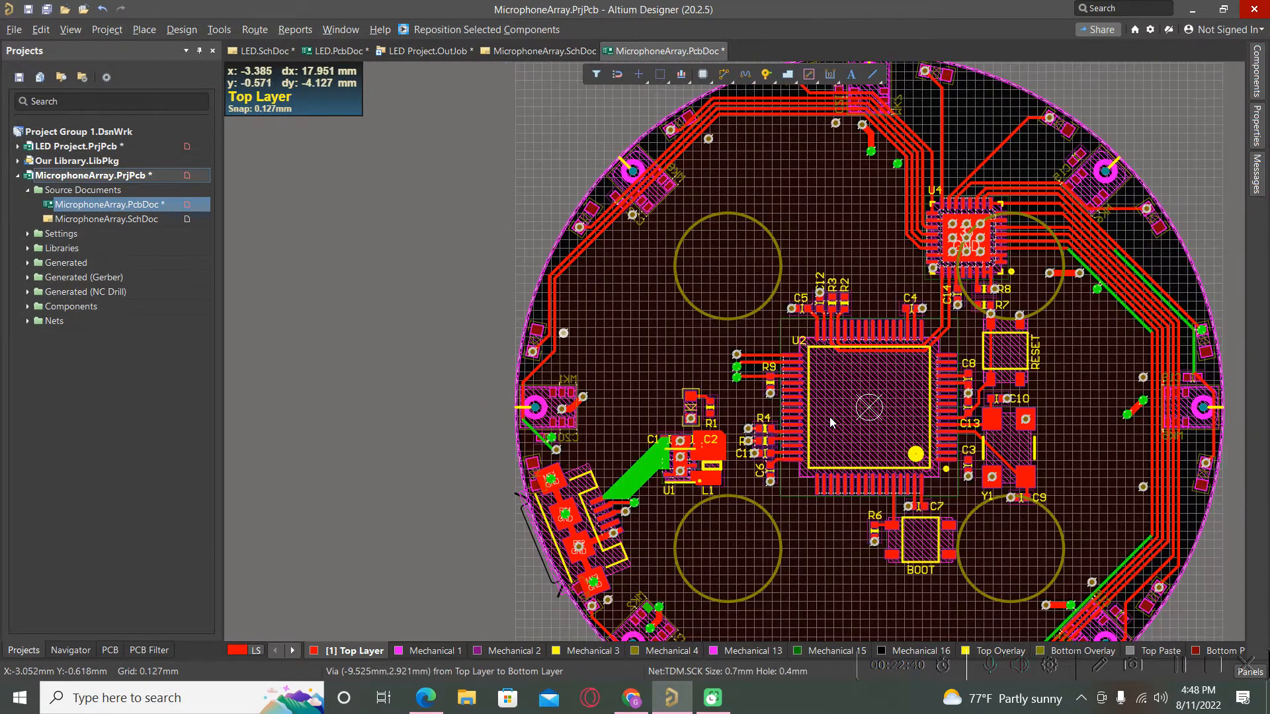
{"action": "key", "text": "ctrl+z"}
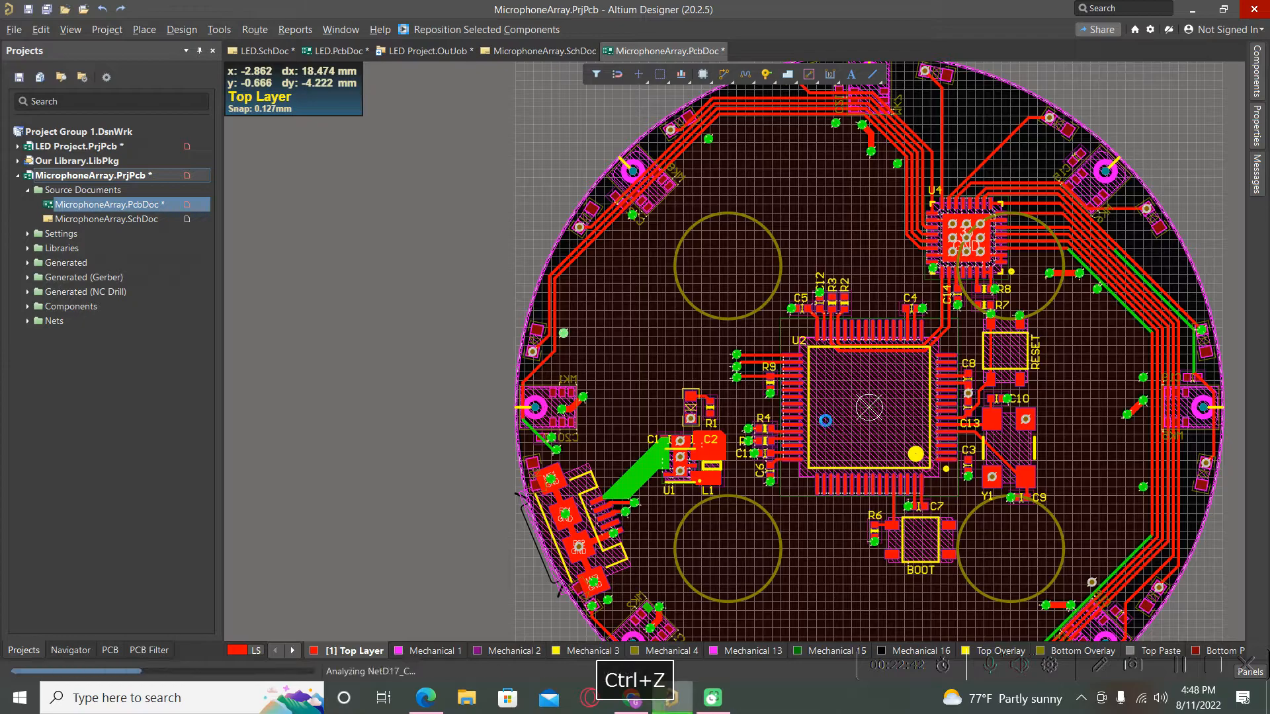
{"action": "key", "text": "ctrl+z"}
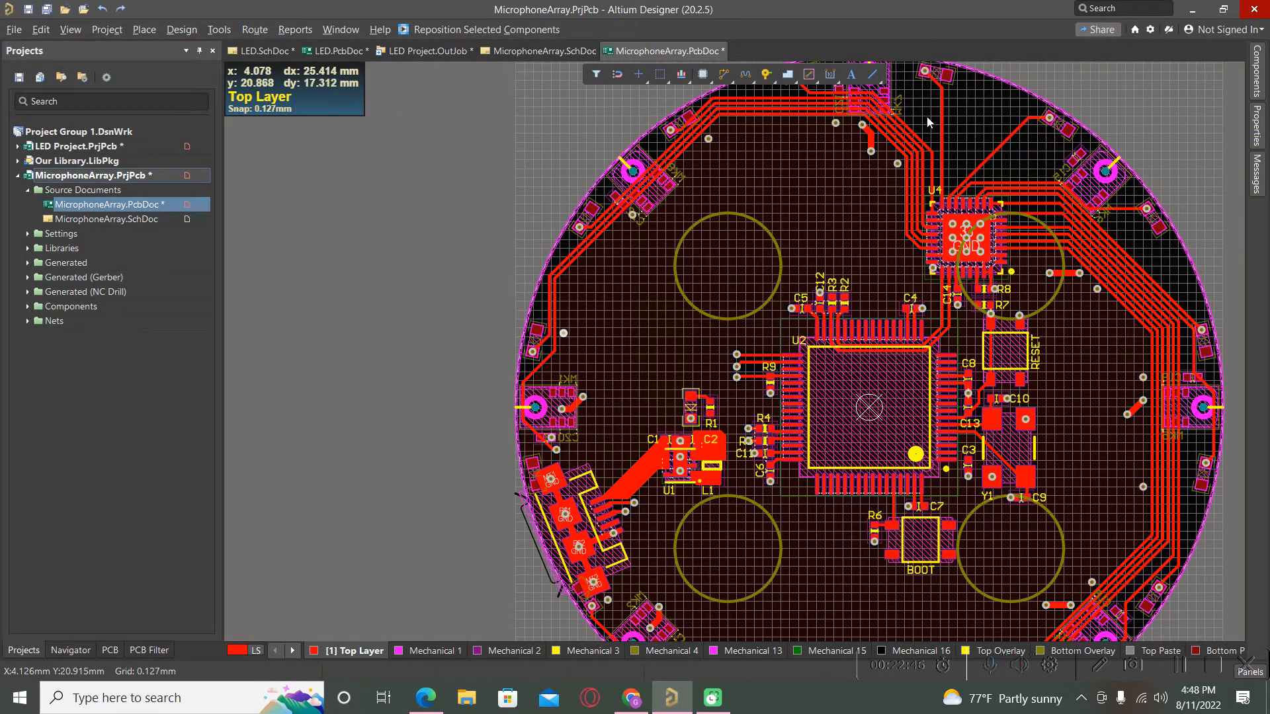
- Un-route the entire NetD17_C net by picking its track segment at pin 22 of U4
{"action": "scroll", "coordinate": [926, 118], "scroll_direction": "up", "scroll_amount": 2, "text": "ctrl"}
{"action": "scroll", "coordinate": [953, 526], "scroll_direction": "up", "scroll_amount": 2, "text": "ctrl"}
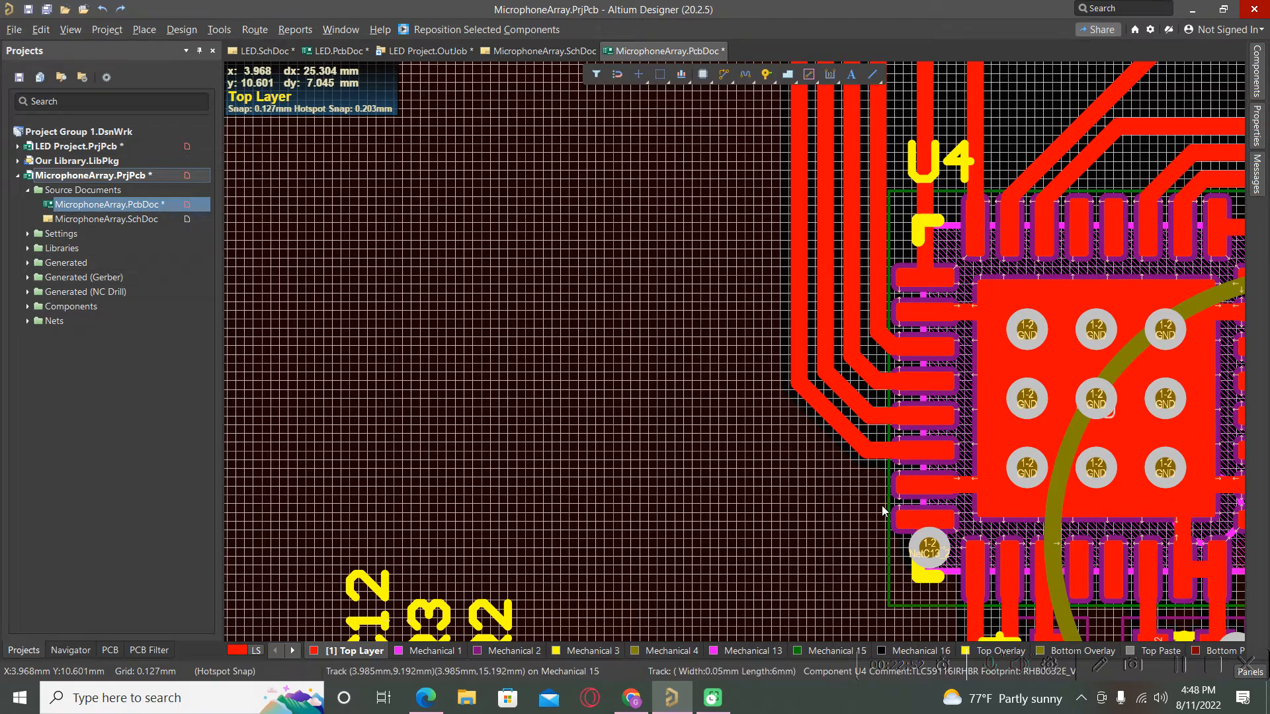
{"action": "scroll", "coordinate": [872, 455], "scroll_direction": "up", "scroll_amount": 3, "text": "ctrl"}
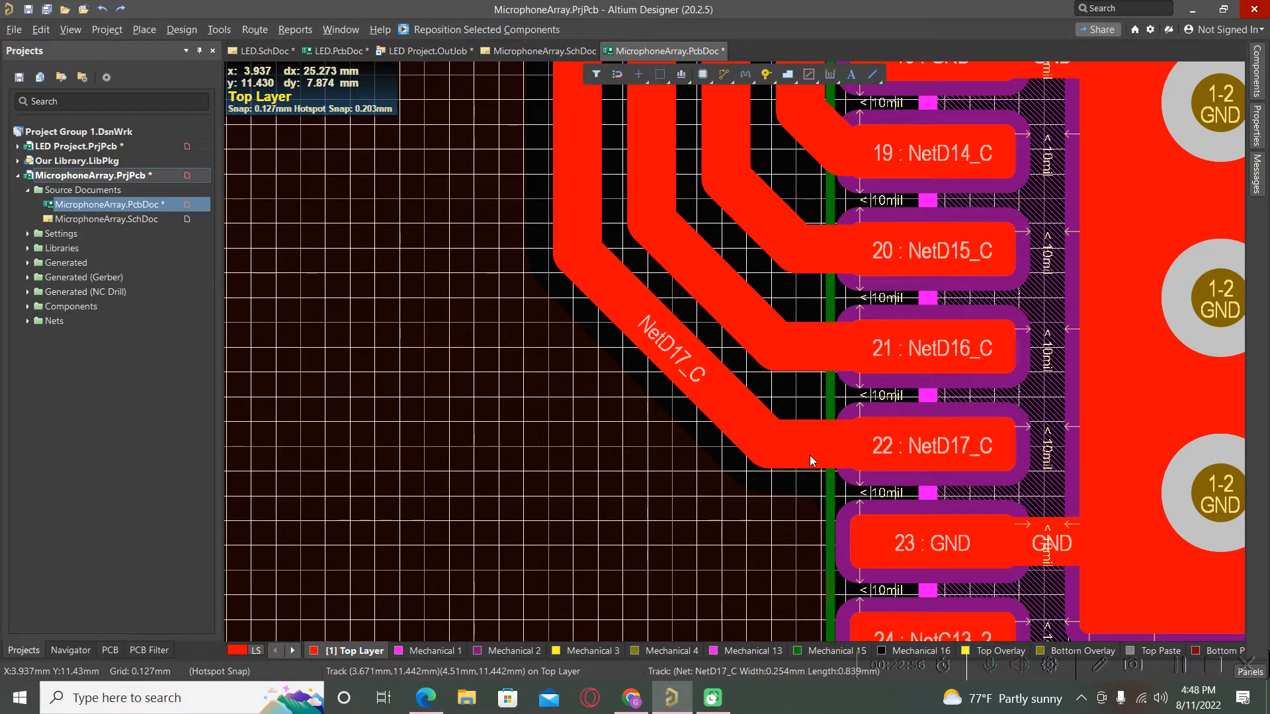
{"action": "scroll", "coordinate": [828, 473], "scroll_direction": "down", "scroll_amount": 5, "text": "ctrl"}
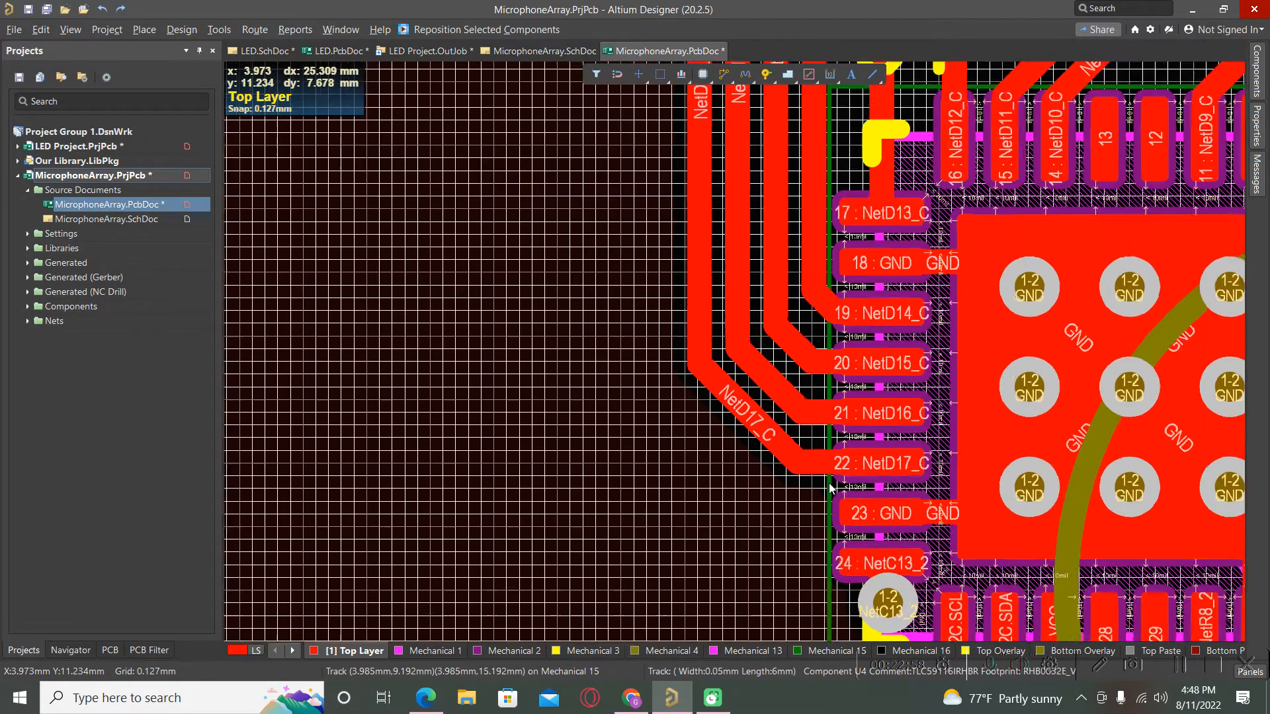
{"action": "scroll", "coordinate": [827, 483], "scroll_direction": "up", "scroll_amount": 4, "text": "ctrl"}
{"action": "scroll", "coordinate": [824, 490], "scroll_direction": "up", "scroll_amount": 3, "text": "ctrl"}
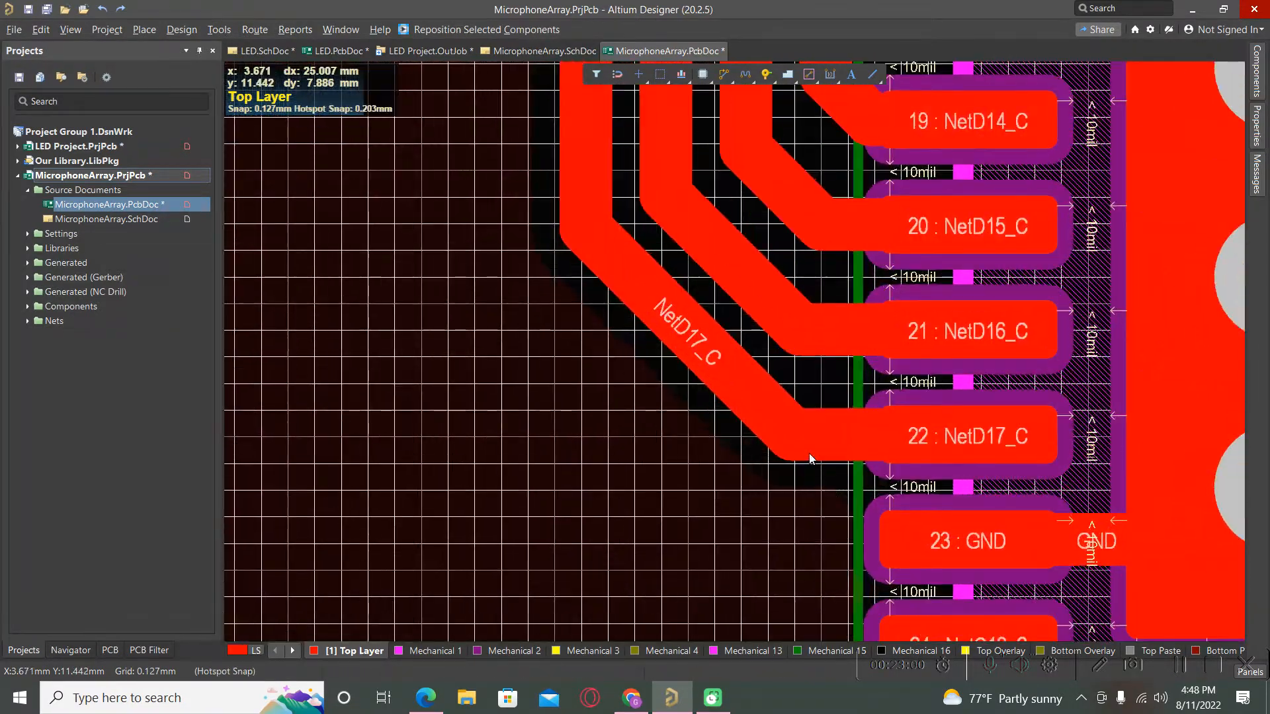
{"action": "left_click", "coordinate": [839, 440]}
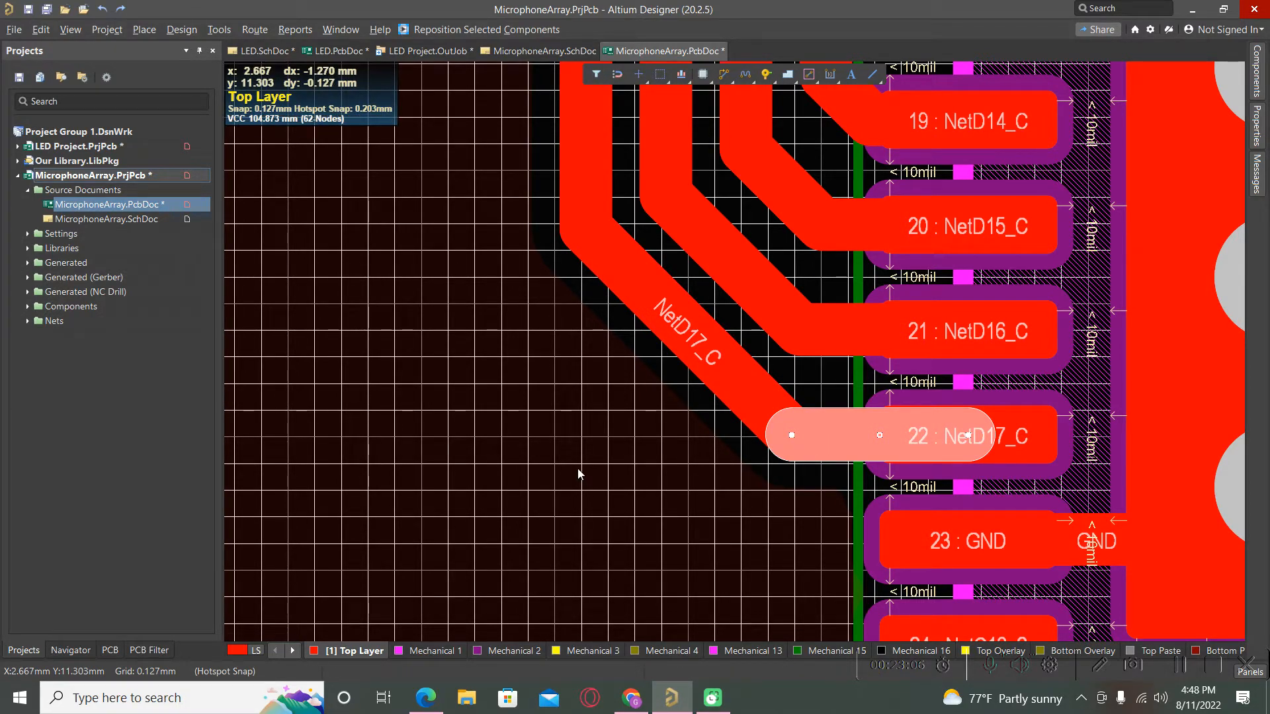
{"action": "key", "text": "u"}
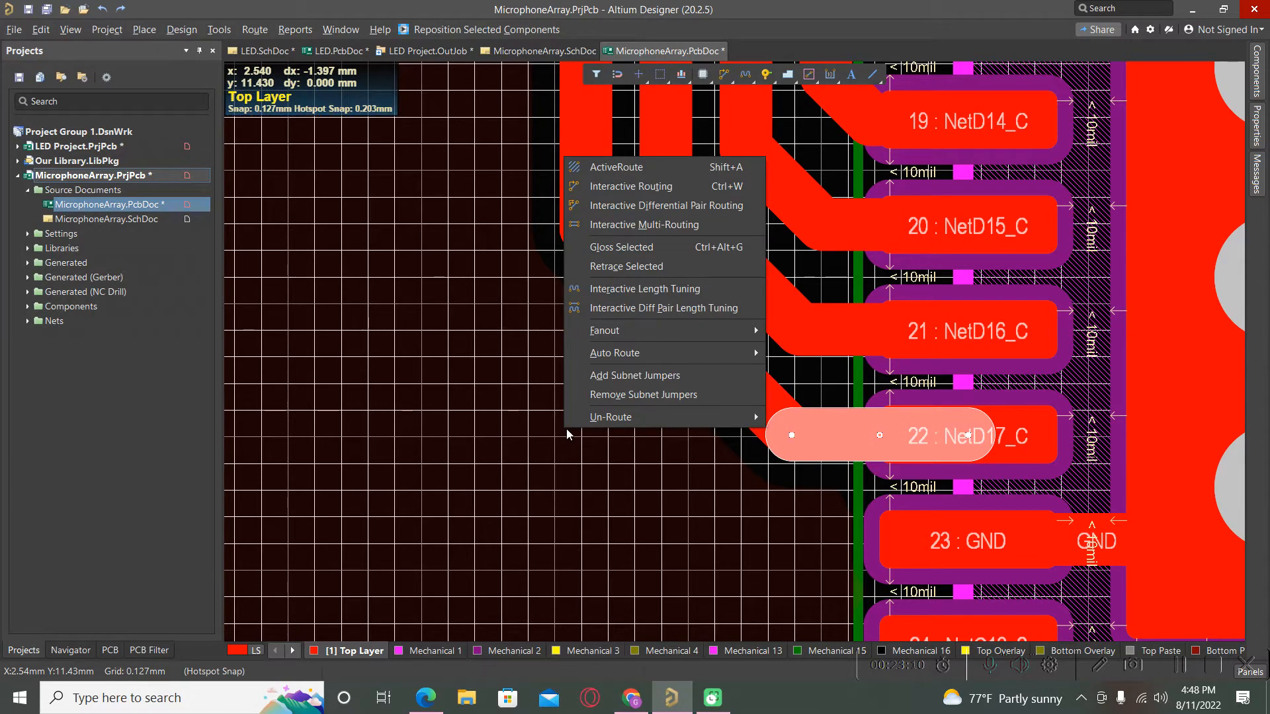
{"action": "mouse_move", "coordinate": [606, 424]}
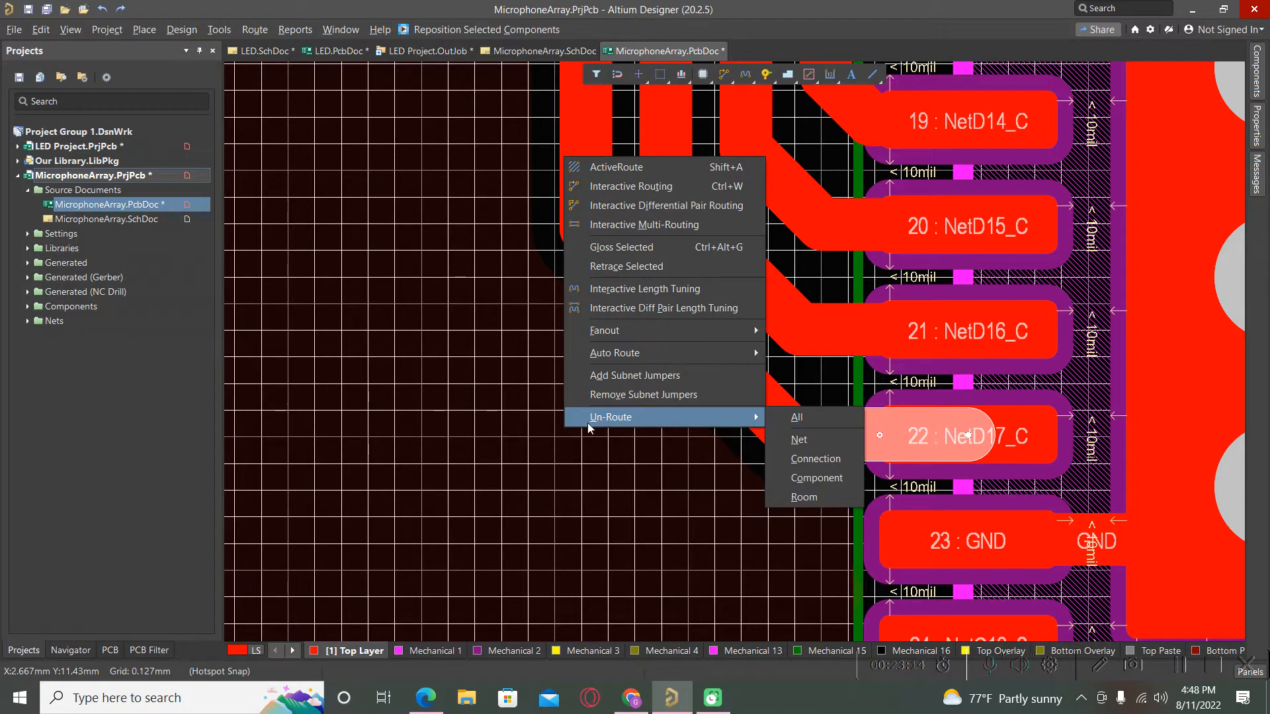
{"action": "left_click", "coordinate": [810, 443]}
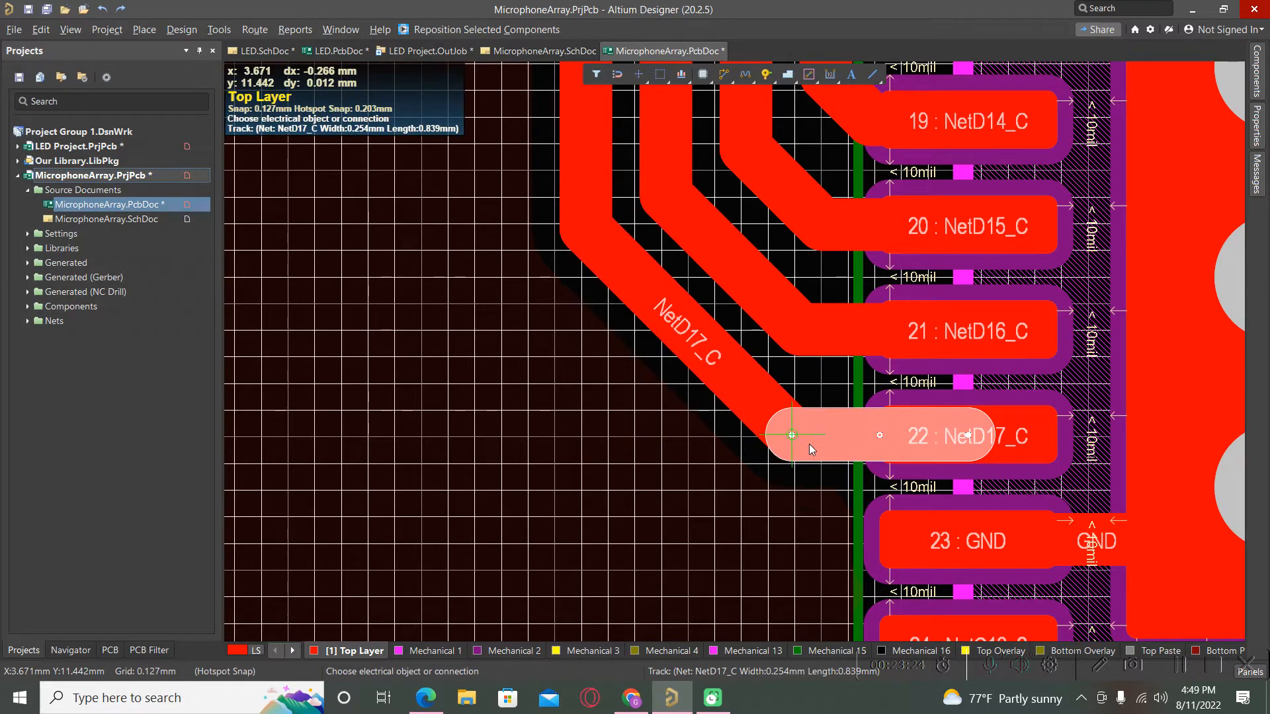
{"action": "left_click", "coordinate": [808, 442]}
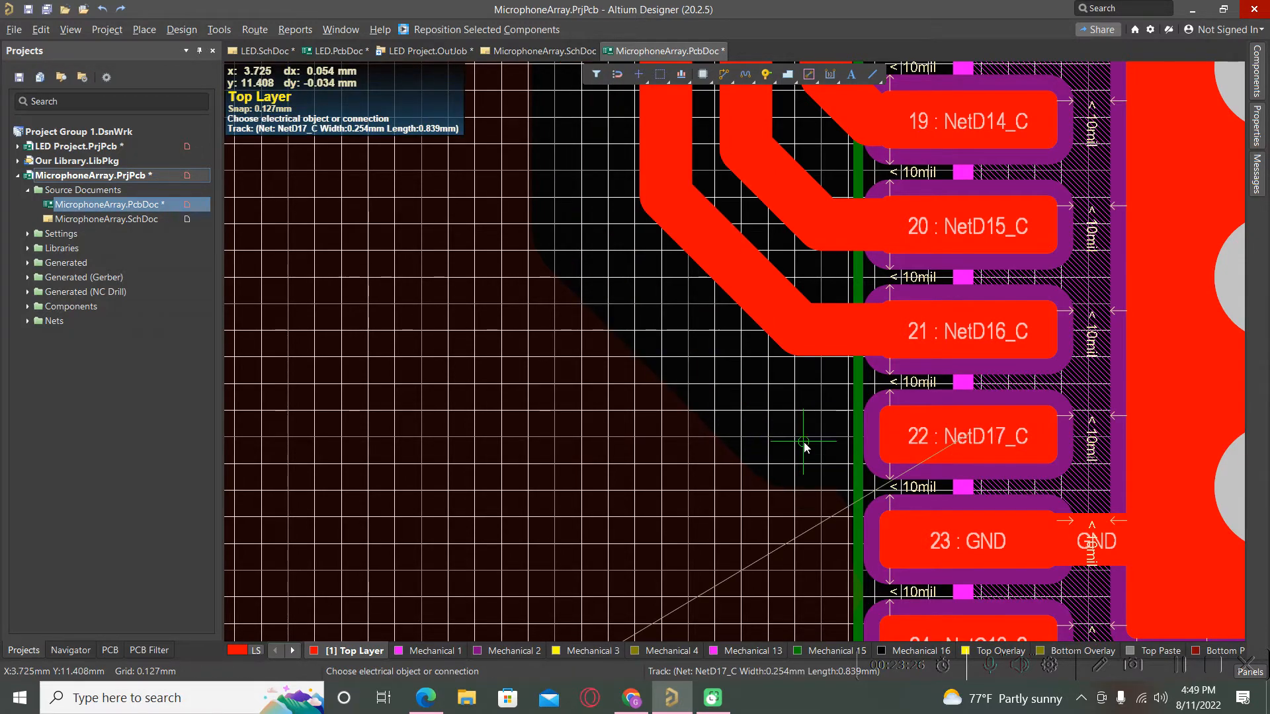
- Undo the un-routing of the NetD17_C net and leave the command
{"action": "scroll", "coordinate": [805, 445], "scroll_direction": "down", "scroll_amount": 1, "text": "ctrl"}
{"action": "scroll", "coordinate": [721, 455], "scroll_direction": "down", "scroll_amount": 2, "text": "ctrl"}
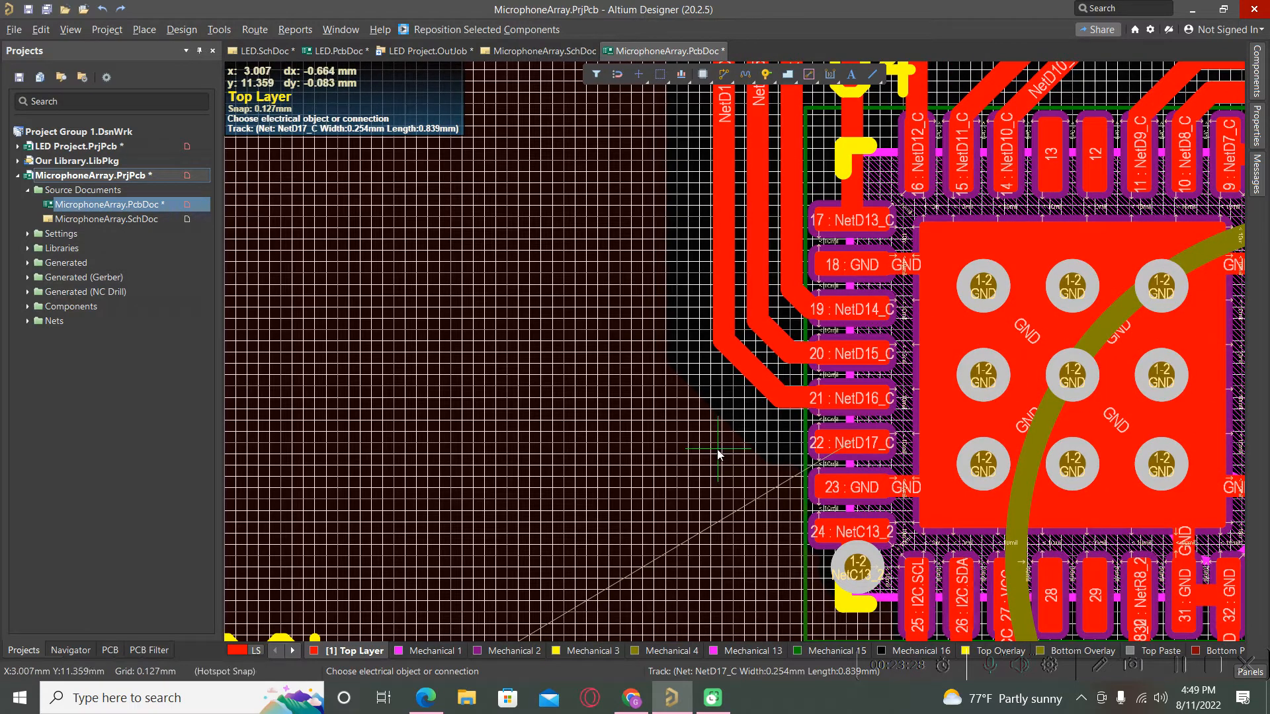
{"action": "key", "text": "ctrl+z"}
{"action": "key", "text": "ctrl+z"}
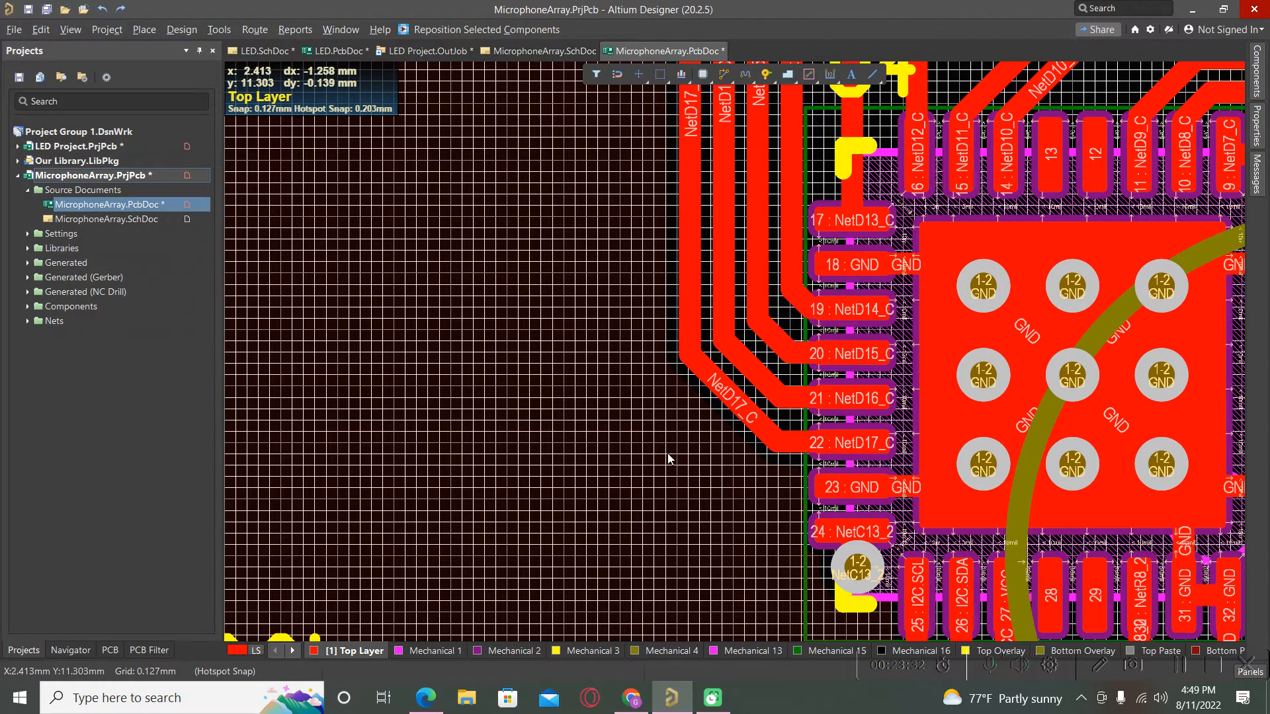
{"action": "left_click", "coordinate": [693, 456]}
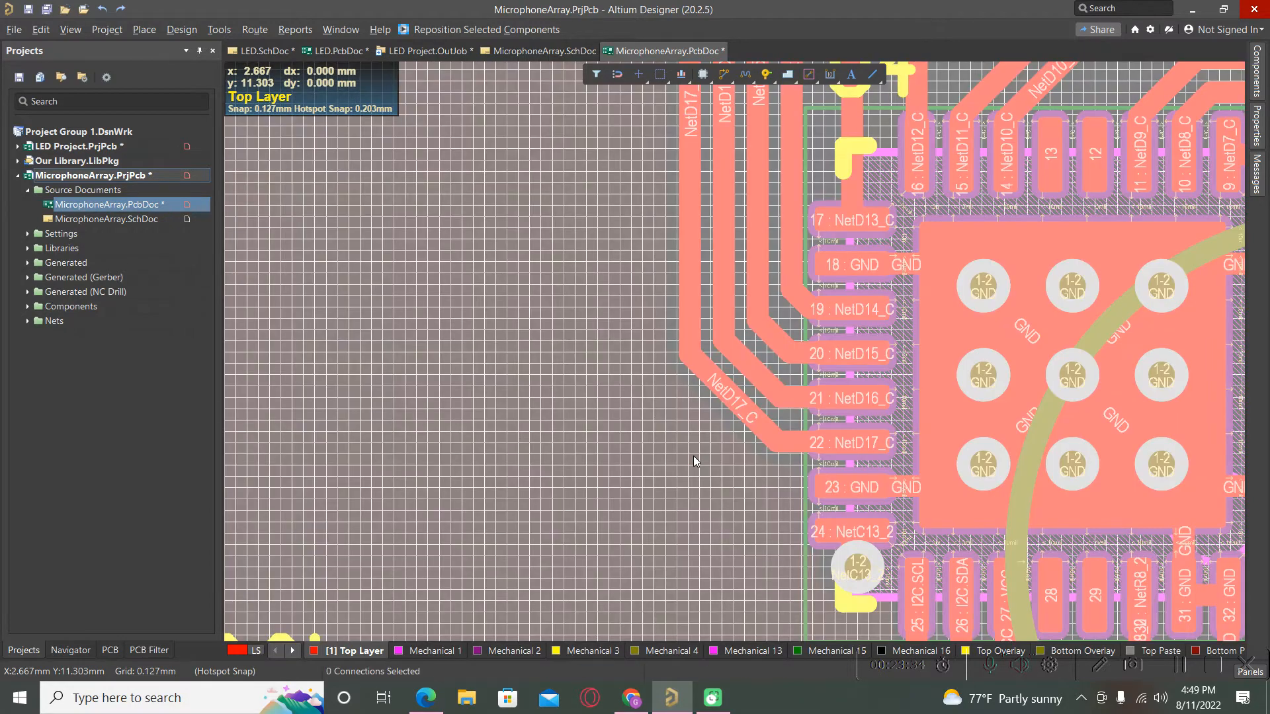
{"action": "left_click", "coordinate": [670, 447]}
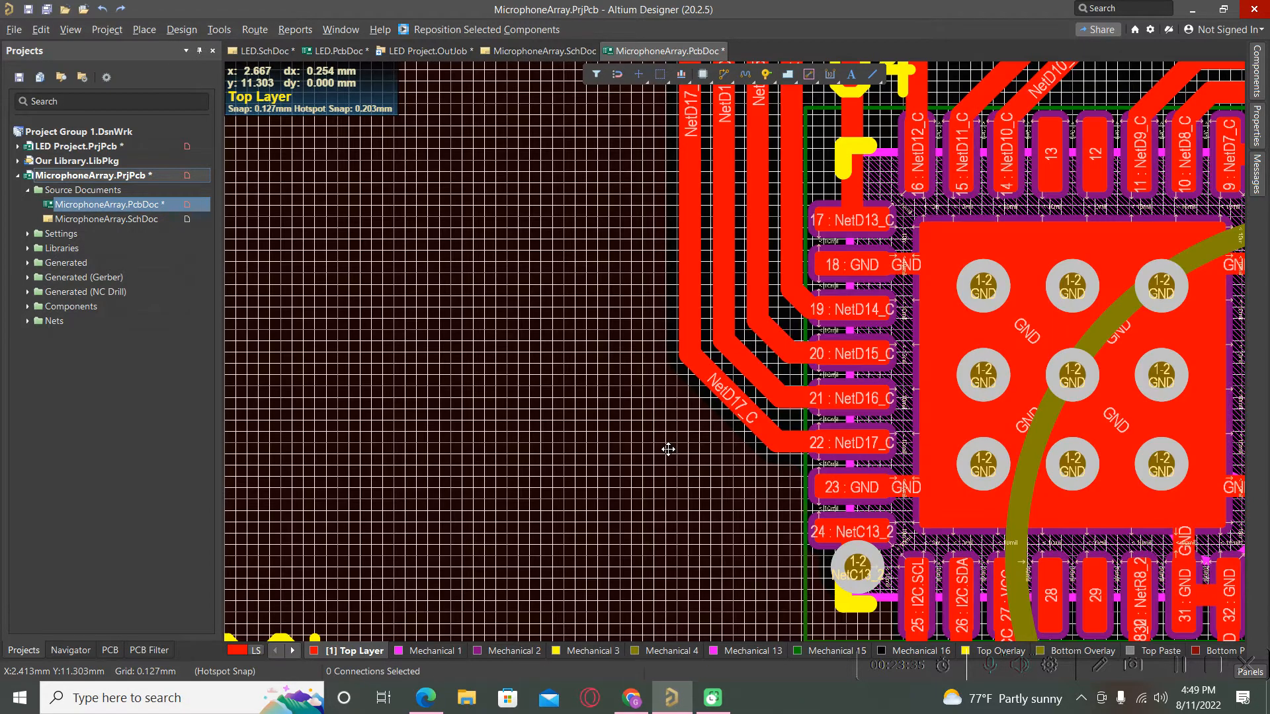
- Select the NetD17_C segment at pin 22 of U4, extend the selection to the whole route, and delete it
{"action": "left_click", "coordinate": [798, 451]}
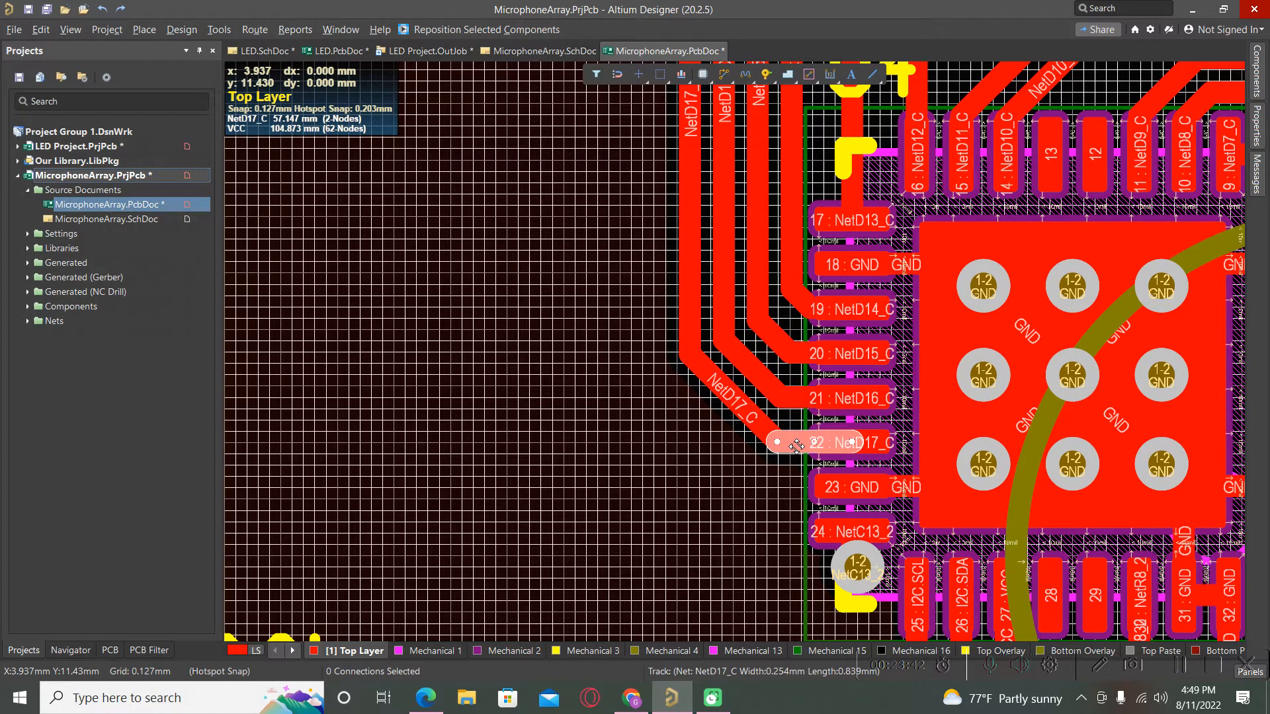
{"action": "key", "text": "Tab"}
{"action": "key", "text": "Delete"}
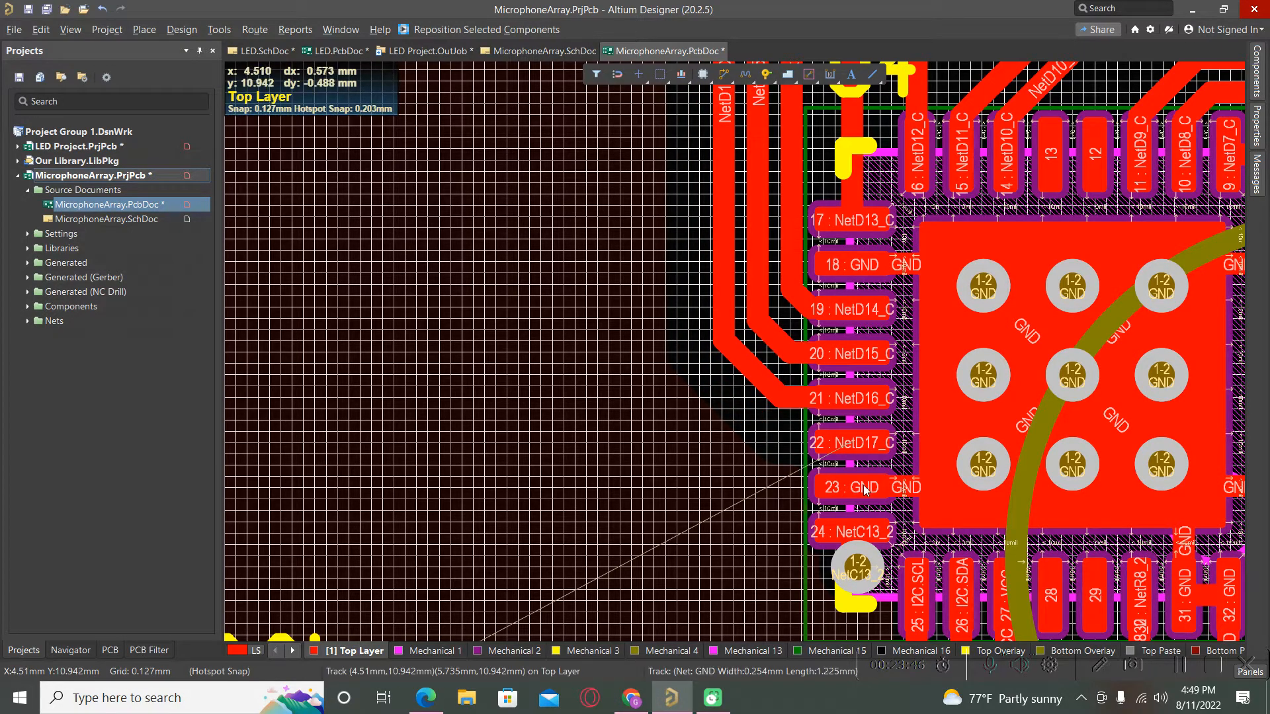
- Undo the deletion of the NetD17_C route
{"action": "scroll", "coordinate": [836, 403], "scroll_direction": "down", "scroll_amount": 5, "text": "ctrl"}
{"action": "scroll", "coordinate": [836, 399], "scroll_direction": "down", "scroll_amount": 2, "text": "ctrl"}
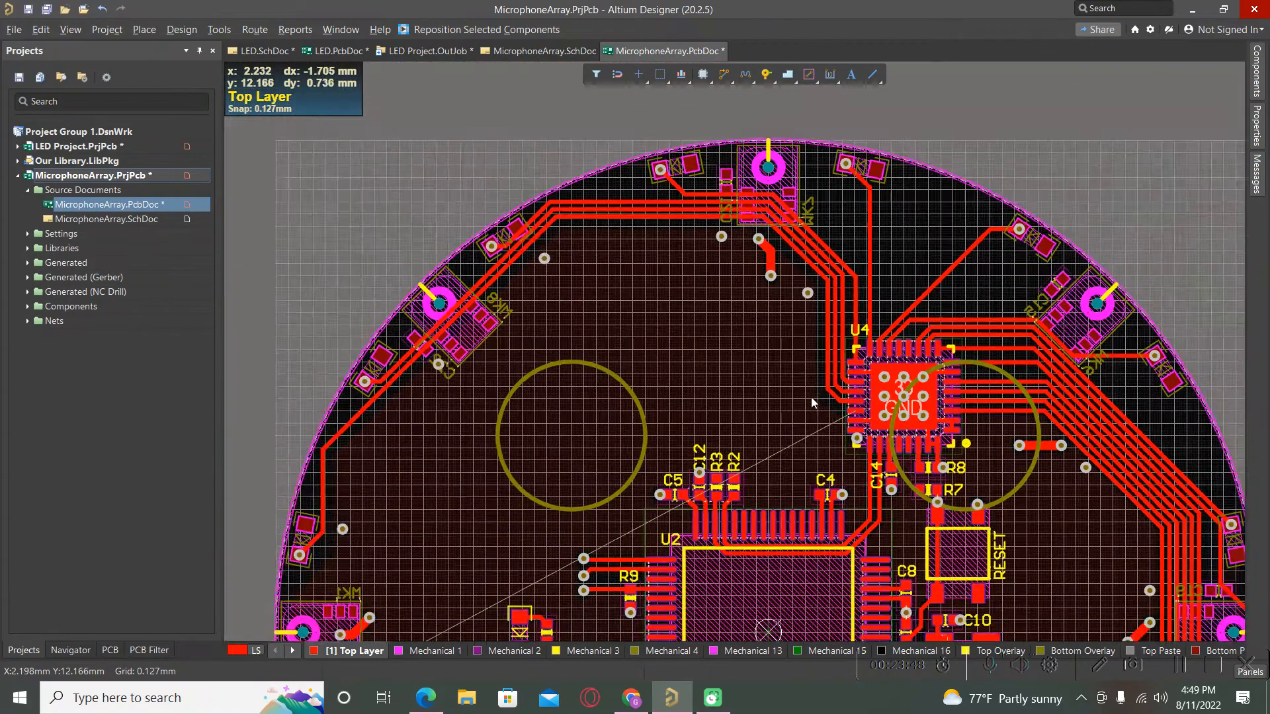
{"action": "key", "text": "ctrl+z"}
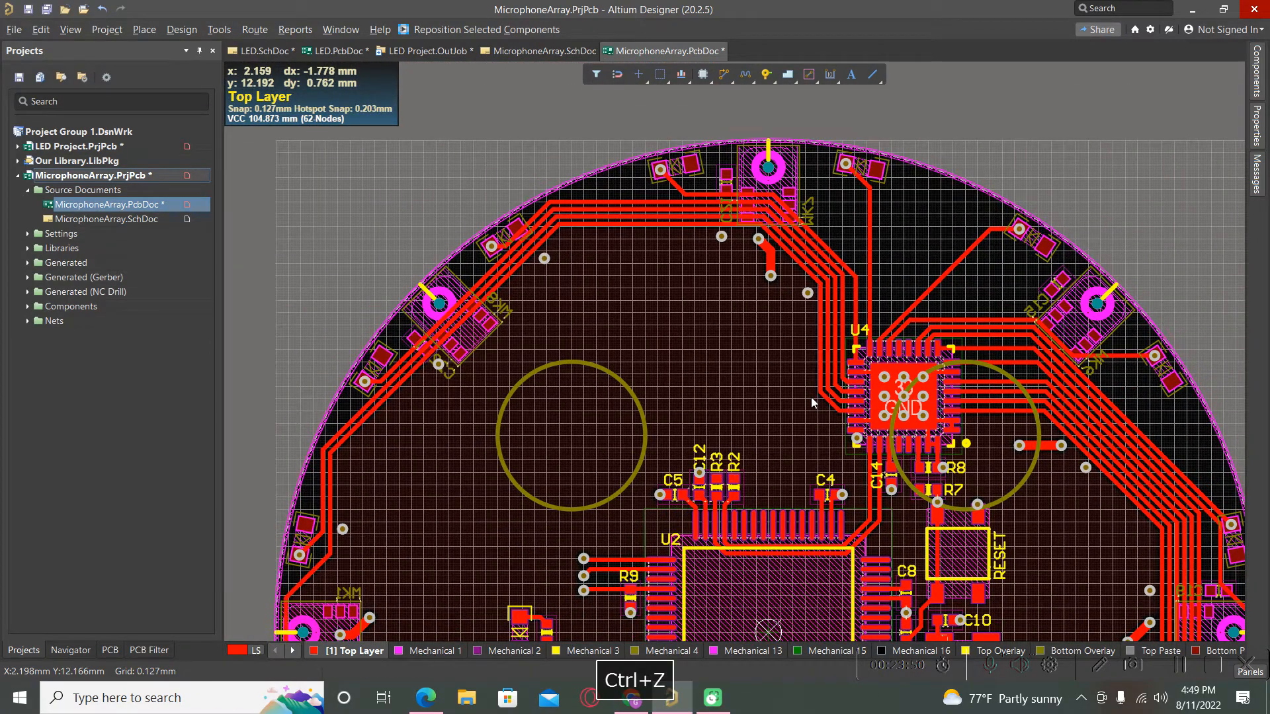
{"action": "scroll", "coordinate": [854, 435], "scroll_direction": "up", "scroll_amount": 5, "text": "ctrl"}
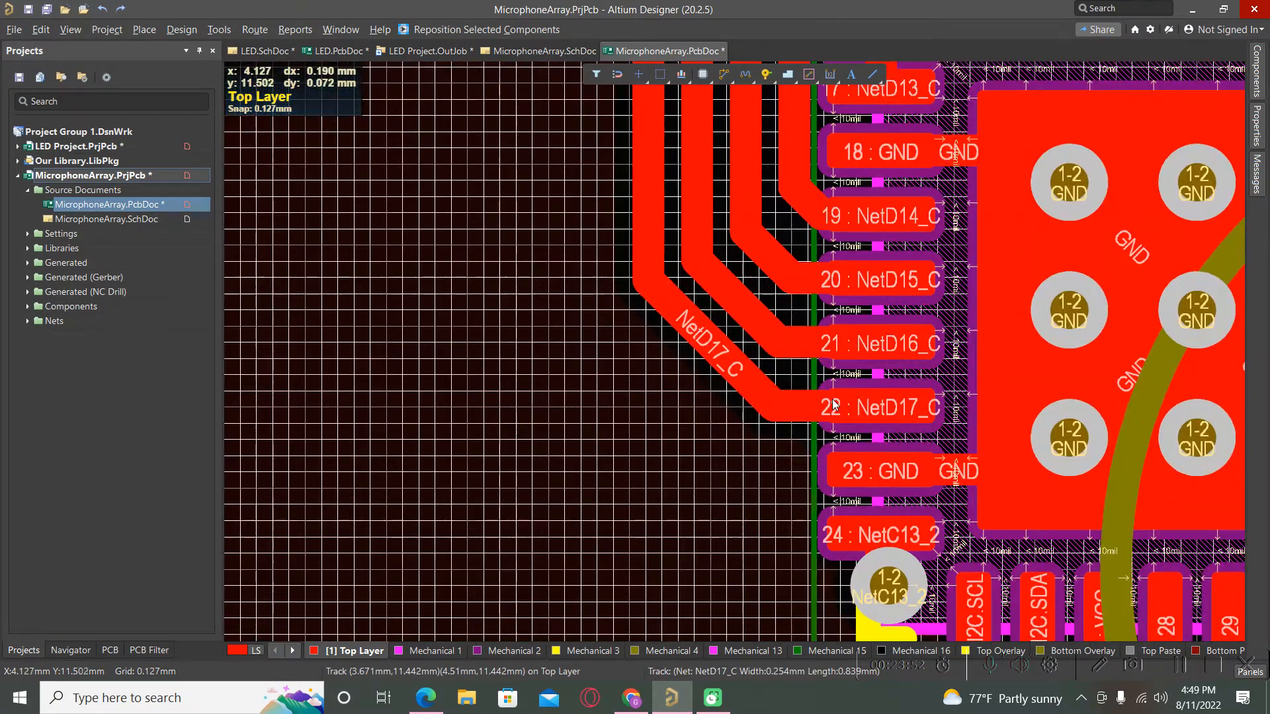
{"action": "scroll", "coordinate": [575, 361], "scroll_direction": "down", "scroll_amount": 1, "text": "ctrl"}
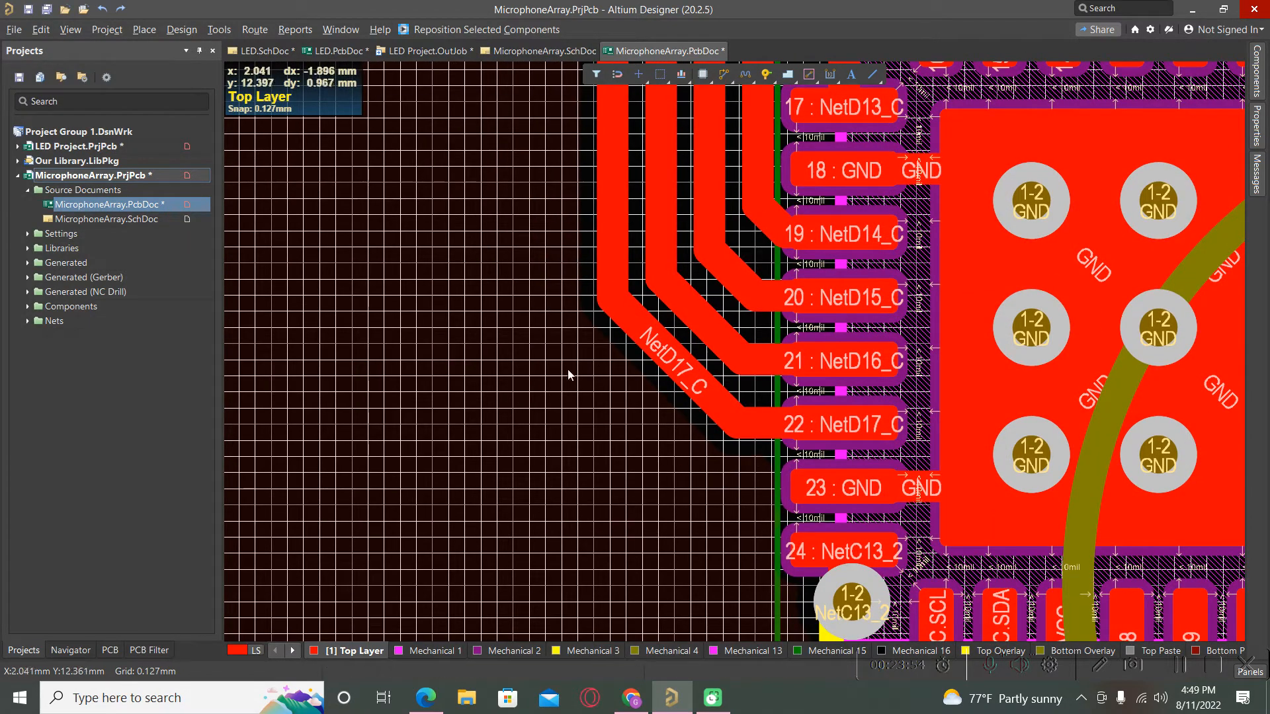
{"action": "scroll", "coordinate": [568, 424], "scroll_direction": "down", "scroll_amount": 2, "text": "ctrl"}
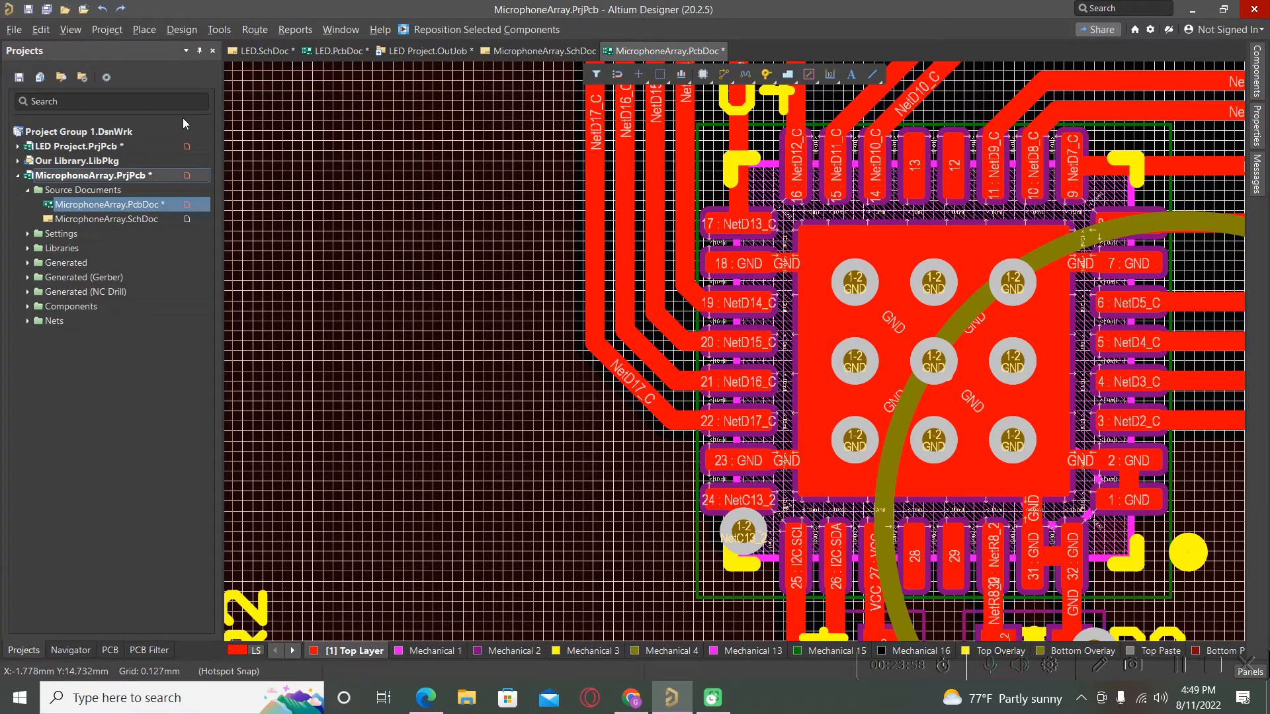
- Delete the diagonal NetD17_C segment near pin 22 of U4 and the vertical segment above it with the Delete command
{"action": "left_click", "coordinate": [31, 31]}
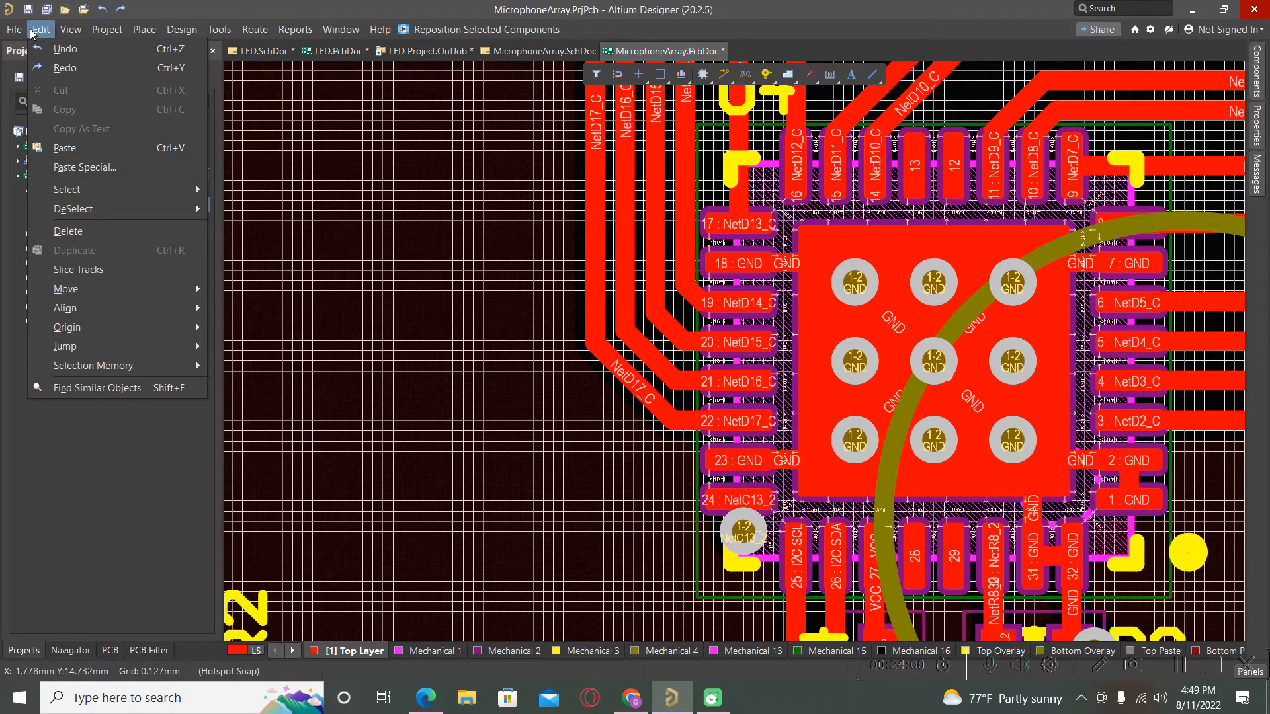
{"action": "left_click", "coordinate": [70, 231]}
{"action": "scroll", "coordinate": [675, 487], "scroll_direction": "up", "scroll_amount": 1, "text": "ctrl"}
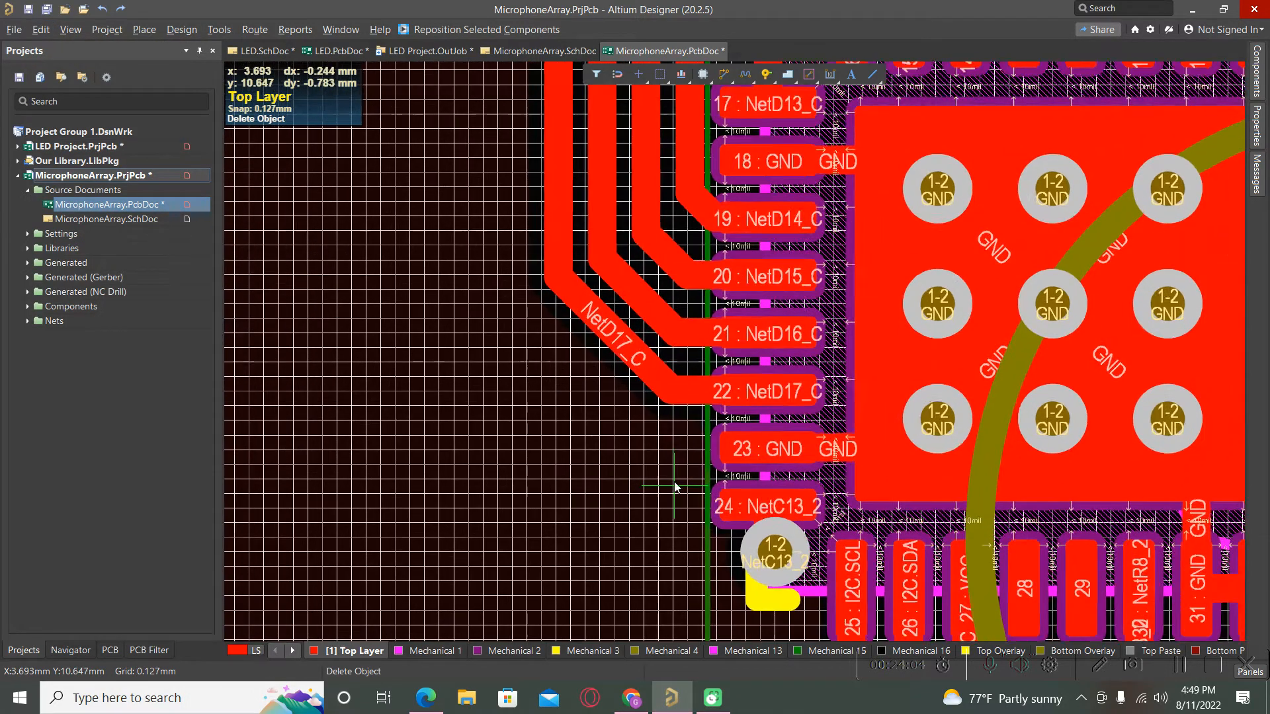
{"action": "scroll", "coordinate": [675, 487], "scroll_direction": "up", "scroll_amount": 1, "text": "ctrl"}
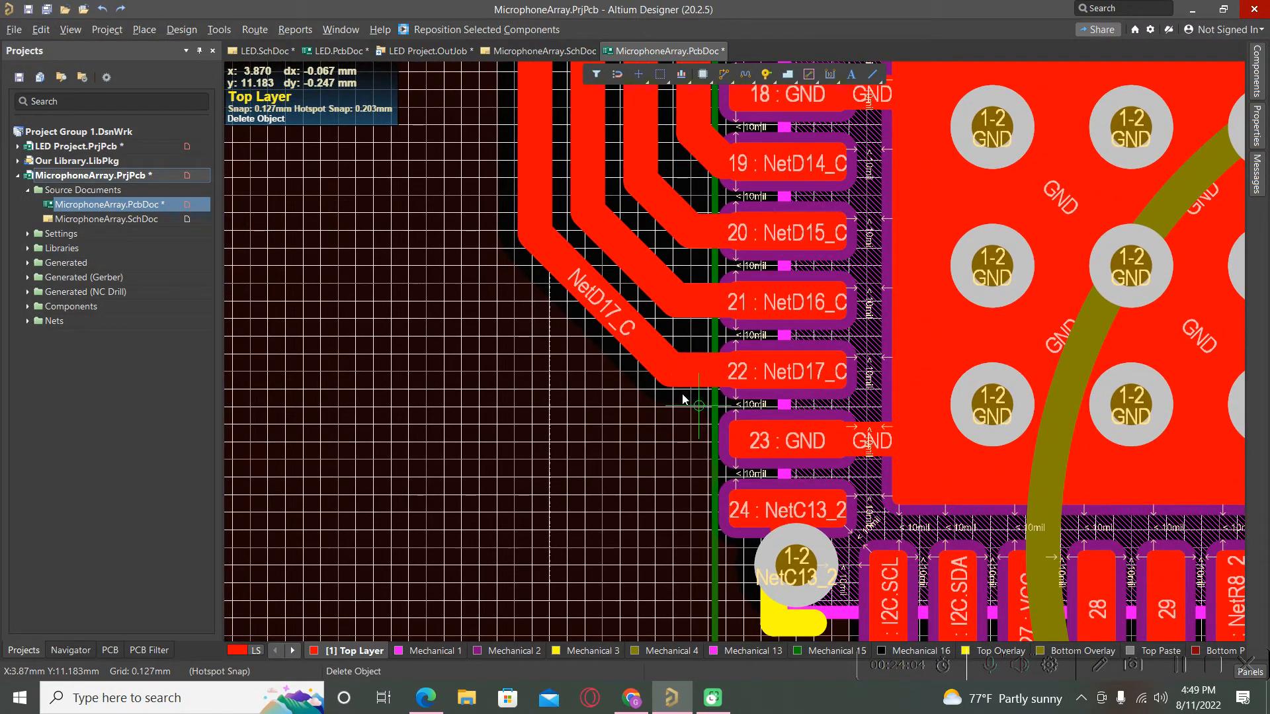
{"action": "left_click", "coordinate": [597, 309]}
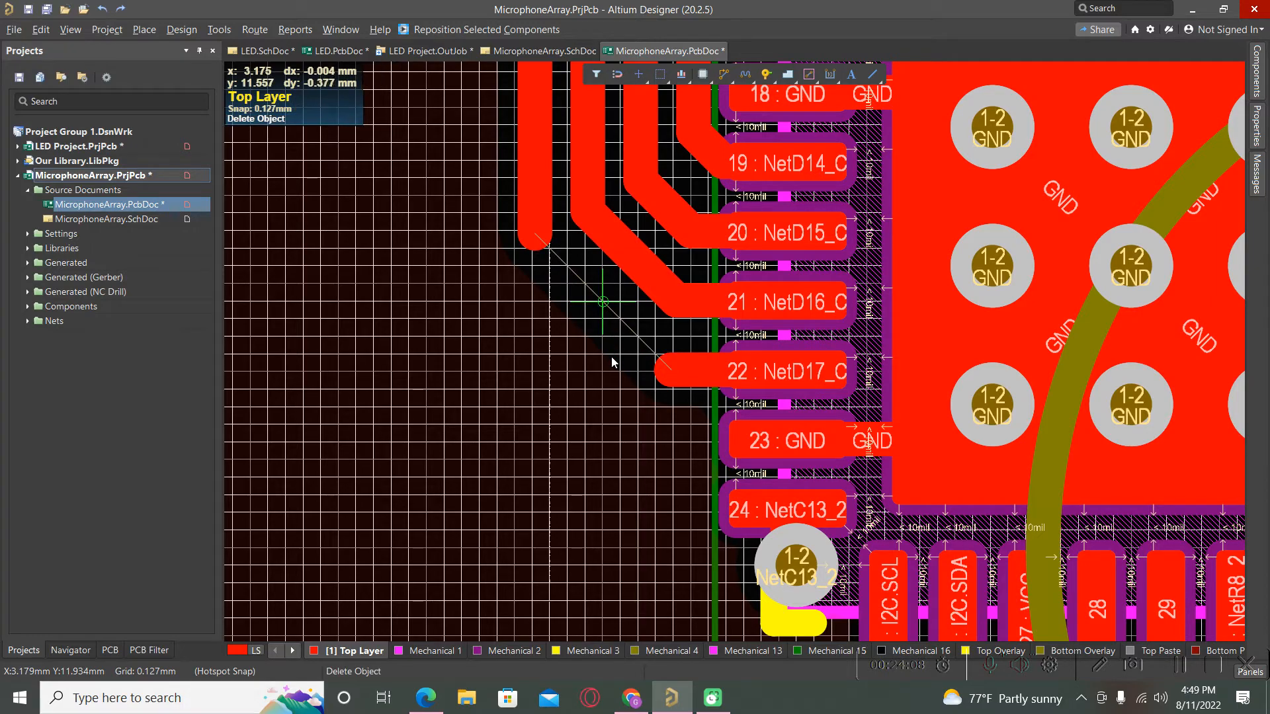
{"action": "scroll", "coordinate": [612, 364], "scroll_direction": "down", "scroll_amount": 2, "text": "ctrl"}
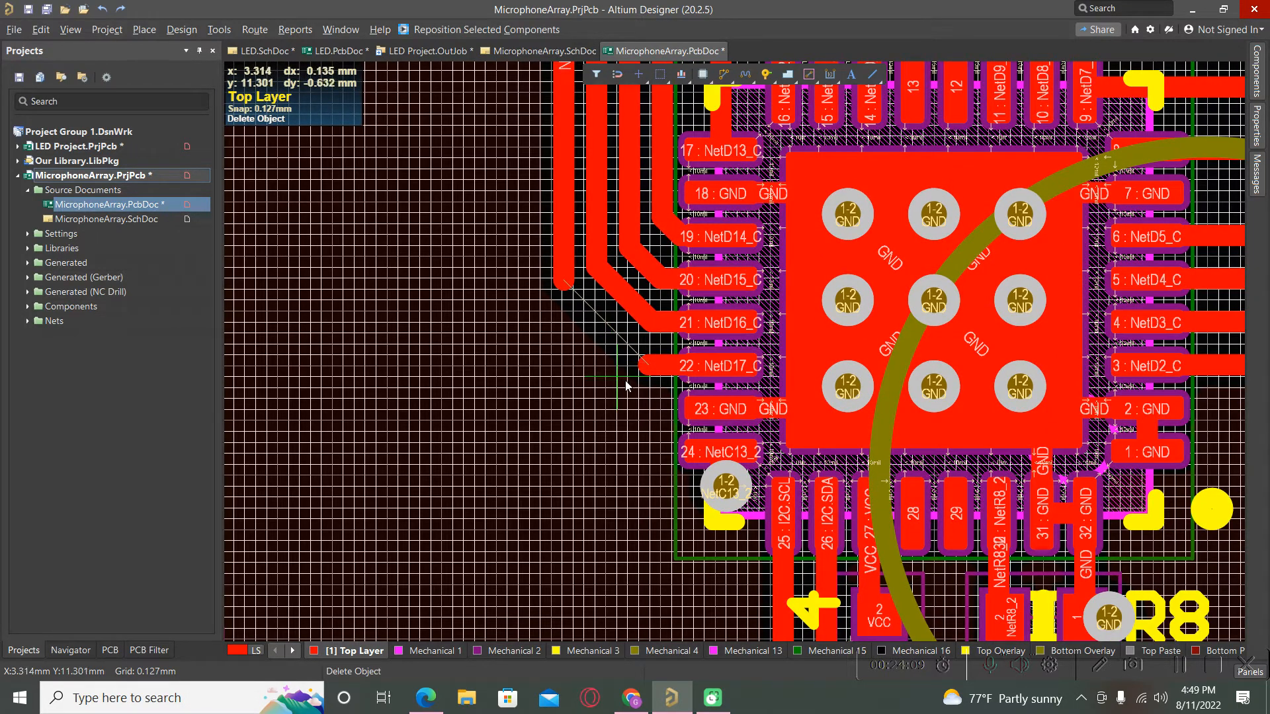
{"action": "left_click", "coordinate": [563, 280]}
{"action": "scroll", "coordinate": [598, 441], "scroll_direction": "down", "scroll_amount": 1, "text": "ctrl"}
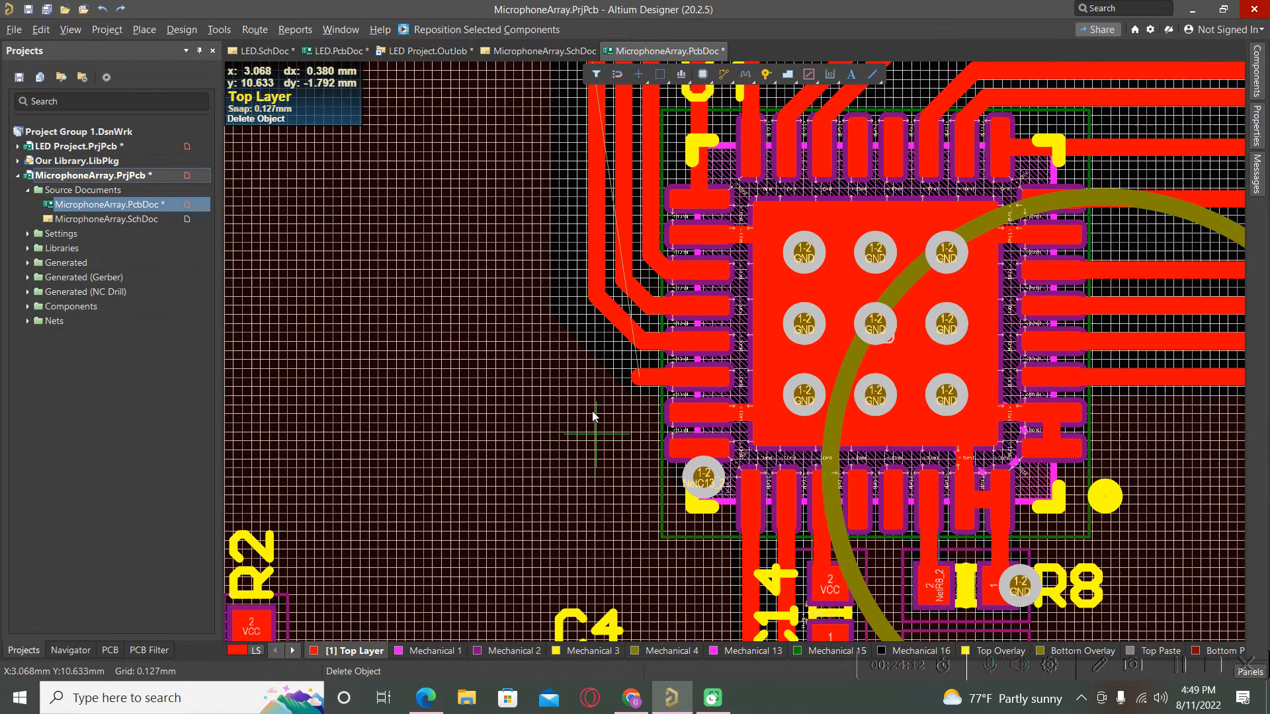
{"action": "scroll", "coordinate": [637, 380], "scroll_direction": "up", "scroll_amount": 2, "text": "ctrl"}
{"action": "scroll", "coordinate": [637, 380], "scroll_direction": "up", "scroll_amount": 1, "text": "ctrl"}
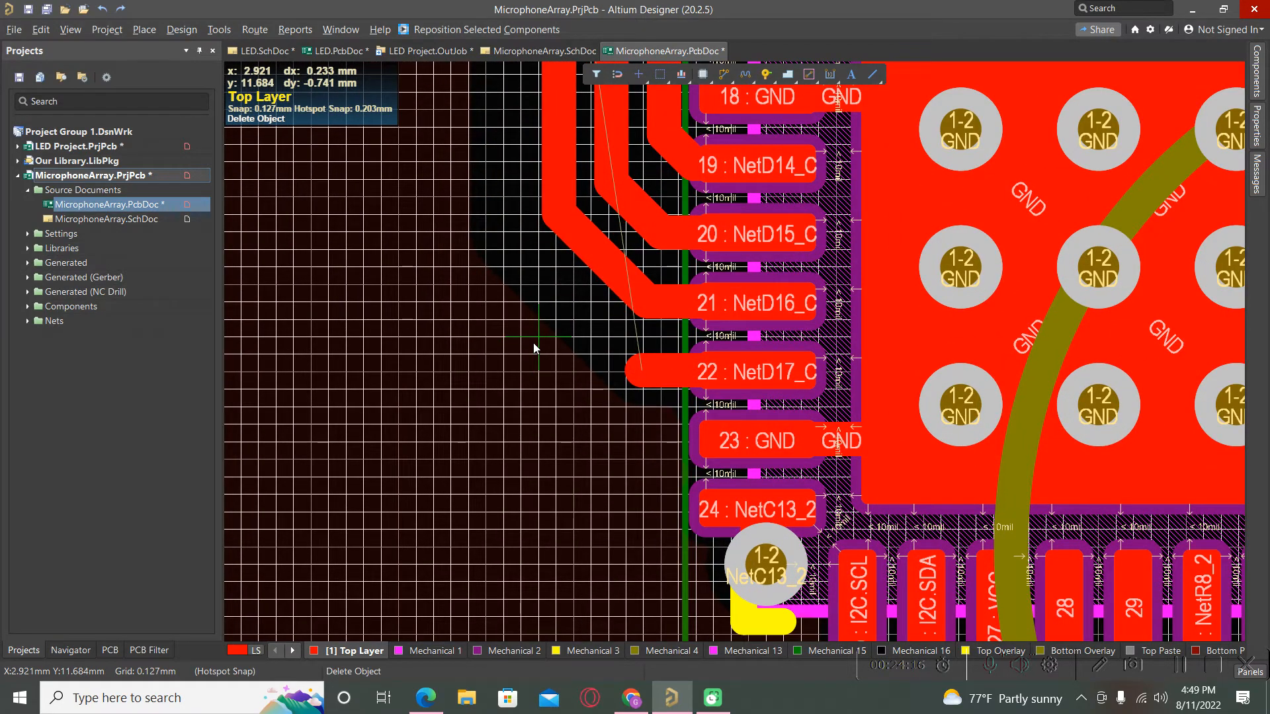
{"action": "right_click", "coordinate": [534, 346]}
- Undo the deletion of both NetD17_C track segments
{"action": "key", "text": "ctrl+z"}
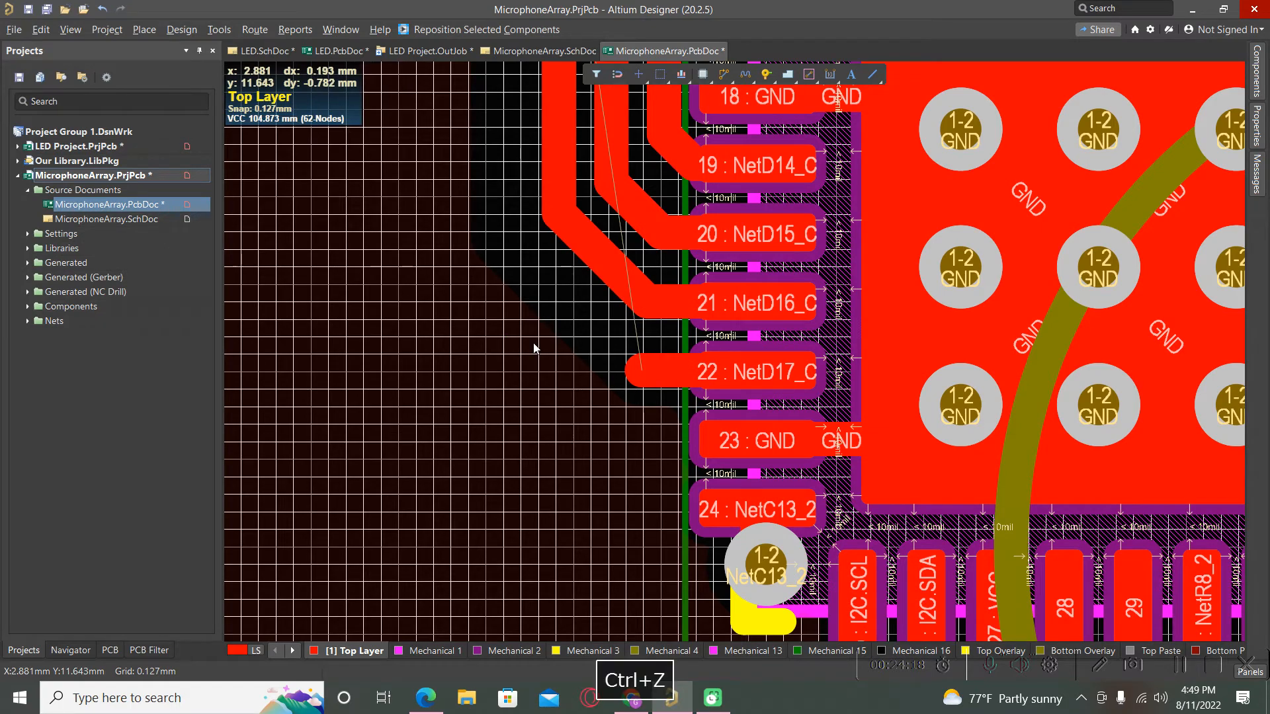
{"action": "key", "text": "ctrl+z"}
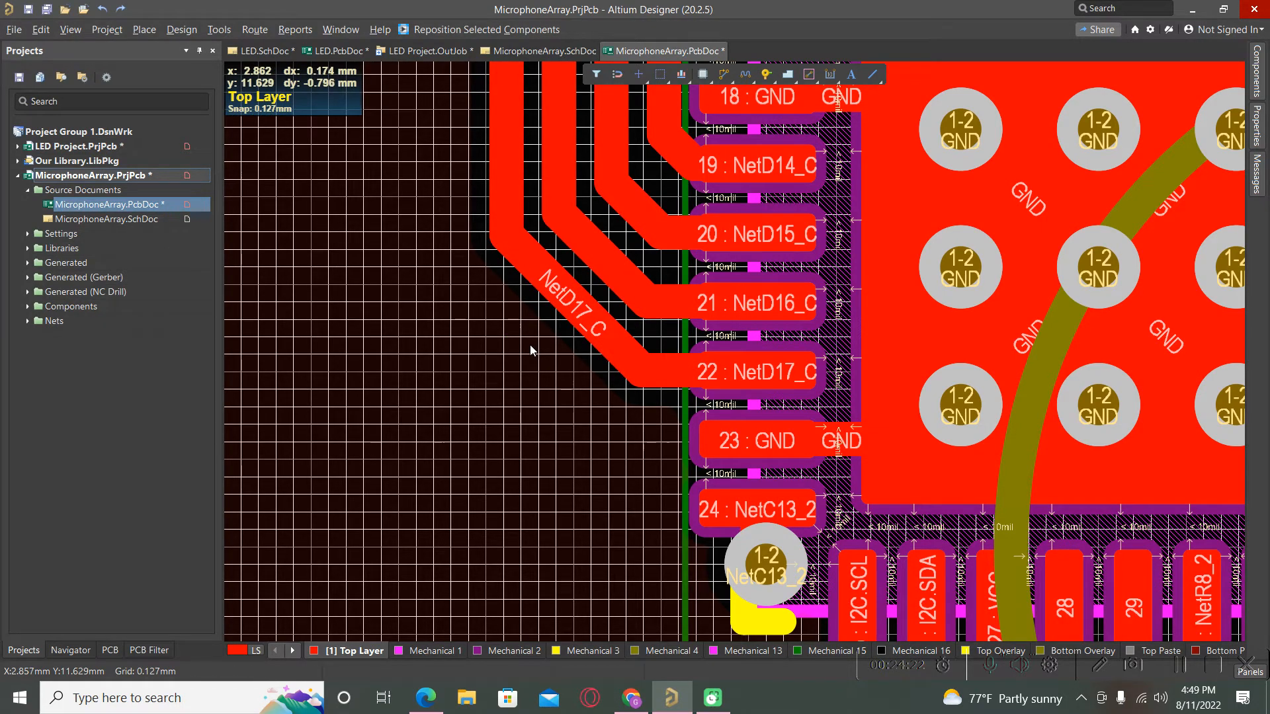
{"action": "scroll", "coordinate": [529, 344], "scroll_direction": "down", "scroll_amount": 3, "text": "ctrl"}
{"action": "scroll", "coordinate": [525, 350], "scroll_direction": "down", "scroll_amount": 5, "text": "ctrl"}
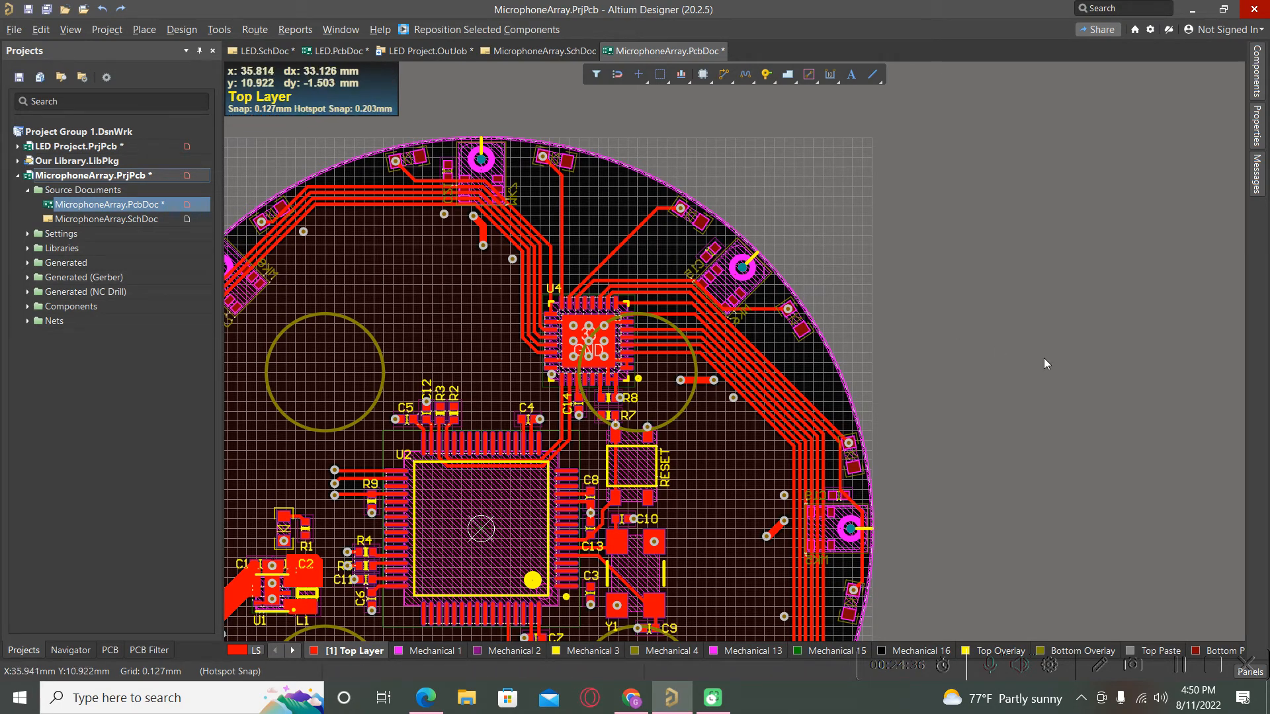
{"action": "scroll", "coordinate": [1074, 316], "scroll_direction": "down", "scroll_amount": 2, "text": "ctrl"}
{"action": "scroll", "coordinate": [1074, 316], "scroll_direction": "down", "scroll_amount": 1, "text": "ctrl"}
{"action": "scroll", "coordinate": [1042, 334], "scroll_direction": "down", "scroll_amount": 2}
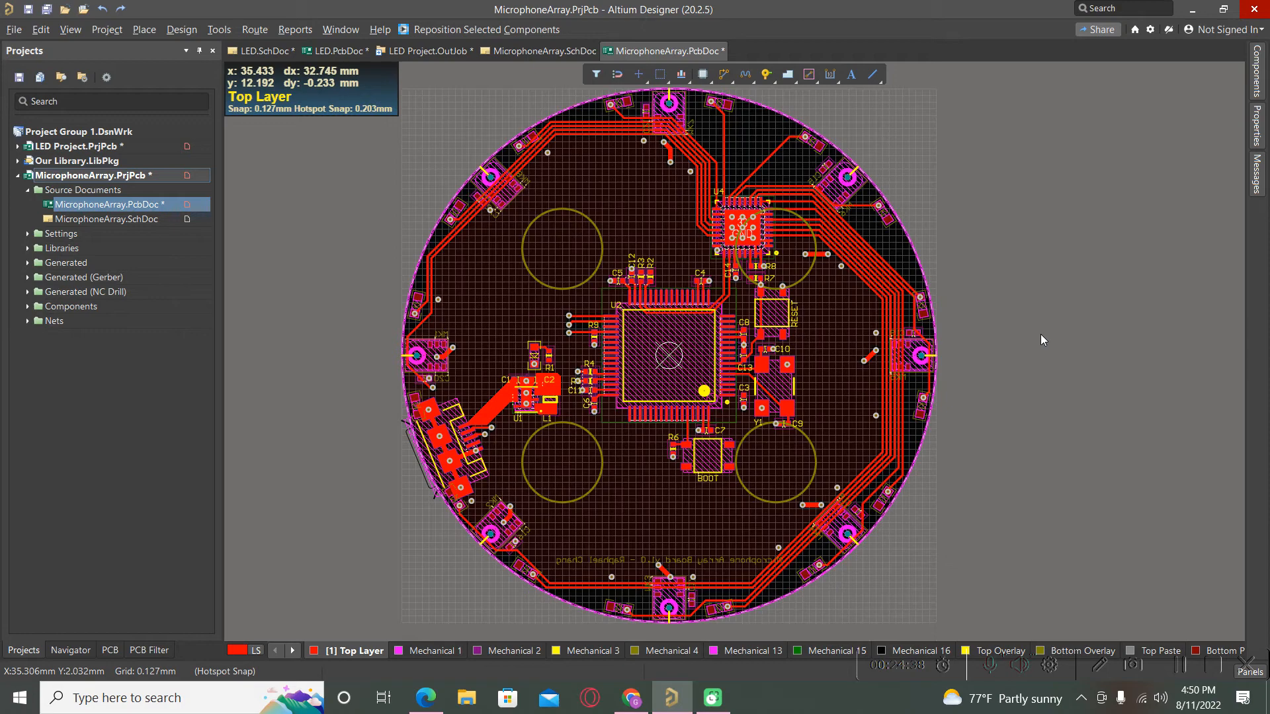